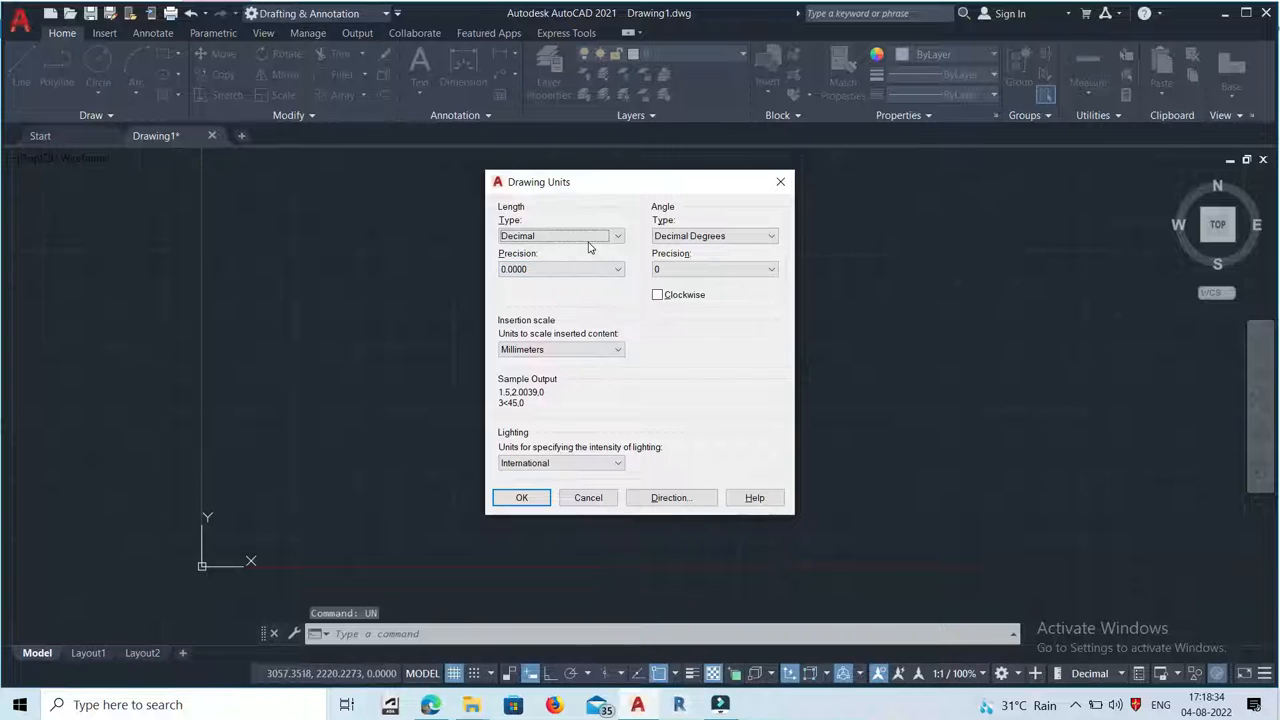
Step: Set the drawing units to decimal length and decimal degrees, both with 0.00 precision
{"action": "left_click", "coordinate": [586, 261]}
{"action": "left_click", "coordinate": [675, 238]}
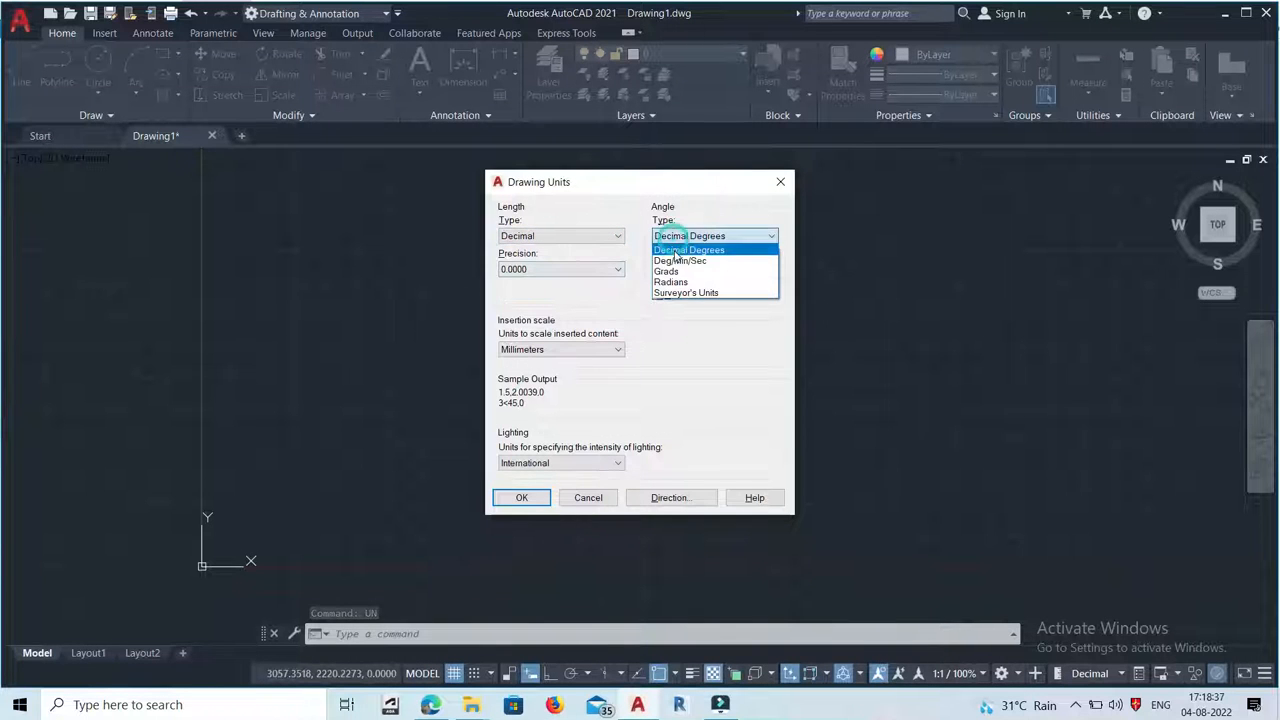
{"action": "left_click", "coordinate": [678, 247]}
{"action": "left_click", "coordinate": [550, 270]}
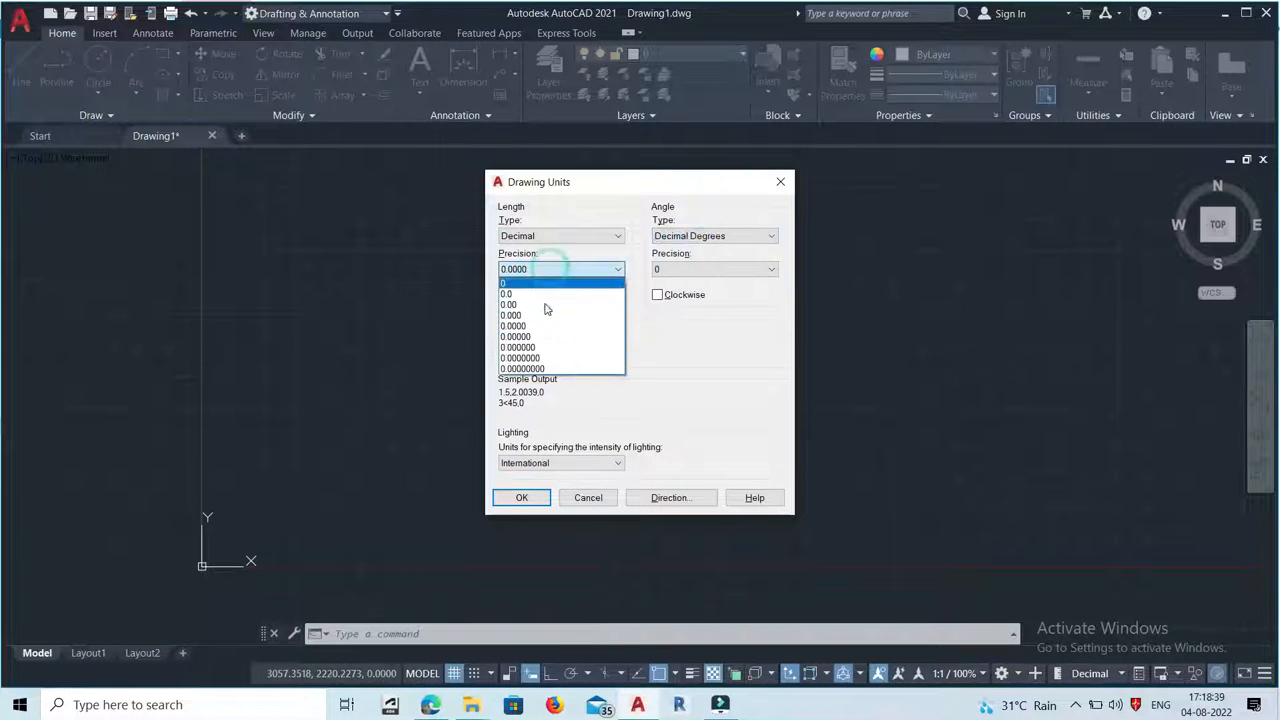
{"action": "left_click", "coordinate": [546, 304]}
{"action": "left_click", "coordinate": [706, 272]}
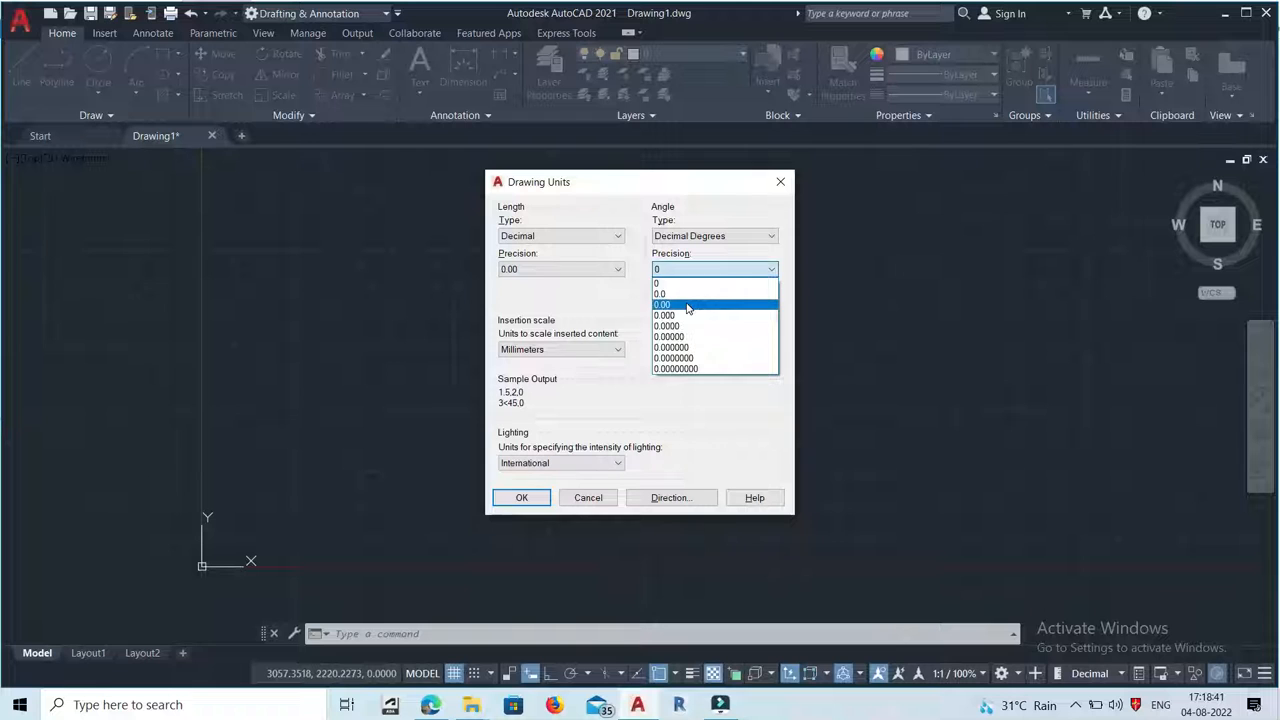
{"action": "left_click", "coordinate": [688, 305]}
Step: Set the insertion scale to millimeters, keep East as the base angle direction, and accept the drawing units
{"action": "left_click", "coordinate": [600, 349]}
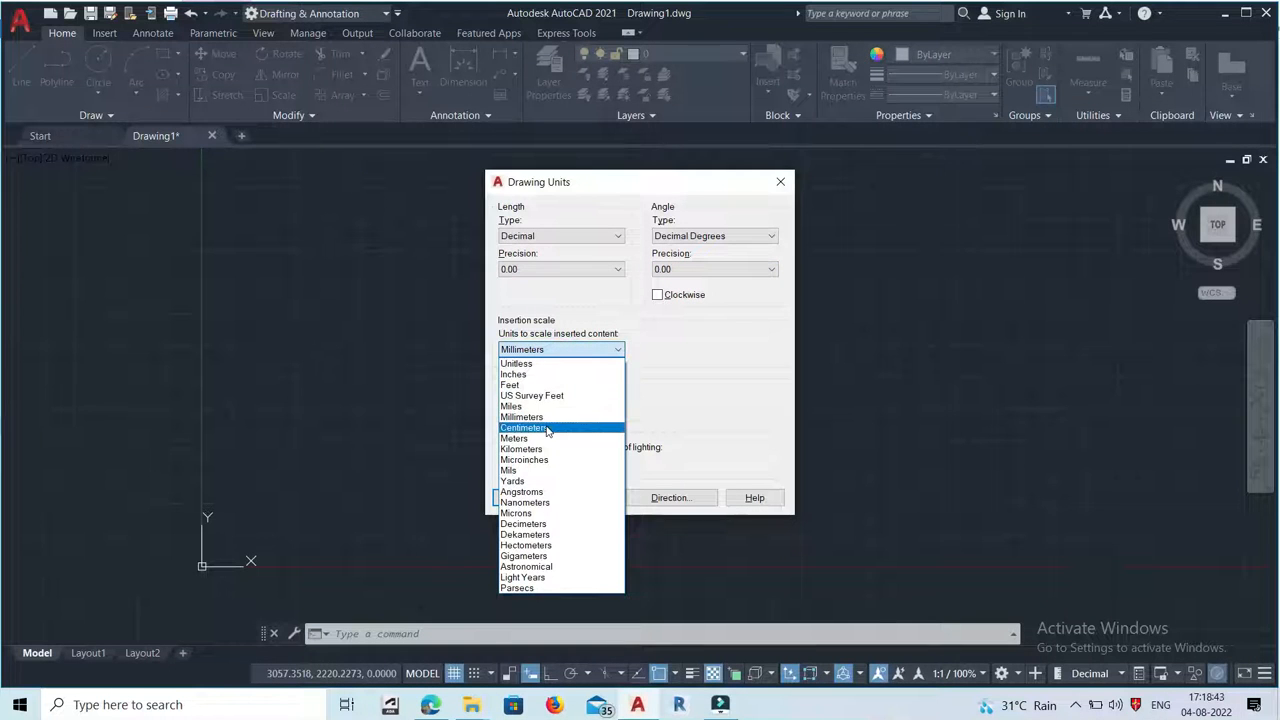
{"action": "left_click", "coordinate": [546, 417]}
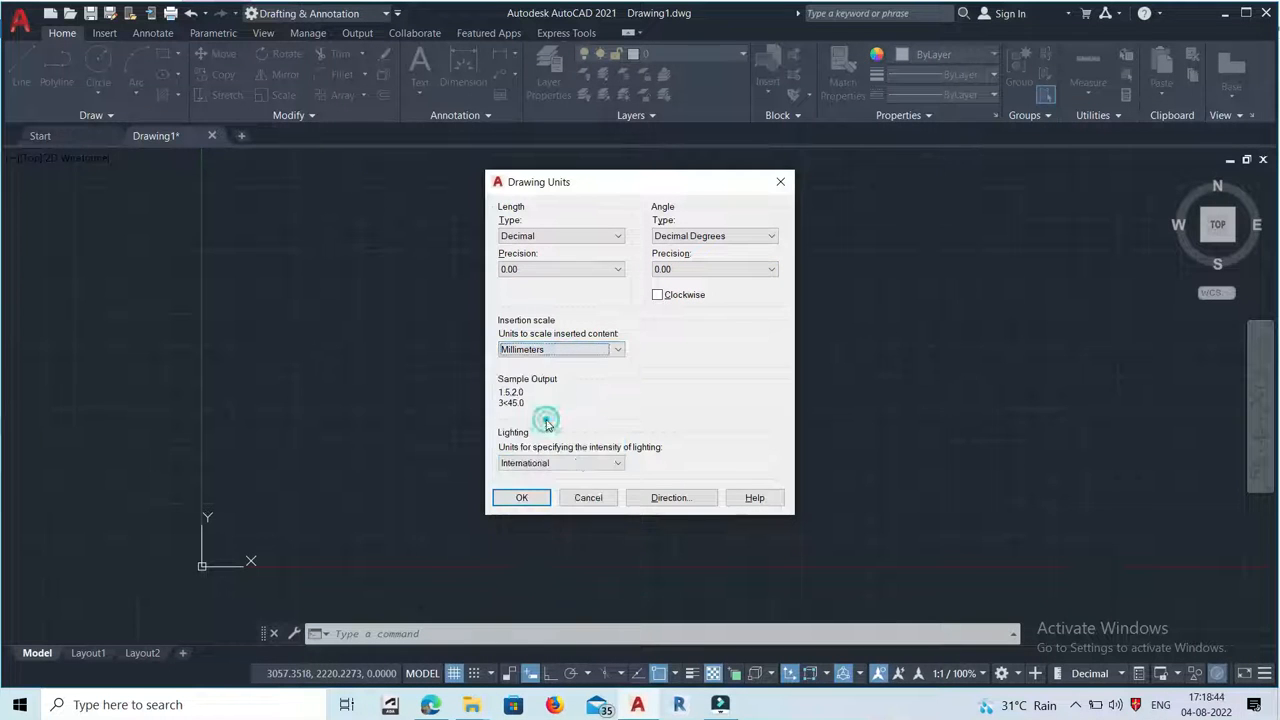
{"action": "left_click", "coordinate": [665, 498]}
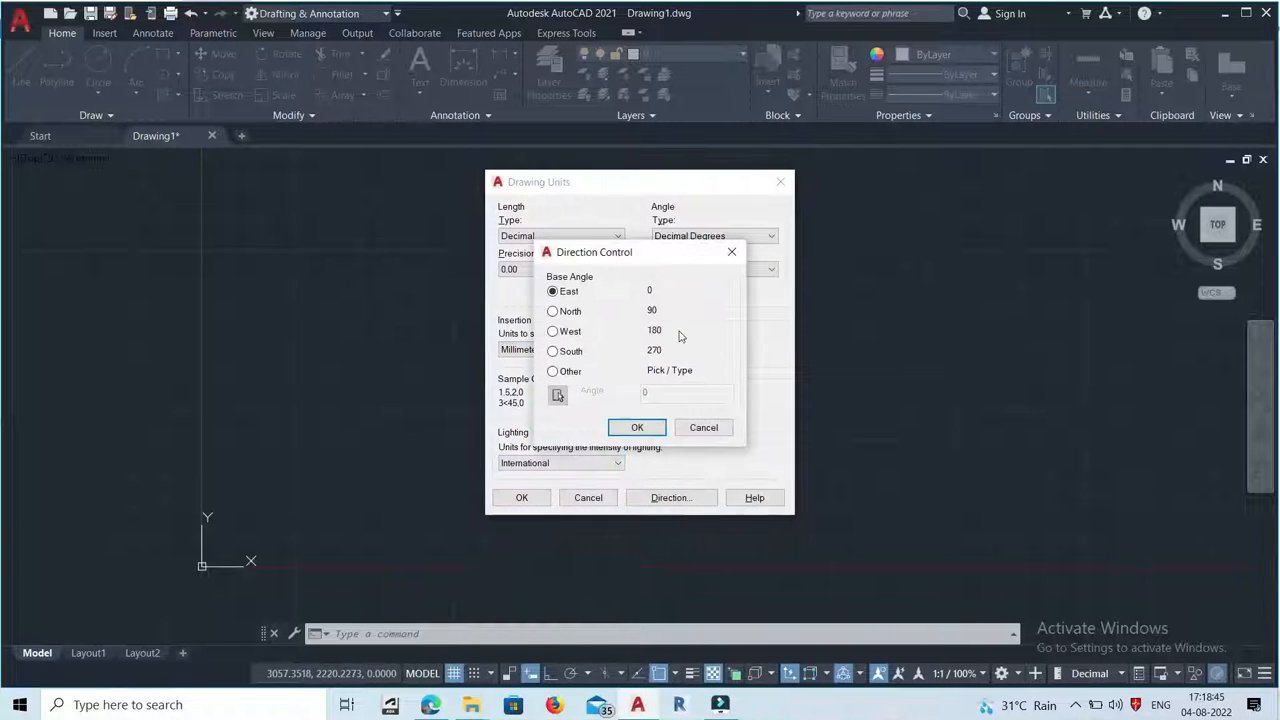
{"action": "left_click", "coordinate": [636, 428]}
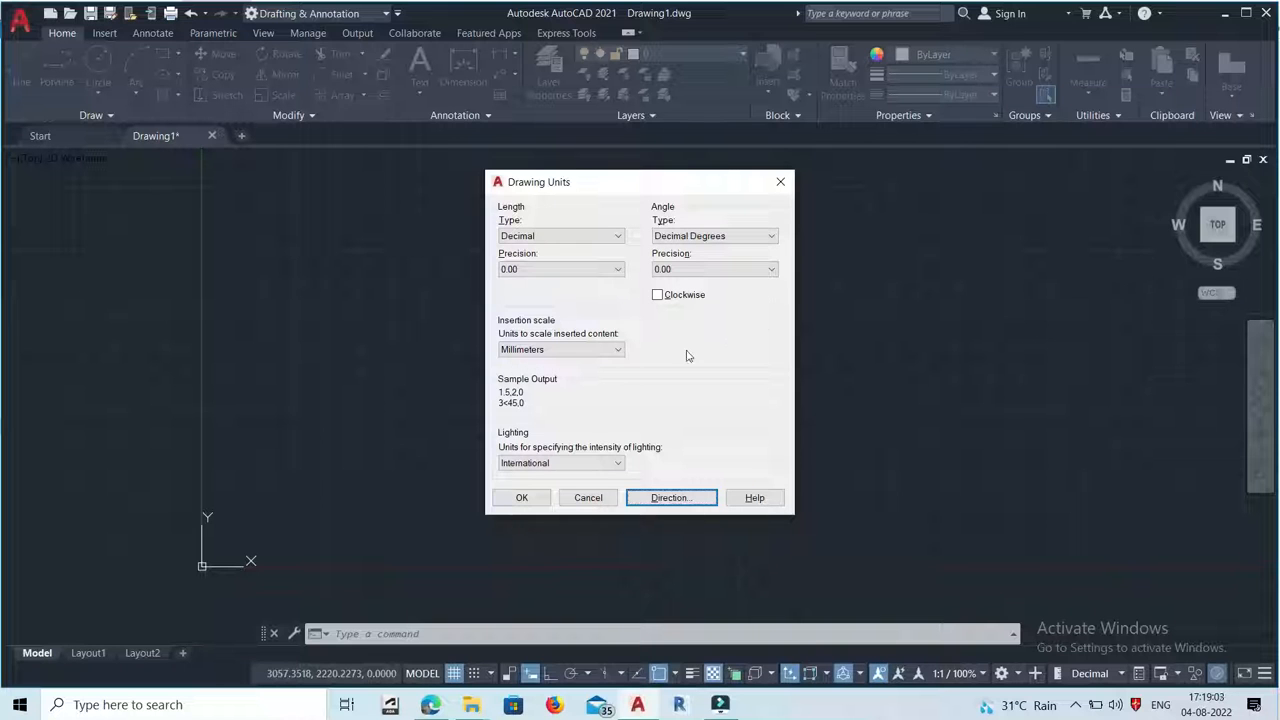
{"action": "left_click", "coordinate": [522, 497]}
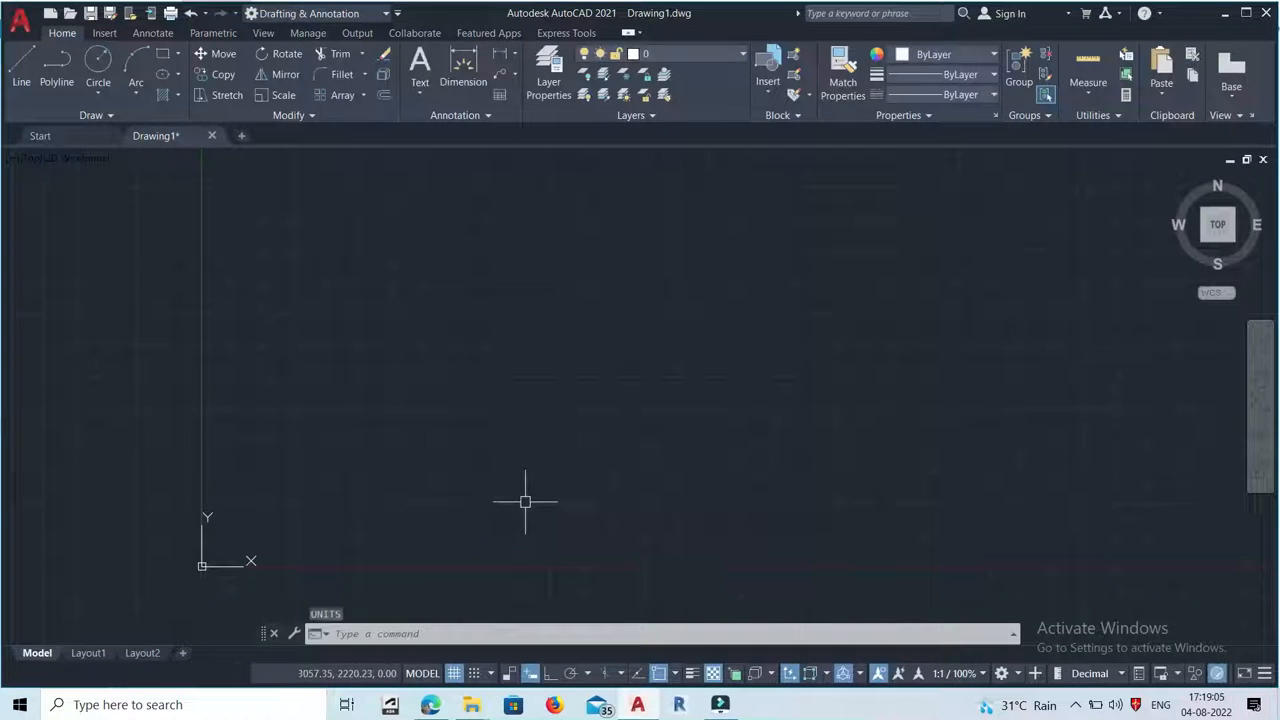
Step: Set the model space limits from lower-left corner 0,0 to upper-right corner 210,297
{"action": "type", "text": "limits"}
{"action": "key", "text": "Return"}
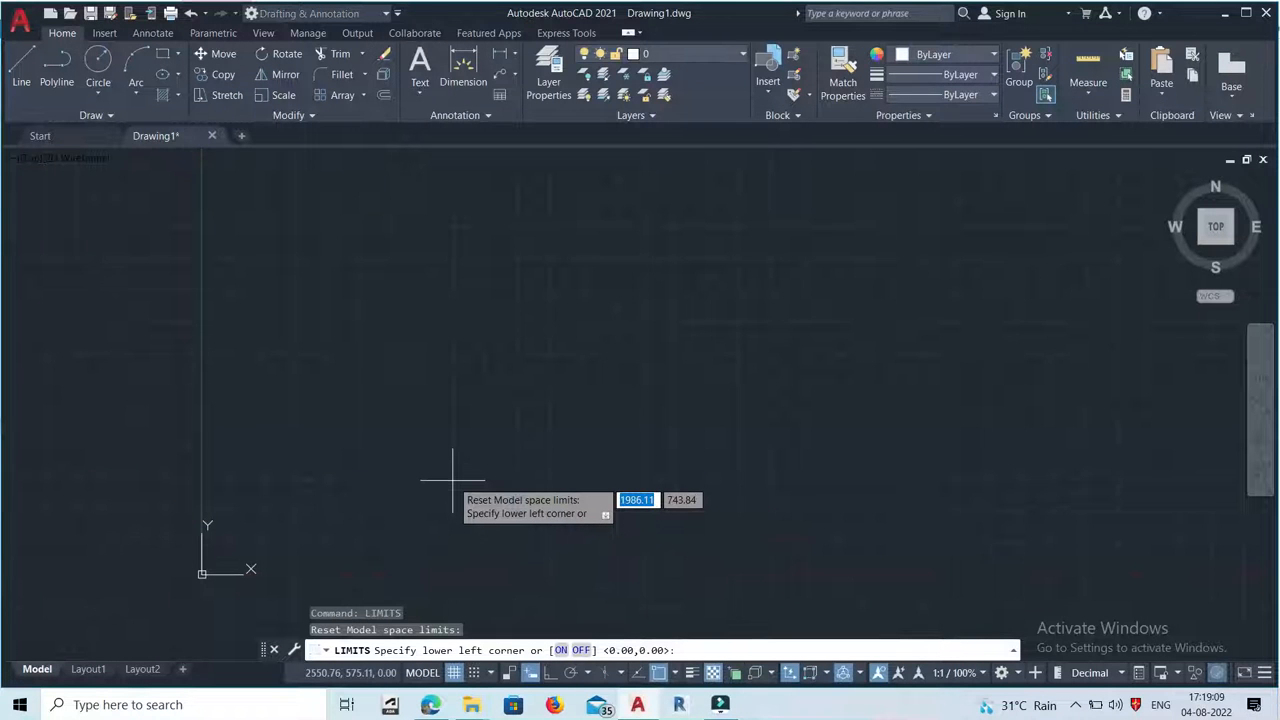
{"action": "type", "text": "0,0"}
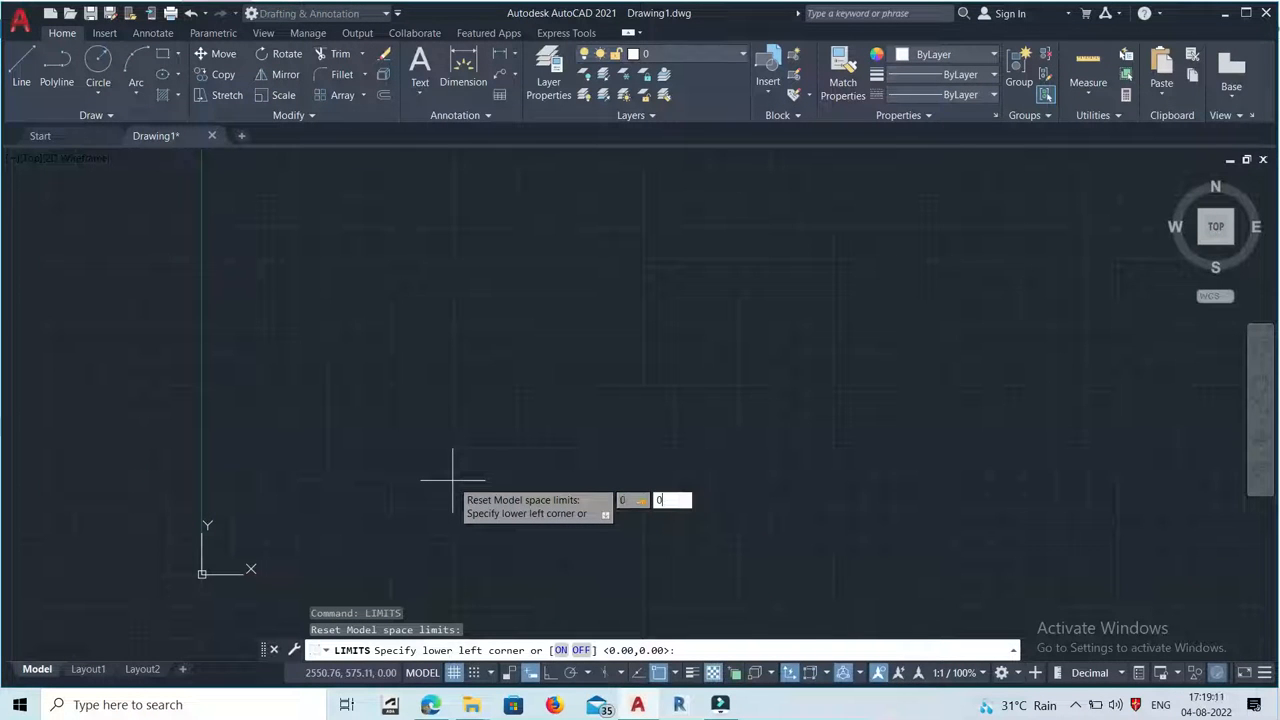
{"action": "key", "text": "Return"}
{"action": "type", "text": "210"}
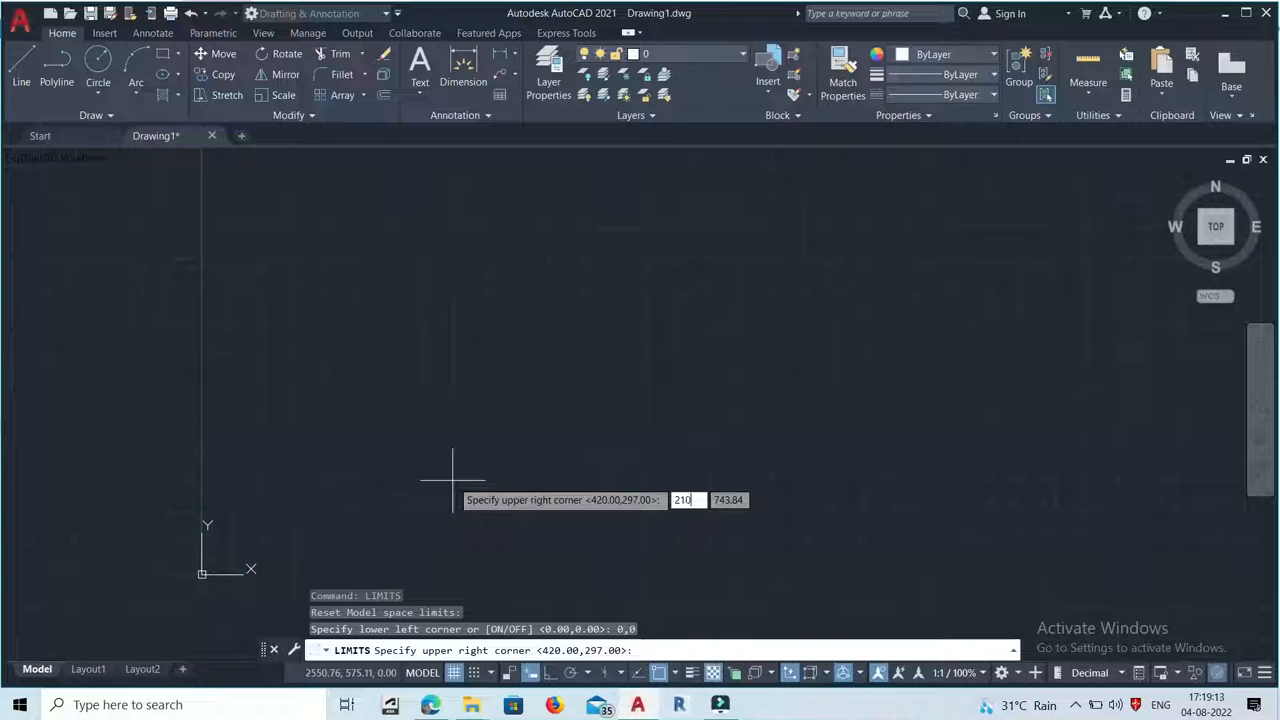
{"action": "key", "text": "Tab"}
{"action": "type", "text": "297"}
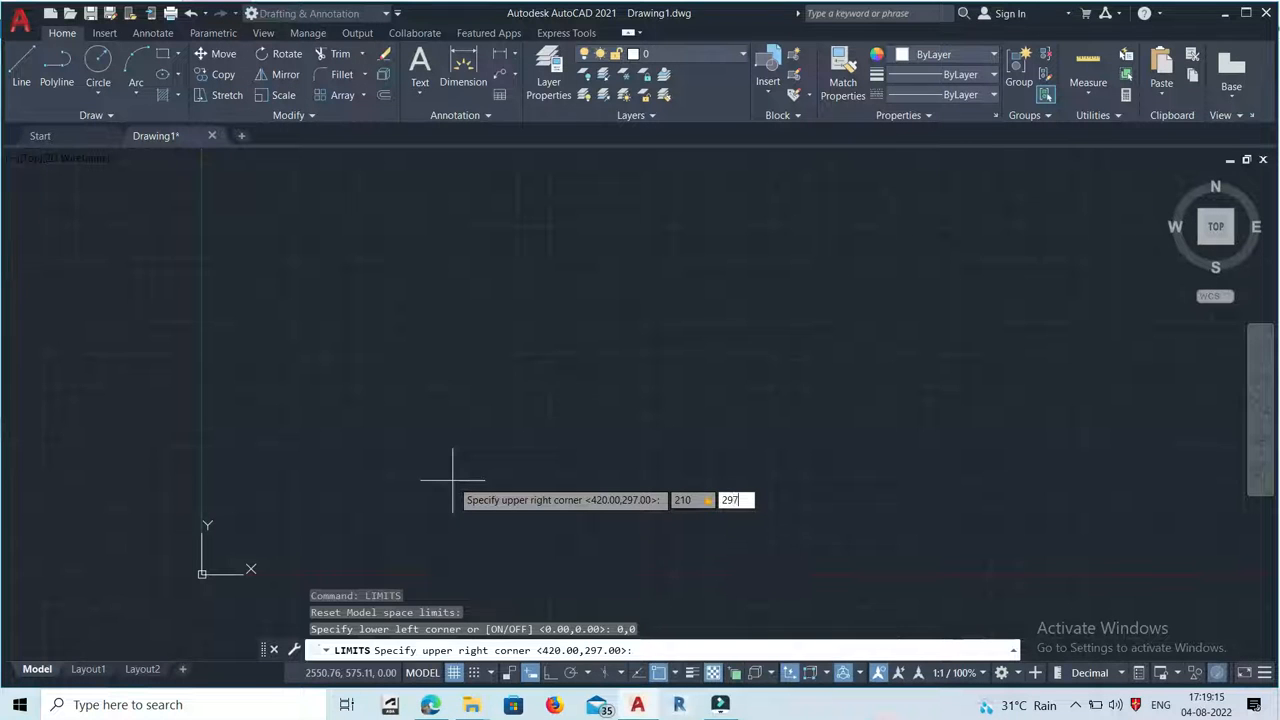
{"action": "key", "text": "Return"}
Step: Use the GRID command's Limits option to stop the grid from displaying beyond the drawing limits
{"action": "type", "text": "grid"}
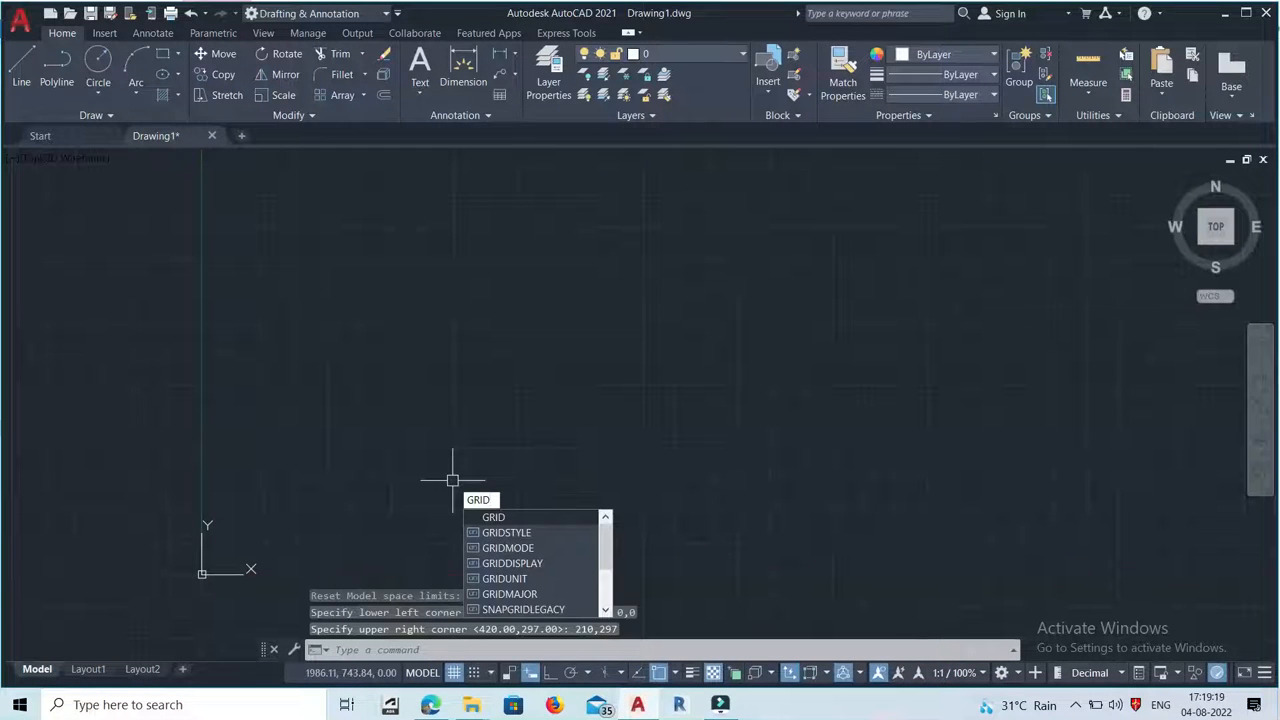
{"action": "key", "text": "Return"}
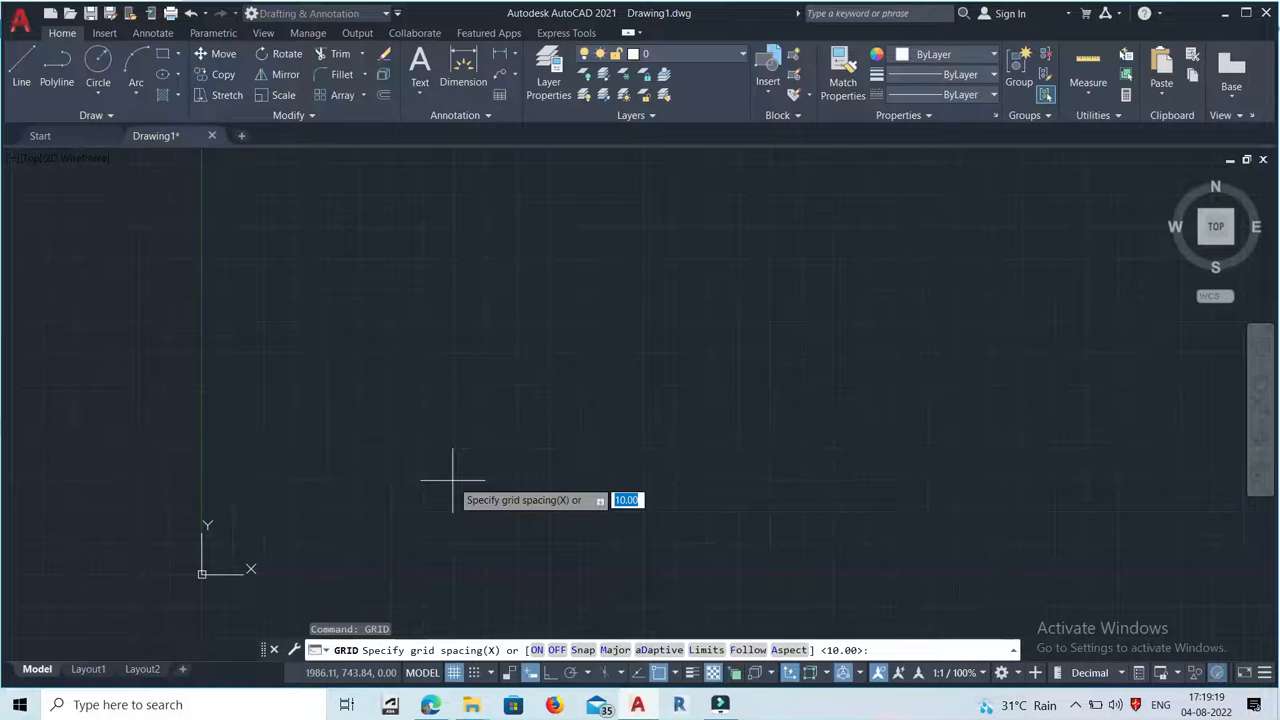
{"action": "left_click", "coordinate": [707, 650]}
{"action": "key", "text": "Down"}
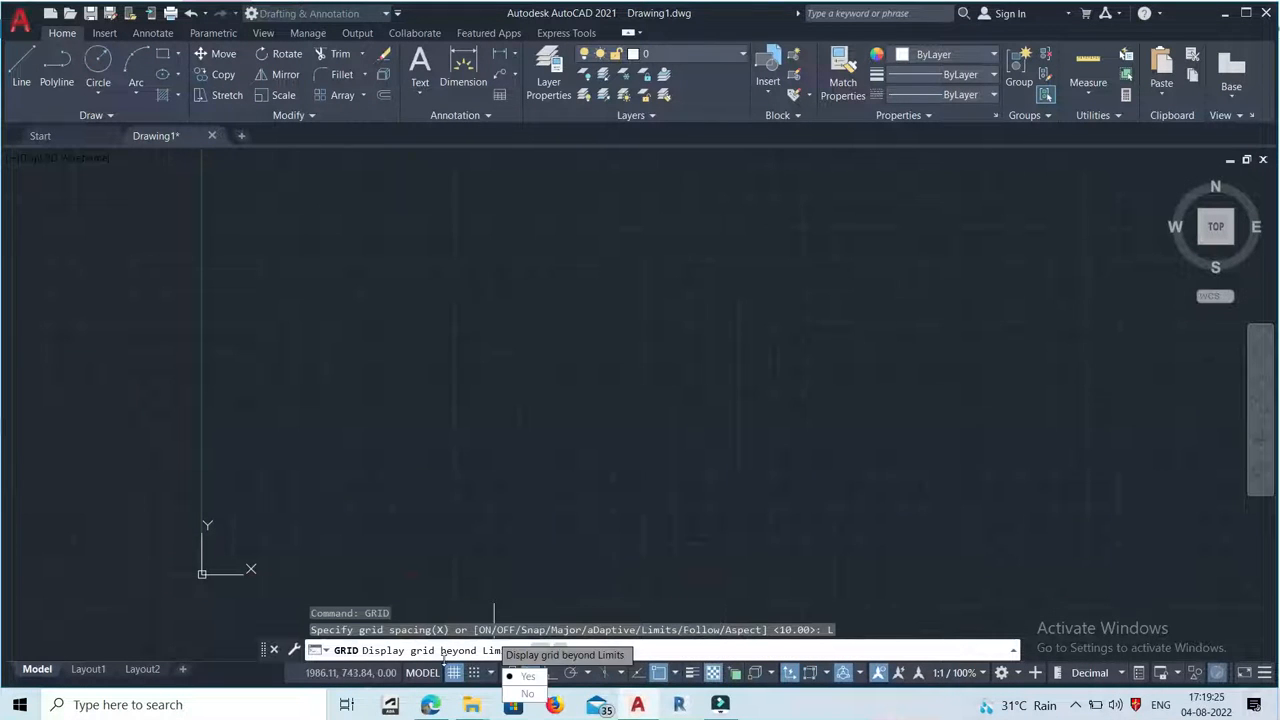
{"action": "left_click", "coordinate": [522, 694]}
Step: Zoom to fit the whole drawing limits area in the view
{"action": "type", "text": "z"}
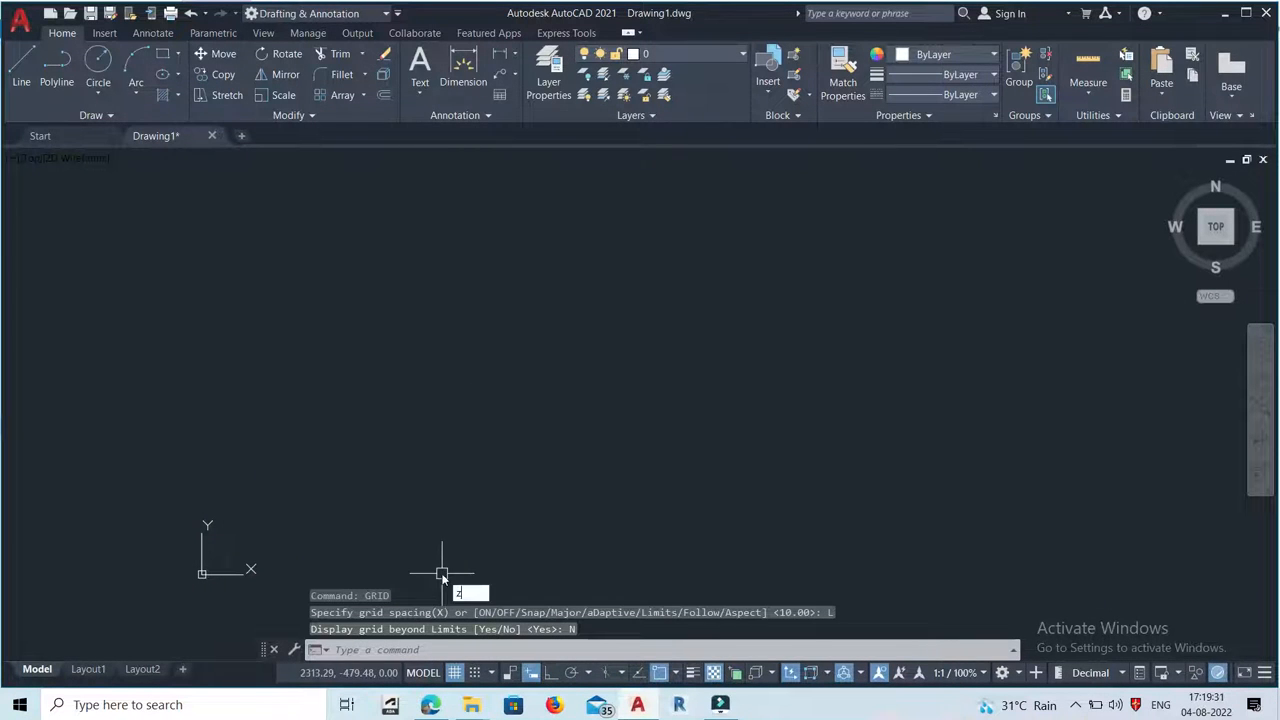
{"action": "key", "text": "Return"}
{"action": "left_click", "coordinate": [375, 651]}
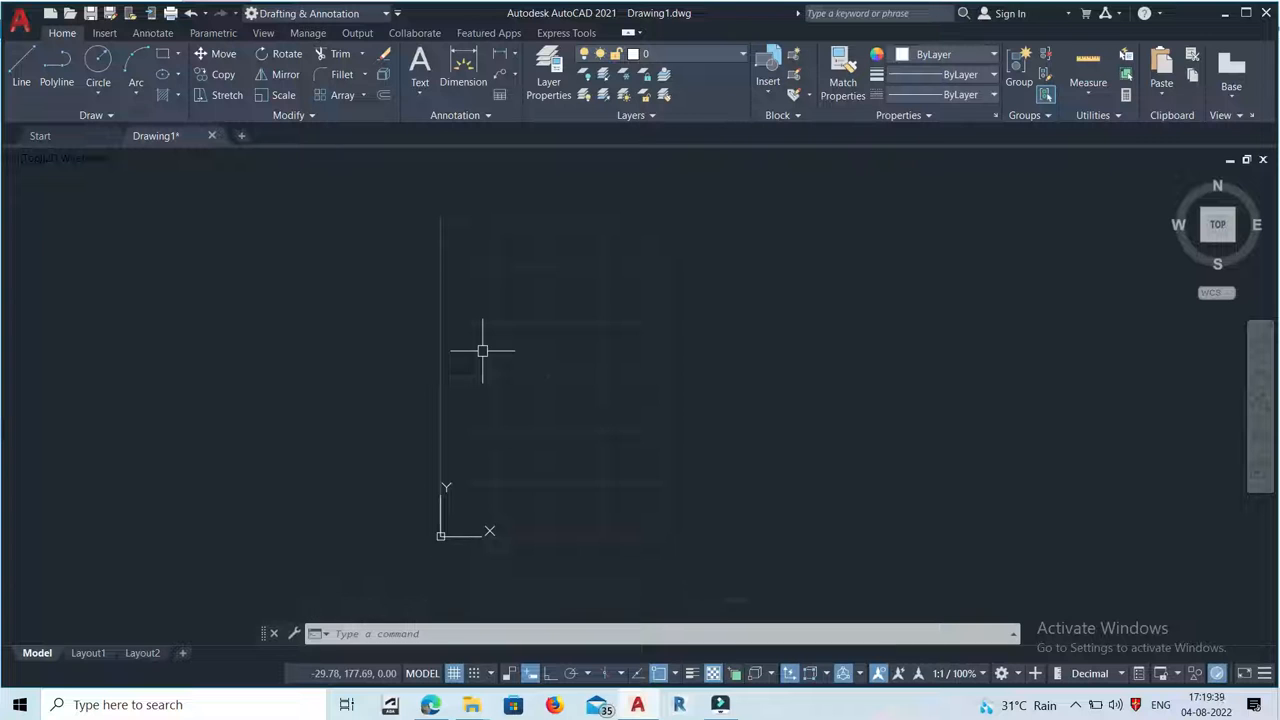
Step: Start a line at about (14, 66) with Ortho mode on and draw segments 100 mm rightward and 100 mm upward
{"action": "left_click", "coordinate": [26, 84]}
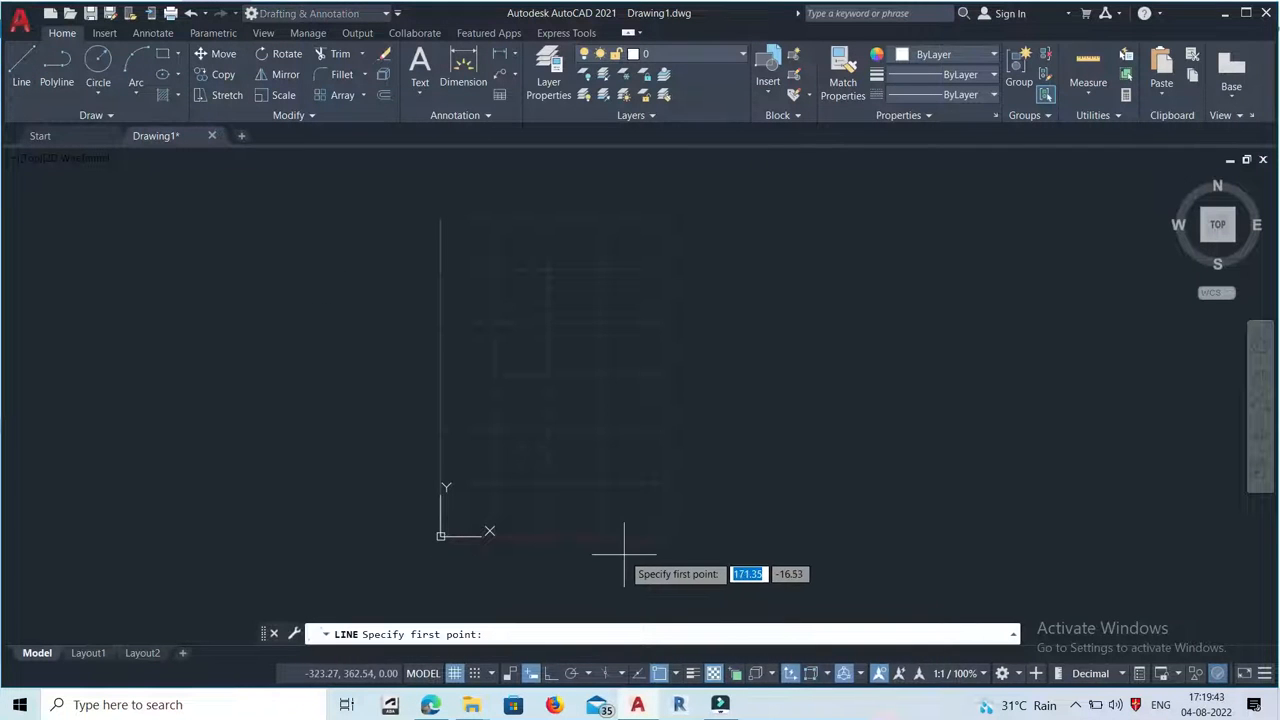
{"action": "left_click", "coordinate": [455, 466]}
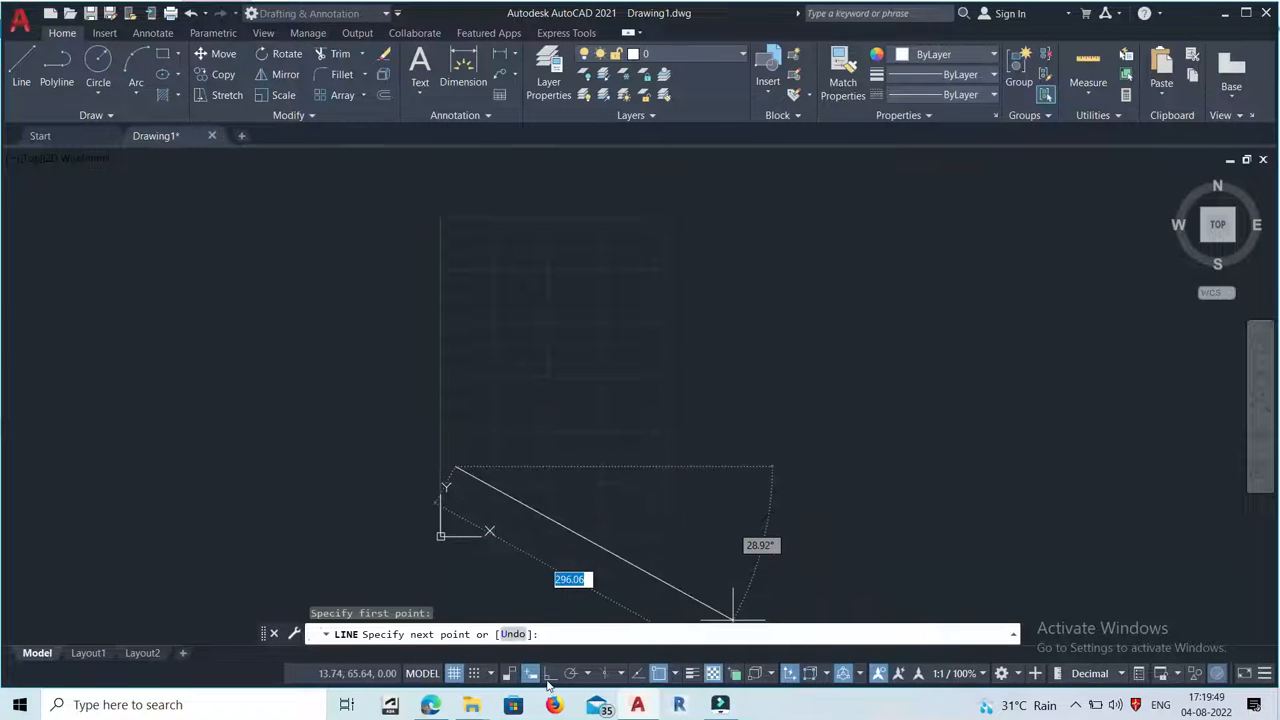
{"action": "left_click", "coordinate": [548, 676]}
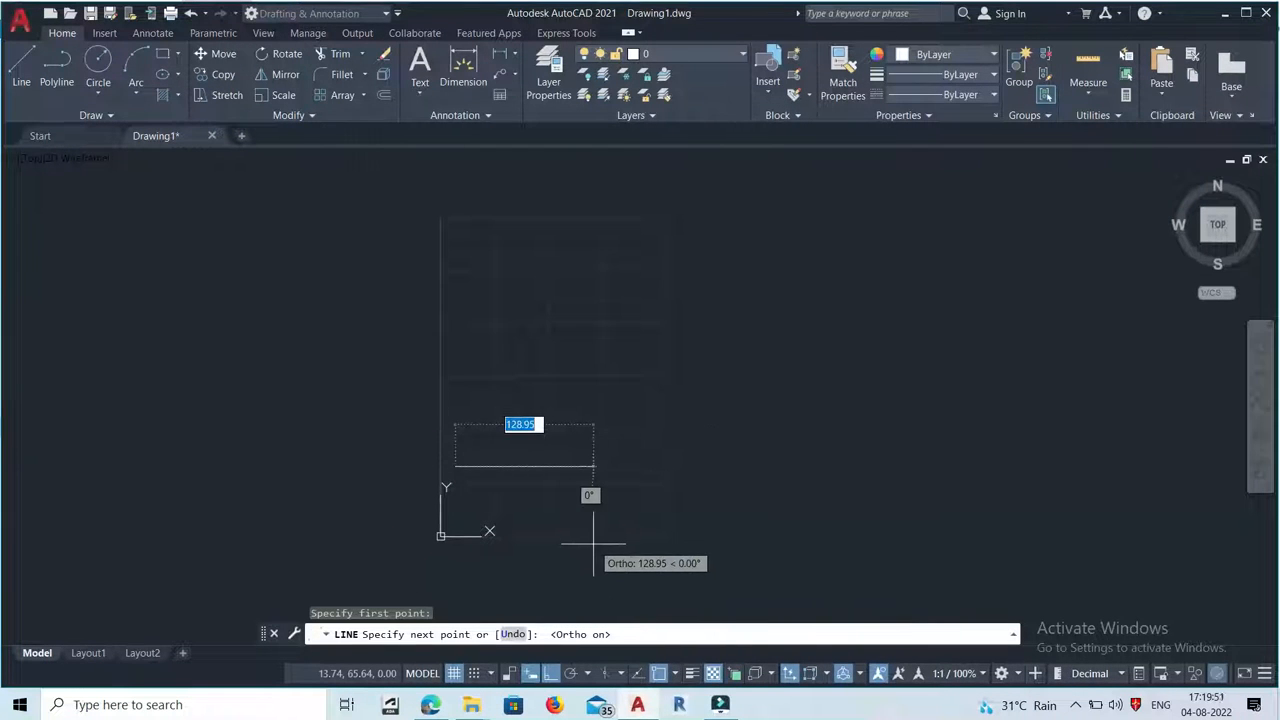
{"action": "type", "text": "100"}
{"action": "key", "text": "Return"}
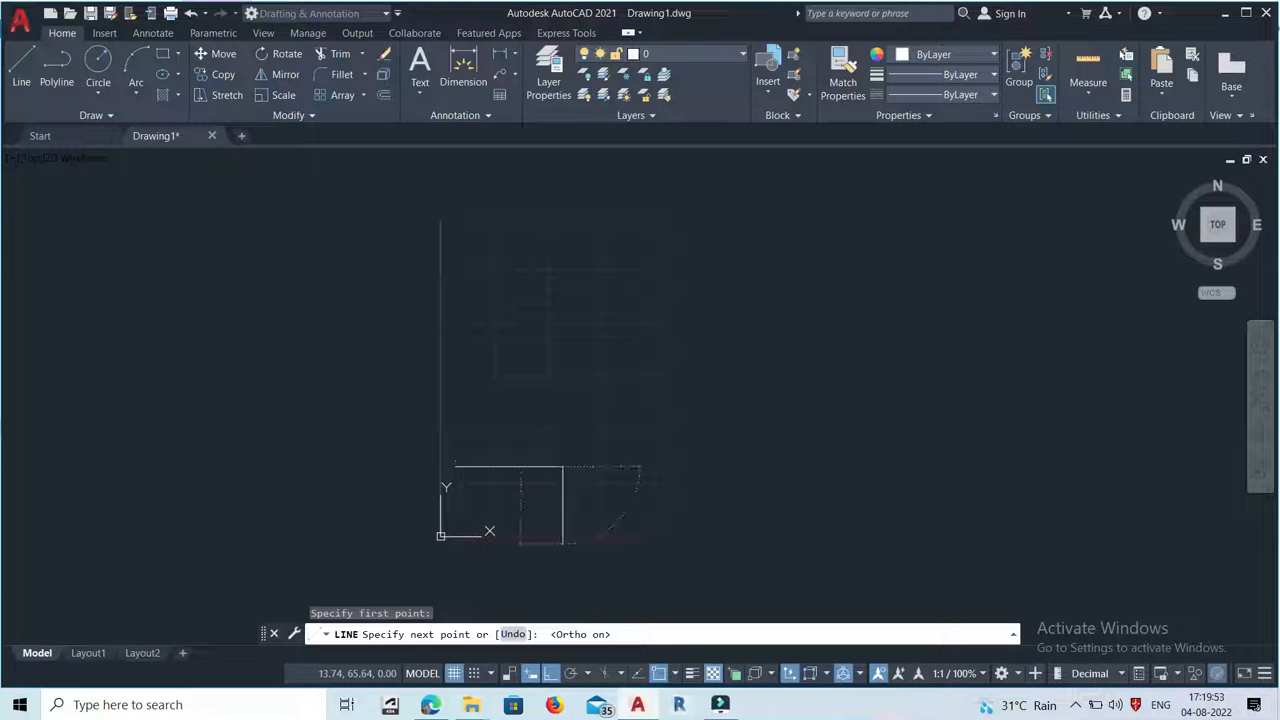
{"action": "type", "text": "100"}
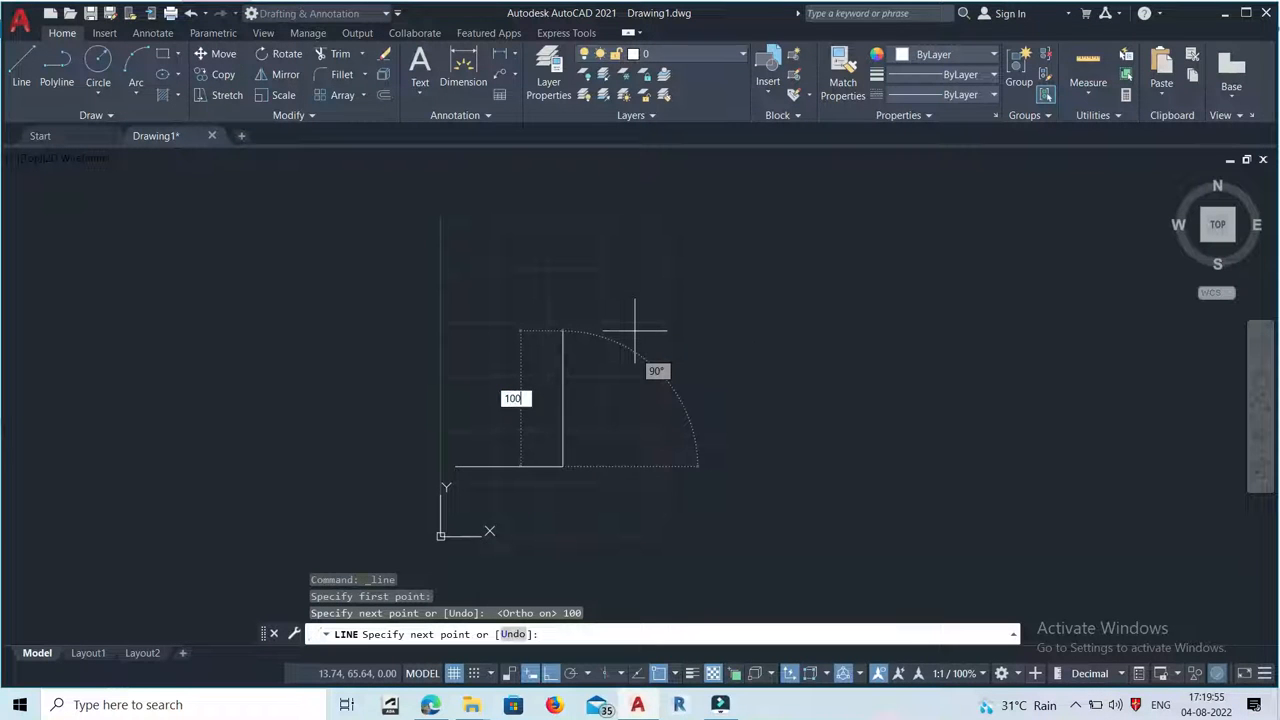
{"action": "key", "text": "Return"}
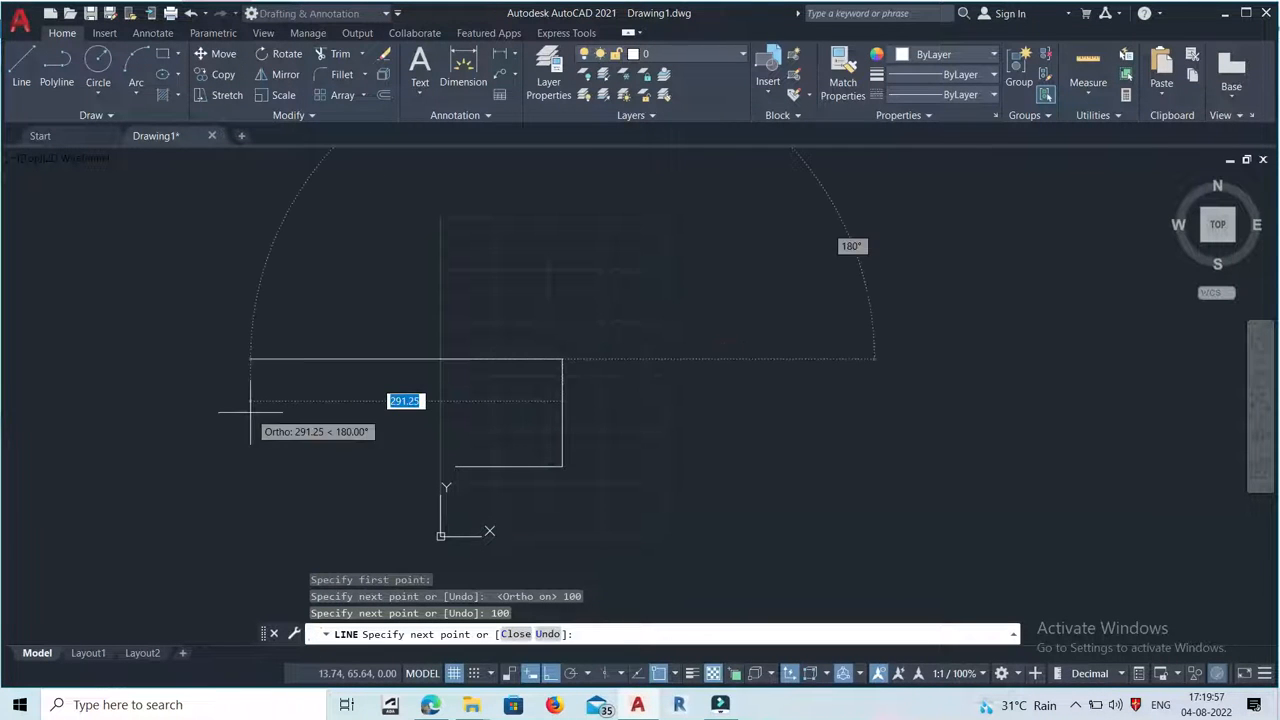
Step: Complete the square with a 100 mm segment leftward and a 100 mm segment downward, and end the line
{"action": "type", "text": "100"}
{"action": "key", "text": "Return"}
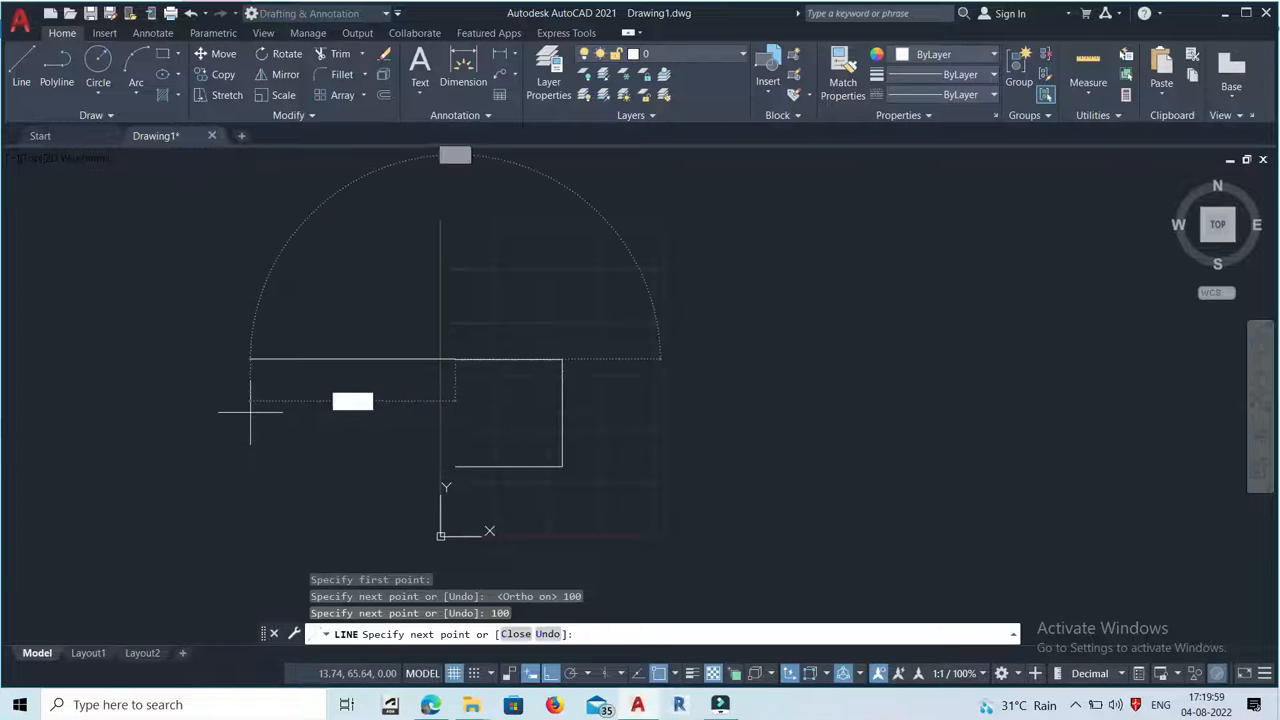
{"action": "type", "text": "1"}
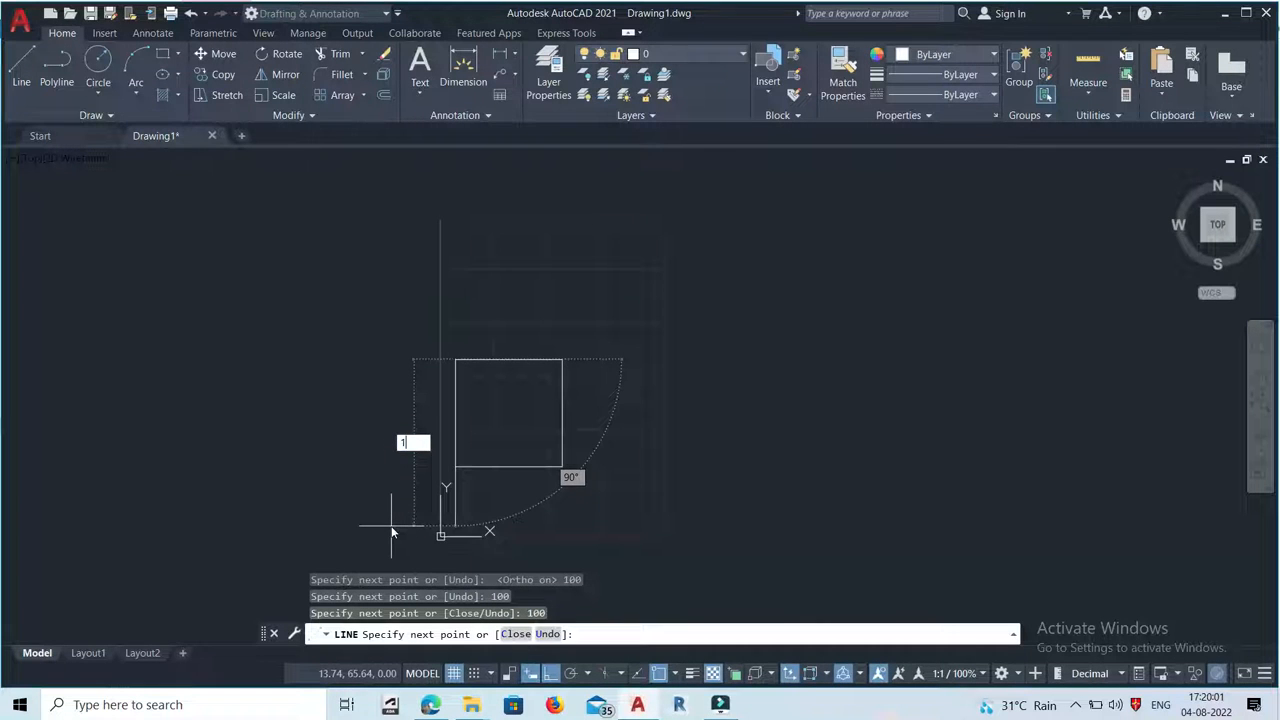
{"action": "type", "text": "00"}
{"action": "key", "text": "Return"}
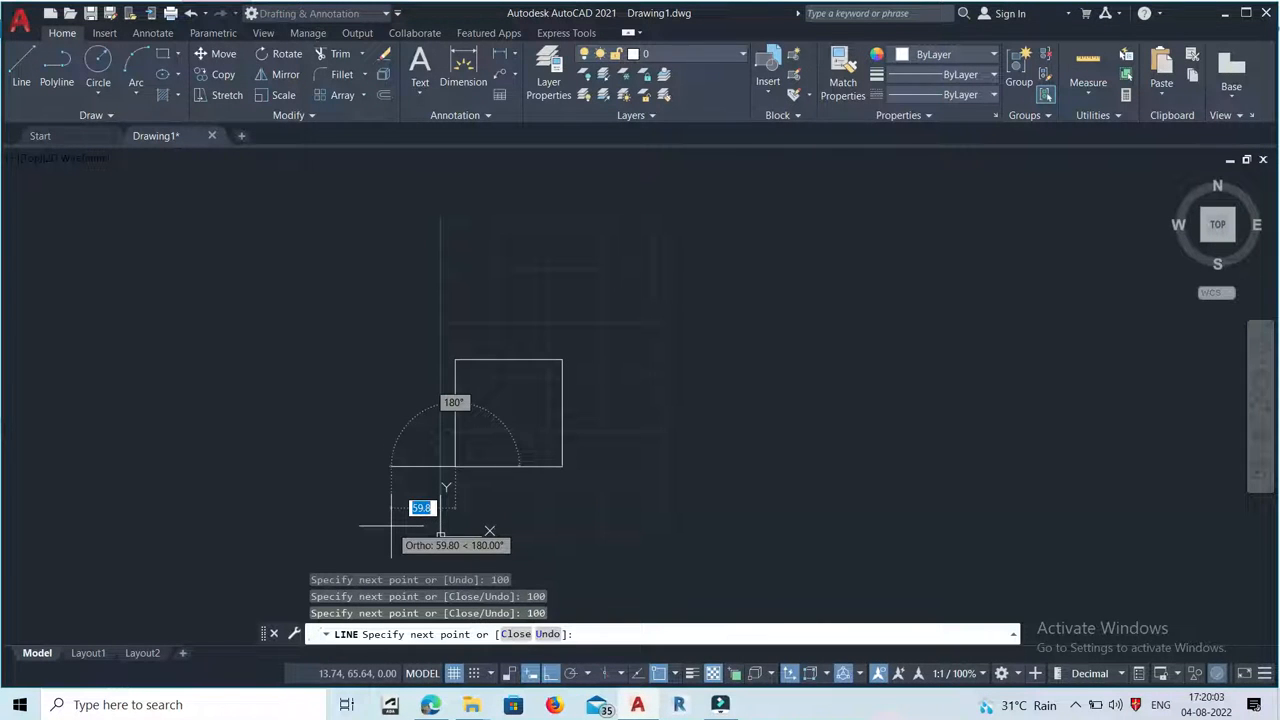
{"action": "key", "text": "Return"}
{"action": "scroll", "coordinate": [500, 420], "scroll_direction": "down", "scroll_amount": 2}
{"action": "scroll", "coordinate": [503, 425], "scroll_direction": "up", "scroll_amount": 4}
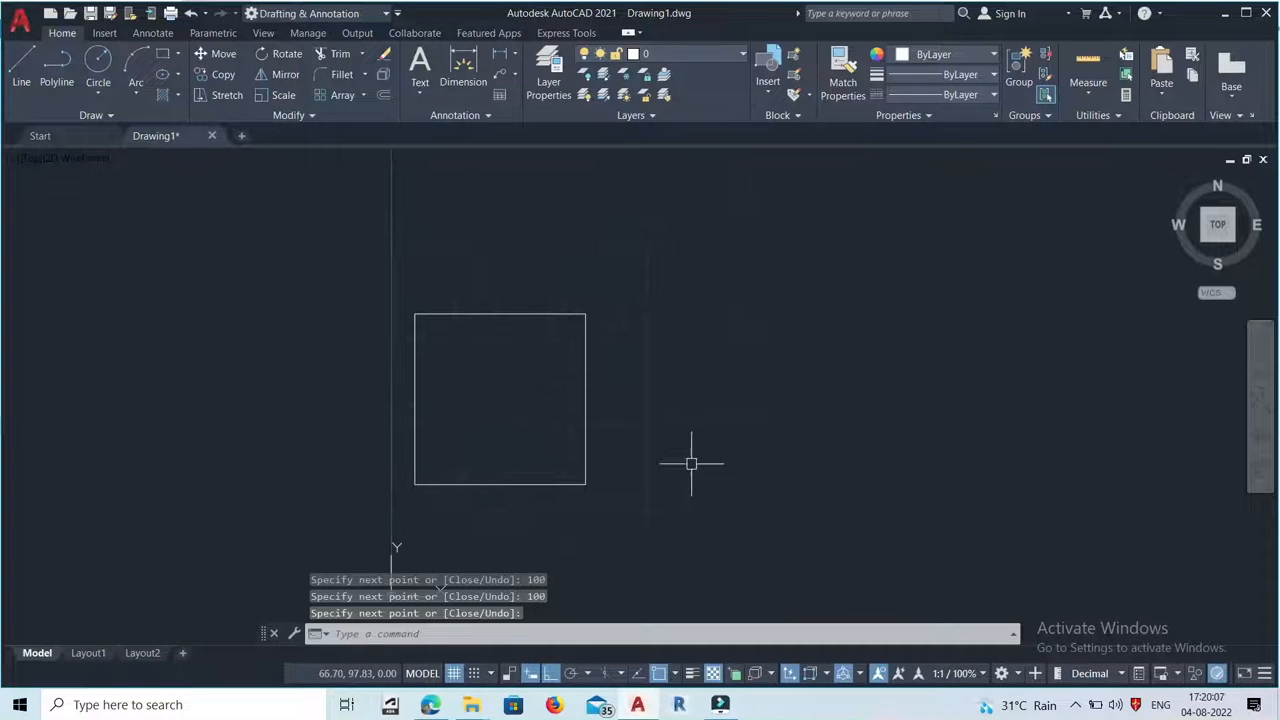
Step: Select all four lines of the square with a selection window and erase them
{"action": "scroll", "coordinate": [483, 418], "scroll_direction": "down", "scroll_amount": 2}
{"action": "left_click", "coordinate": [587, 514]}
{"action": "left_click", "coordinate": [364, 302]}
{"action": "key", "text": "Delete"}
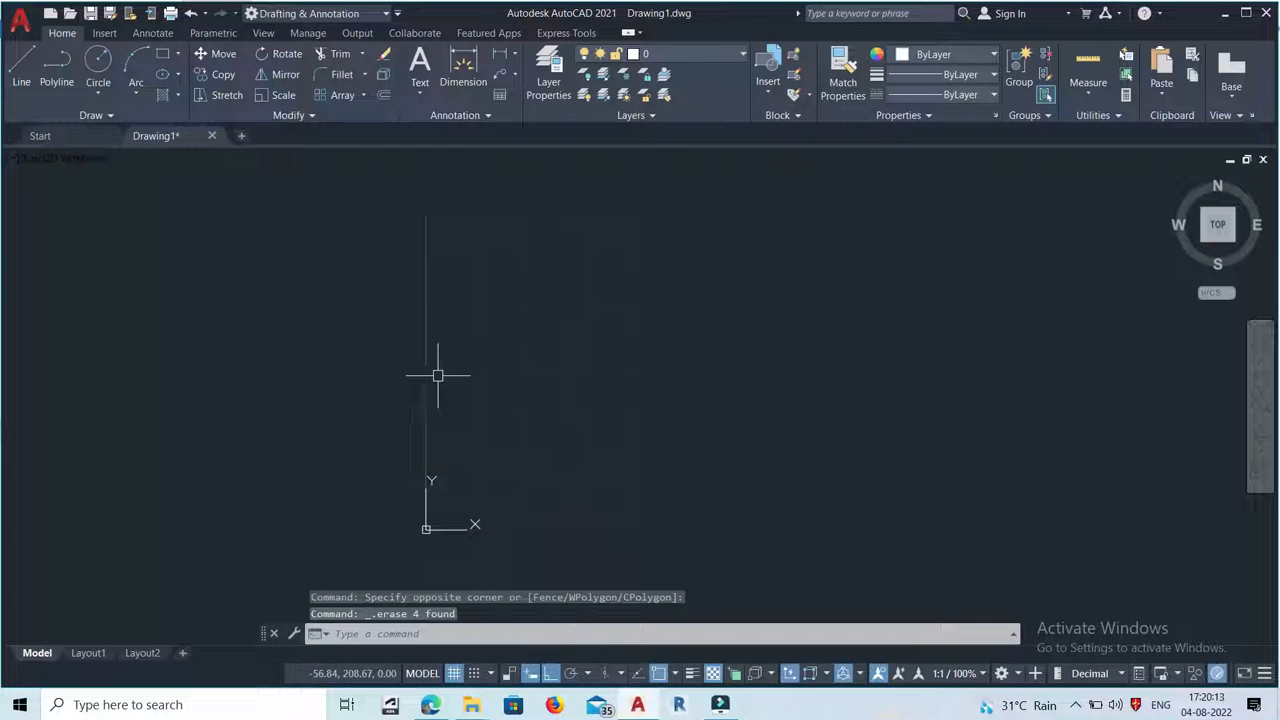
{"action": "left_click", "coordinate": [474, 707]}
{"action": "left_click", "coordinate": [549, 577]}
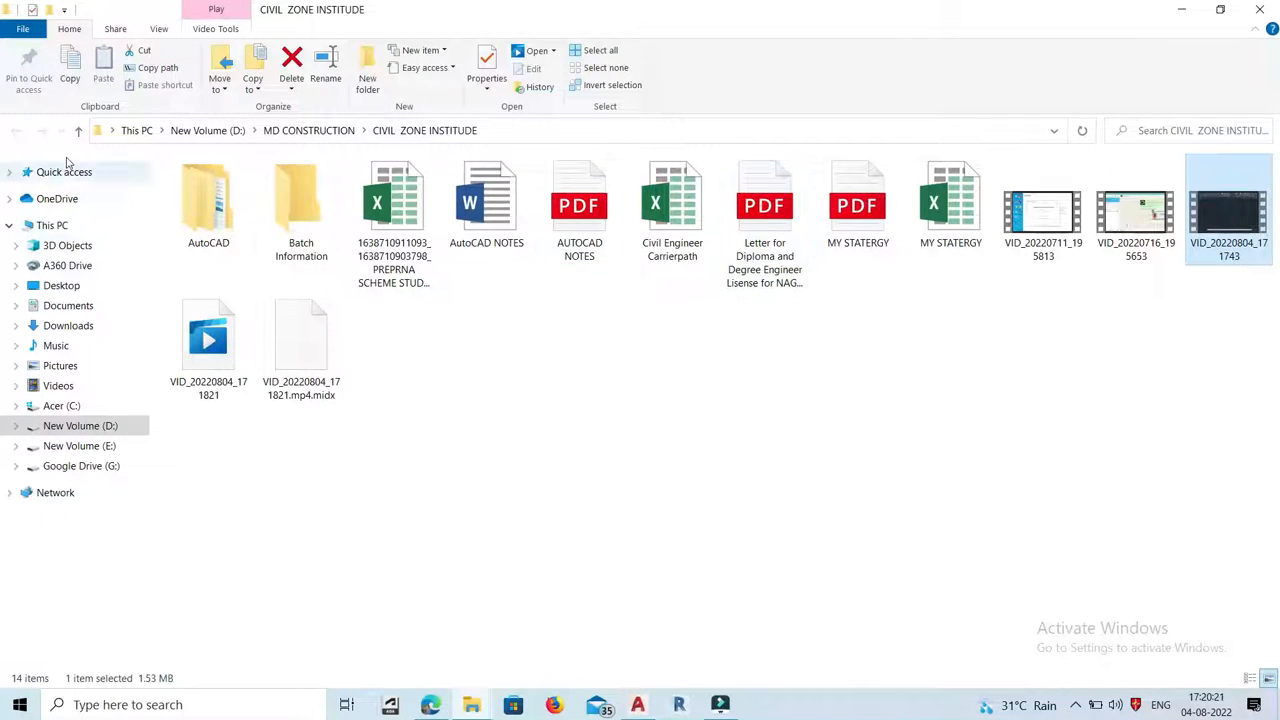
{"action": "left_click", "coordinate": [634, 704]}
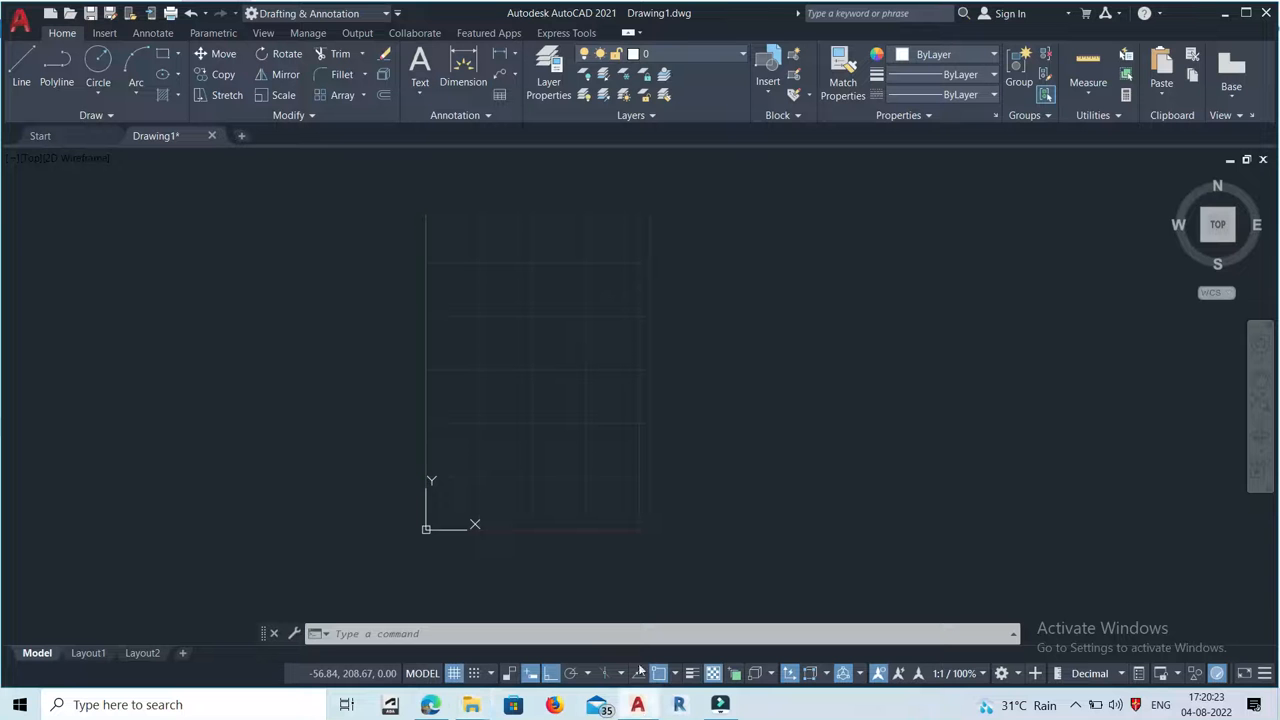
{"action": "left_click", "coordinate": [18, 78]}
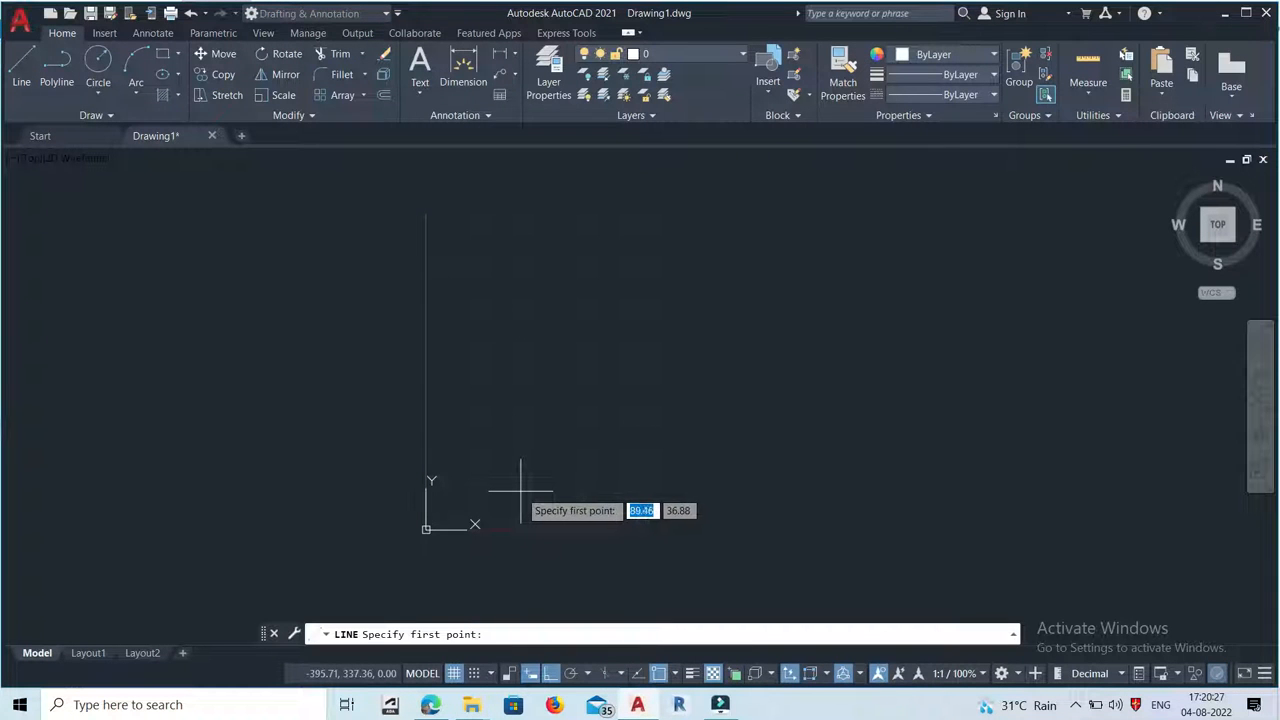
{"action": "key", "text": "Escape"}
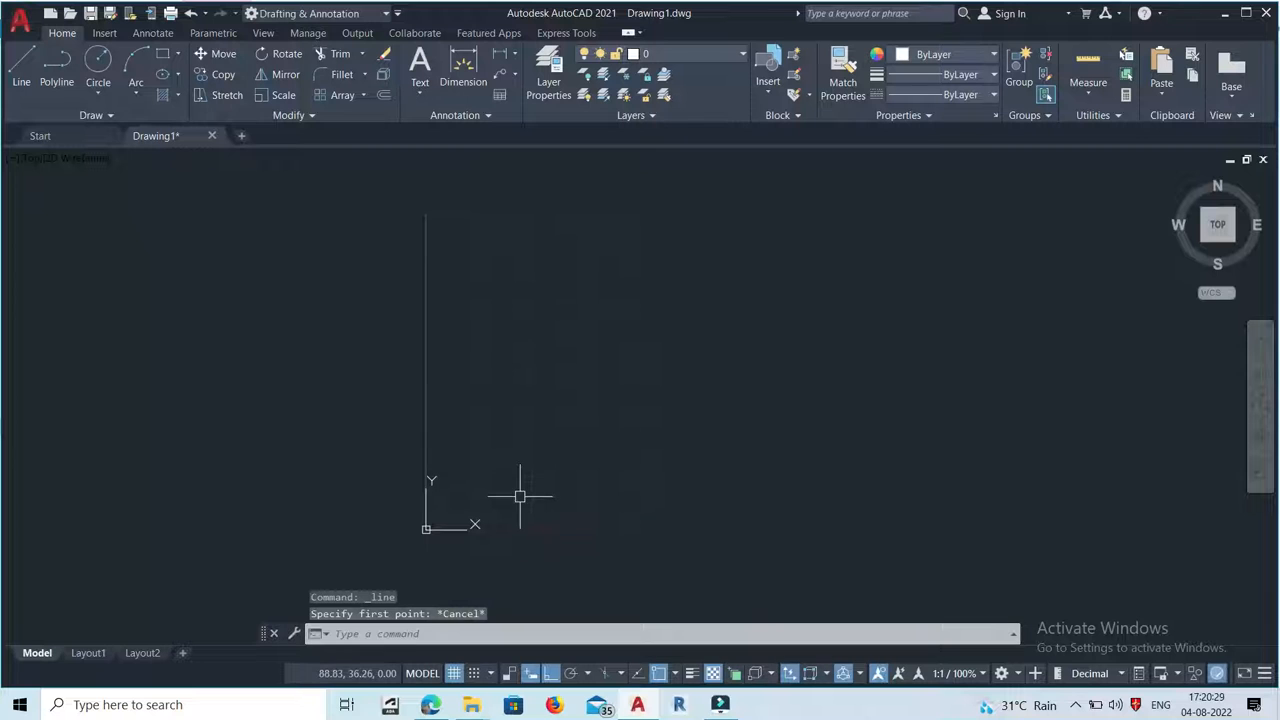
Step: Open the AutoCAD updated NOTES PDF from the NOTES folder, review its coordinate entry methods, and return to AutoCAD
{"action": "left_click", "coordinate": [474, 704]}
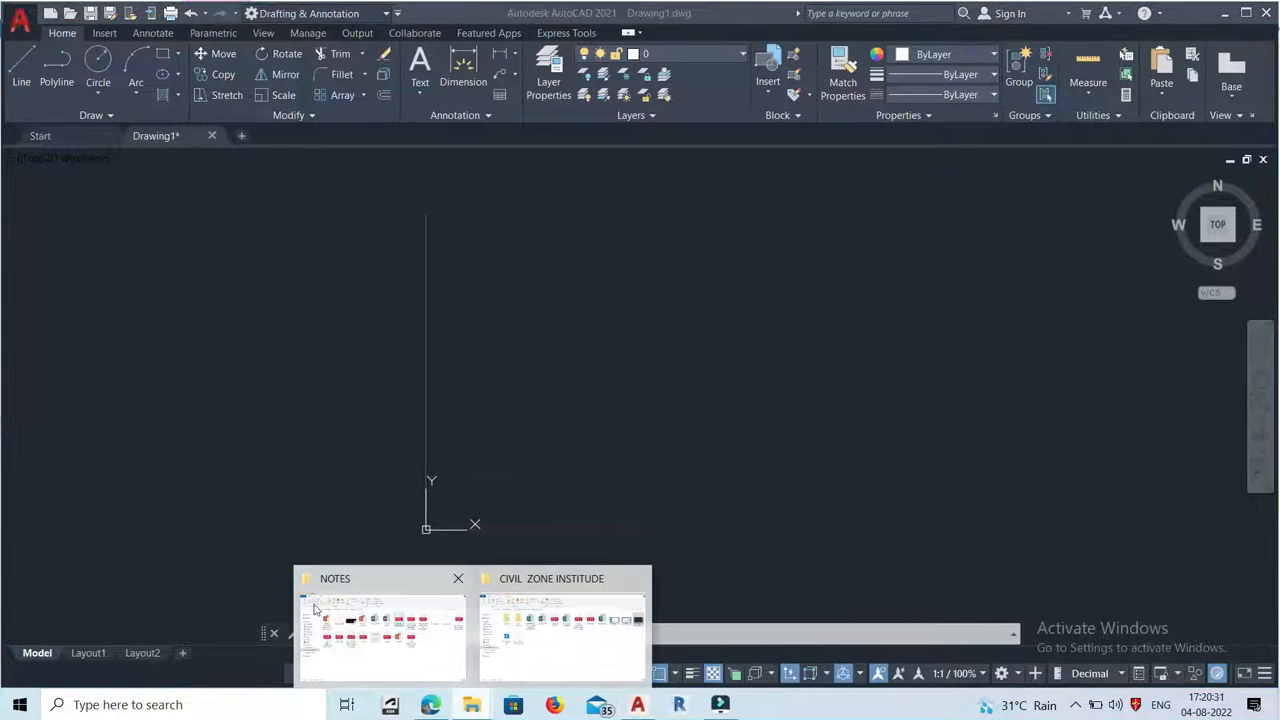
{"action": "left_click", "coordinate": [380, 625]}
{"action": "double_click", "coordinate": [782, 204]}
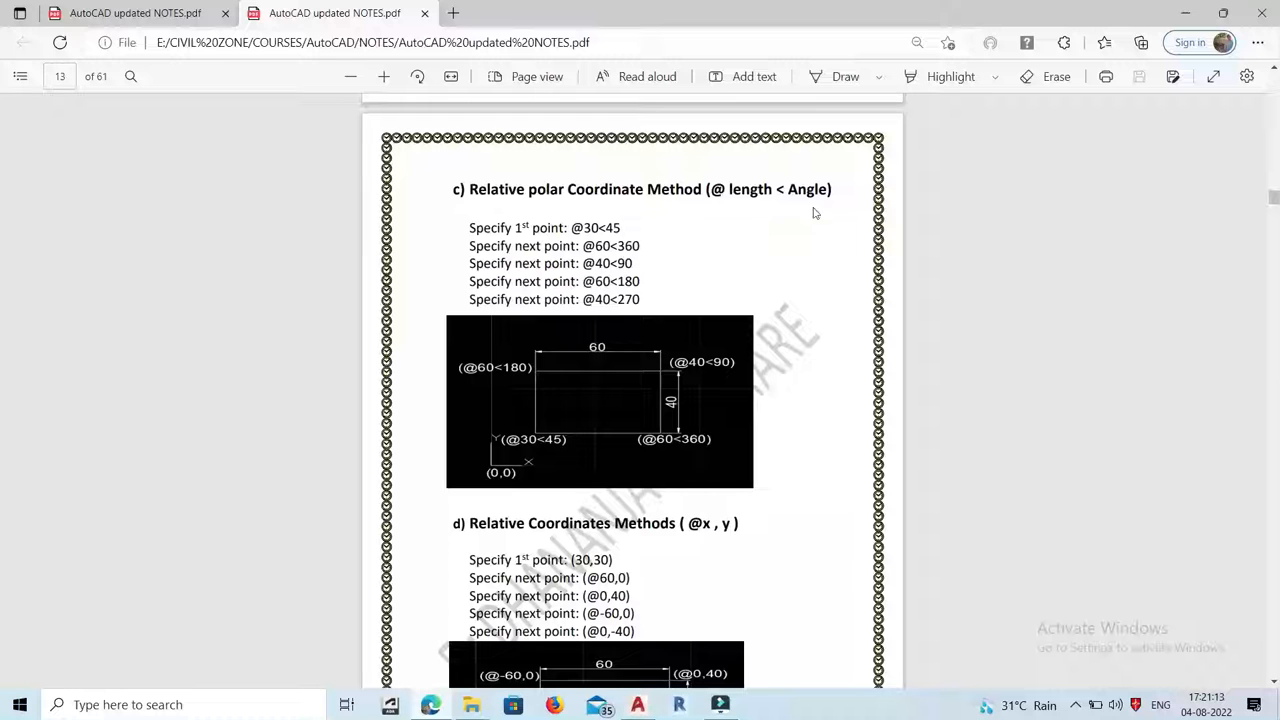
{"action": "left_click", "coordinate": [637, 704]}
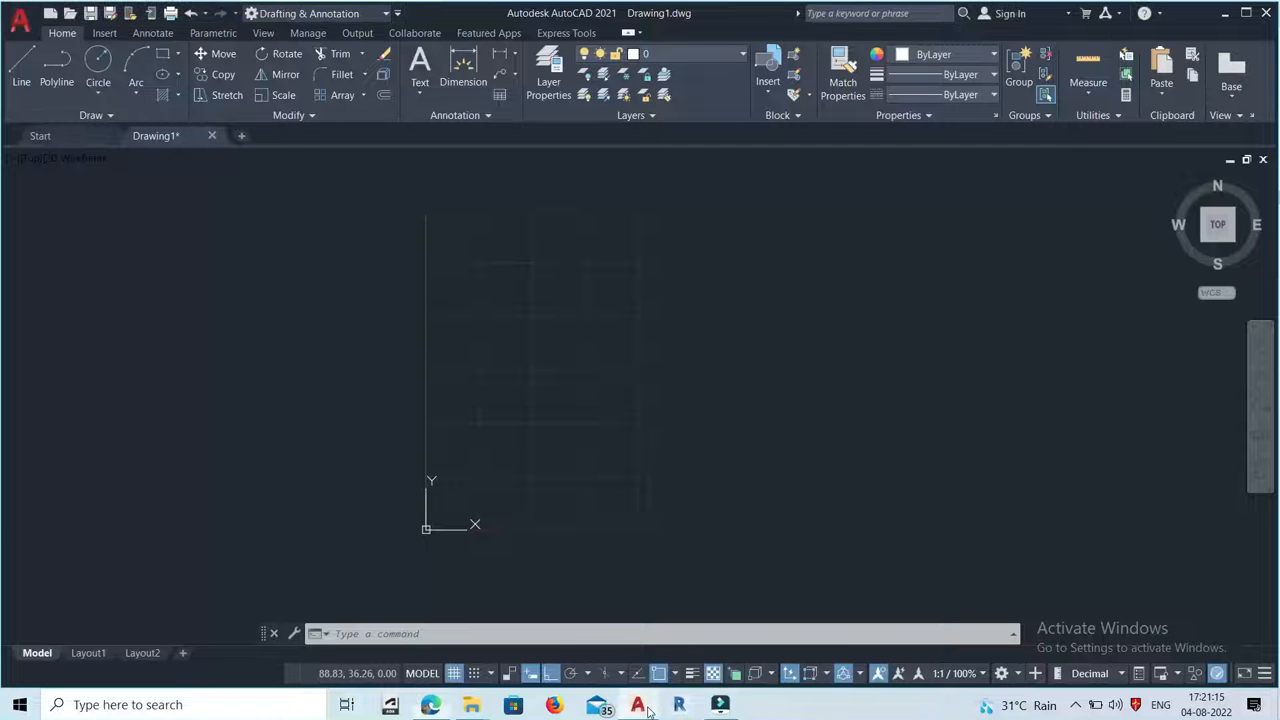
Step: Start a line at the origin, entering 0,0 as the first point's coordinates
{"action": "left_click", "coordinate": [22, 68]}
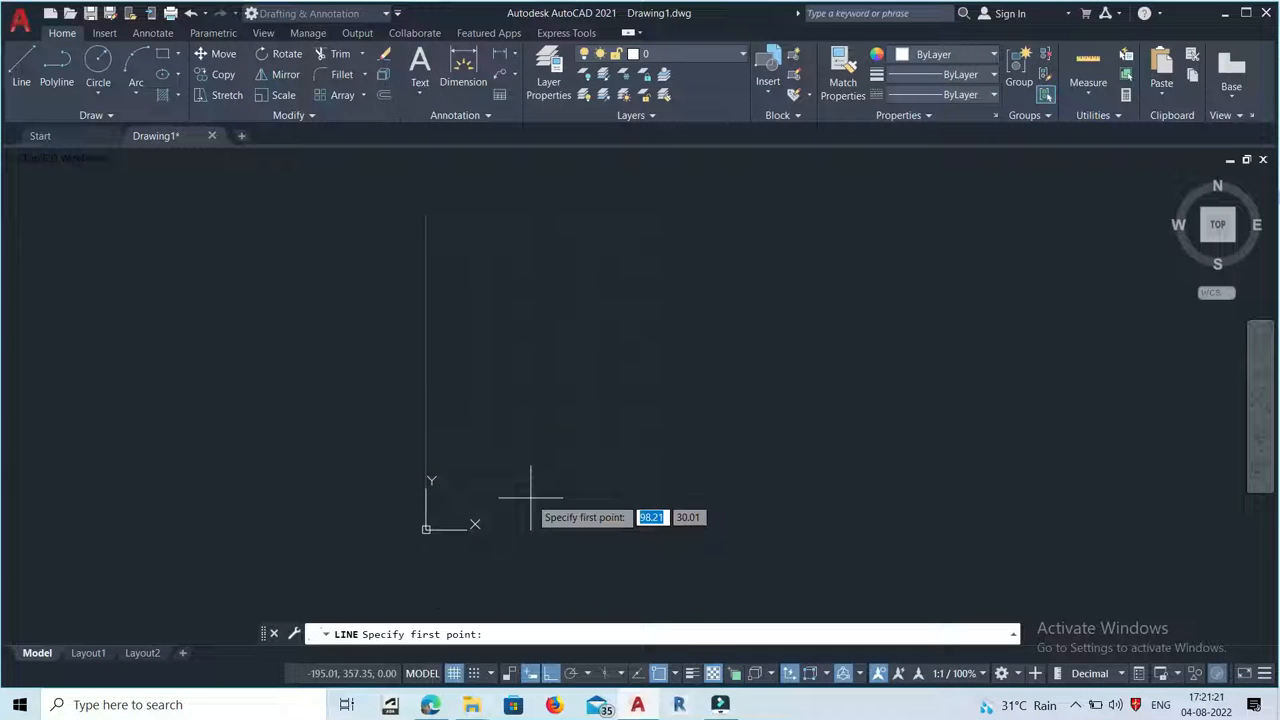
{"action": "type", "text": "0"}
{"action": "key", "text": "Tab"}
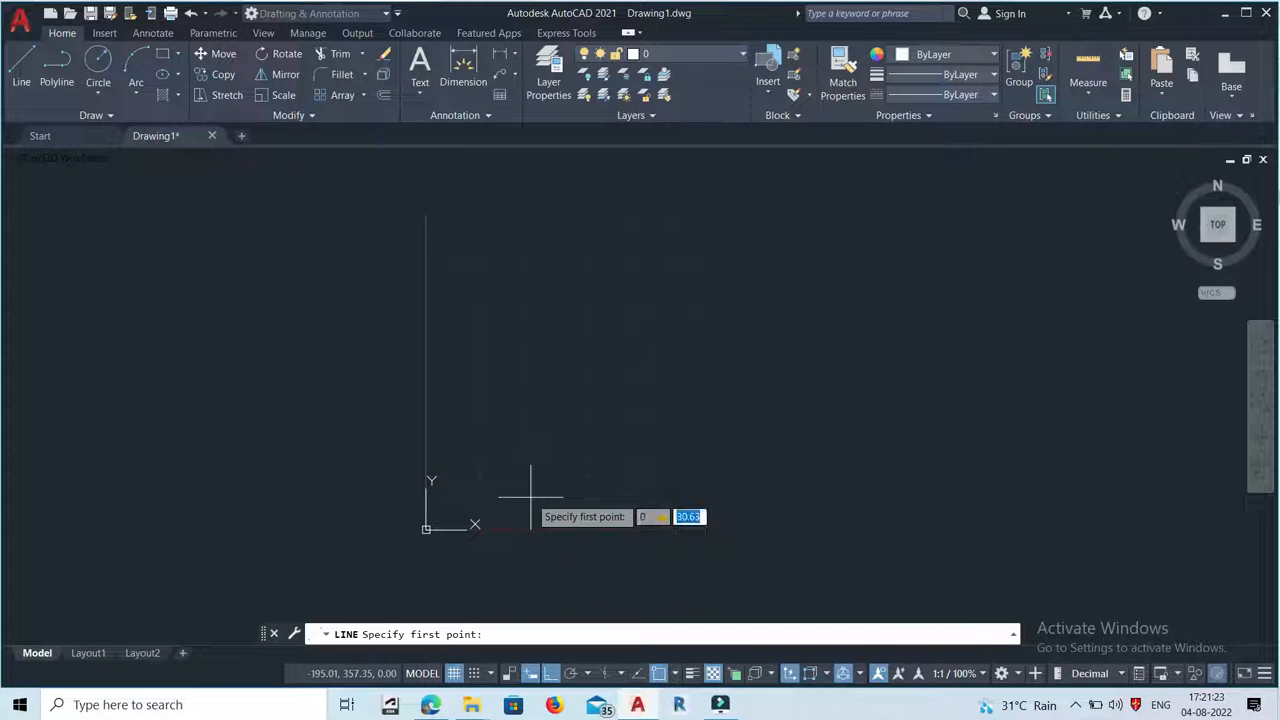
{"action": "type", "text": "0"}
{"action": "key", "text": "Return"}
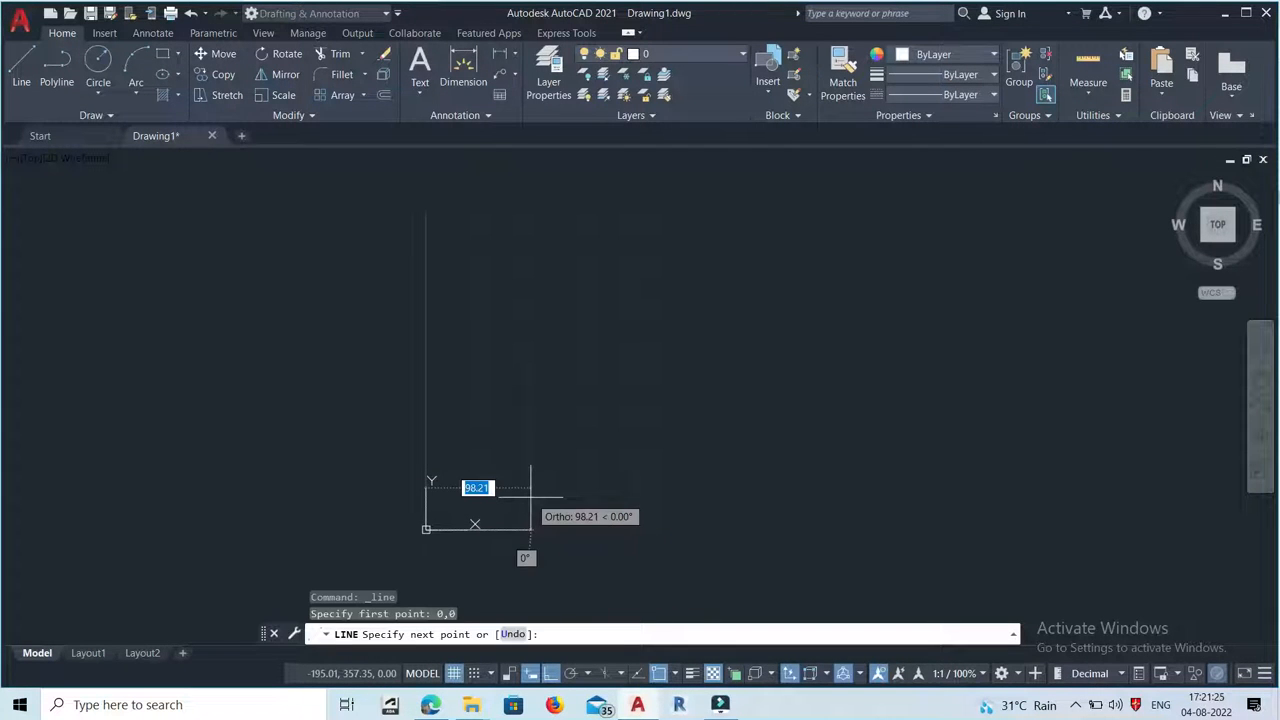
{"action": "scroll", "coordinate": [503, 334], "scroll_direction": "down", "scroll_amount": 2}
{"action": "scroll", "coordinate": [480, 477], "scroll_direction": "up", "scroll_amount": 6}
{"action": "scroll", "coordinate": [480, 477], "scroll_direction": "down", "scroll_amount": 4}
{"action": "scroll", "coordinate": [585, 467], "scroll_direction": "up", "scroll_amount": 2}
{"action": "scroll", "coordinate": [585, 467], "scroll_direction": "down", "scroll_amount": 4}
{"action": "scroll", "coordinate": [565, 458], "scroll_direction": "up", "scroll_amount": 4}
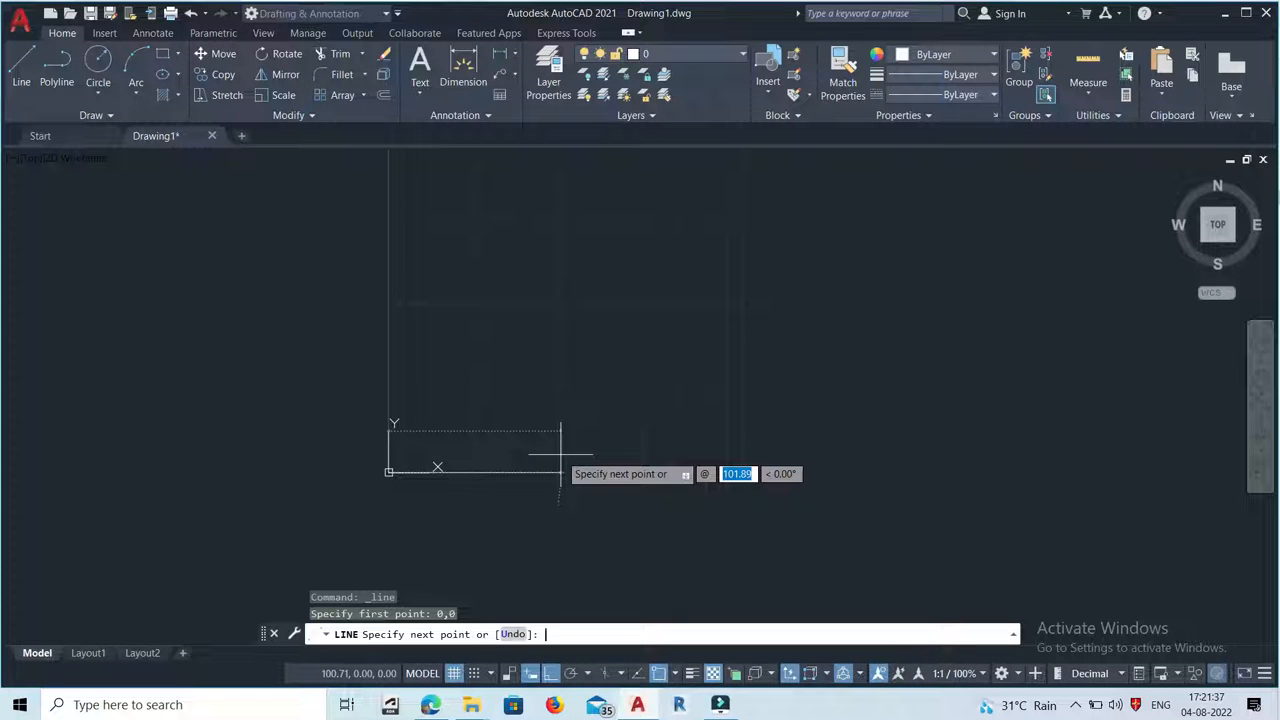
{"action": "type", "text": "10"}
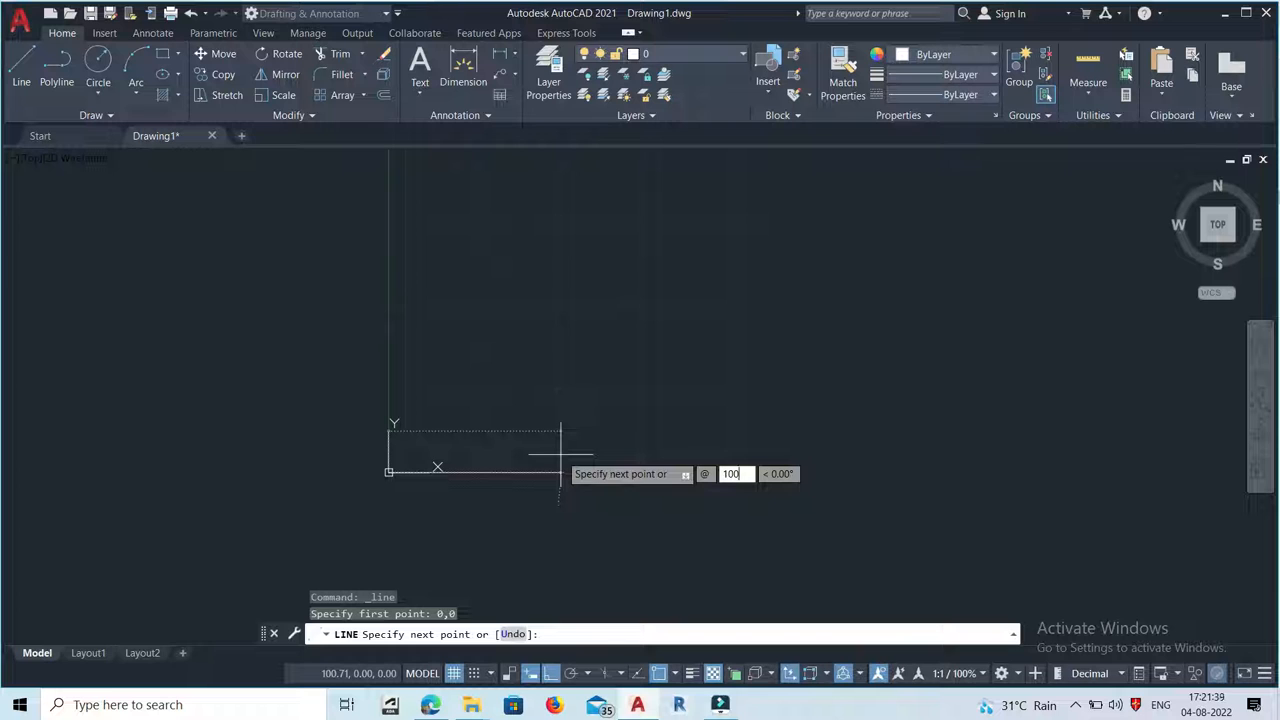
{"action": "type", "text": "0"}
{"action": "key", "text": "Tab"}
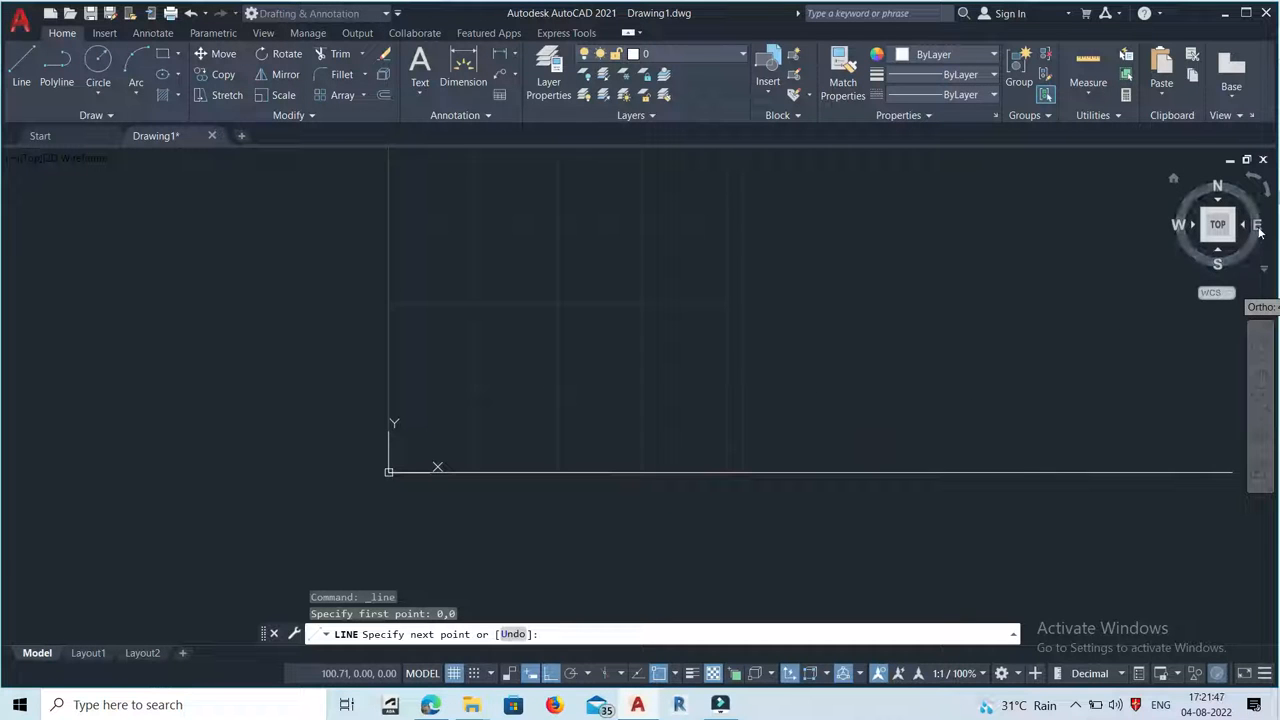
{"action": "type", "text": "100,0"}
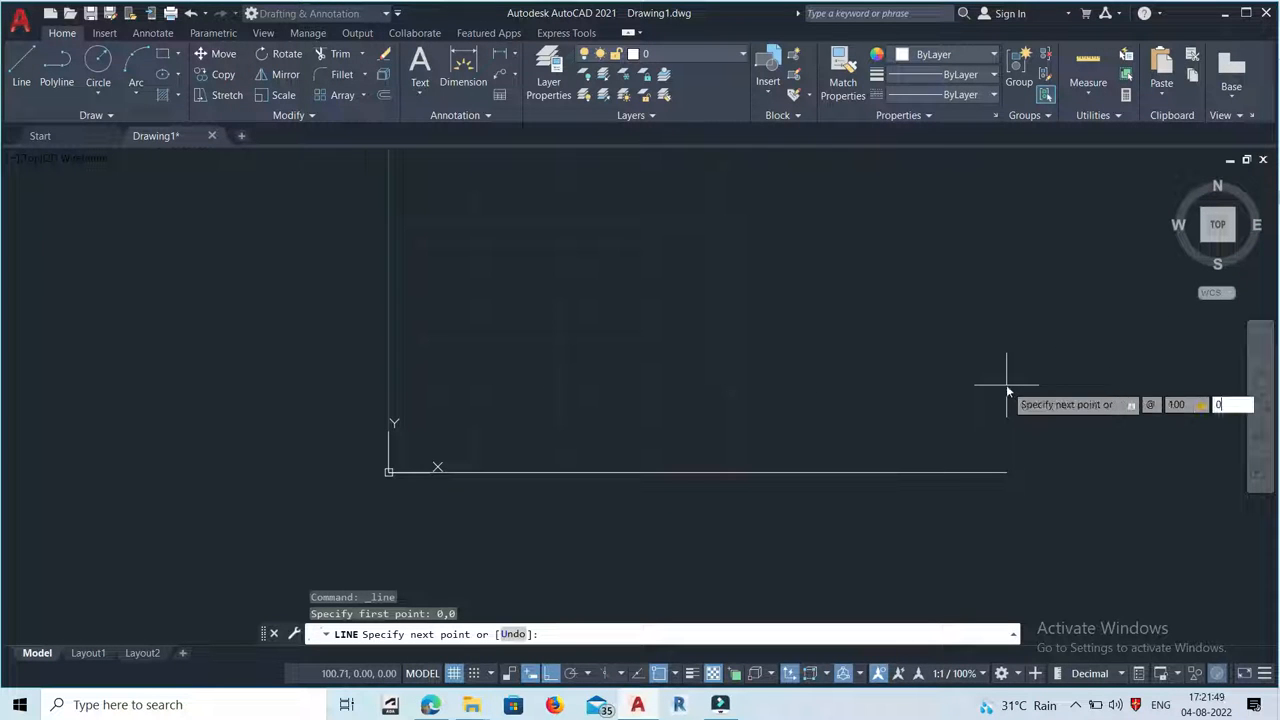
{"action": "key", "text": "Return"}
Step: Turn Ortho mode off and draw the square's right side upward, 100 mm long at a 90° polar angle
{"action": "scroll", "coordinate": [497, 507], "scroll_direction": "down", "scroll_amount": 2}
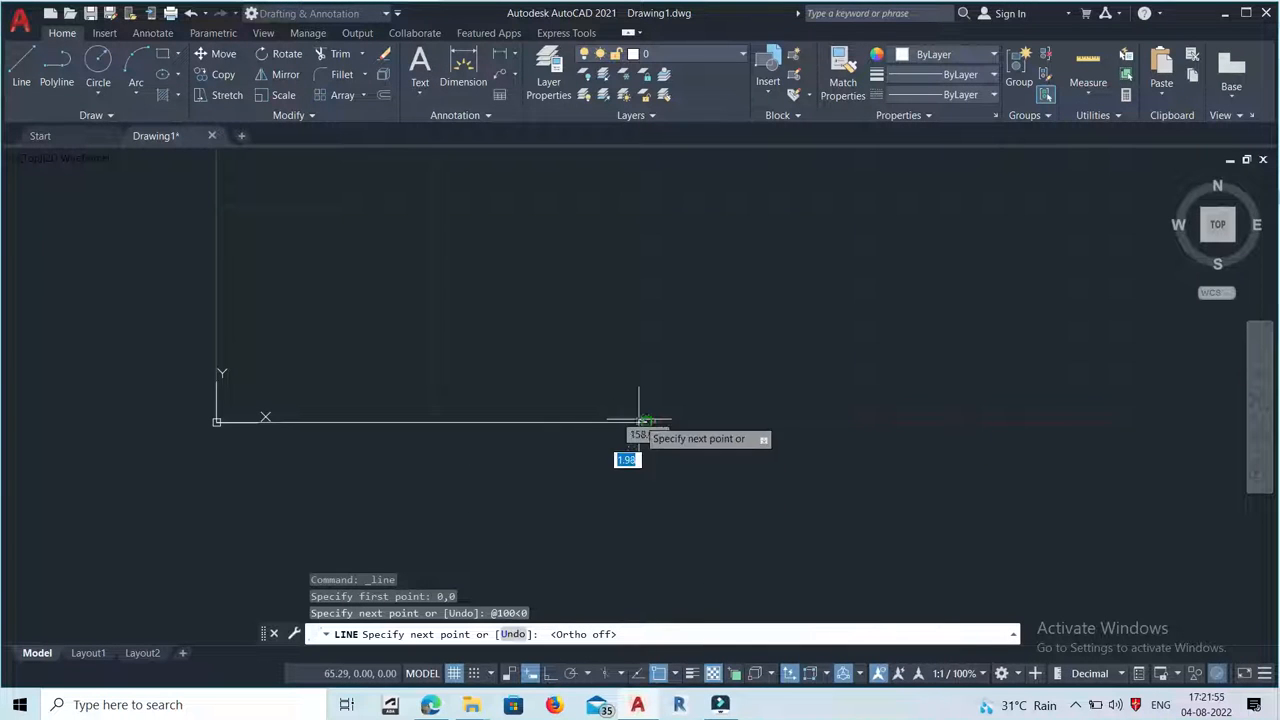
{"action": "scroll", "coordinate": [590, 468], "scroll_direction": "down", "scroll_amount": 1}
{"action": "scroll", "coordinate": [591, 470], "scroll_direction": "down", "scroll_amount": 1}
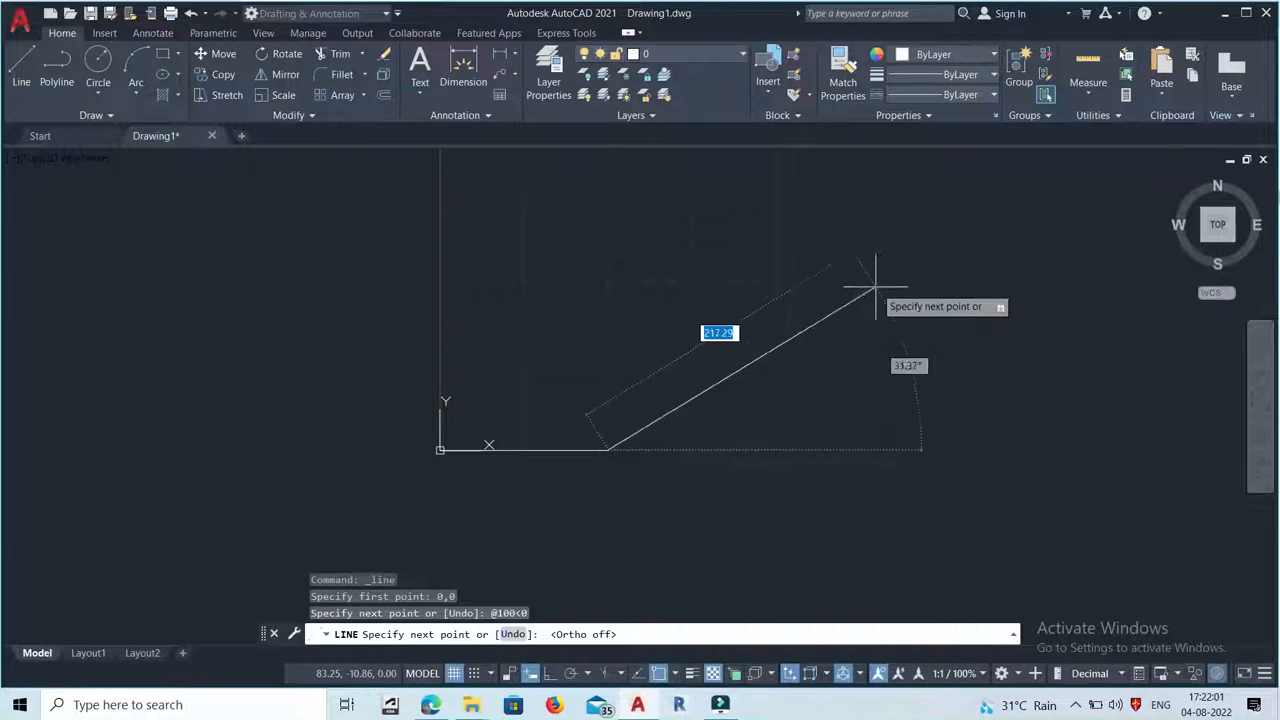
{"action": "type", "text": "@100"}
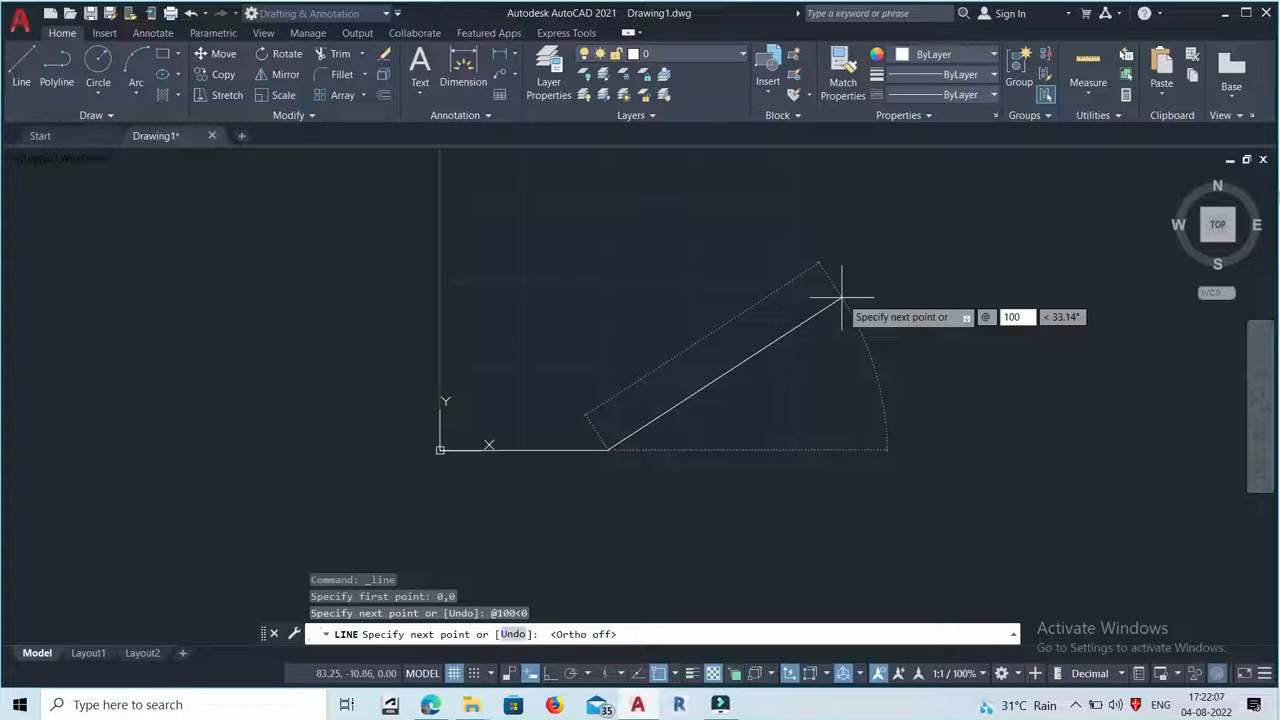
{"action": "type", "text": "<"}
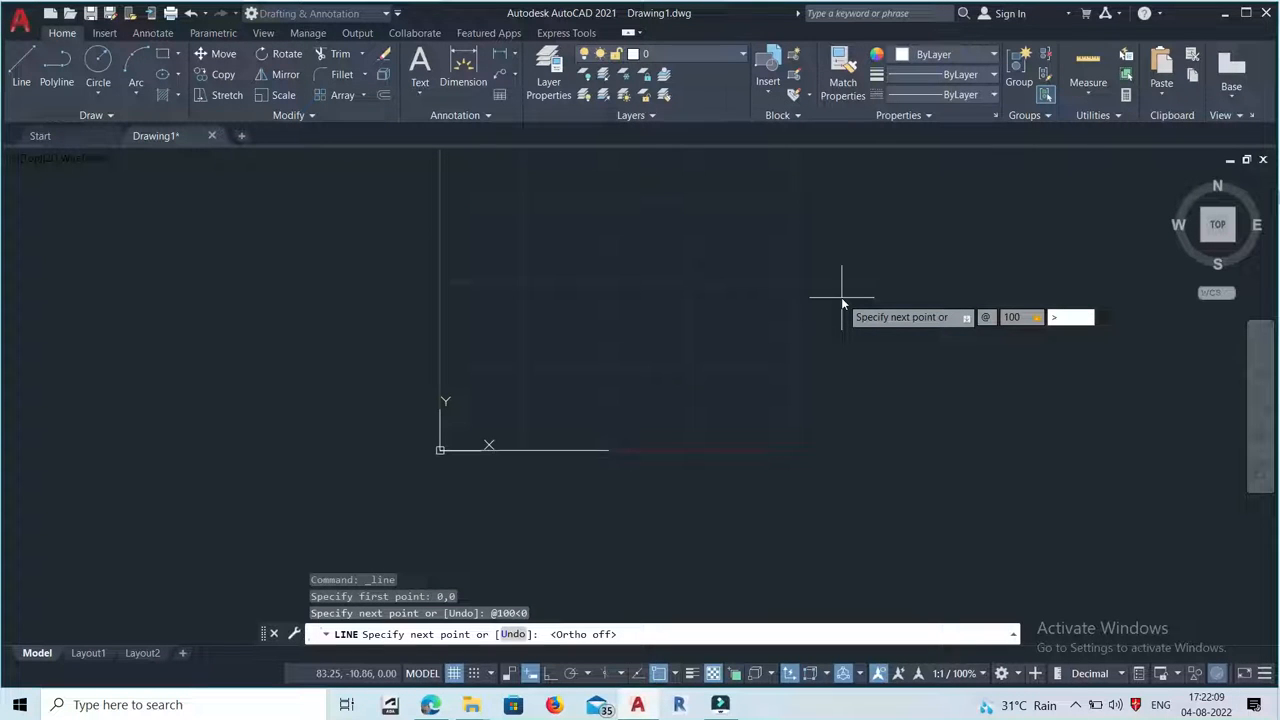
{"action": "key", "text": "BackSpace"}
{"action": "type", "text": "<90"}
{"action": "key", "text": "Return"}
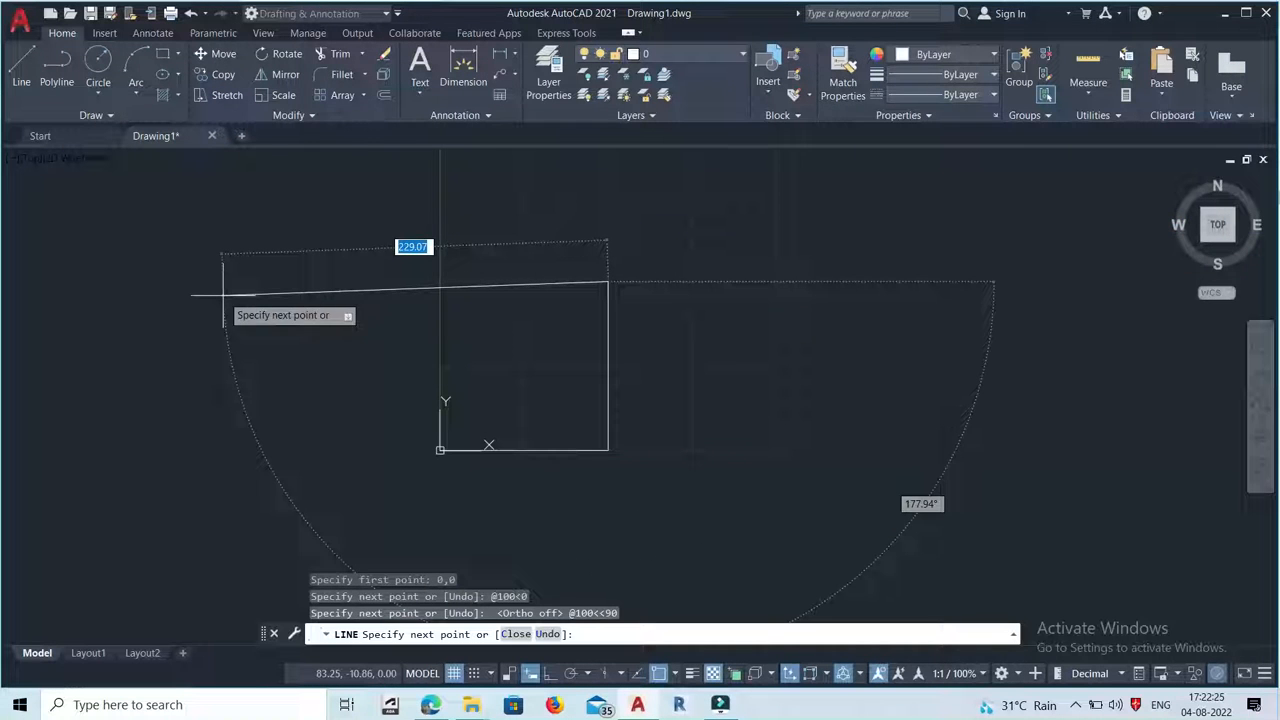
{"action": "type", "text": "@"}
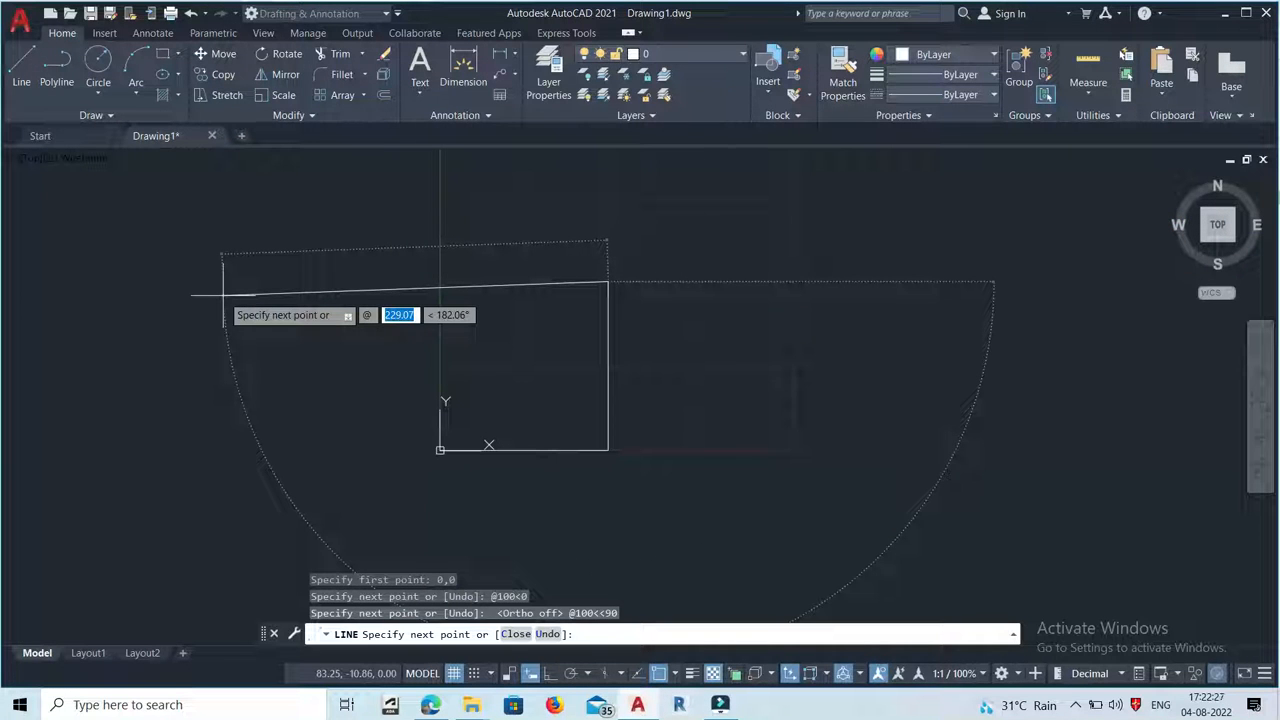
{"action": "type", "text": "100"}
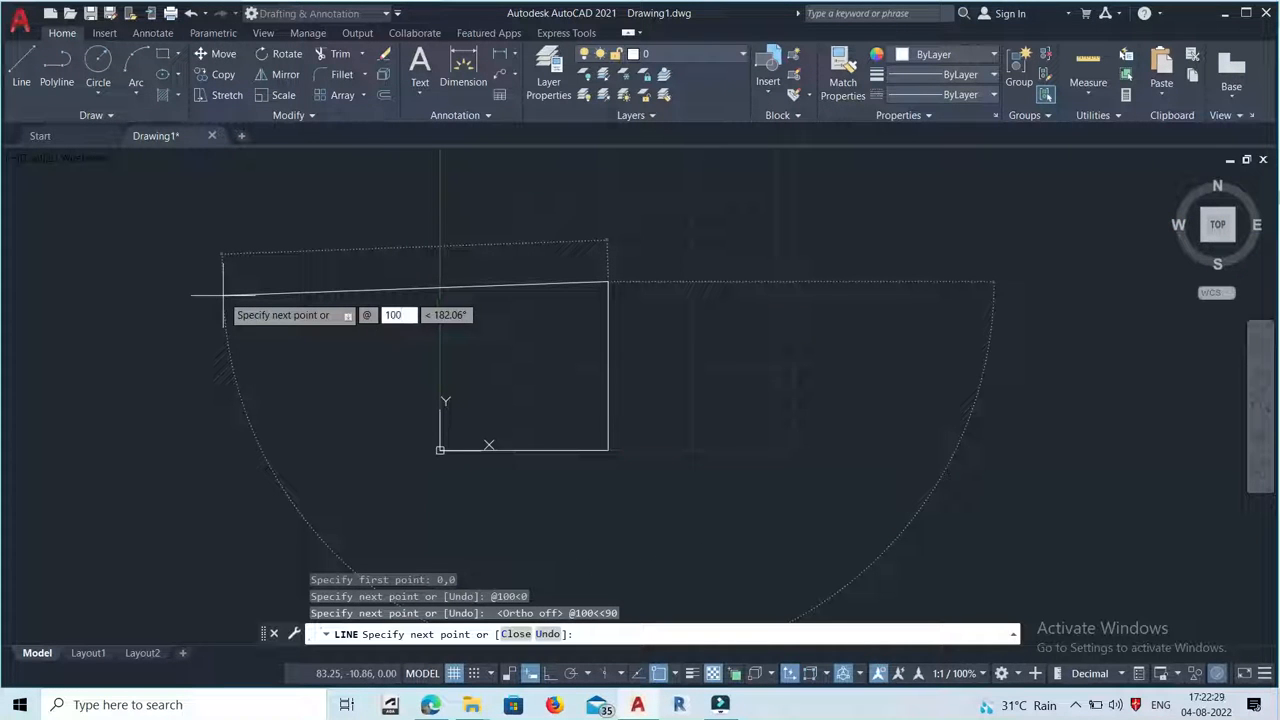
{"action": "key", "text": "Tab"}
{"action": "type", "text": "18"}
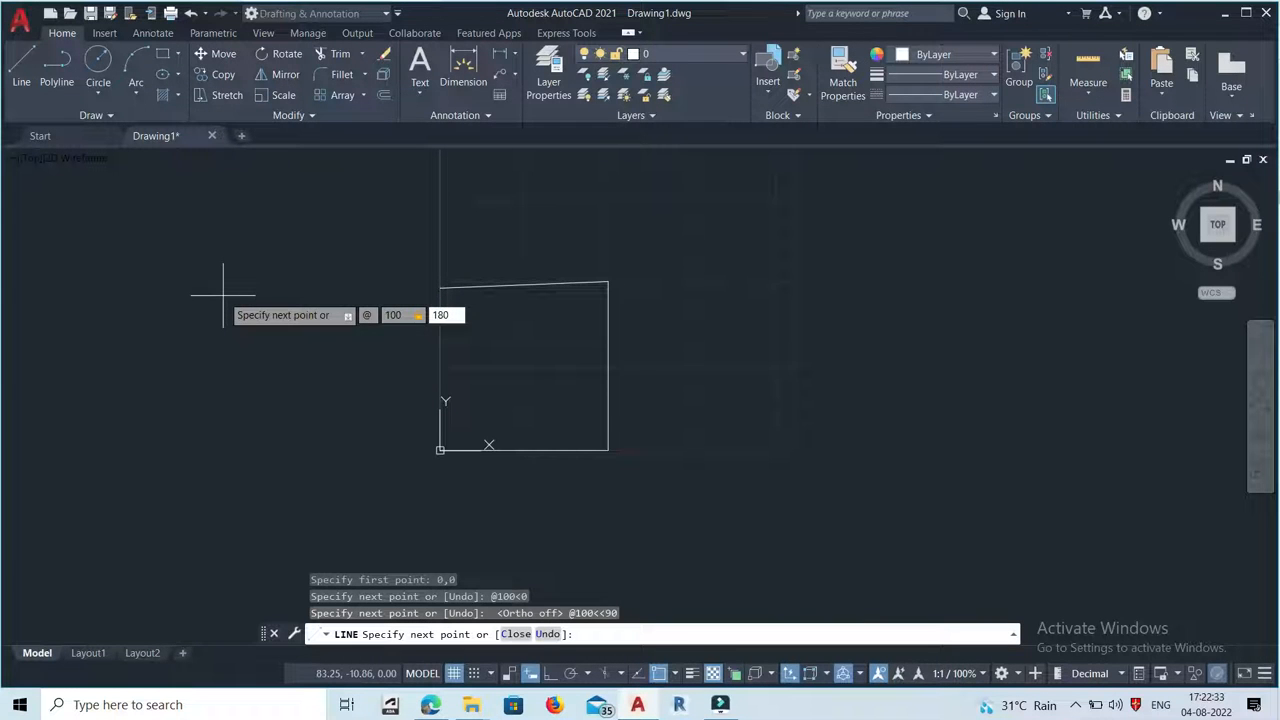
{"action": "type", "text": "0"}
{"action": "key", "text": "Return"}
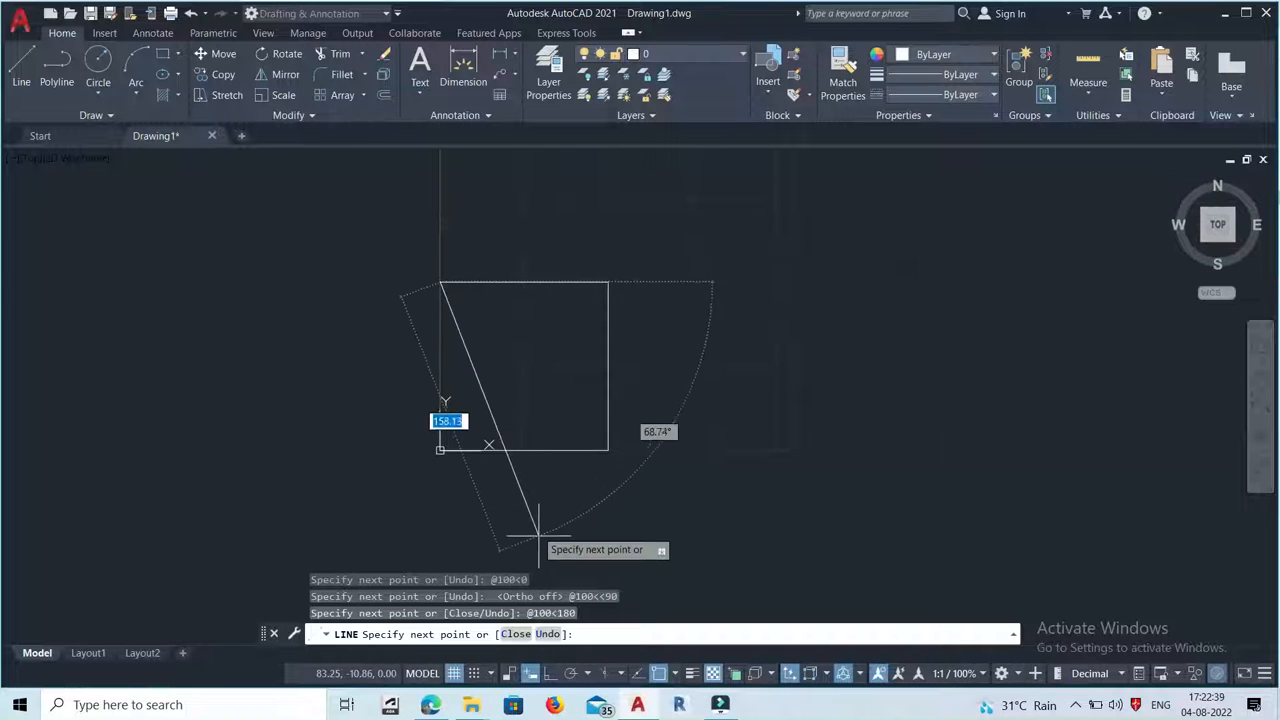
{"action": "type", "text": "@"}
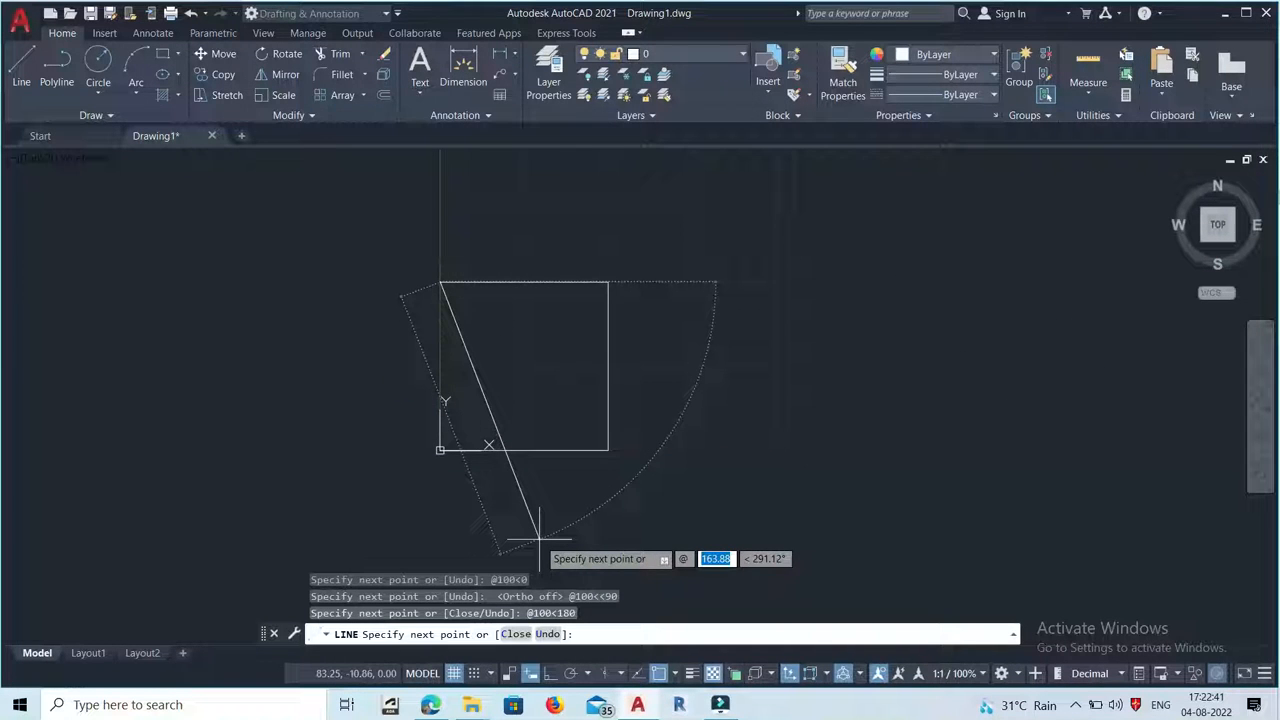
{"action": "type", "text": "100"}
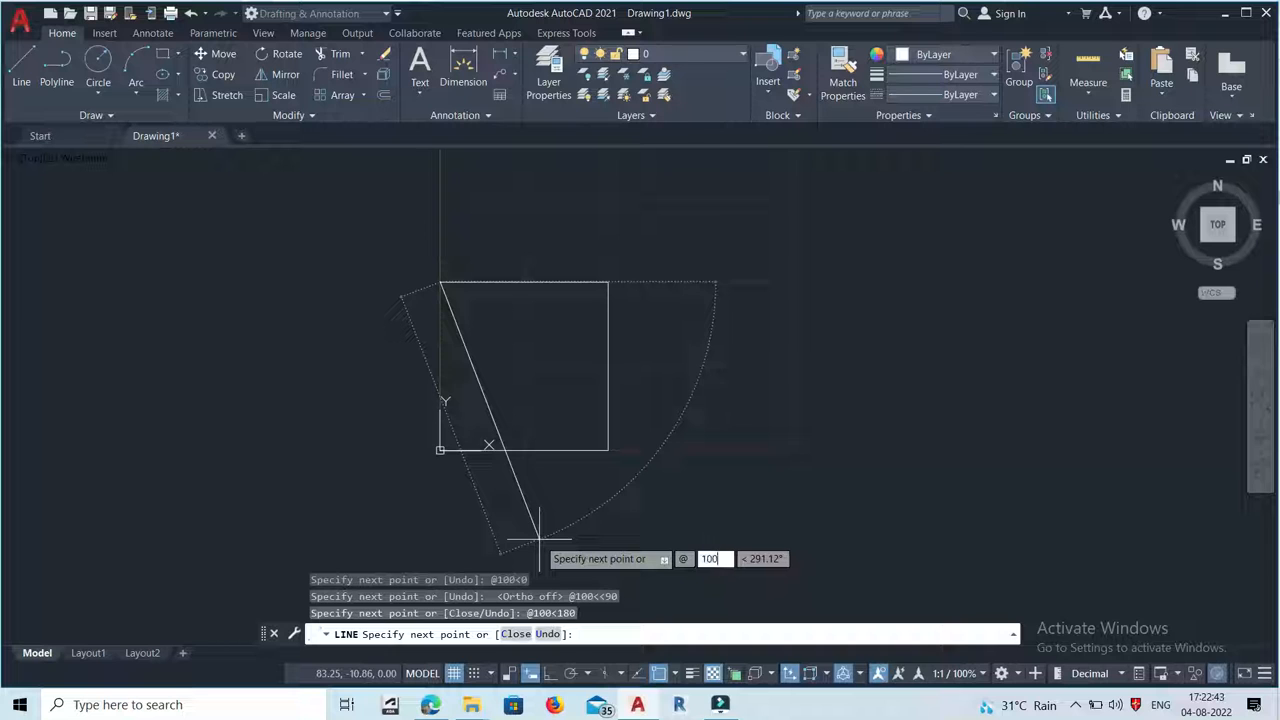
{"action": "key", "text": "Tab"}
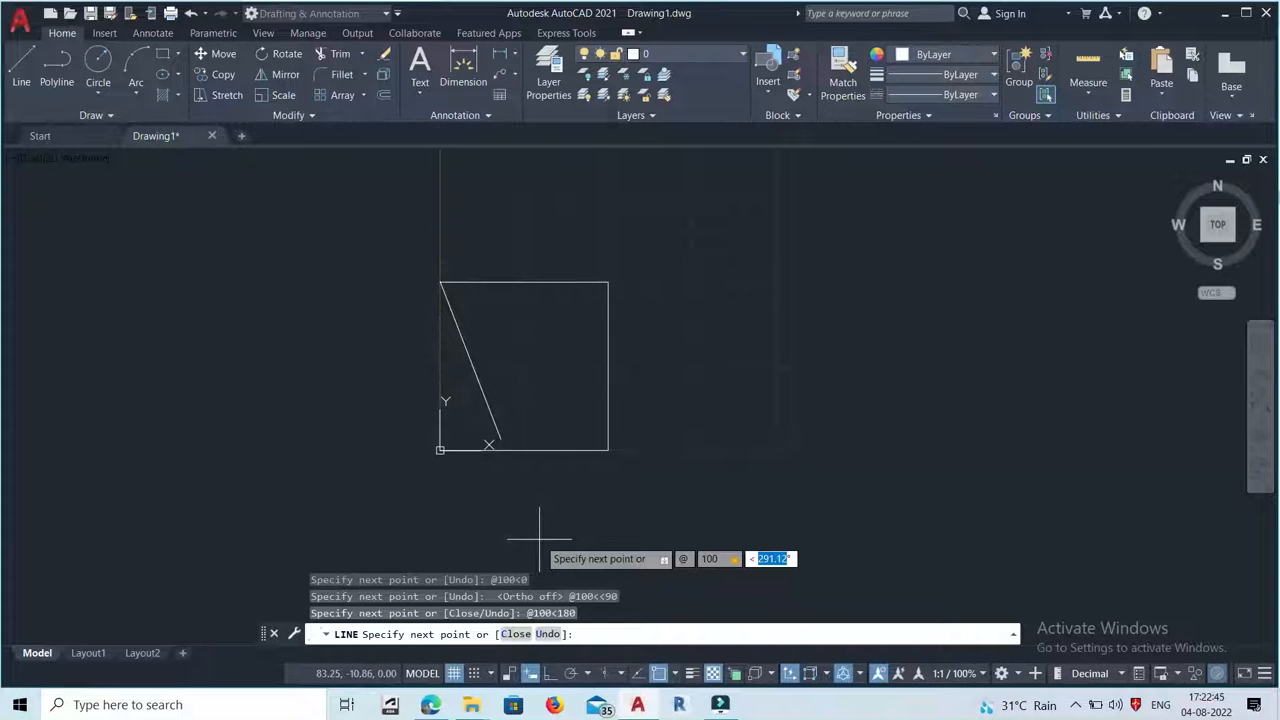
{"action": "type", "text": "27"}
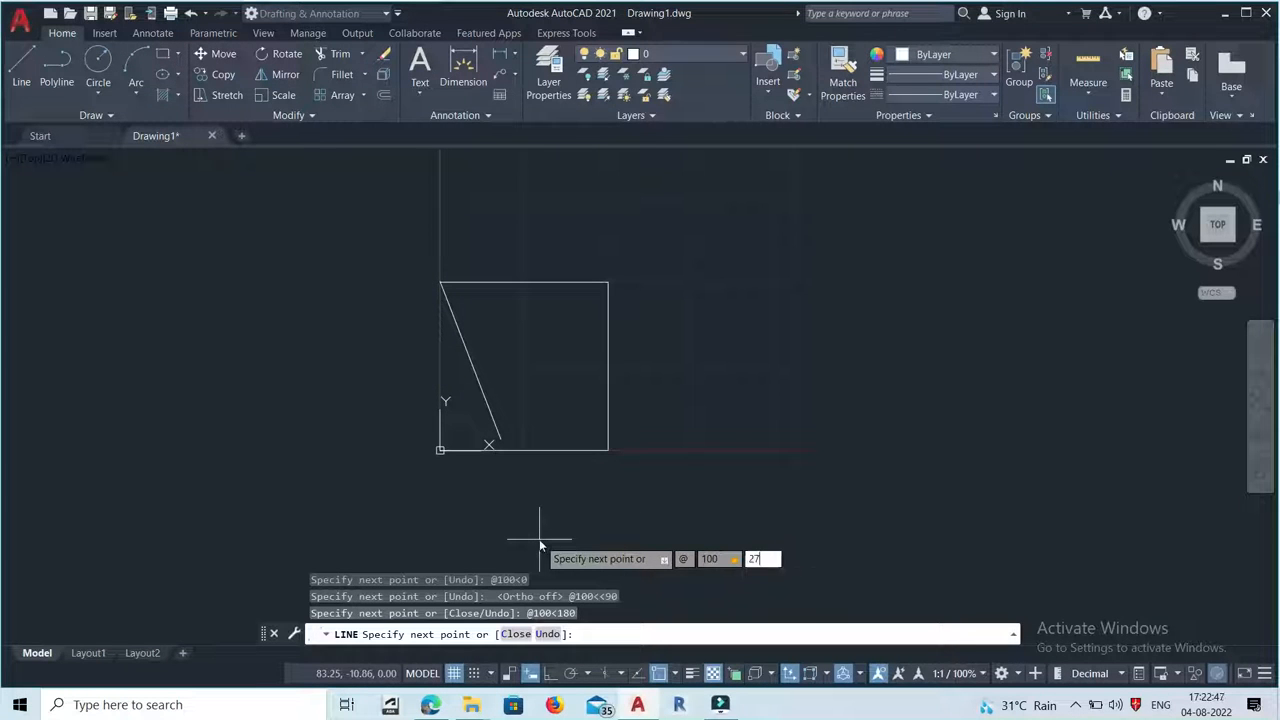
{"action": "type", "text": "0"}
{"action": "key", "text": "Return"}
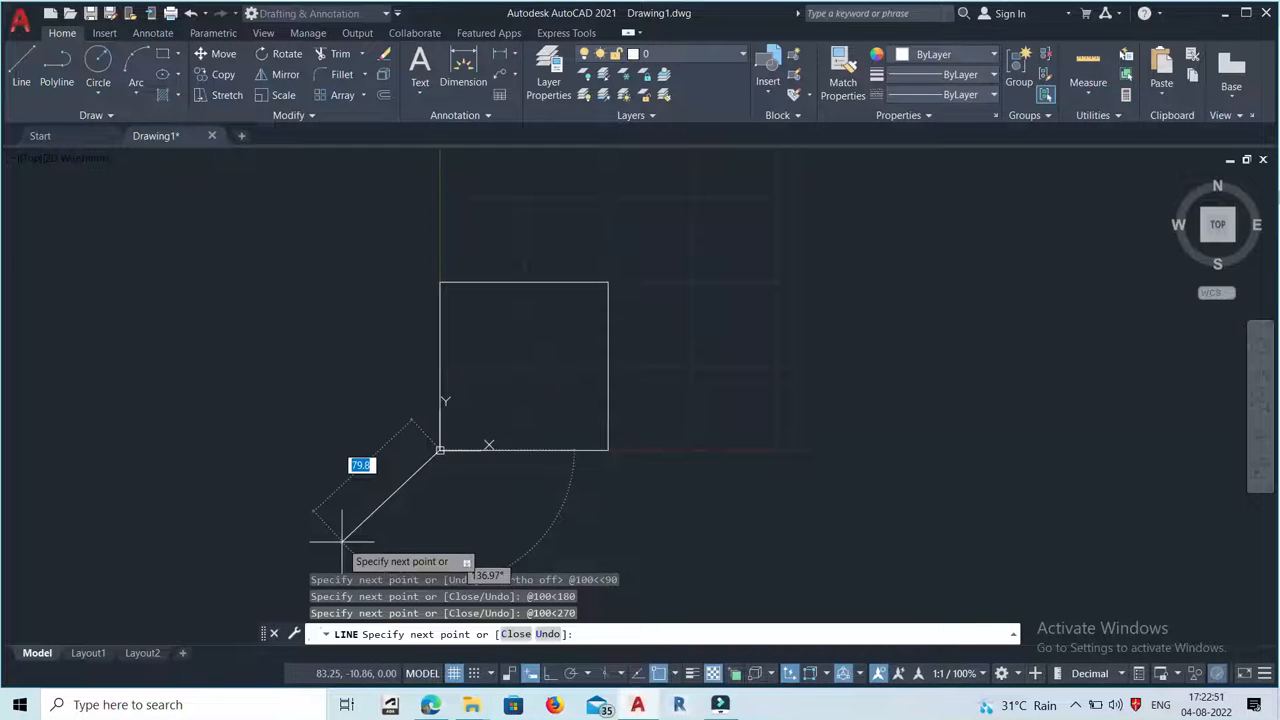
{"action": "key", "text": "Return"}
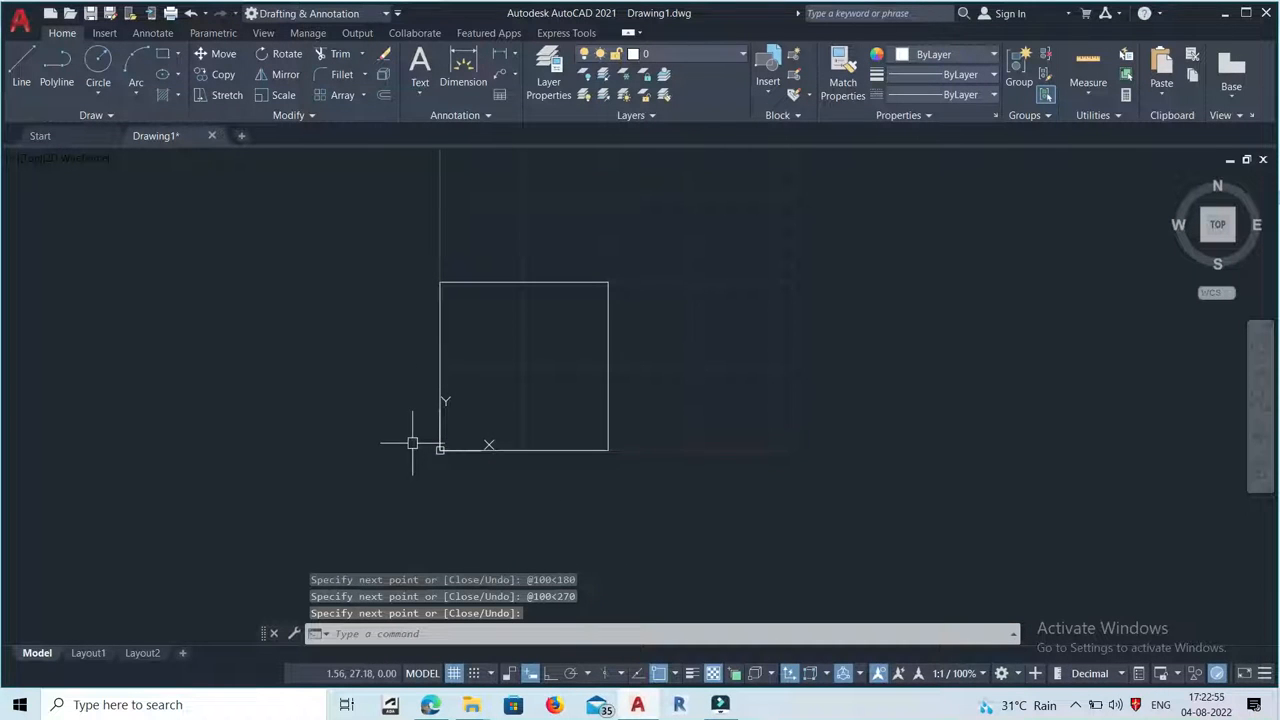
Step: Select all four lines of the polar-coordinate square with a crossing window and erase them
{"action": "left_click", "coordinate": [646, 518]}
{"action": "left_click", "coordinate": [394, 266]}
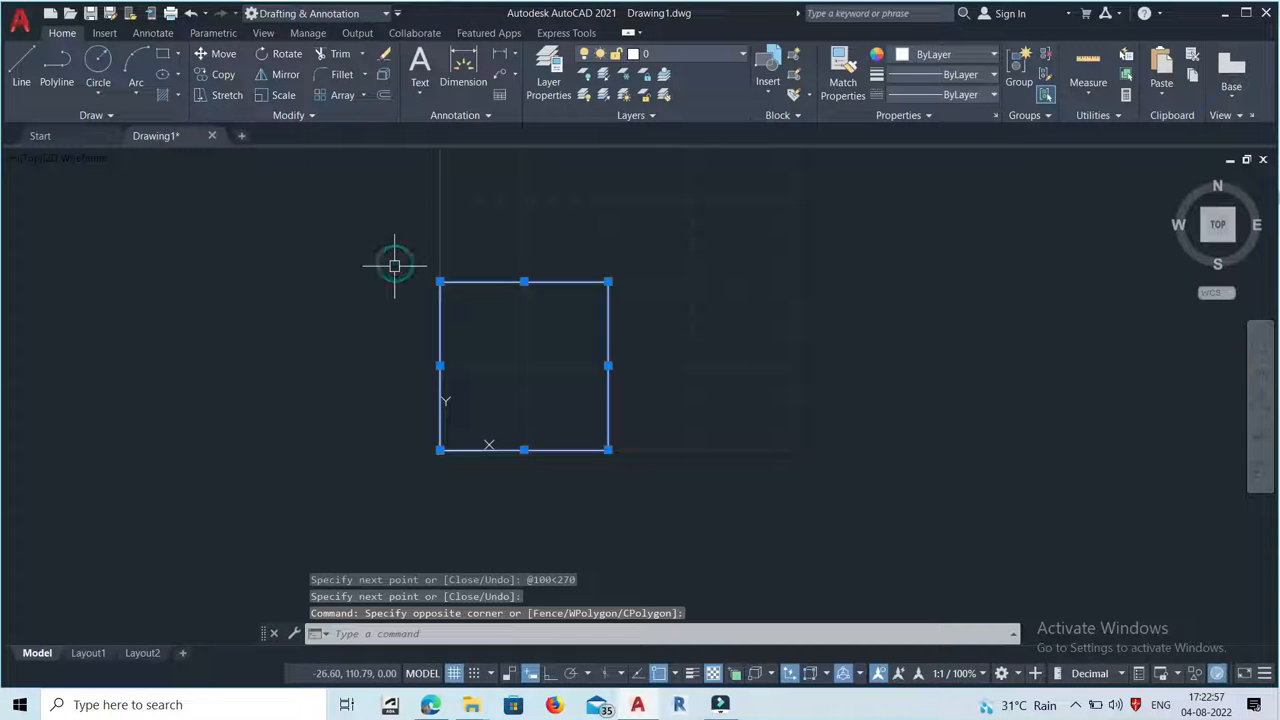
{"action": "key", "text": "Delete"}
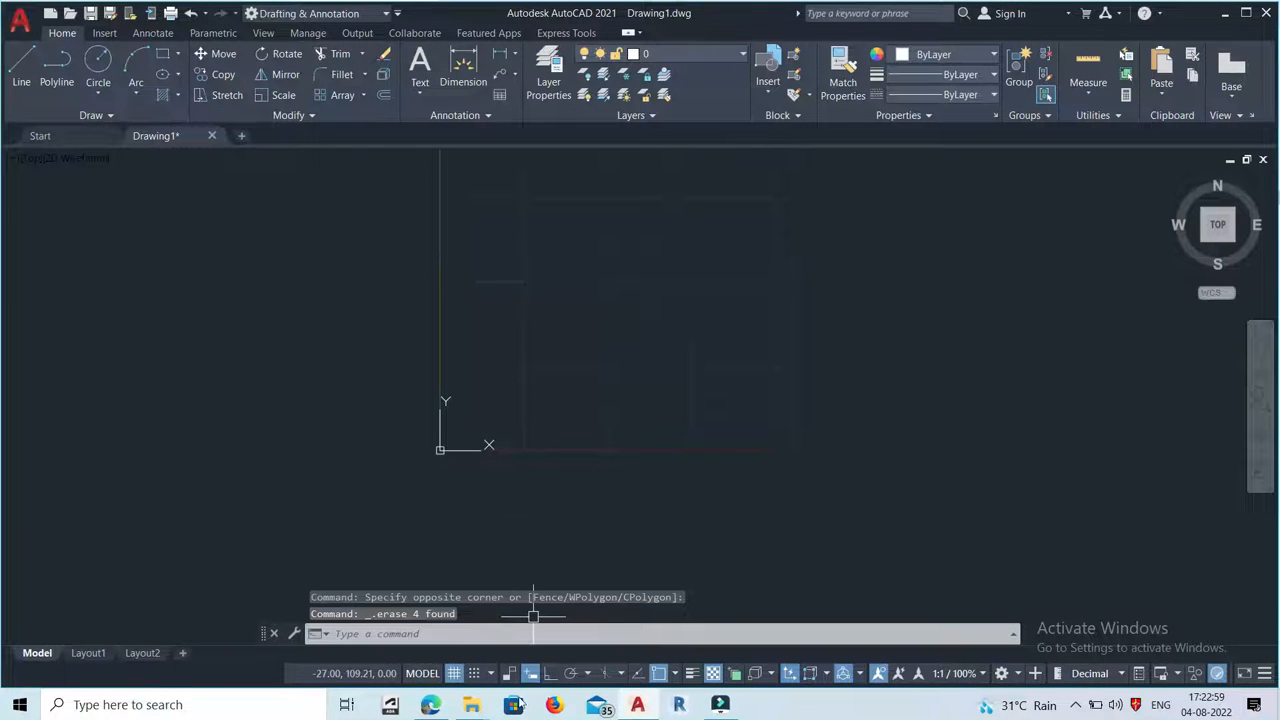
Step: Open the line angle practice PDF from the AutoCAD course's PRACTICE folder, examine its dimensions and angles, and return to AutoCAD
{"action": "left_click", "coordinate": [484, 712]}
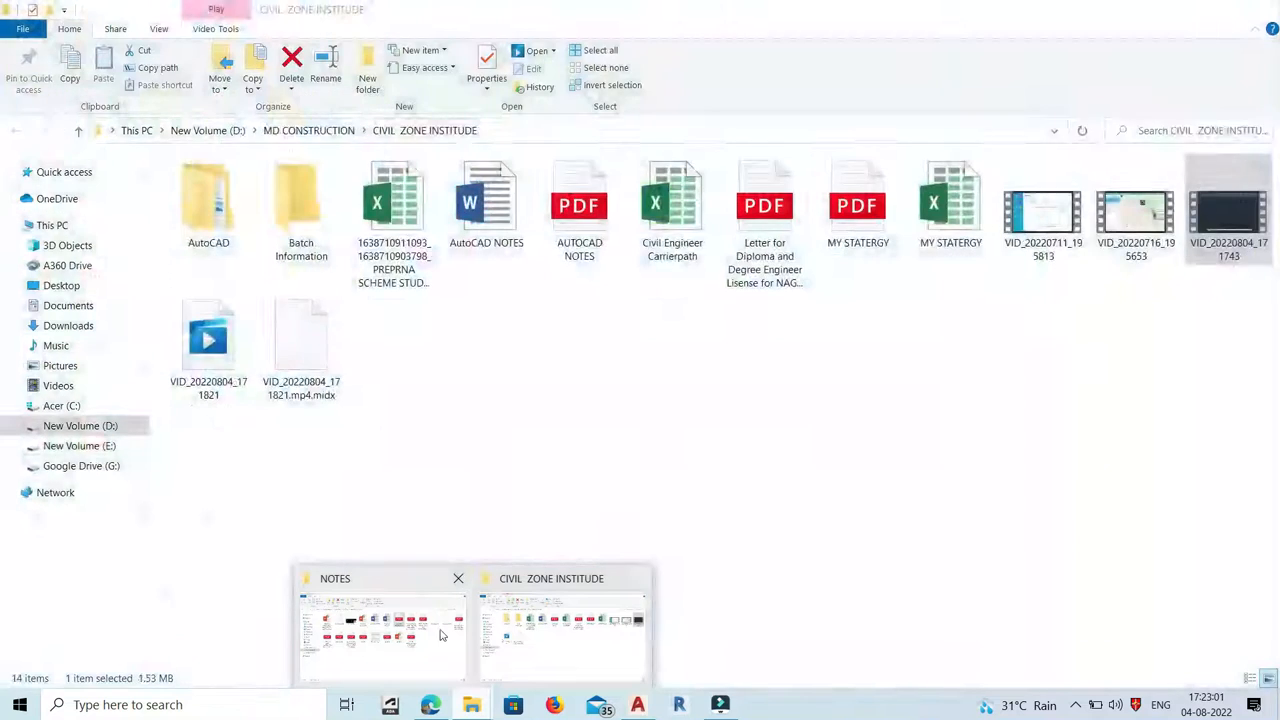
{"action": "left_click", "coordinate": [440, 635]}
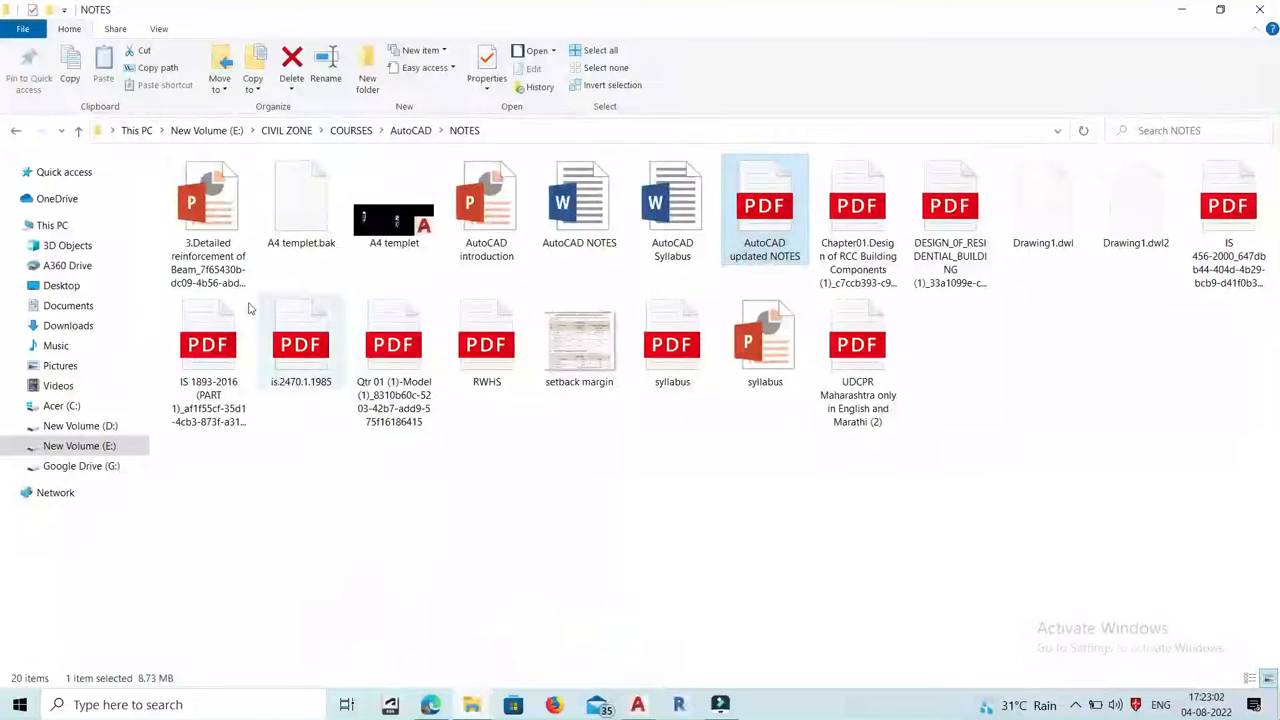
{"action": "left_click", "coordinate": [15, 131]}
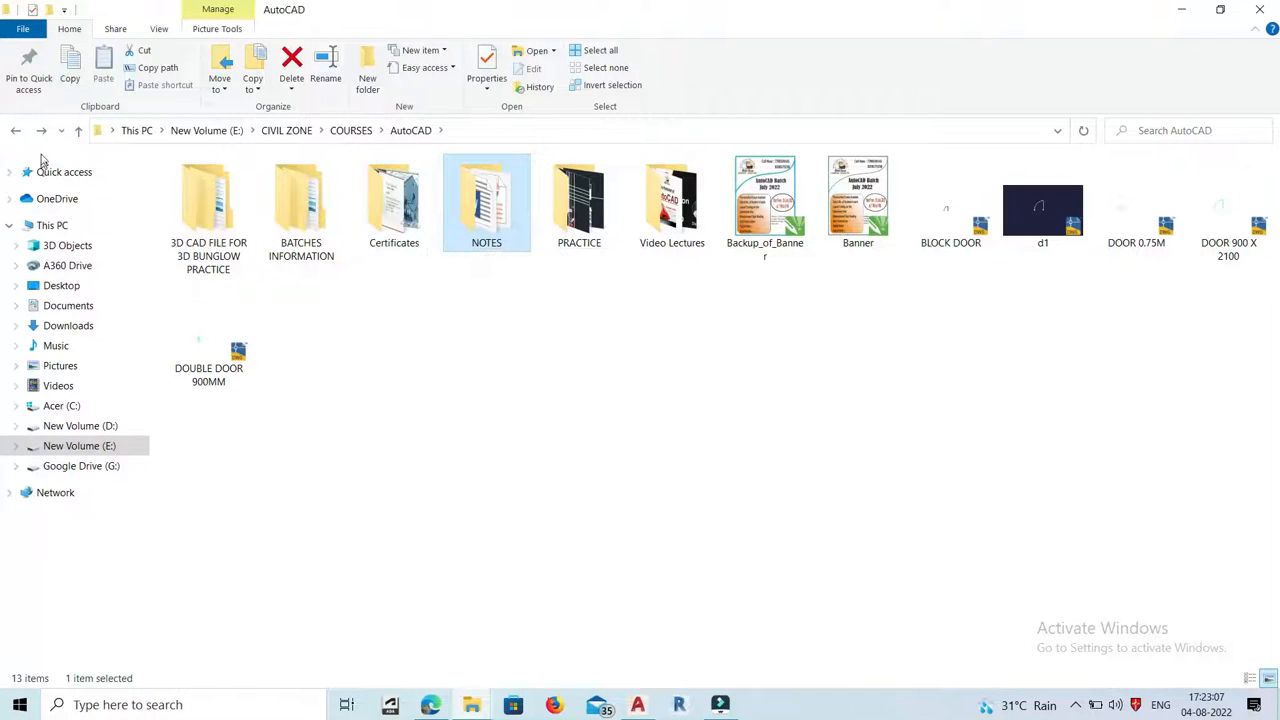
{"action": "left_click", "coordinate": [16, 131]}
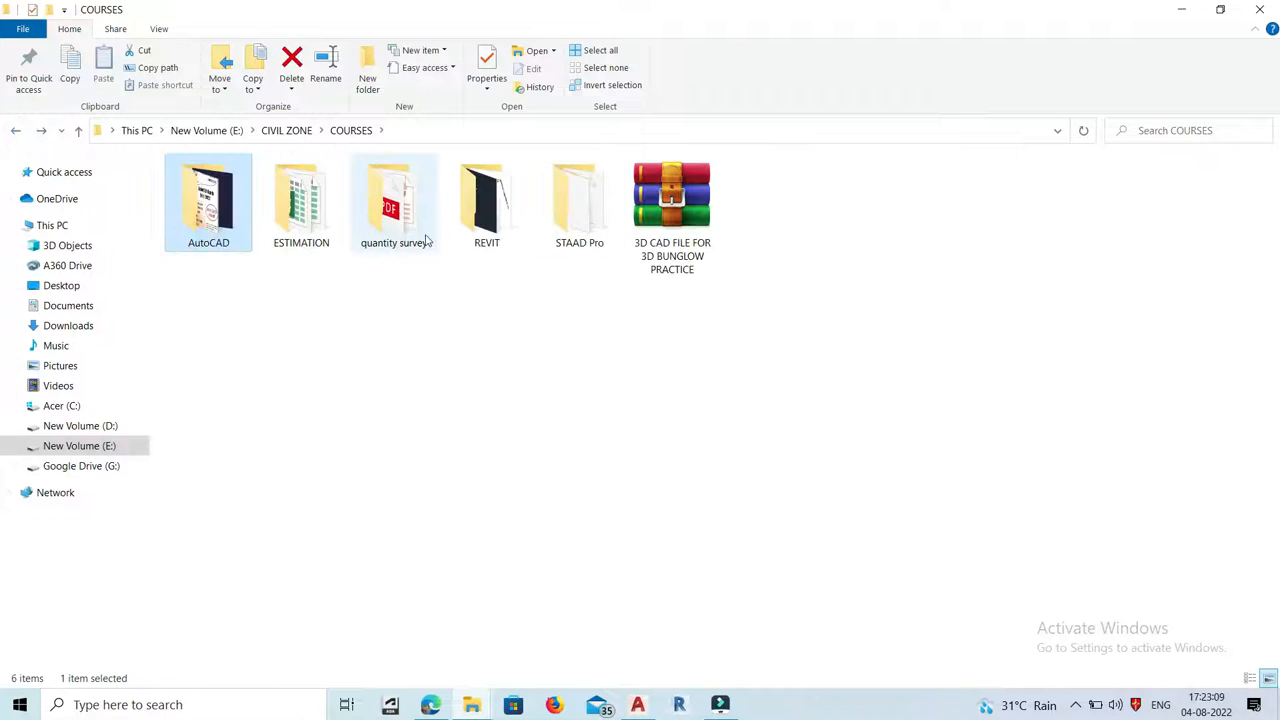
{"action": "double_click", "coordinate": [197, 212]}
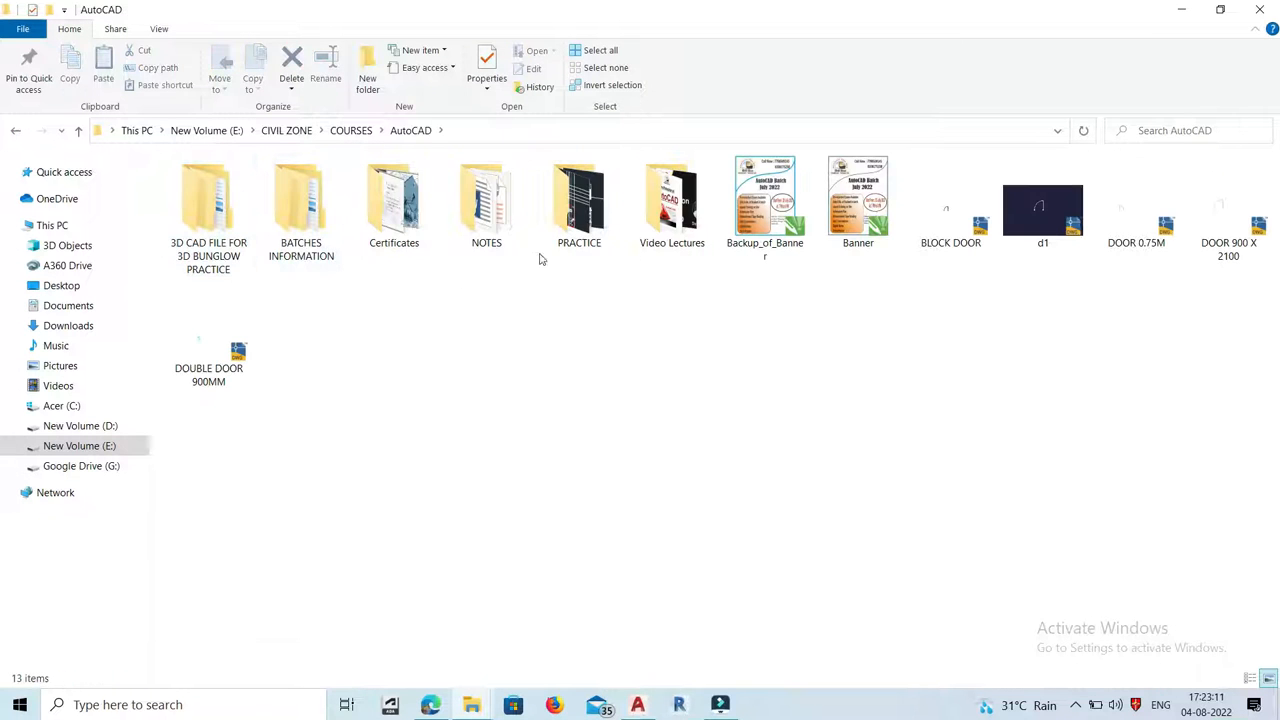
{"action": "double_click", "coordinate": [590, 212]}
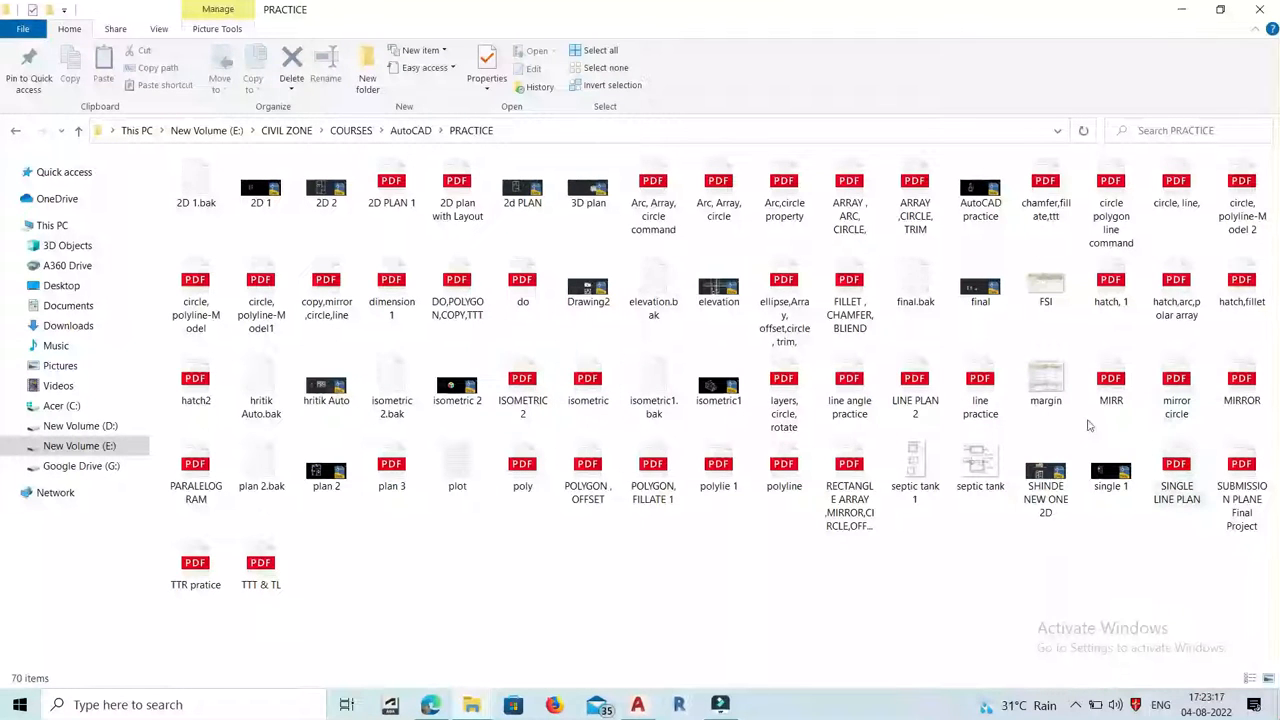
{"action": "double_click", "coordinate": [855, 395]}
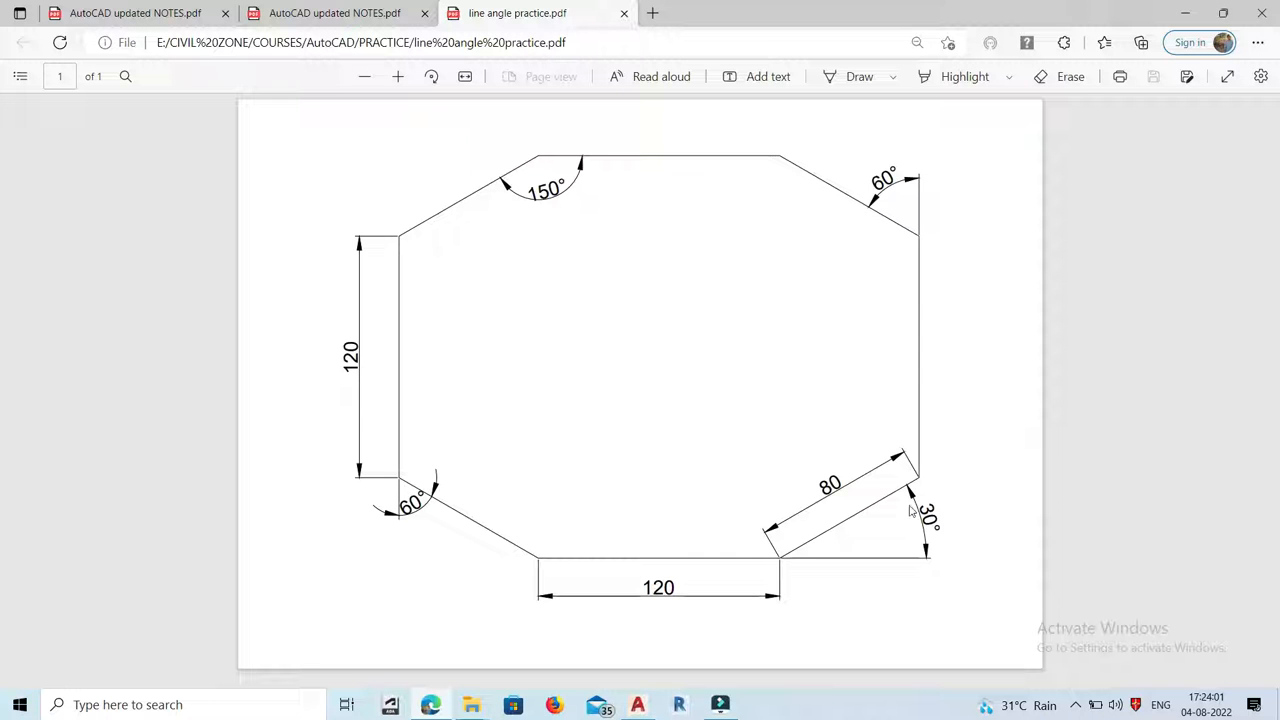
{"action": "left_click", "coordinate": [645, 708]}
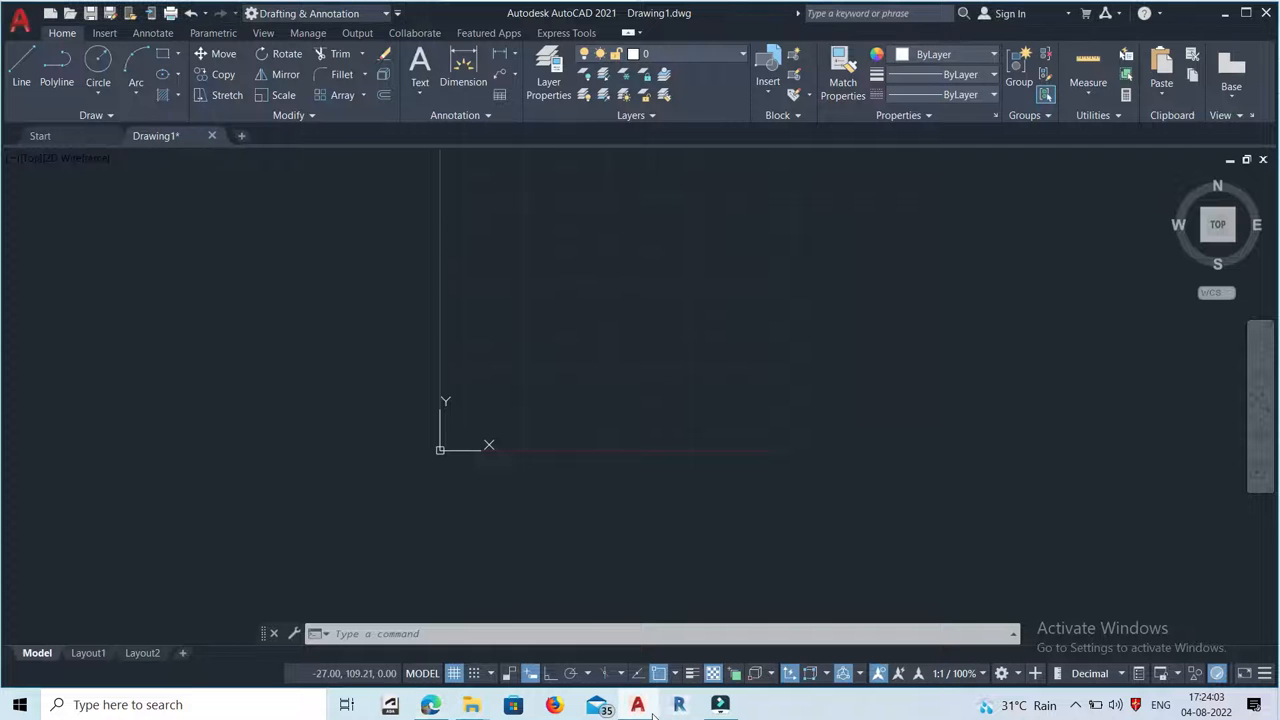
Step: Draw the figure's horizontal bottom segment from a free point near the origin, 120 units to the right with Ortho on
{"action": "left_click", "coordinate": [22, 78]}
{"action": "scroll", "coordinate": [335, 352], "scroll_direction": "down", "scroll_amount": 4}
{"action": "scroll", "coordinate": [425, 358], "scroll_direction": "up", "scroll_amount": 3}
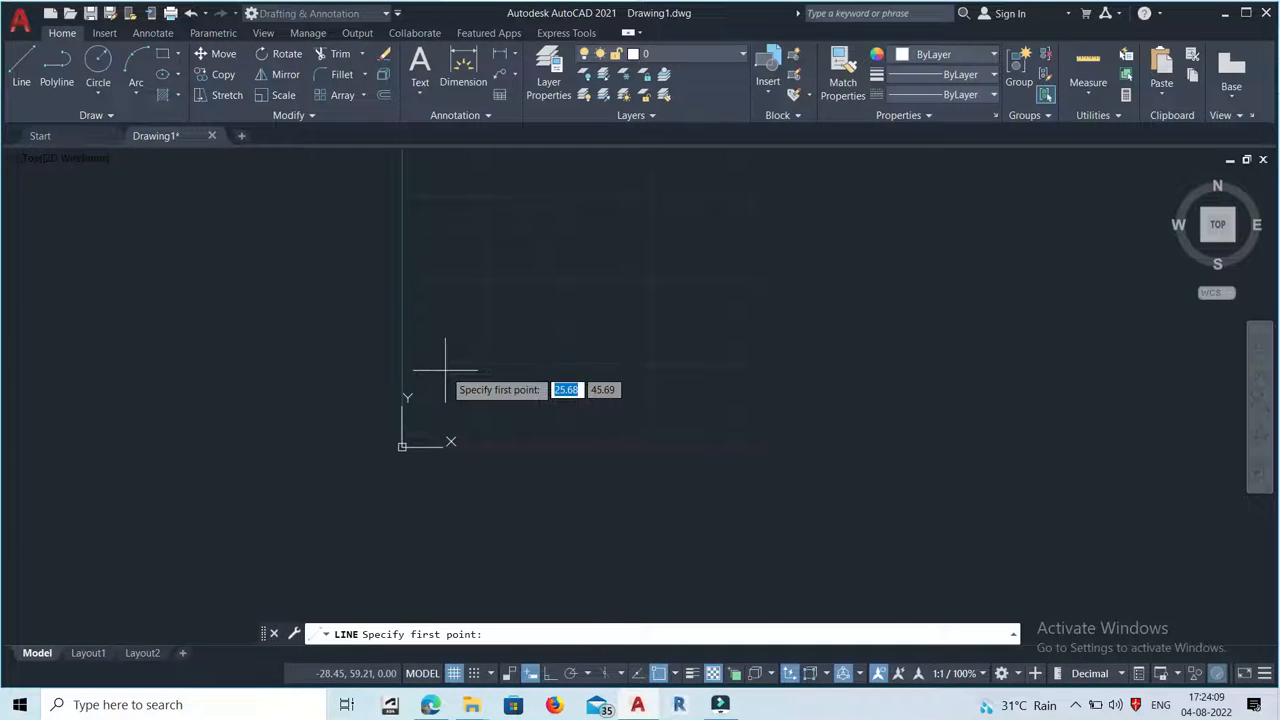
{"action": "left_click", "coordinate": [445, 372]}
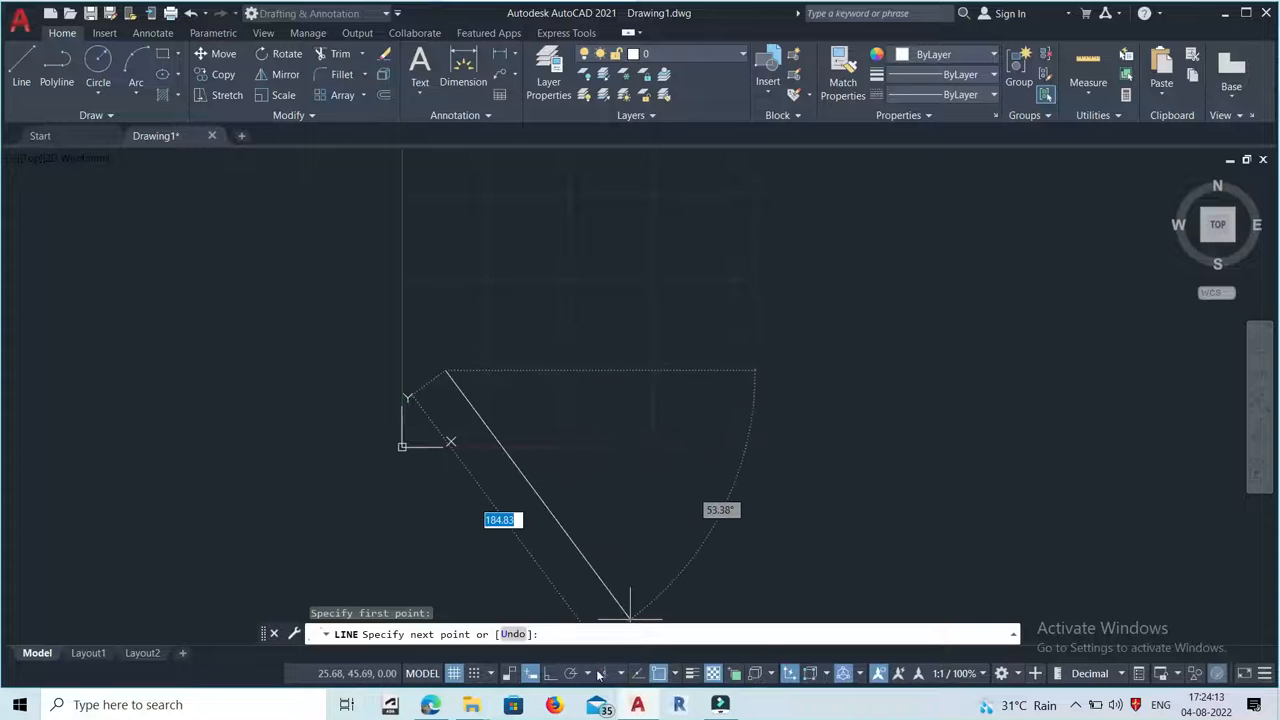
{"action": "left_click", "coordinate": [551, 674]}
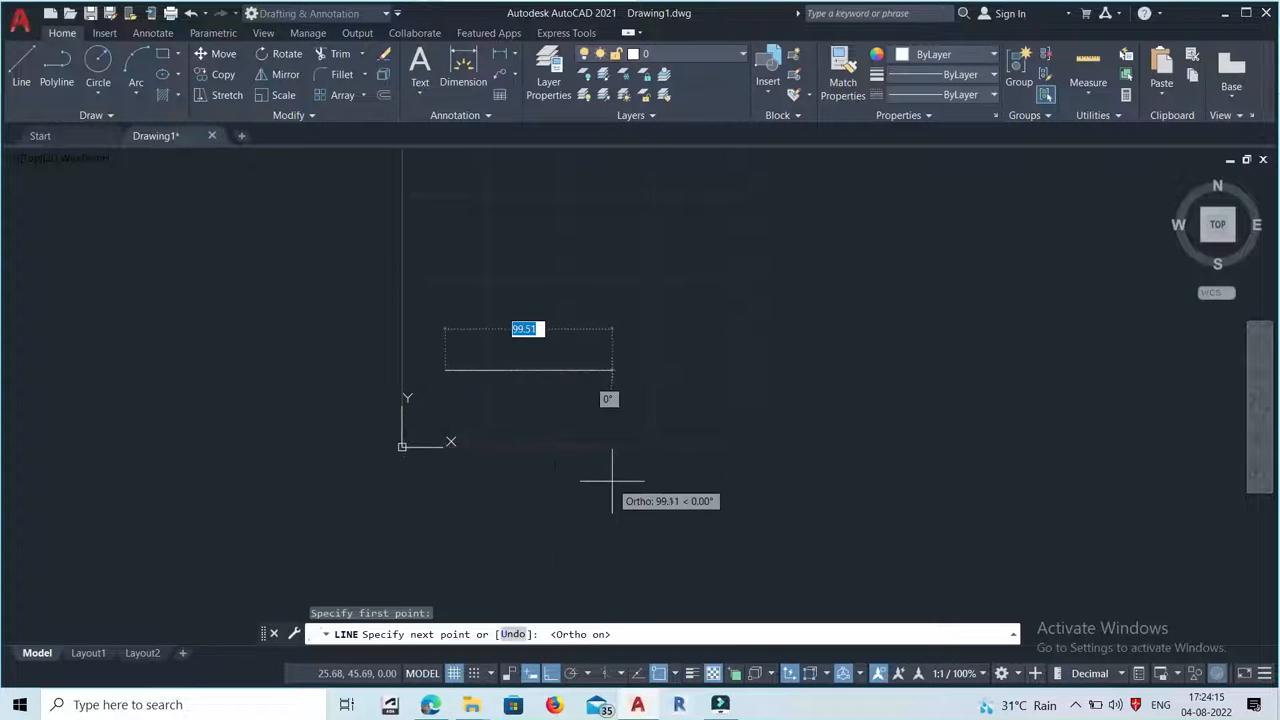
{"action": "type", "text": "12"}
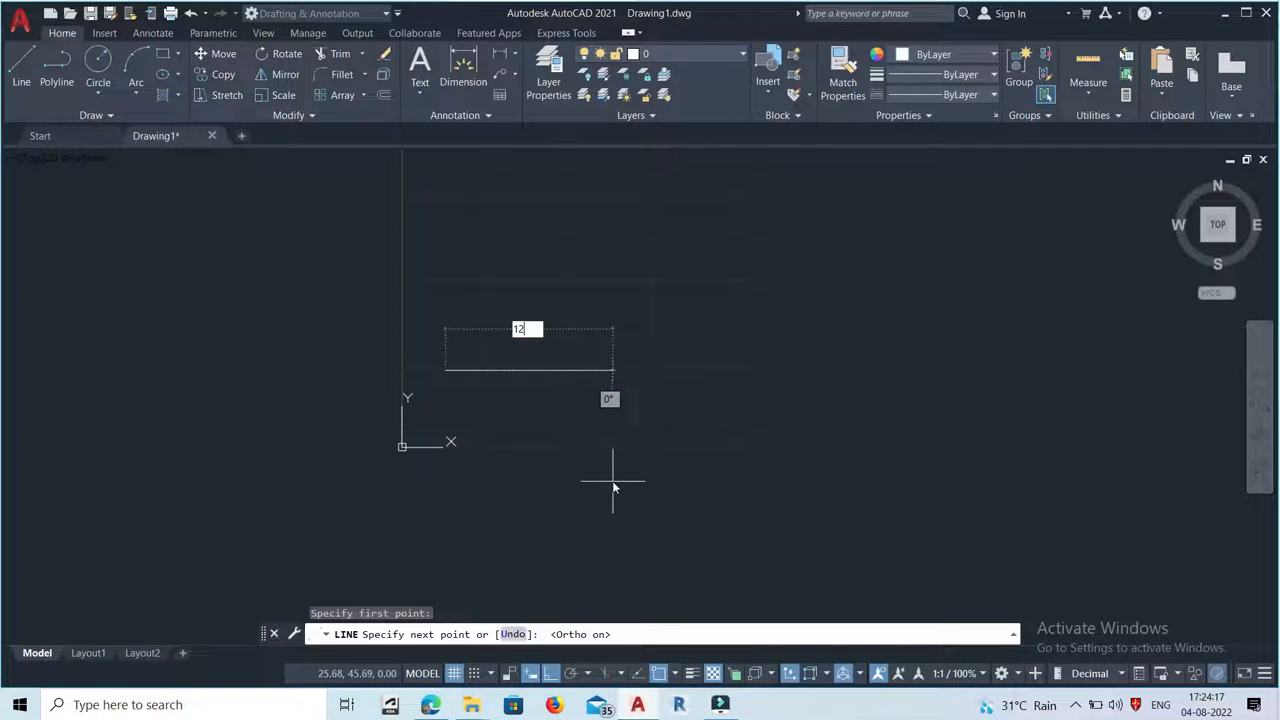
{"action": "type", "text": "0"}
{"action": "key", "text": "Return"}
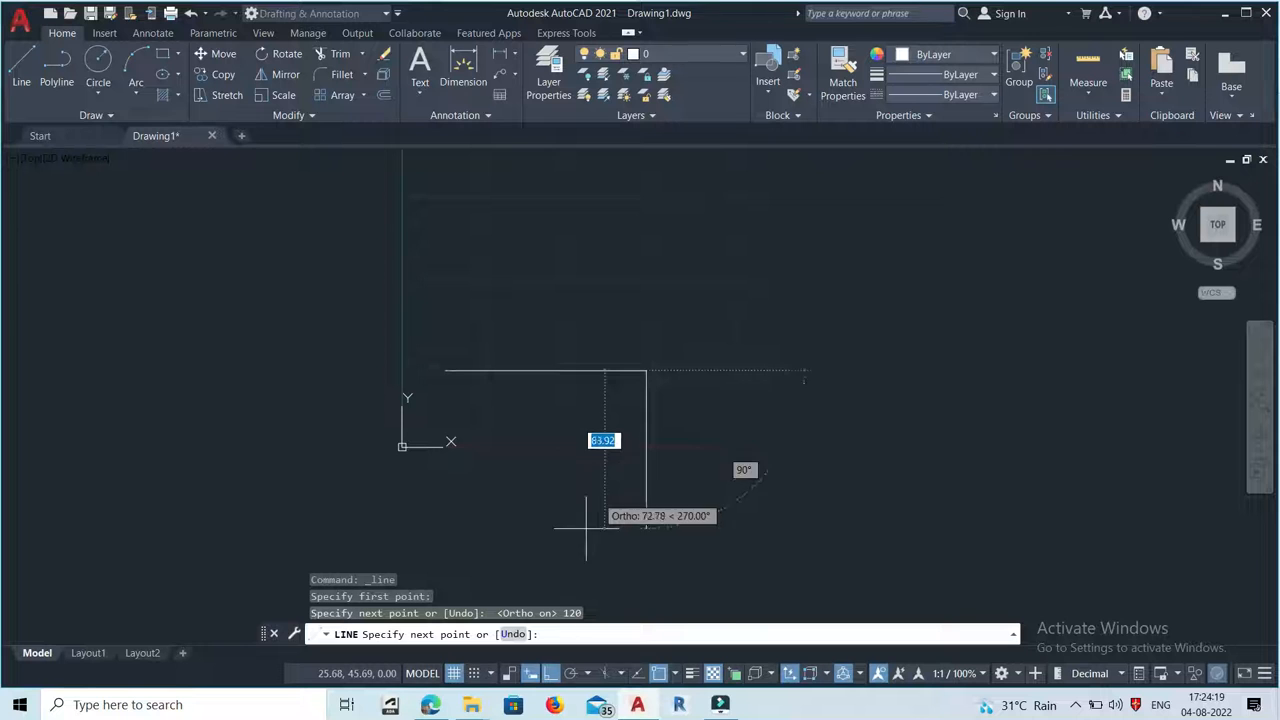
{"action": "mouse_move", "coordinate": [471, 705]}
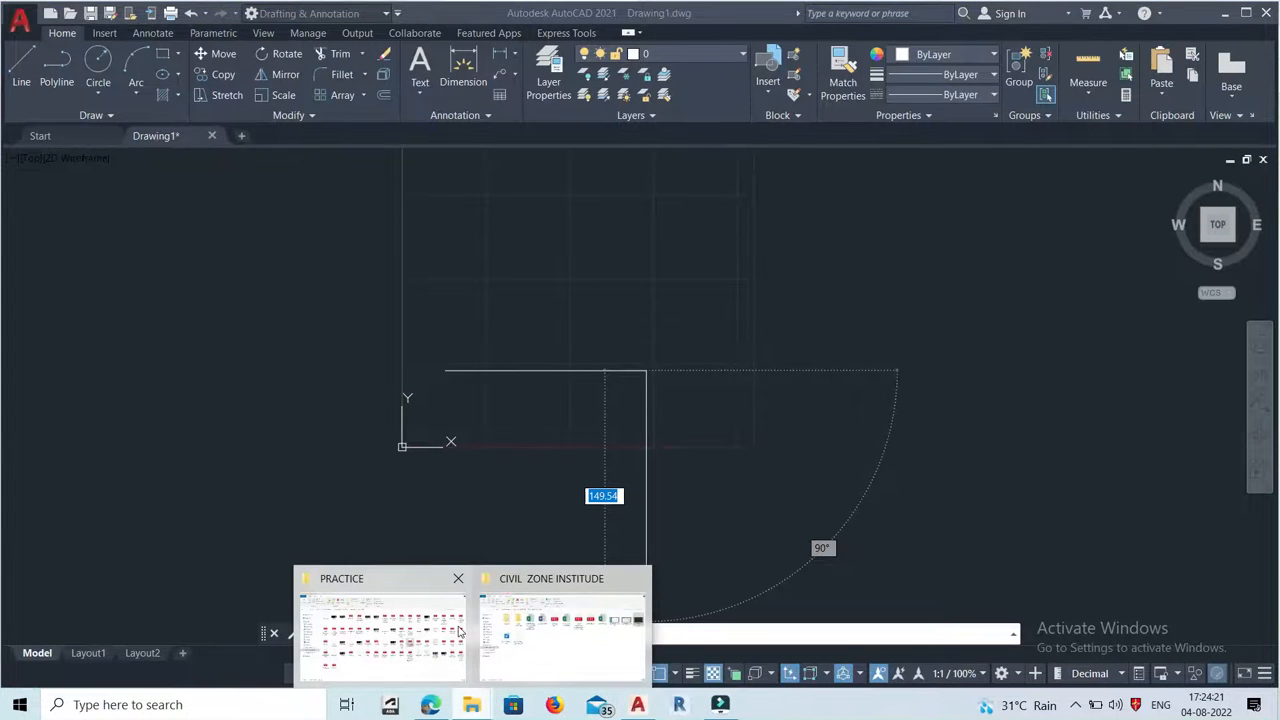
{"action": "left_click", "coordinate": [560, 637]}
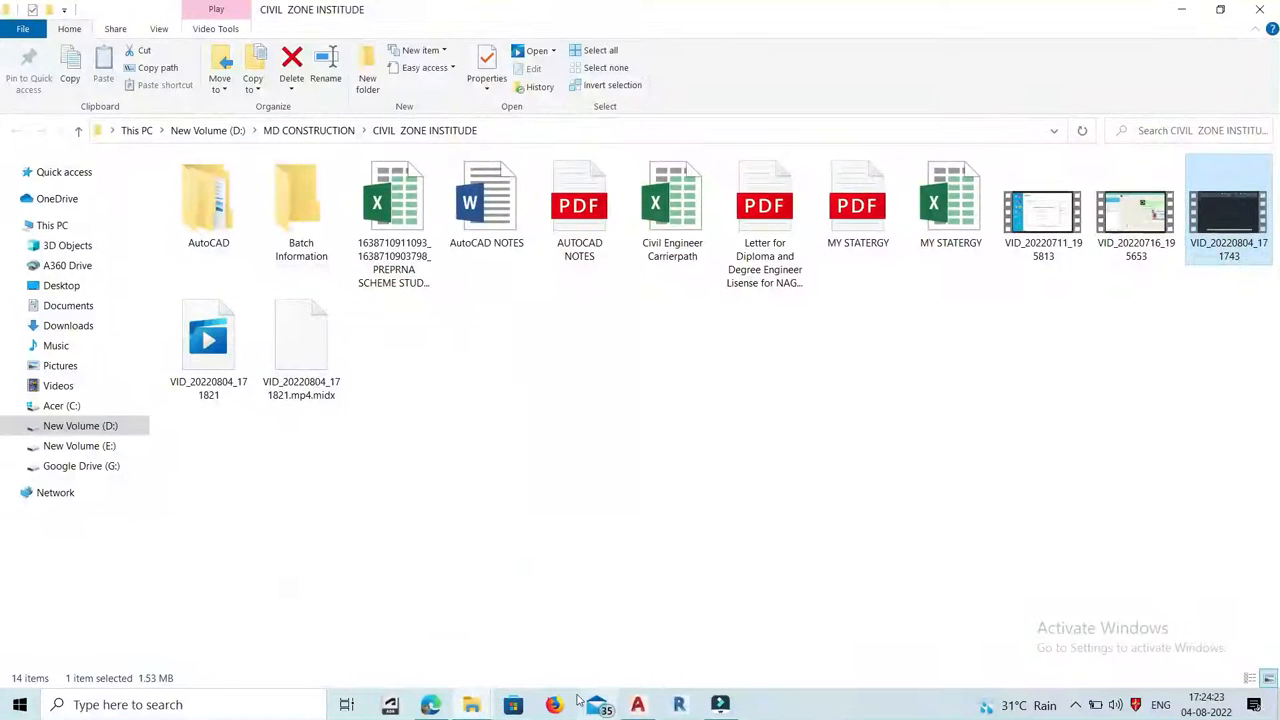
{"action": "mouse_move", "coordinate": [471, 705]}
{"action": "left_click", "coordinate": [408, 635]}
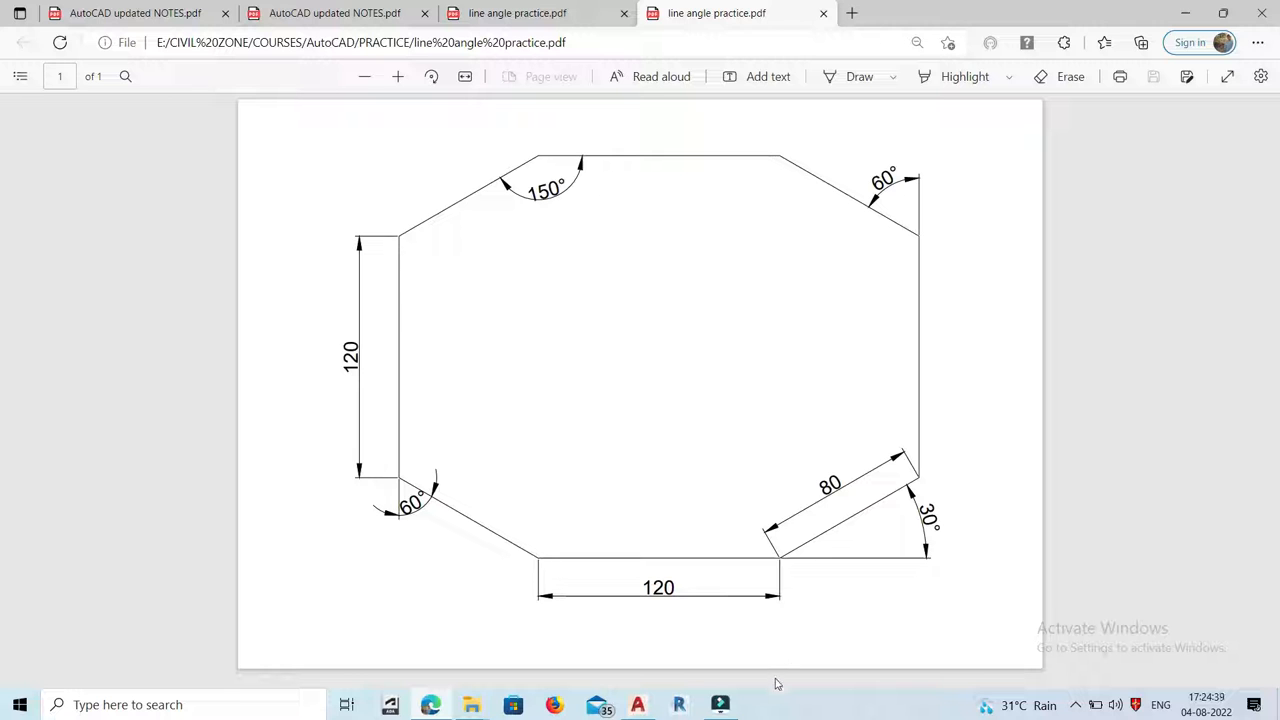
{"action": "left_click", "coordinate": [637, 704]}
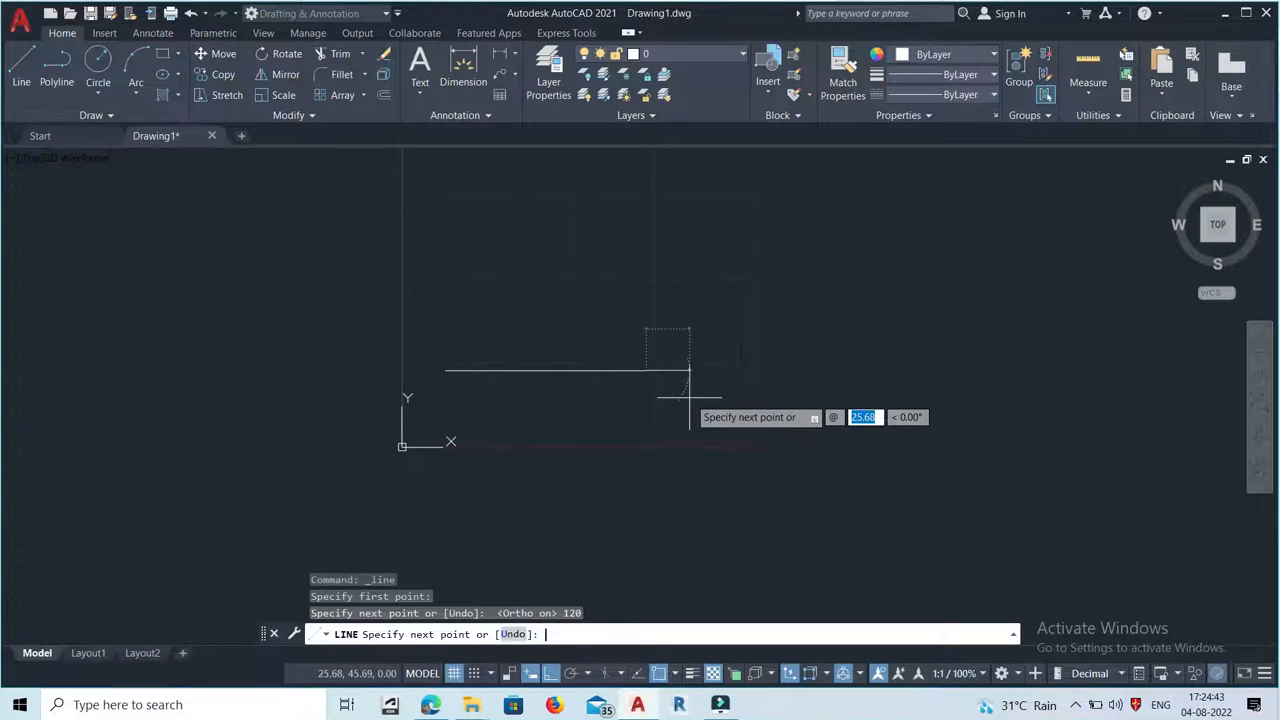
{"action": "type", "text": "80"}
{"action": "key", "text": "Tab"}
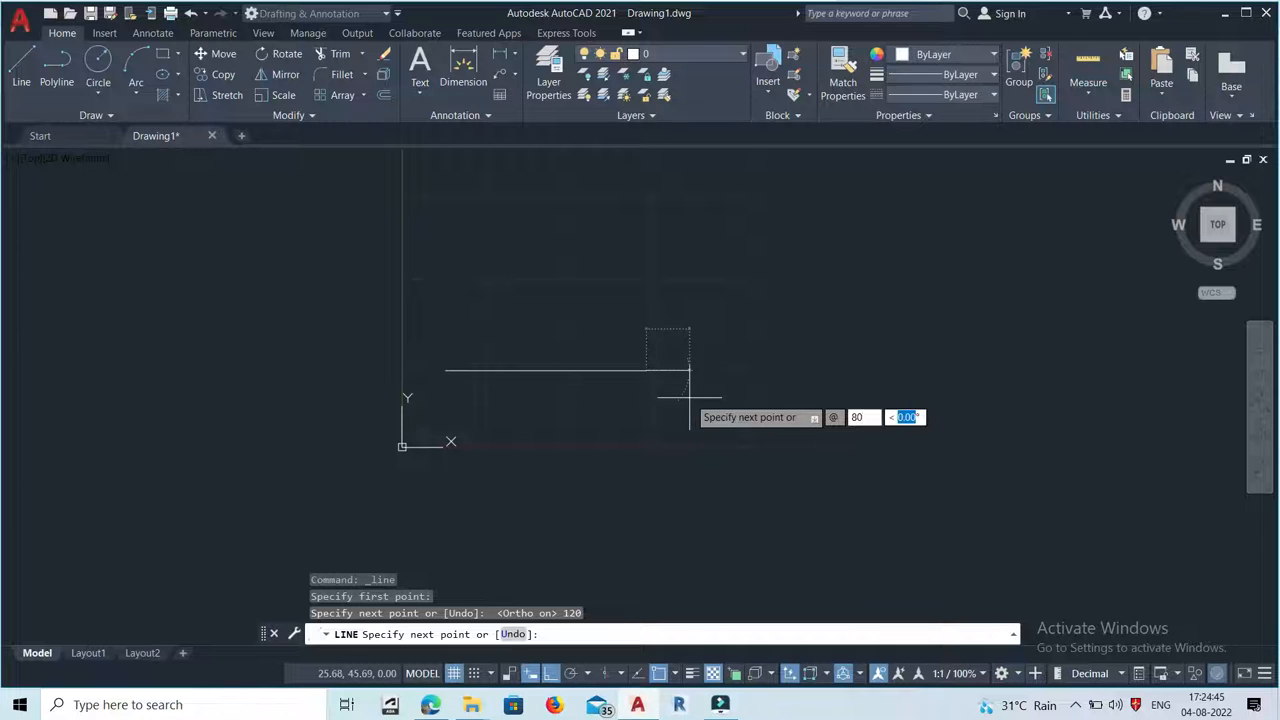
{"action": "type", "text": "30"}
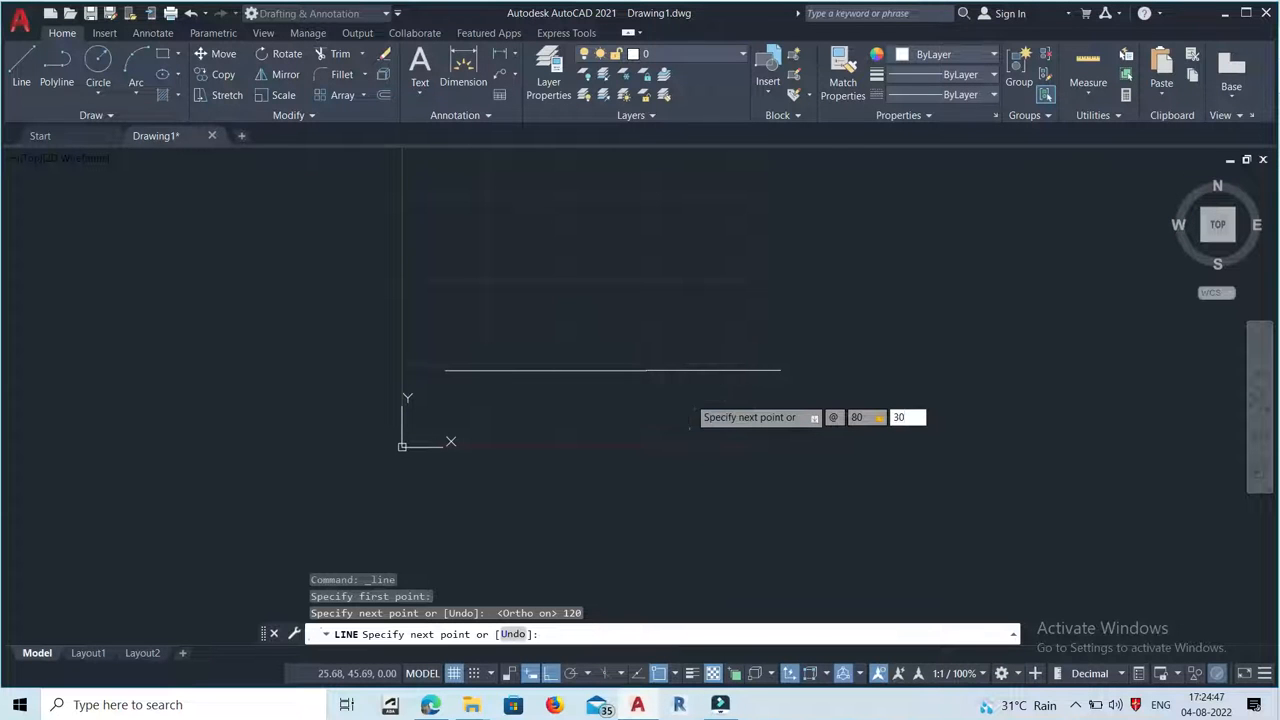
{"action": "key", "text": "Return"}
Step: Draw the figure's right vertical segment 120 units upward
{"action": "scroll", "coordinate": [650, 440], "scroll_direction": "down", "scroll_amount": 4}
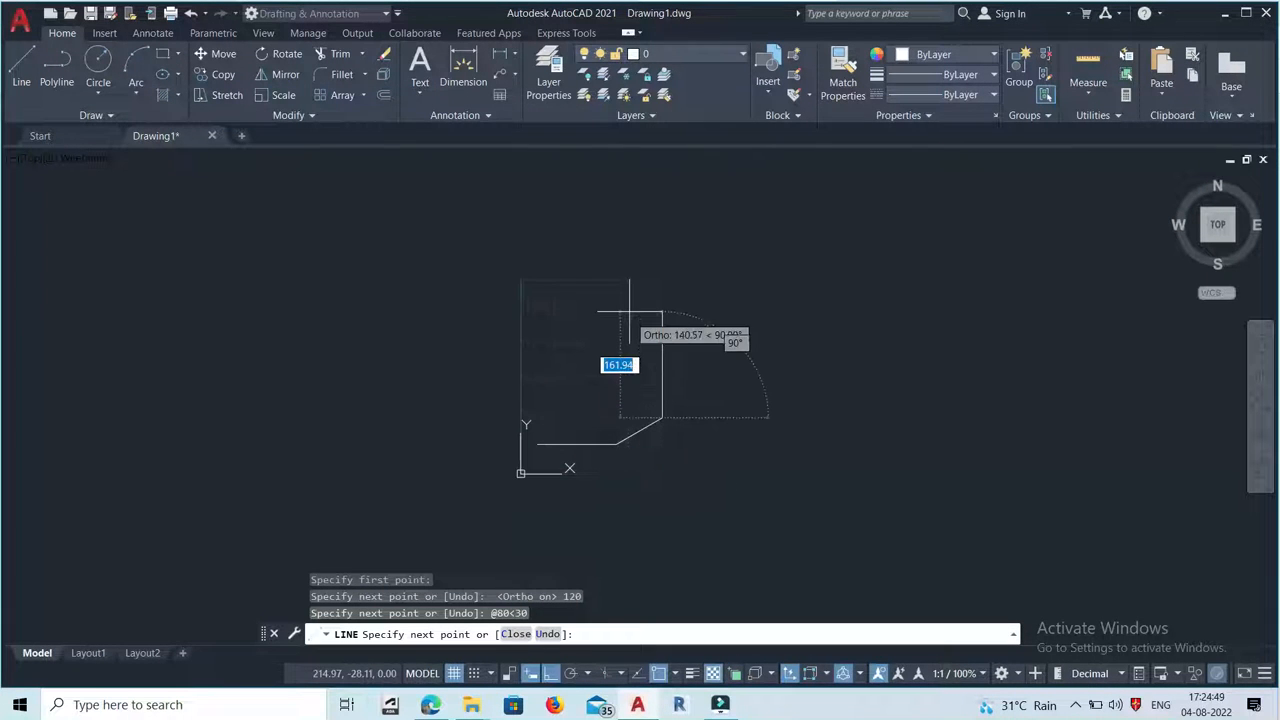
{"action": "type", "text": "12"}
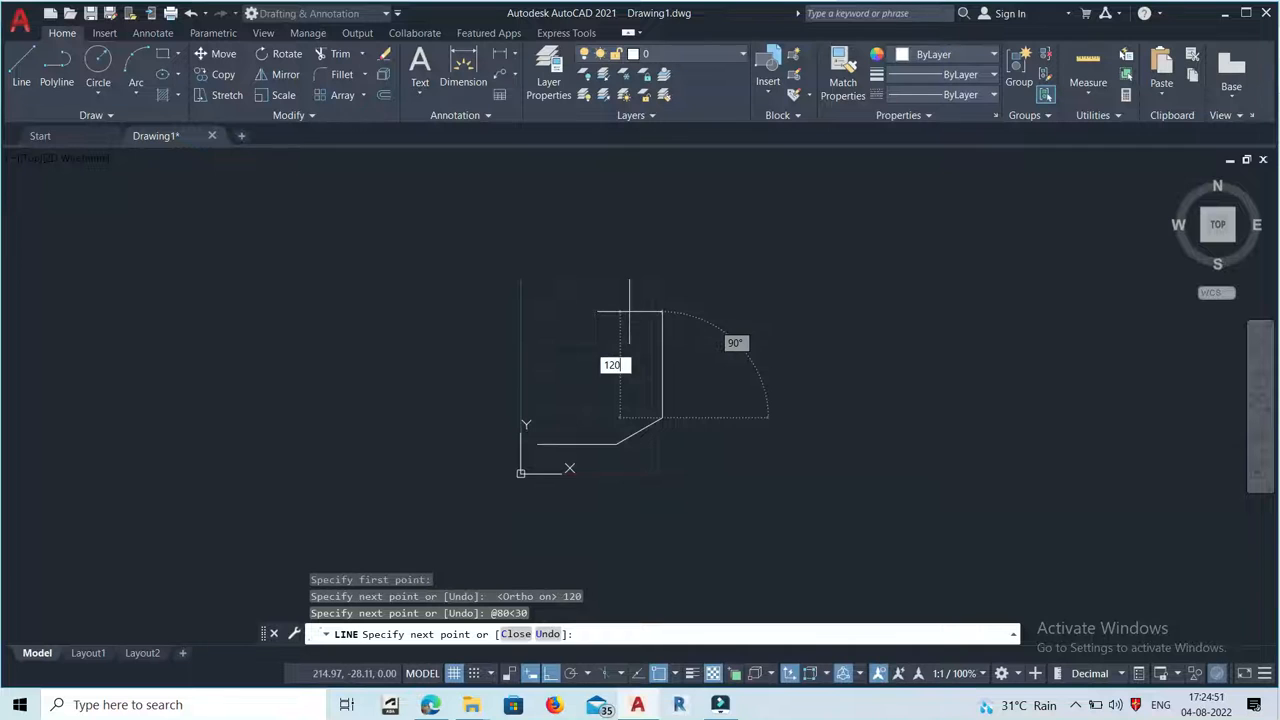
{"action": "type", "text": "0"}
{"action": "key", "text": "Return"}
{"action": "scroll", "coordinate": [620, 336], "scroll_direction": "up", "scroll_amount": 4}
{"action": "scroll", "coordinate": [620, 336], "scroll_direction": "down", "scroll_amount": 4}
{"action": "scroll", "coordinate": [620, 336], "scroll_direction": "up", "scroll_amount": 2}
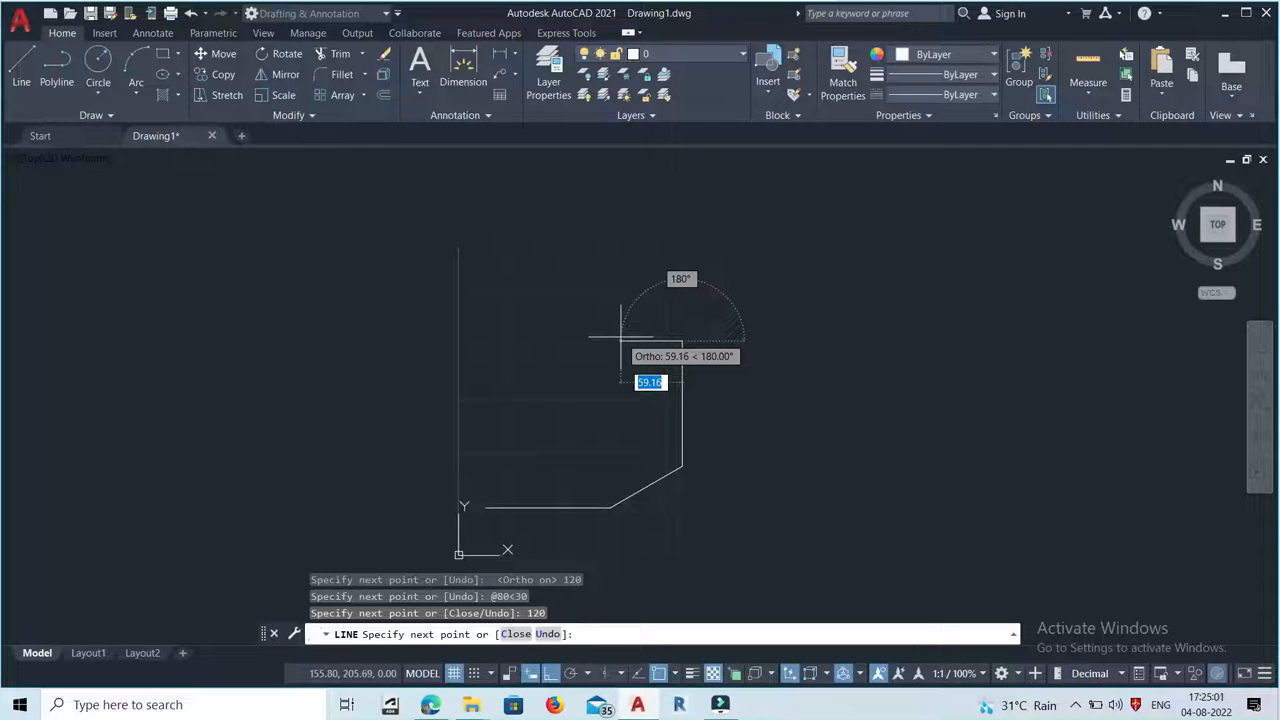
{"action": "scroll", "coordinate": [628, 345], "scroll_direction": "up", "scroll_amount": 2}
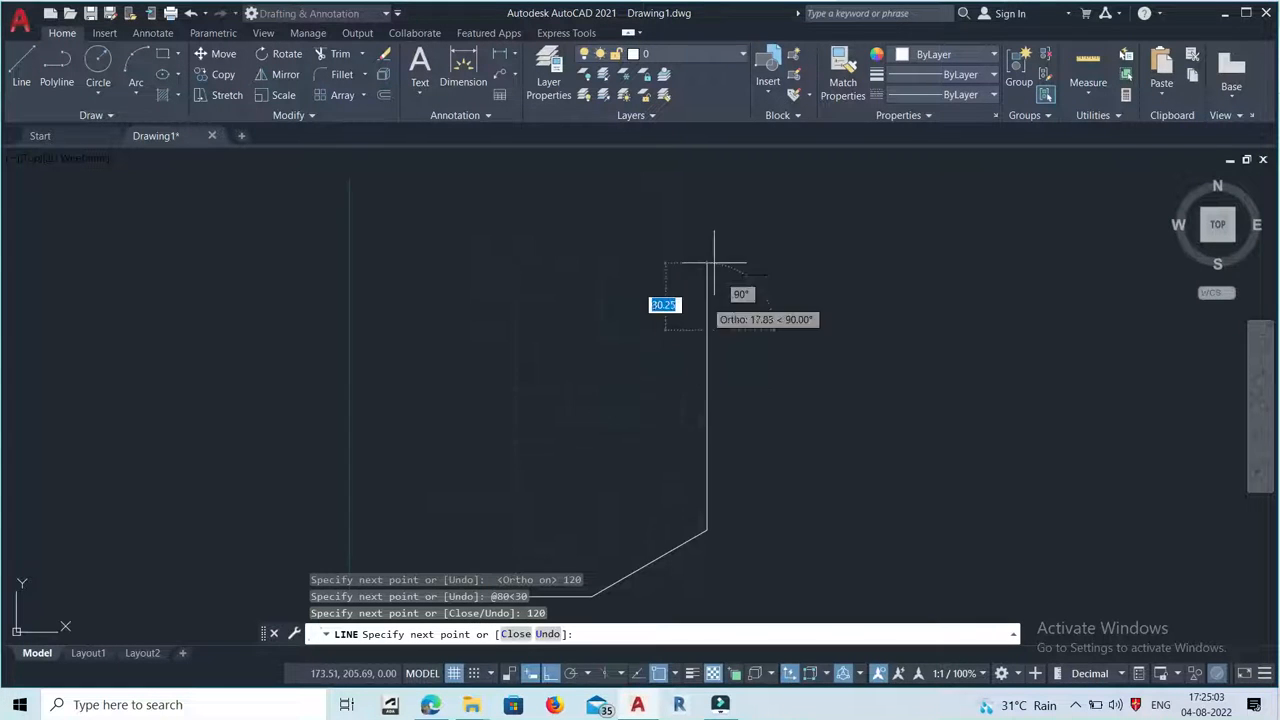
{"action": "scroll", "coordinate": [710, 268], "scroll_direction": "up", "scroll_amount": 1}
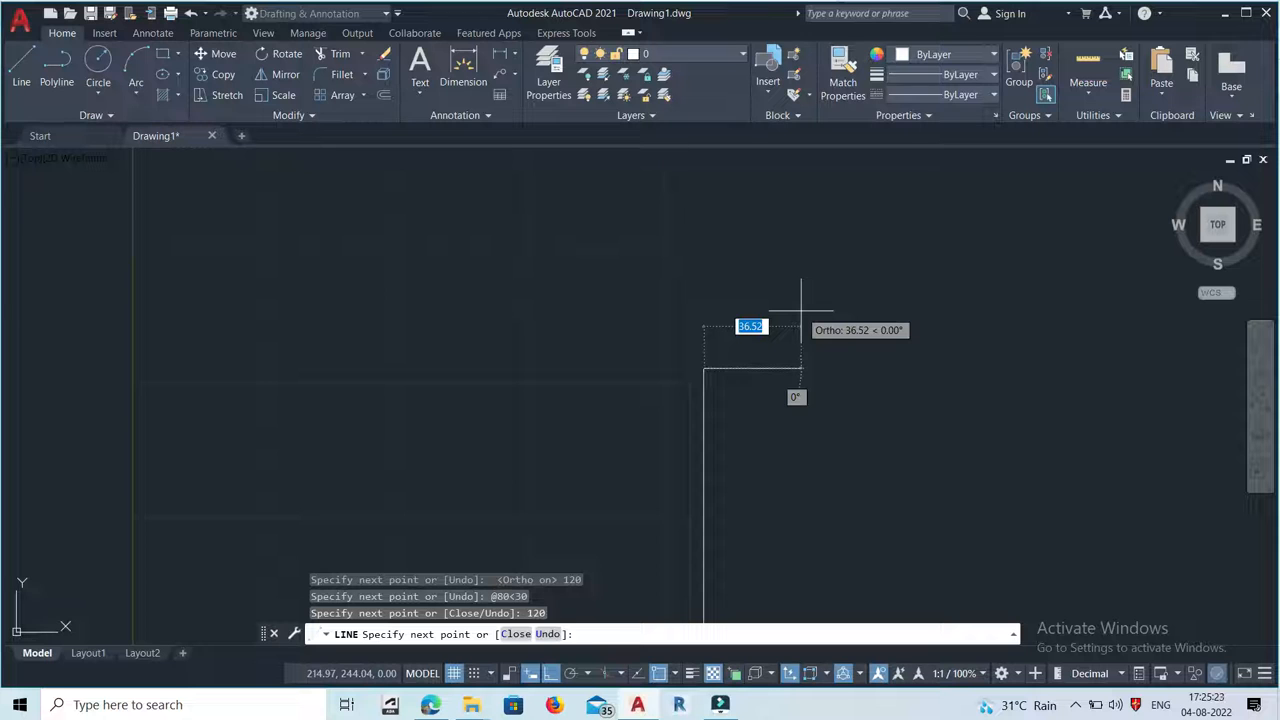
{"action": "key", "text": "F8"}
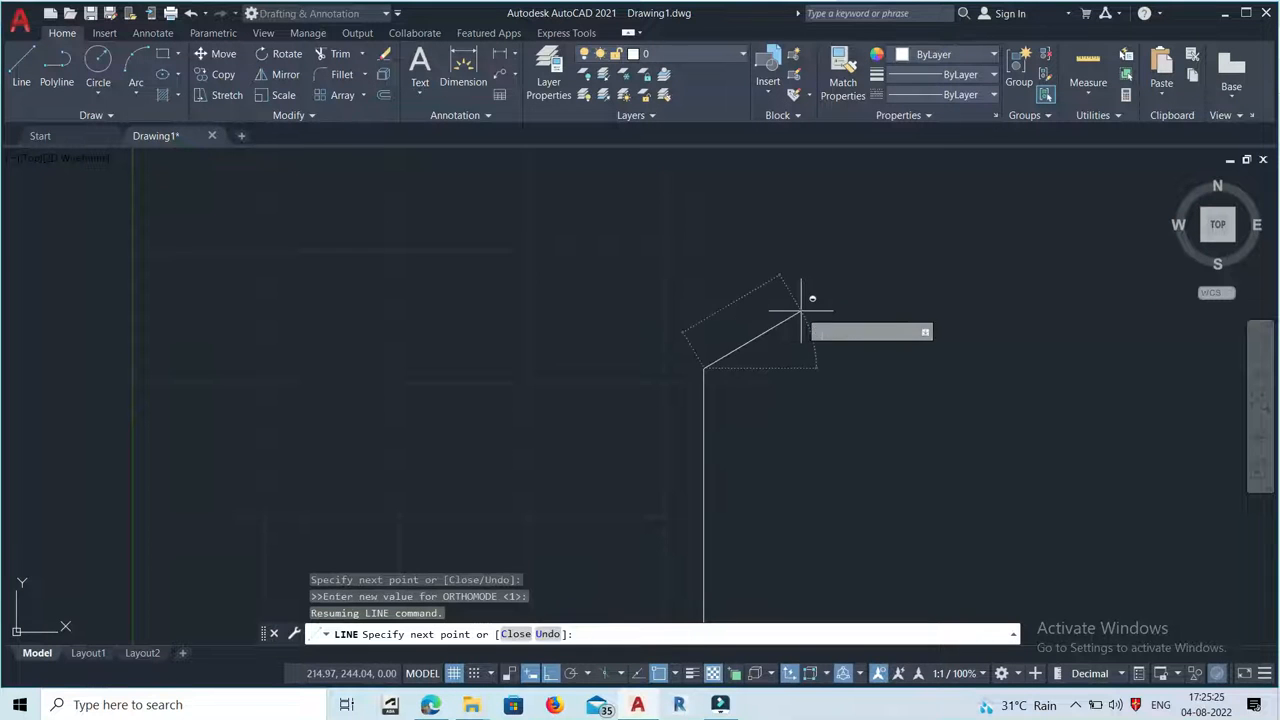
{"action": "type", "text": "80"}
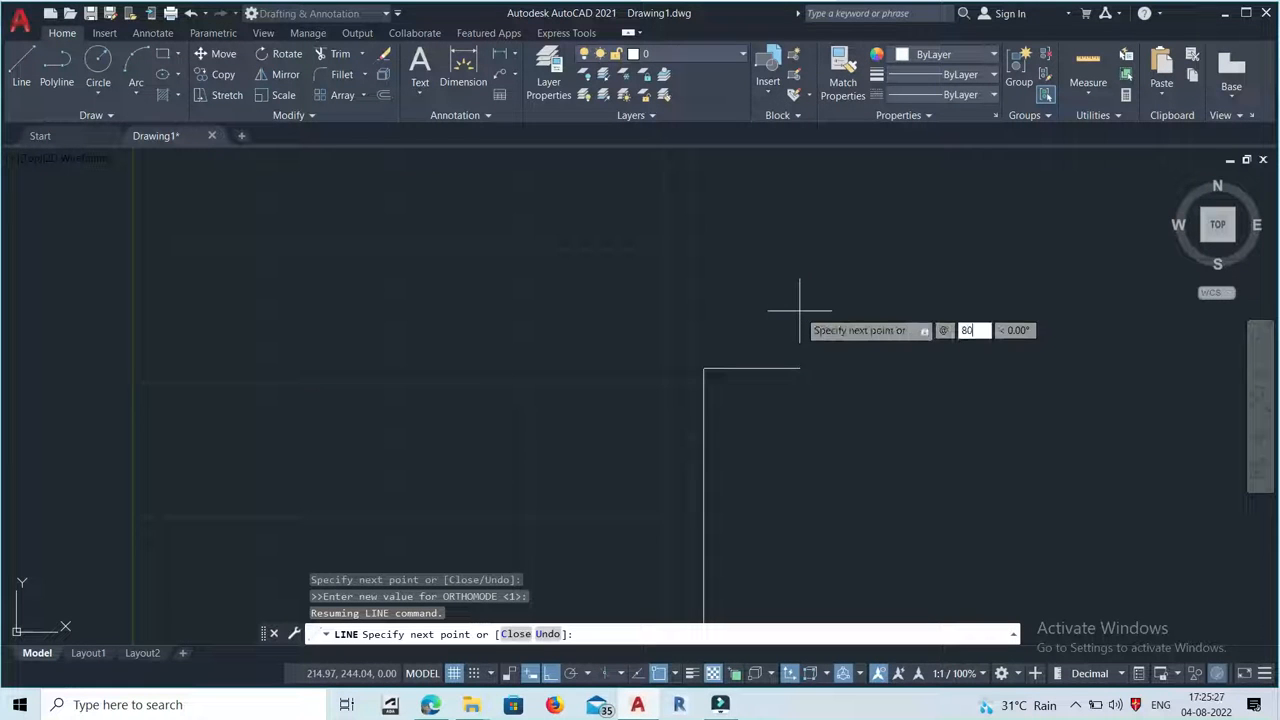
{"action": "key", "text": "Tab"}
{"action": "type", "text": "1"}
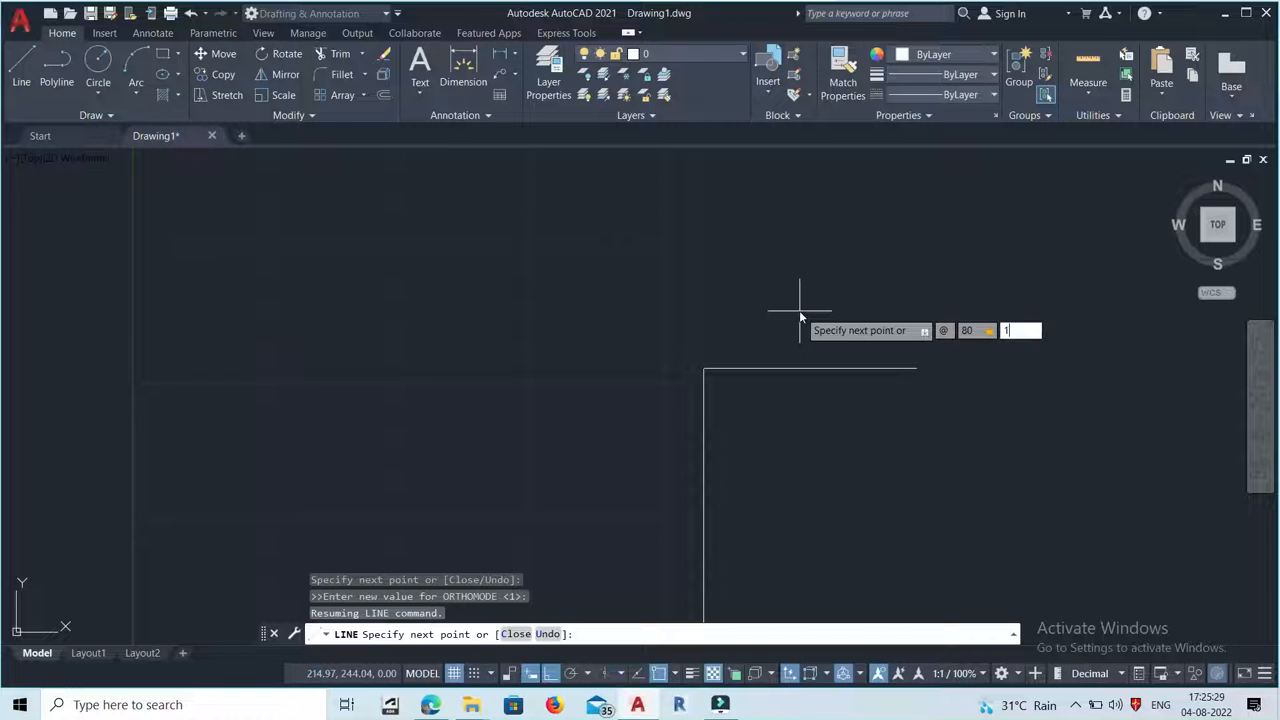
{"action": "key", "text": "Return"}
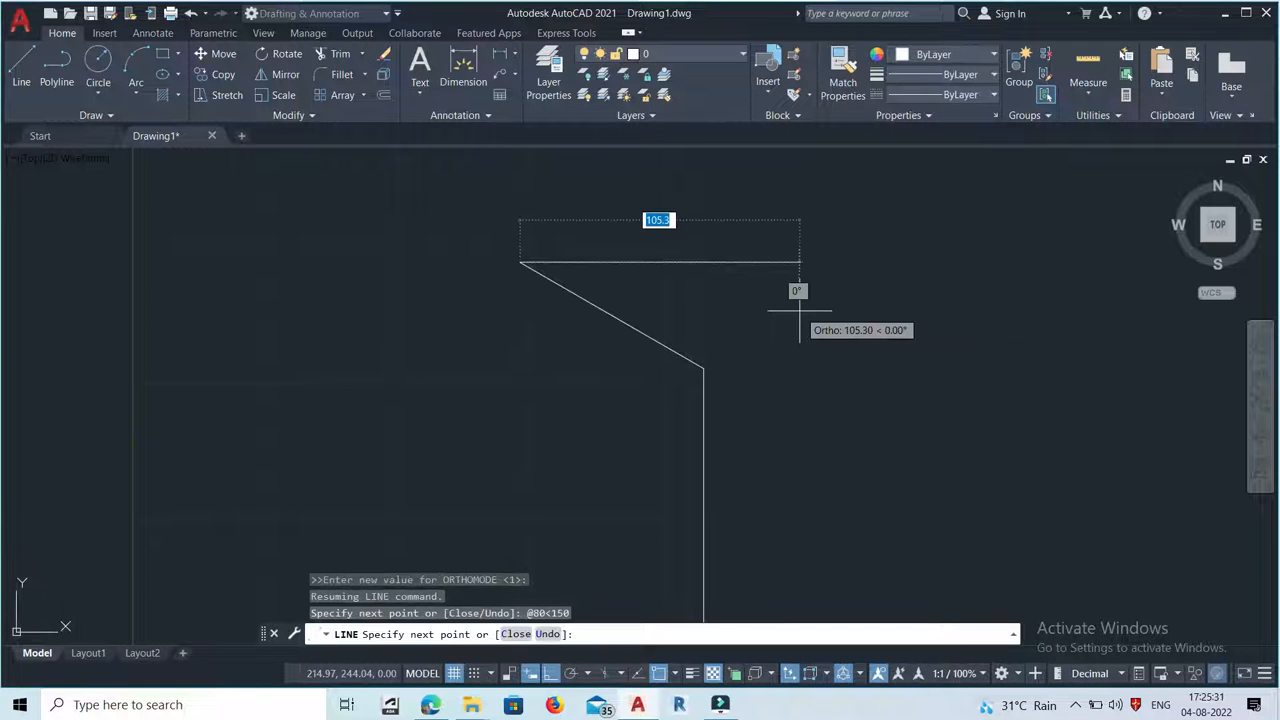
Step: Draw the figure's horizontal top segment 120 units to the left
{"action": "scroll", "coordinate": [620, 280], "scroll_direction": "down", "scroll_amount": 2}
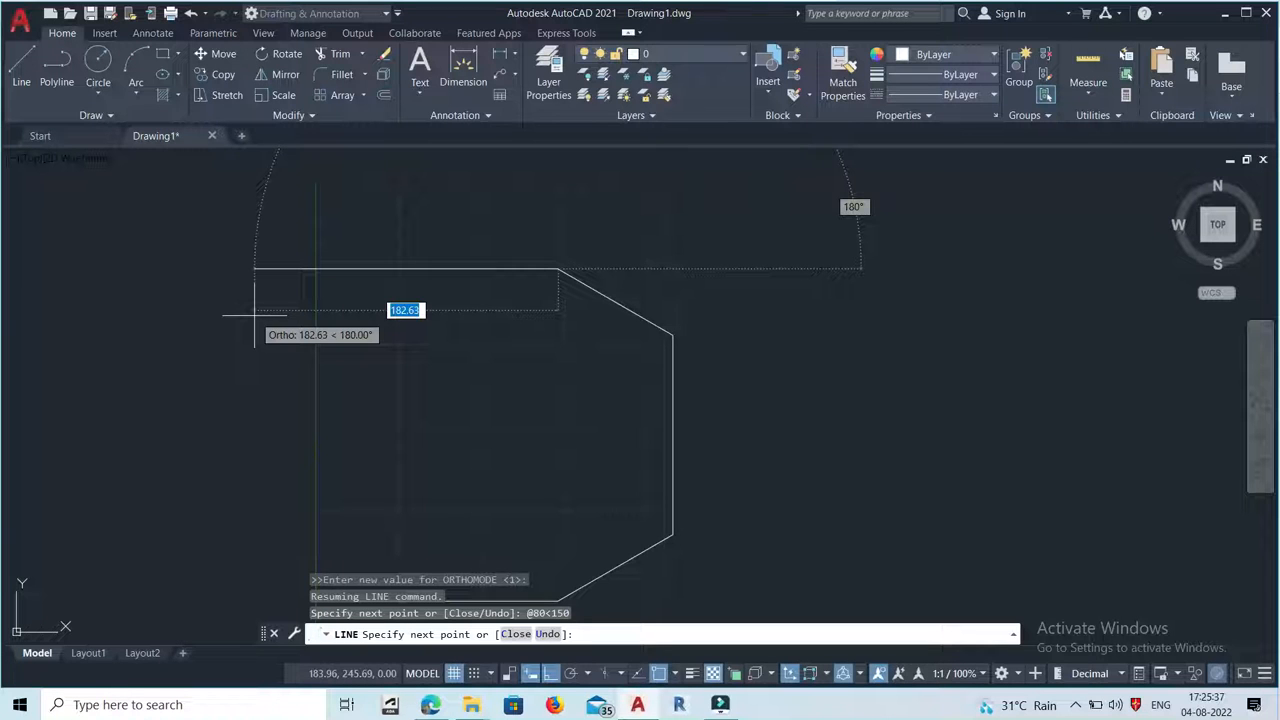
{"action": "type", "text": "120"}
{"action": "key", "text": "Return"}
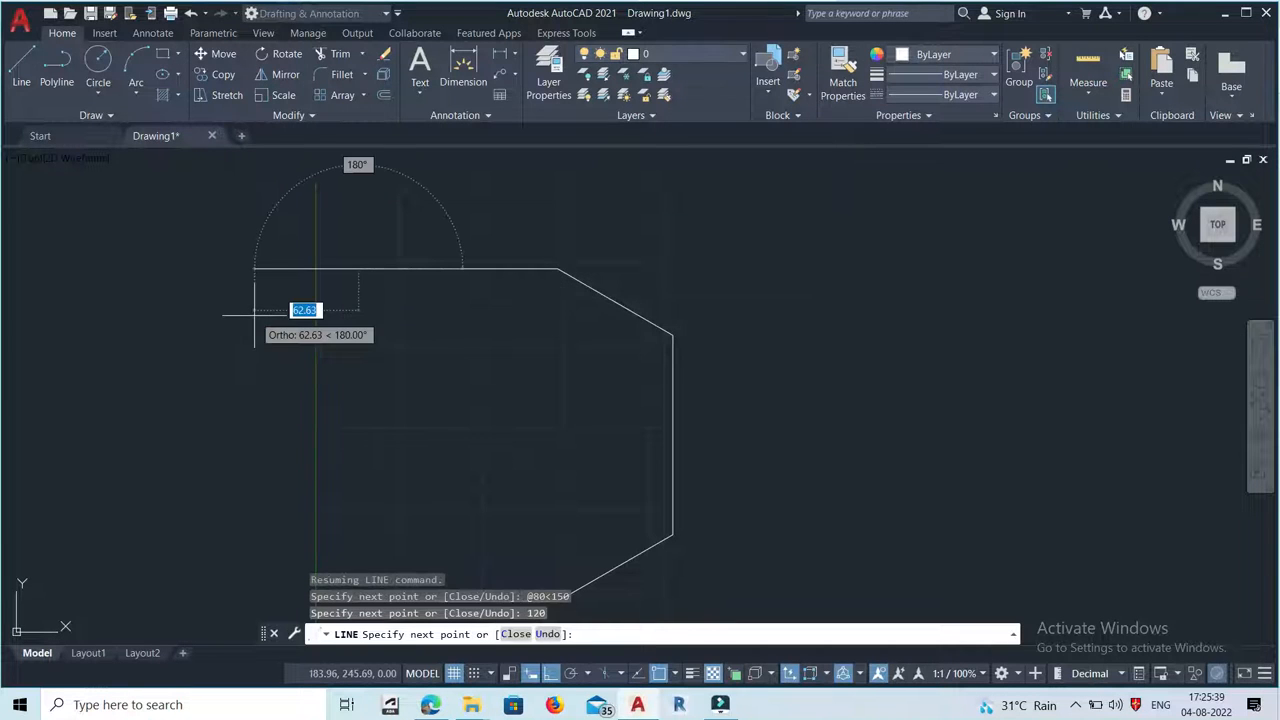
{"action": "scroll", "coordinate": [460, 320], "scroll_direction": "down", "scroll_amount": 2}
{"action": "scroll", "coordinate": [342, 373], "scroll_direction": "up", "scroll_amount": 2}
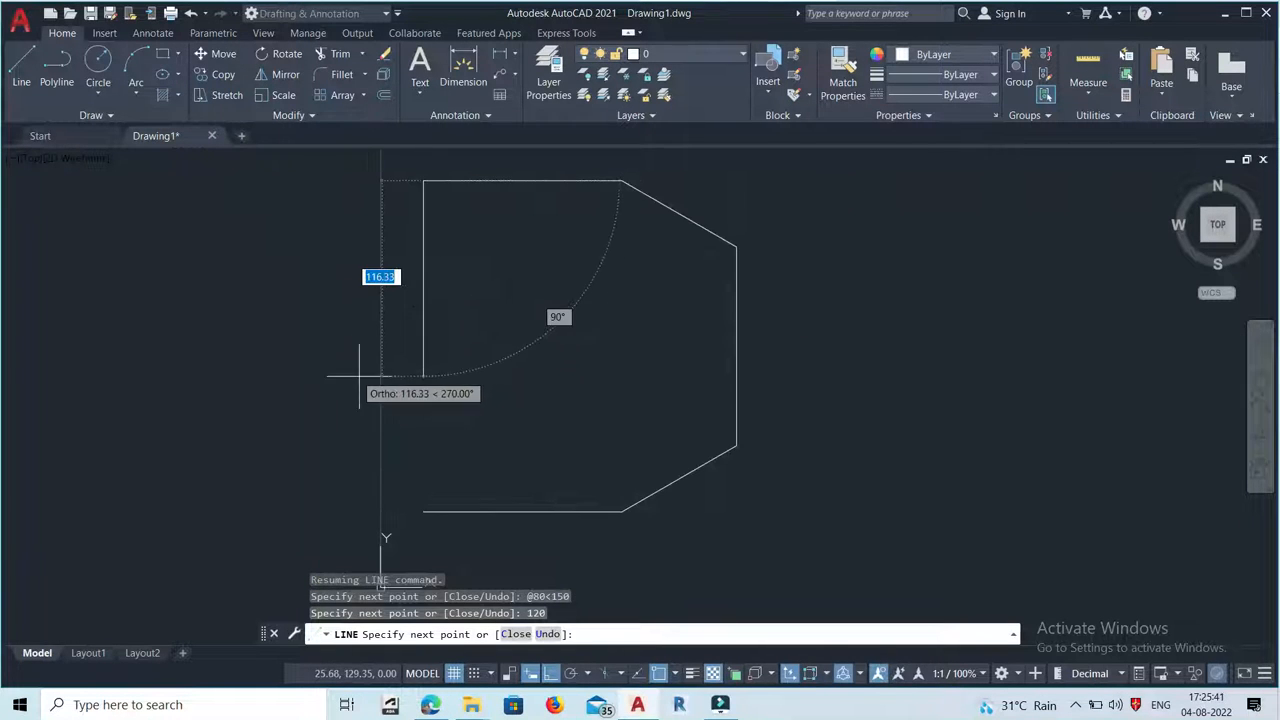
{"action": "mouse_move", "coordinate": [471, 705]}
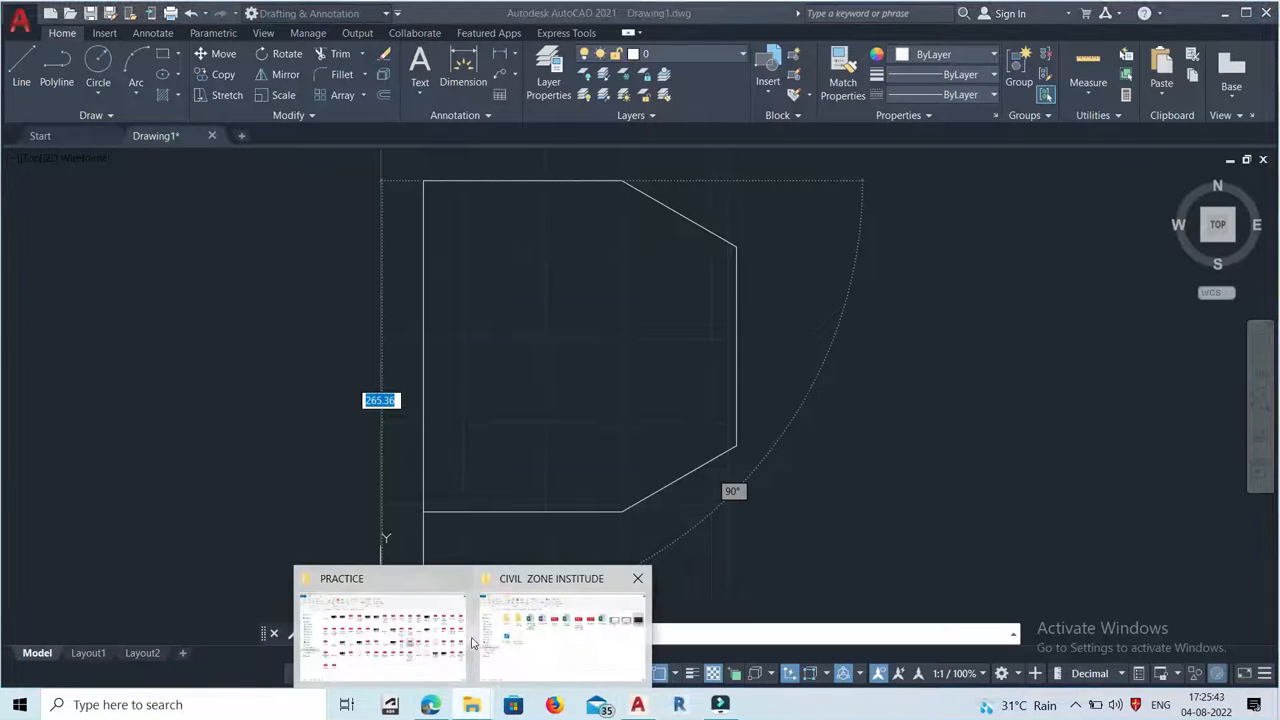
{"action": "left_click", "coordinate": [400, 635]}
{"action": "double_click", "coordinate": [850, 395]}
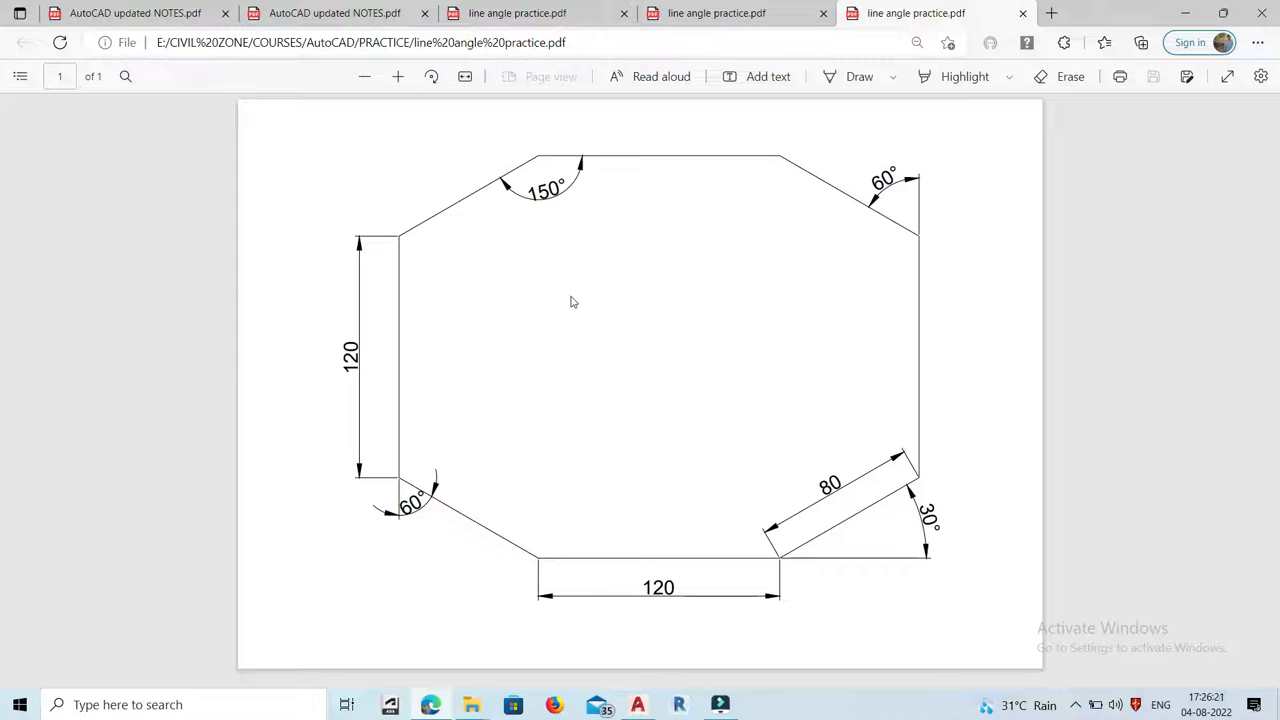
{"action": "left_click", "coordinate": [637, 704]}
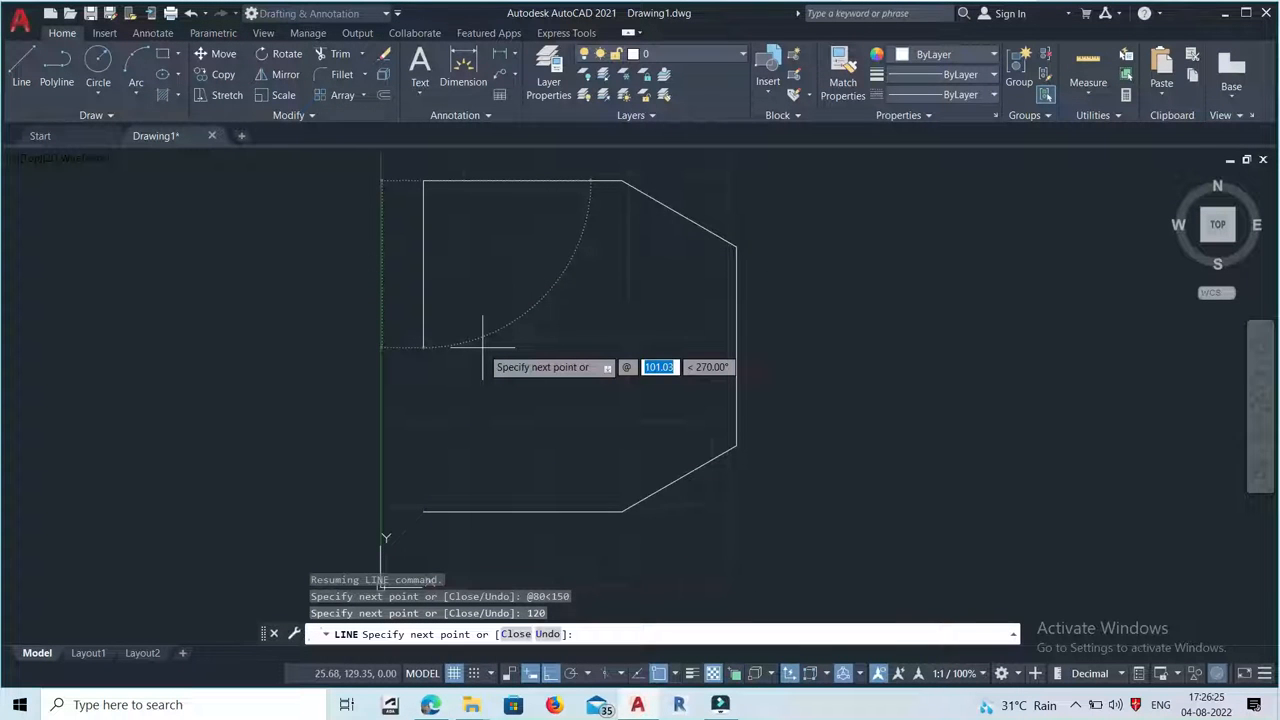
{"action": "type", "text": "80"}
{"action": "key", "text": "Tab"}
{"action": "type", "text": "330"}
{"action": "key", "text": "Return"}
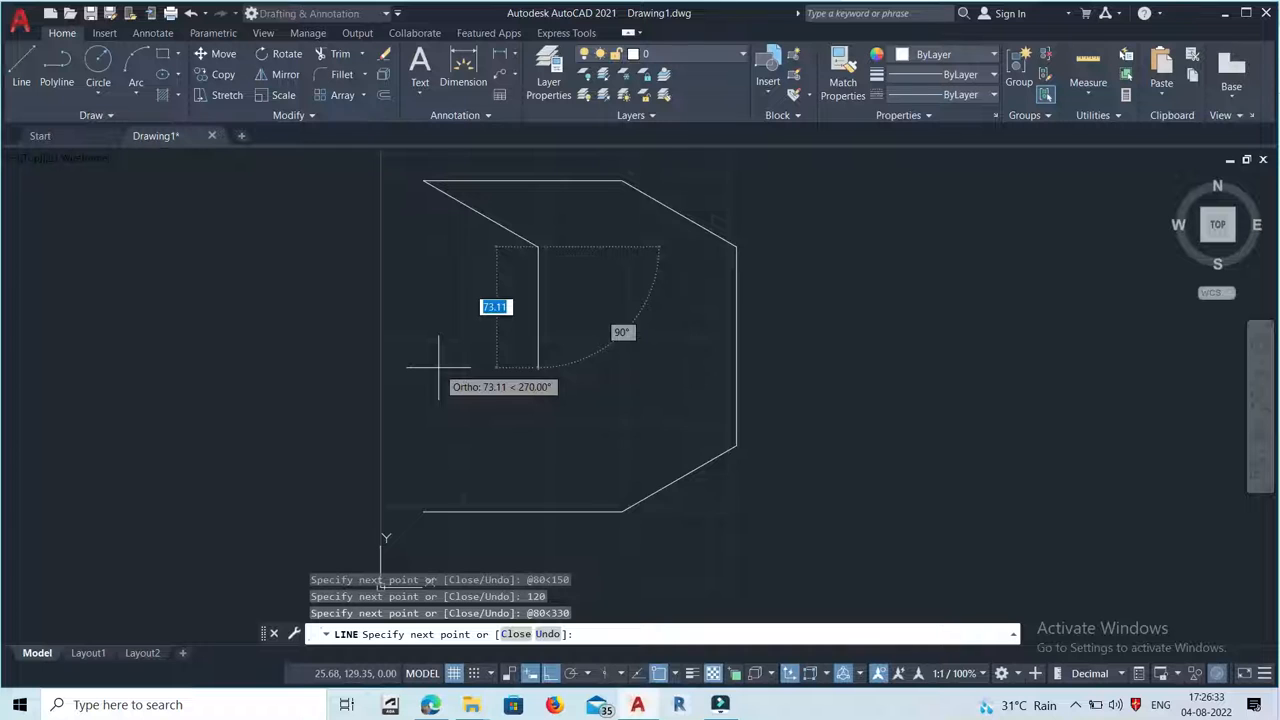
{"action": "type", "text": "u"}
{"action": "key", "text": "Return"}
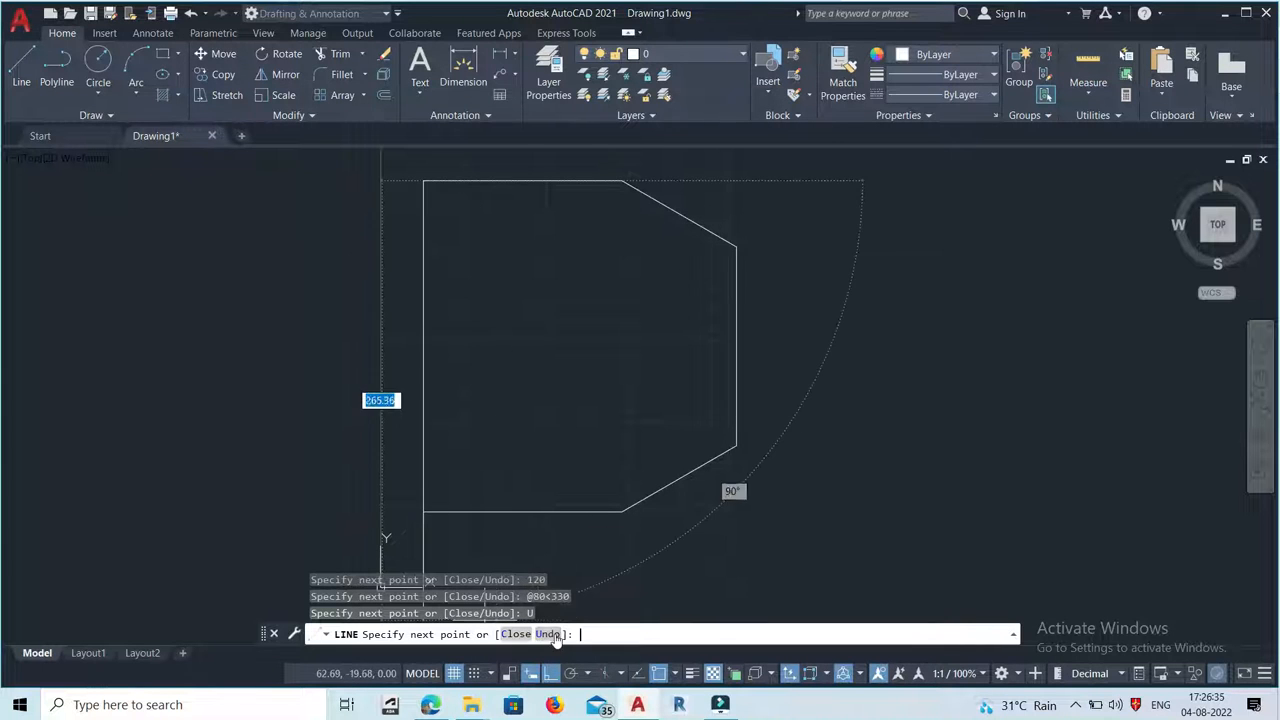
{"action": "scroll", "coordinate": [465, 338], "scroll_direction": "down", "scroll_amount": 3}
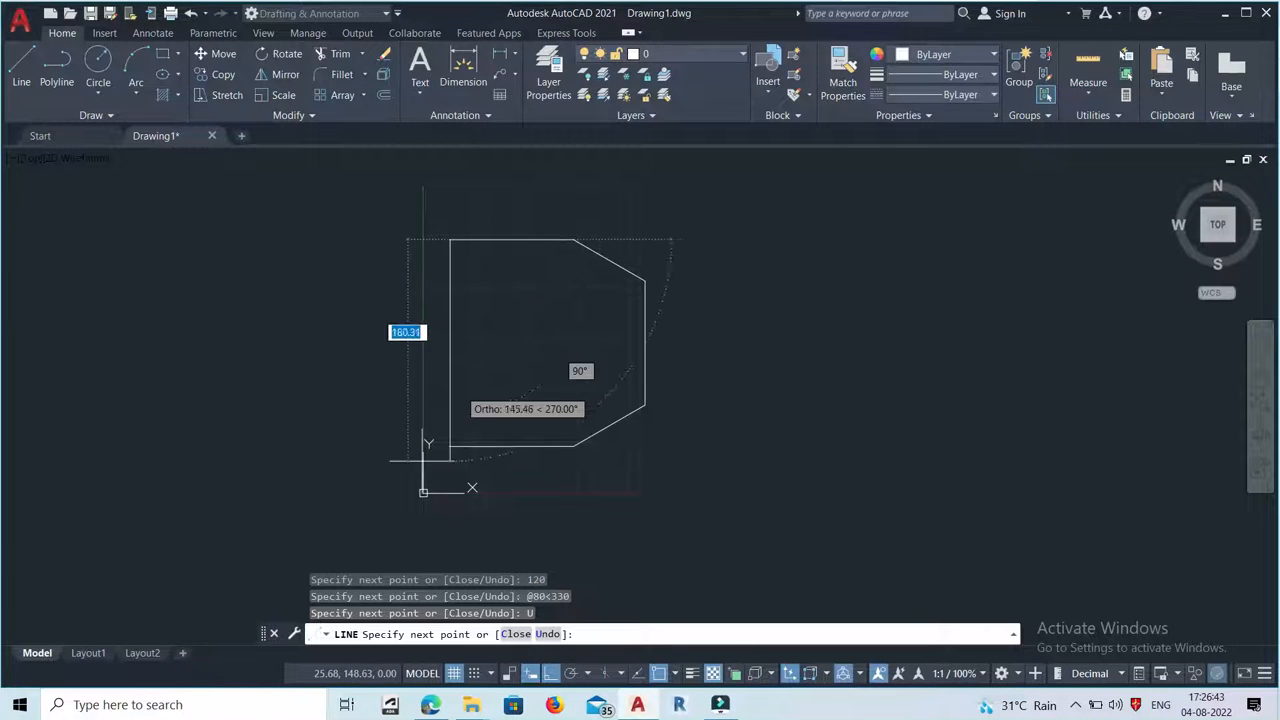
{"action": "mouse_move", "coordinate": [479, 712]}
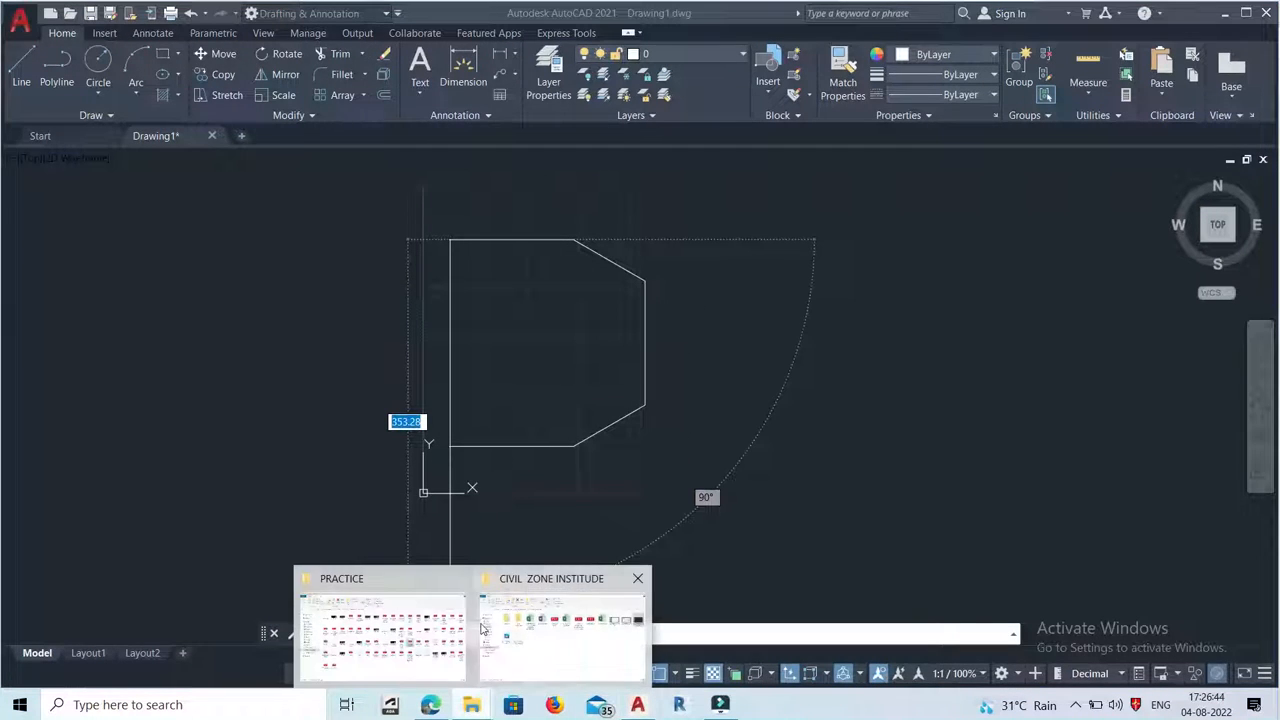
{"action": "left_click", "coordinate": [405, 622]}
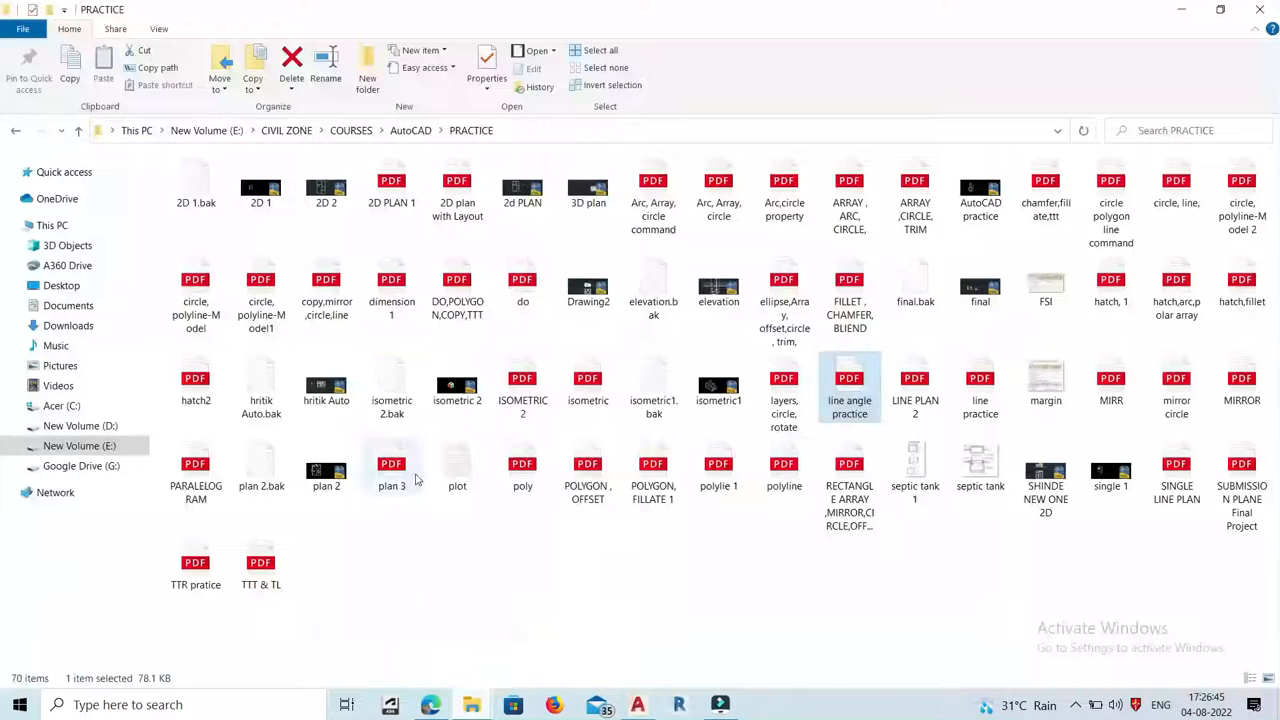
{"action": "double_click", "coordinate": [848, 407]}
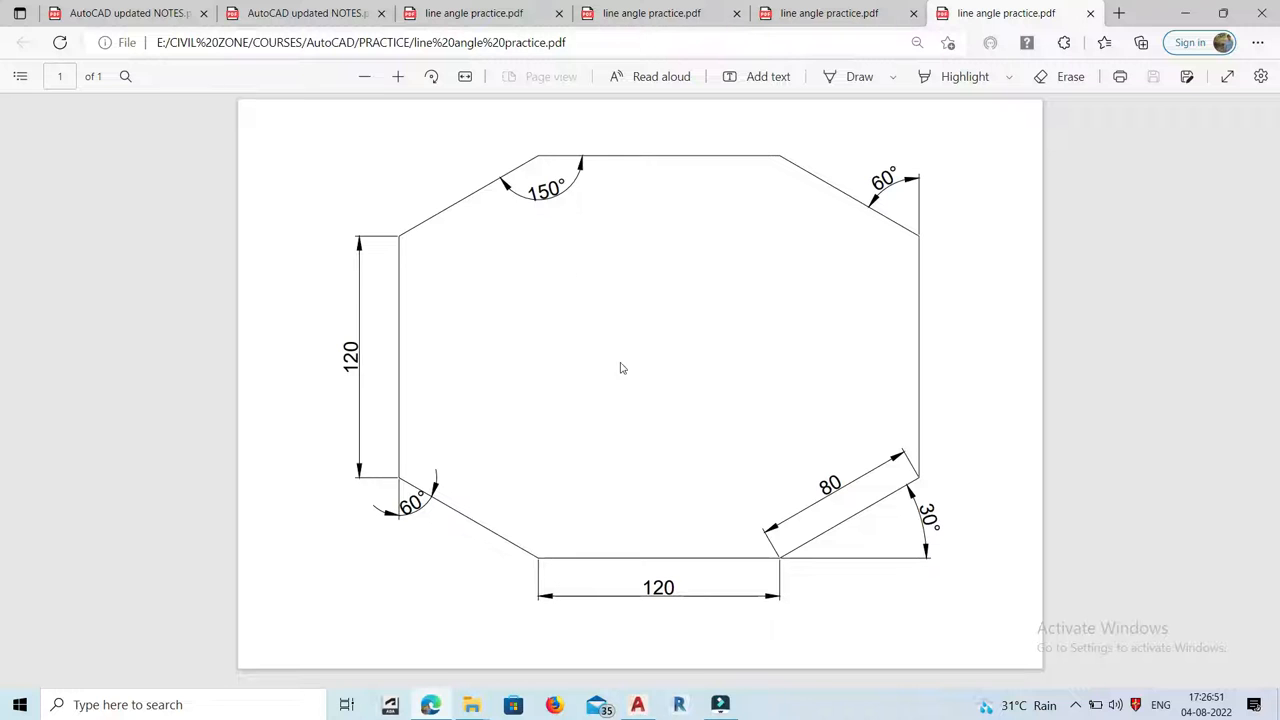
{"action": "left_click", "coordinate": [639, 706]}
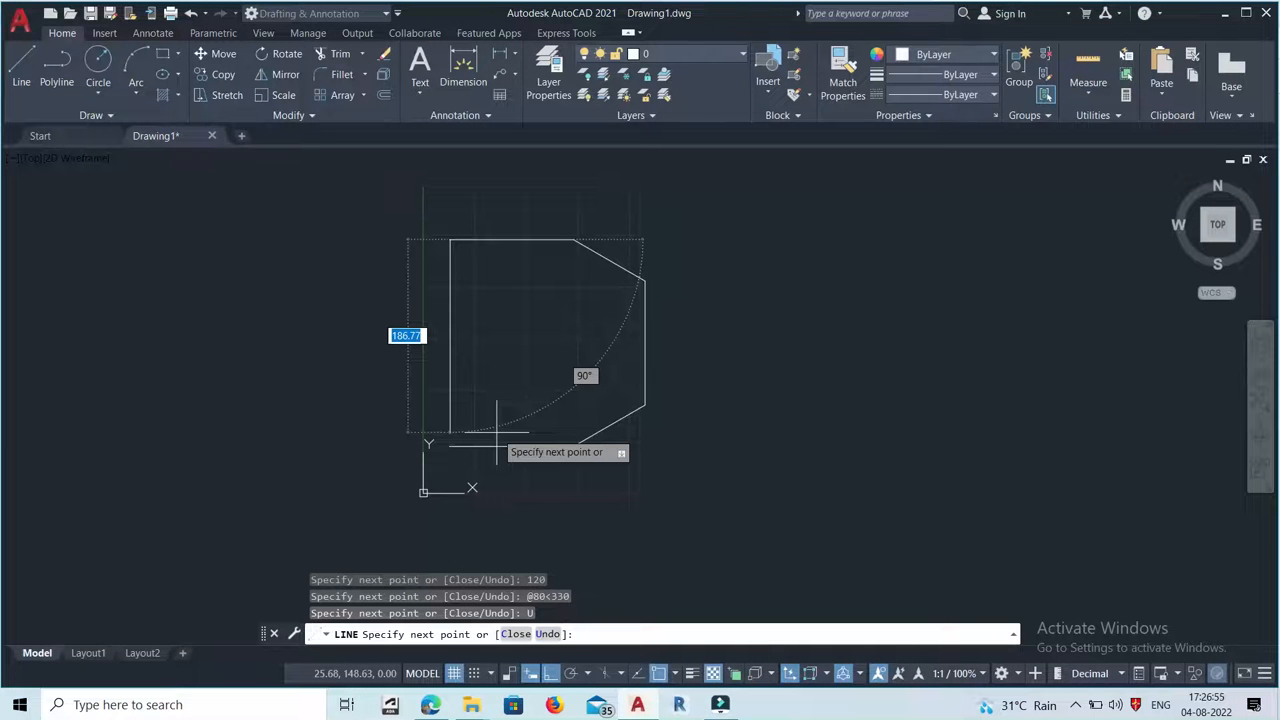
{"action": "key", "text": "F8"}
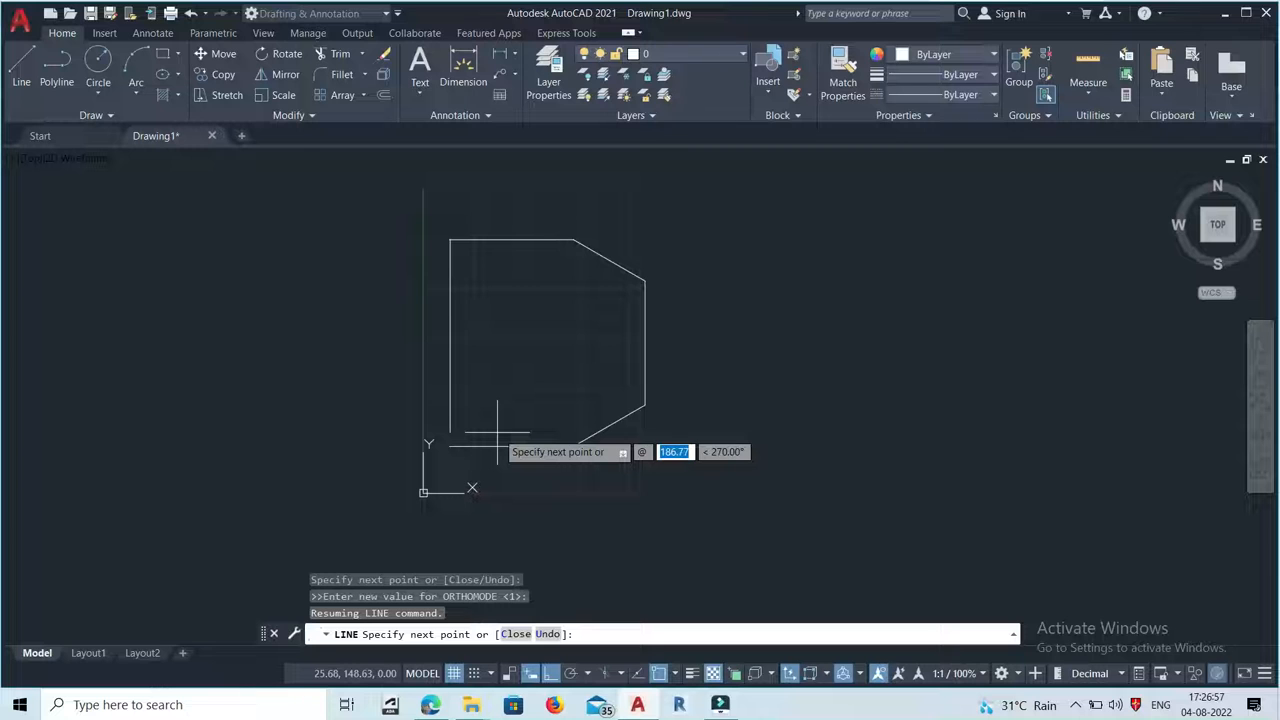
{"action": "type", "text": "8-0"}
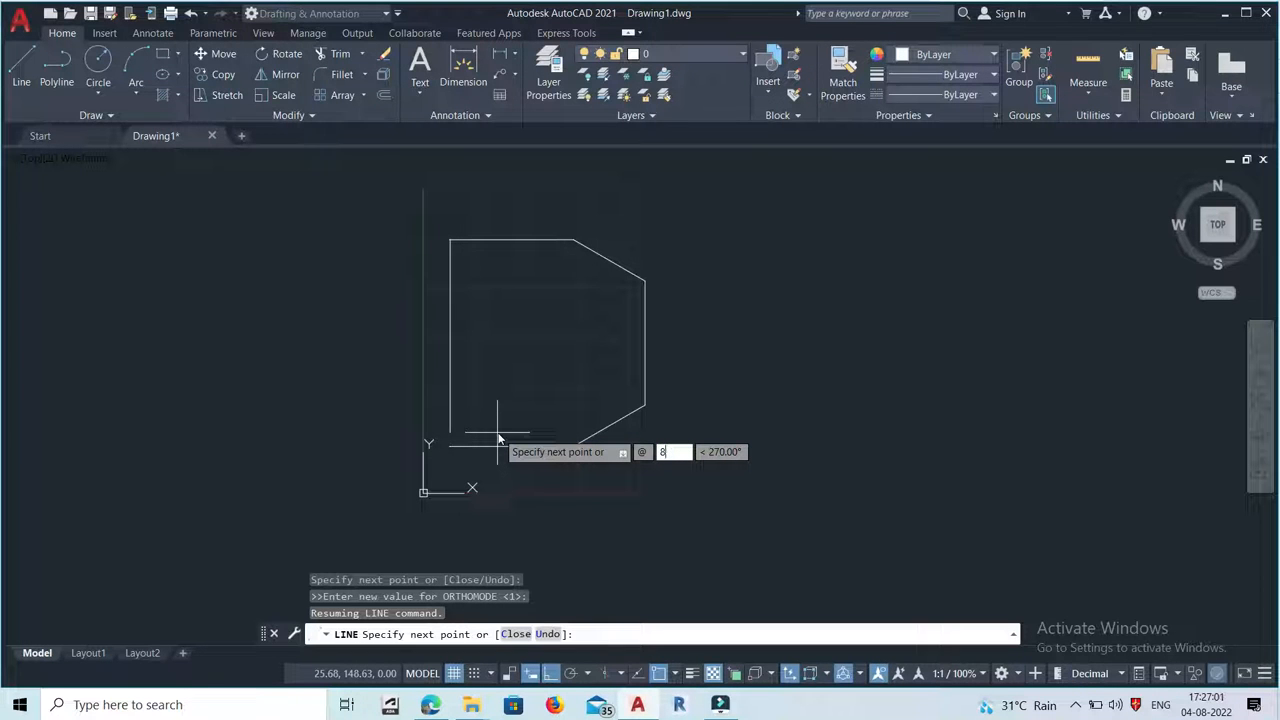
{"action": "key", "text": "Tab"}
{"action": "type", "text": "2"}
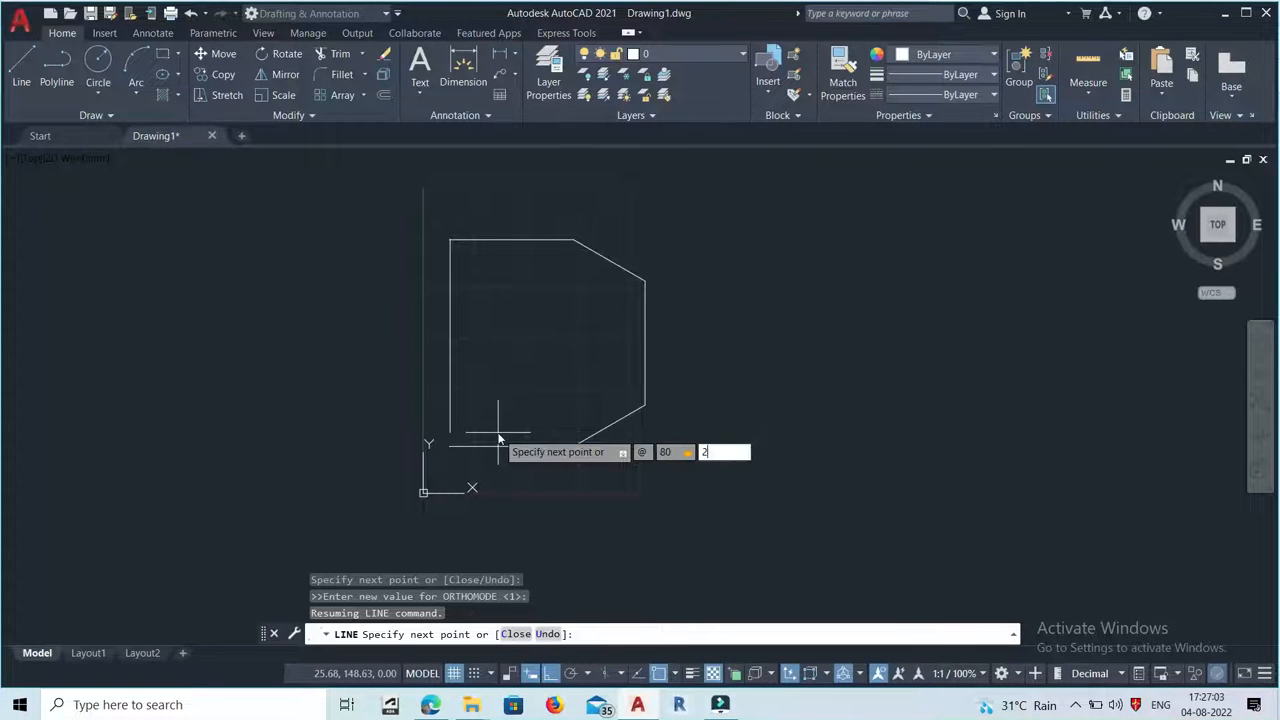
{"action": "type", "text": "10"}
{"action": "key", "text": "Return"}
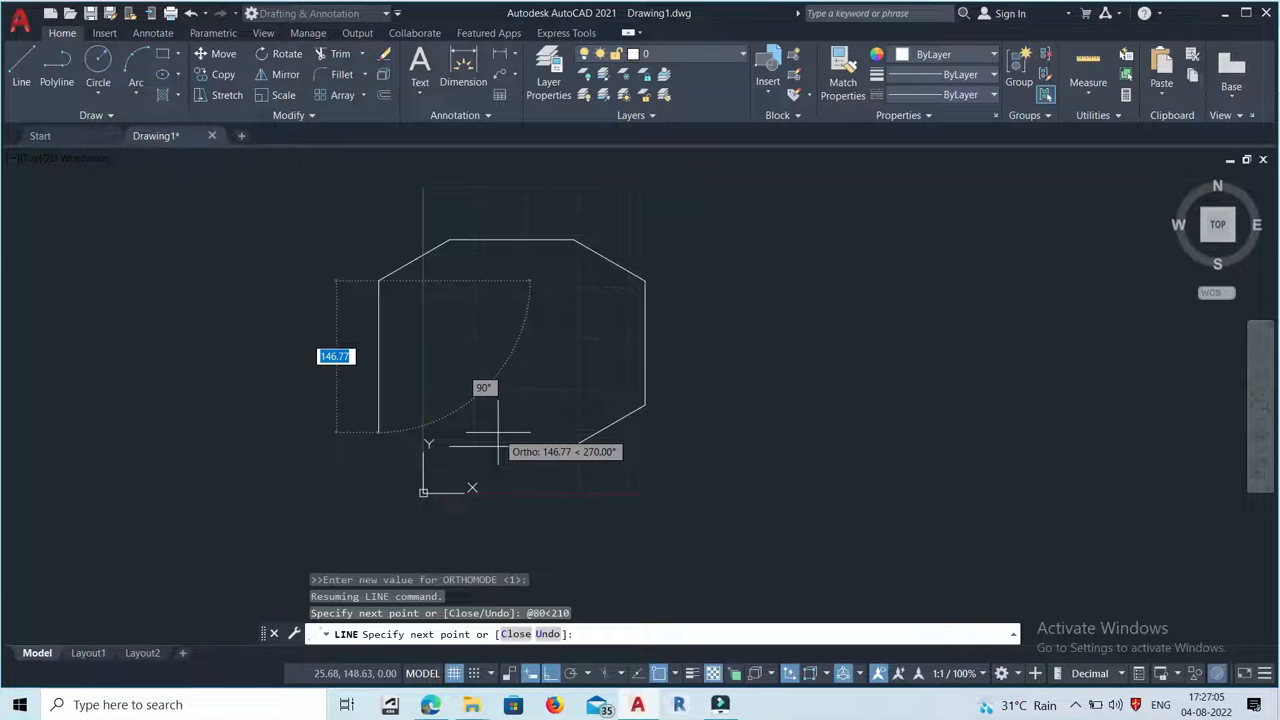
Step: Draw the figure's left vertical segment 120 units downward
{"action": "left_click", "coordinate": [378, 345]}
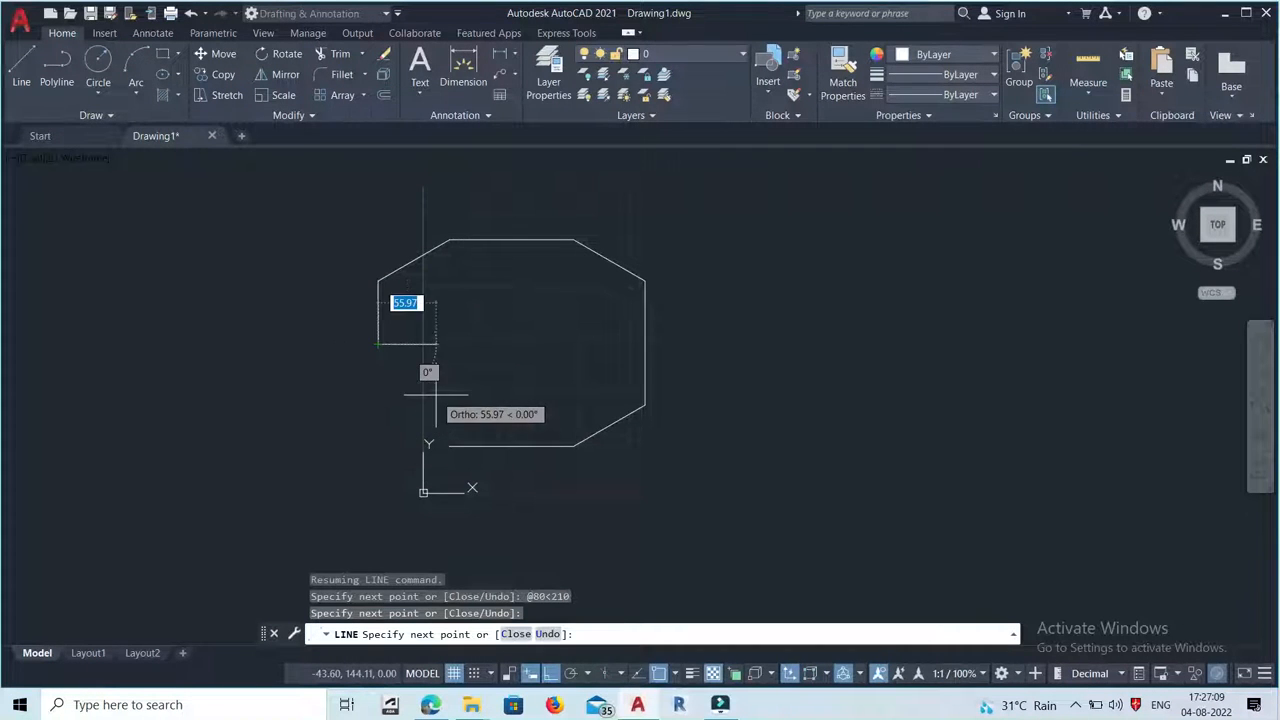
{"action": "left_click", "coordinate": [543, 636]}
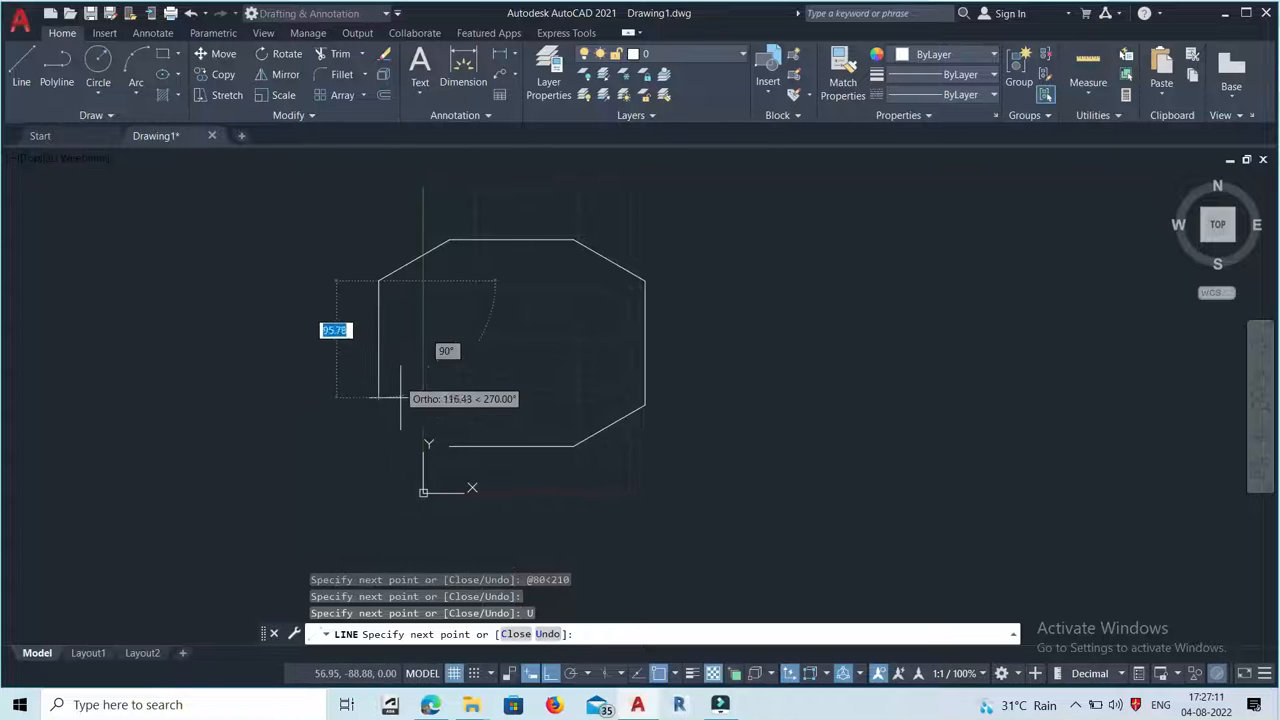
{"action": "type", "text": "1"}
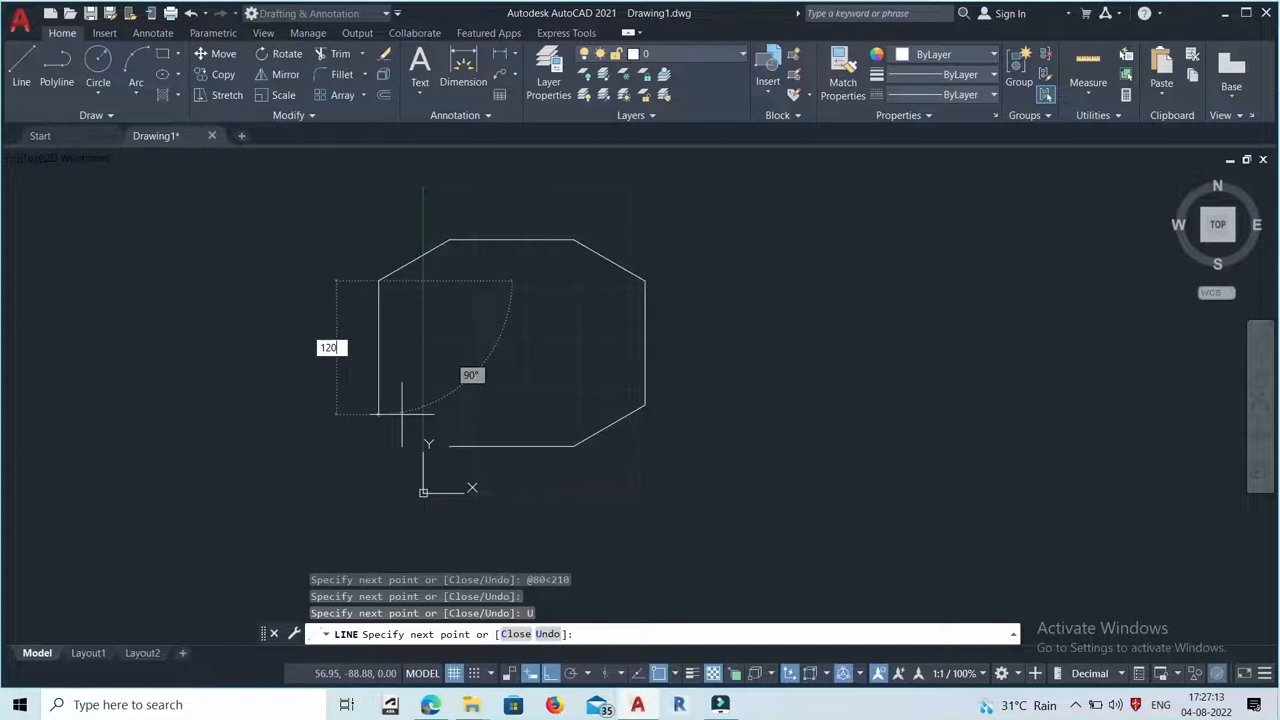
{"action": "type", "text": "20"}
{"action": "key", "text": "Return"}
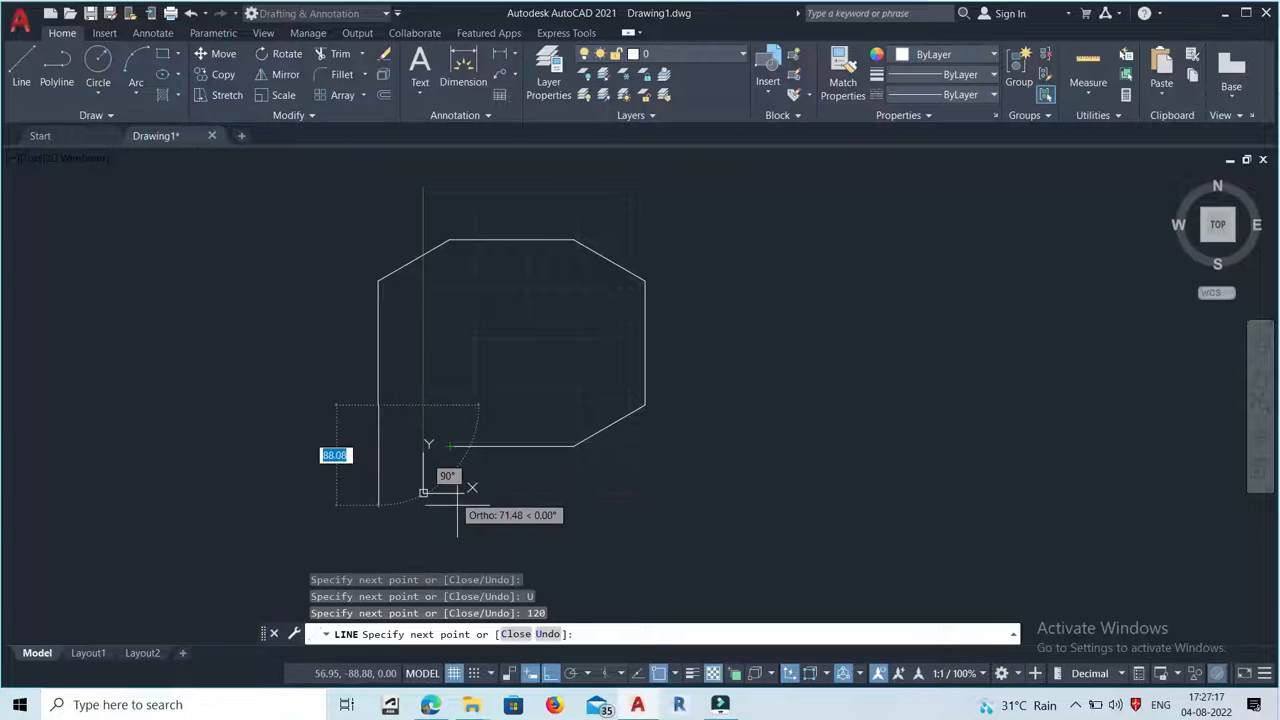
{"action": "mouse_move", "coordinate": [471, 704]}
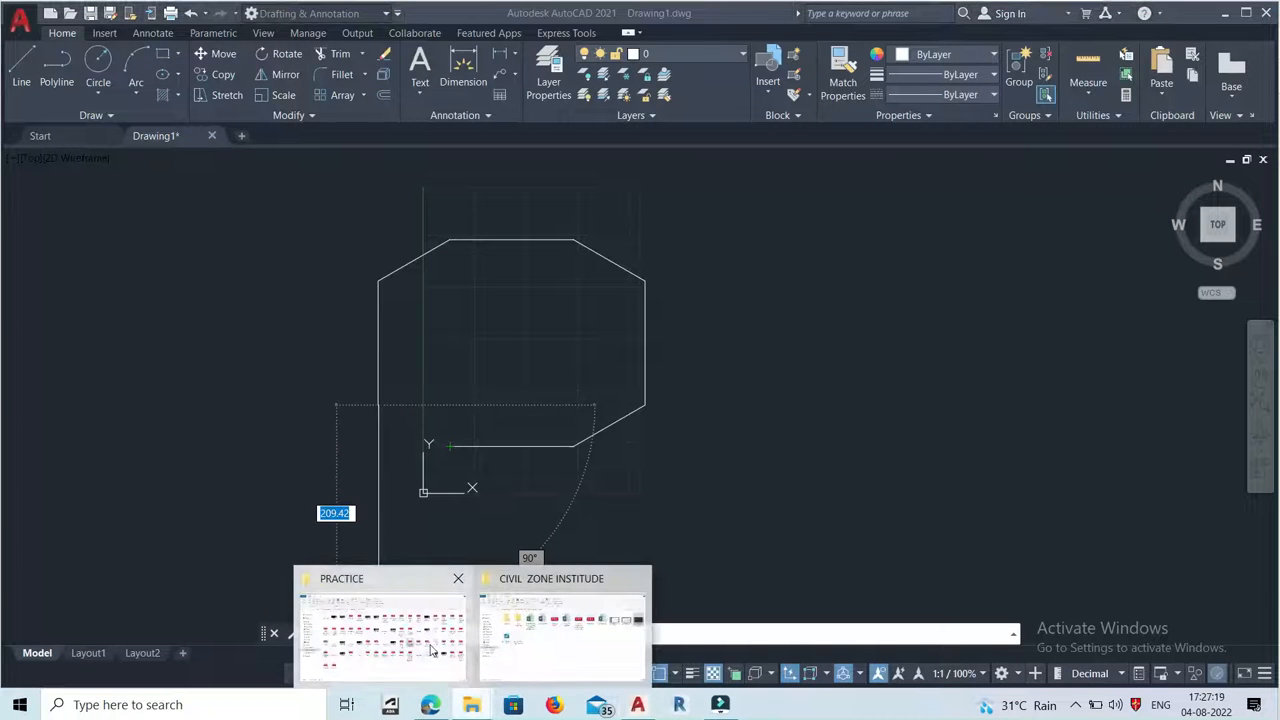
{"action": "left_click", "coordinate": [432, 650]}
{"action": "double_click", "coordinate": [860, 420]}
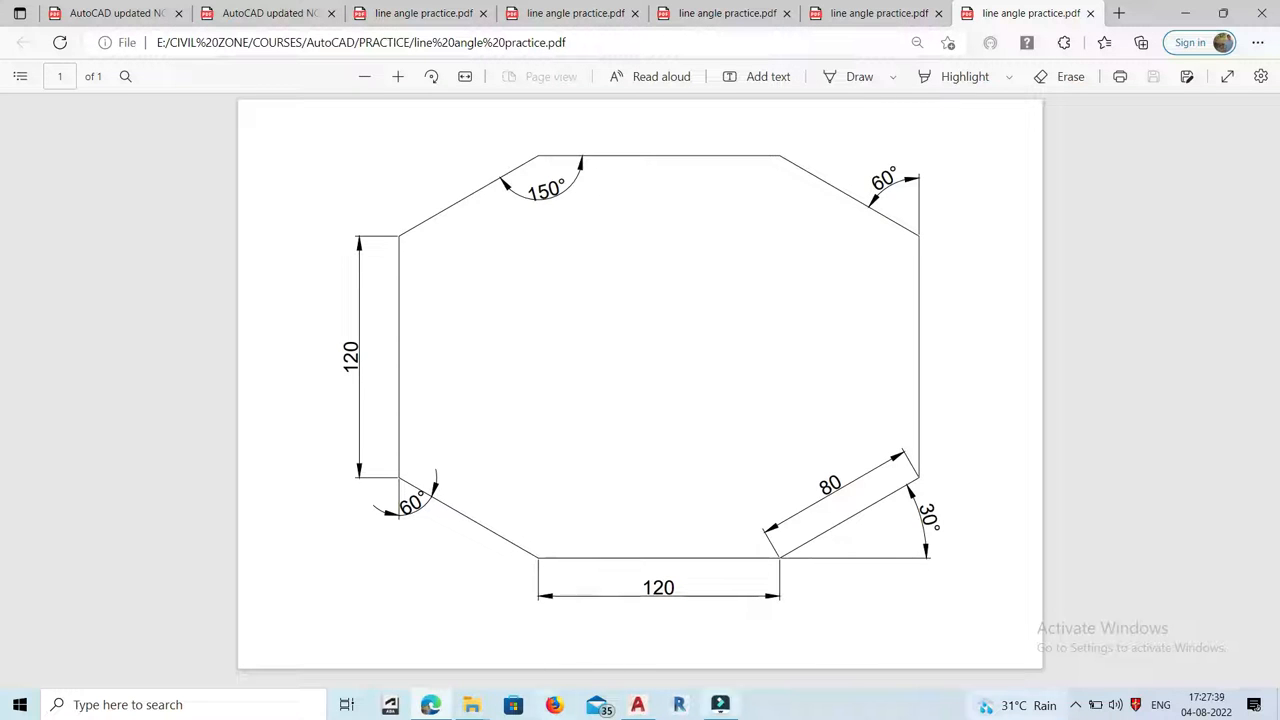
{"action": "left_click", "coordinate": [645, 708]}
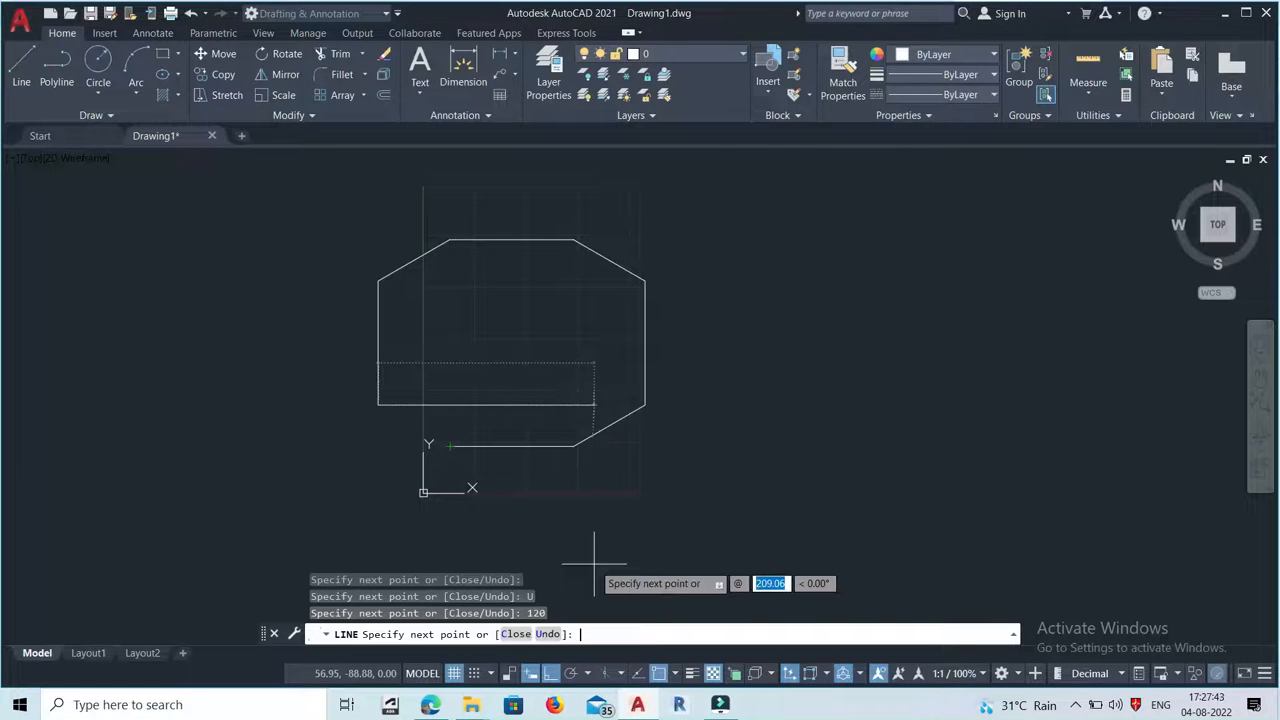
{"action": "type", "text": "80"}
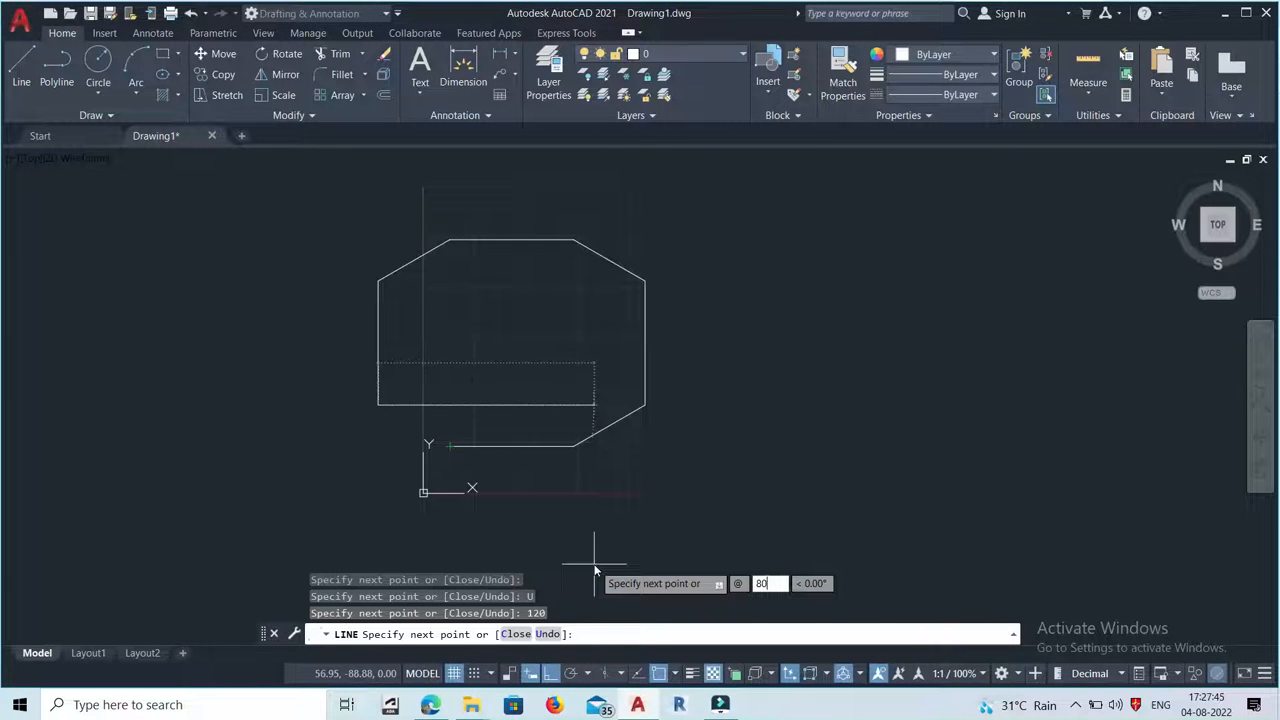
{"action": "key", "text": "Tab"}
{"action": "type", "text": "33"}
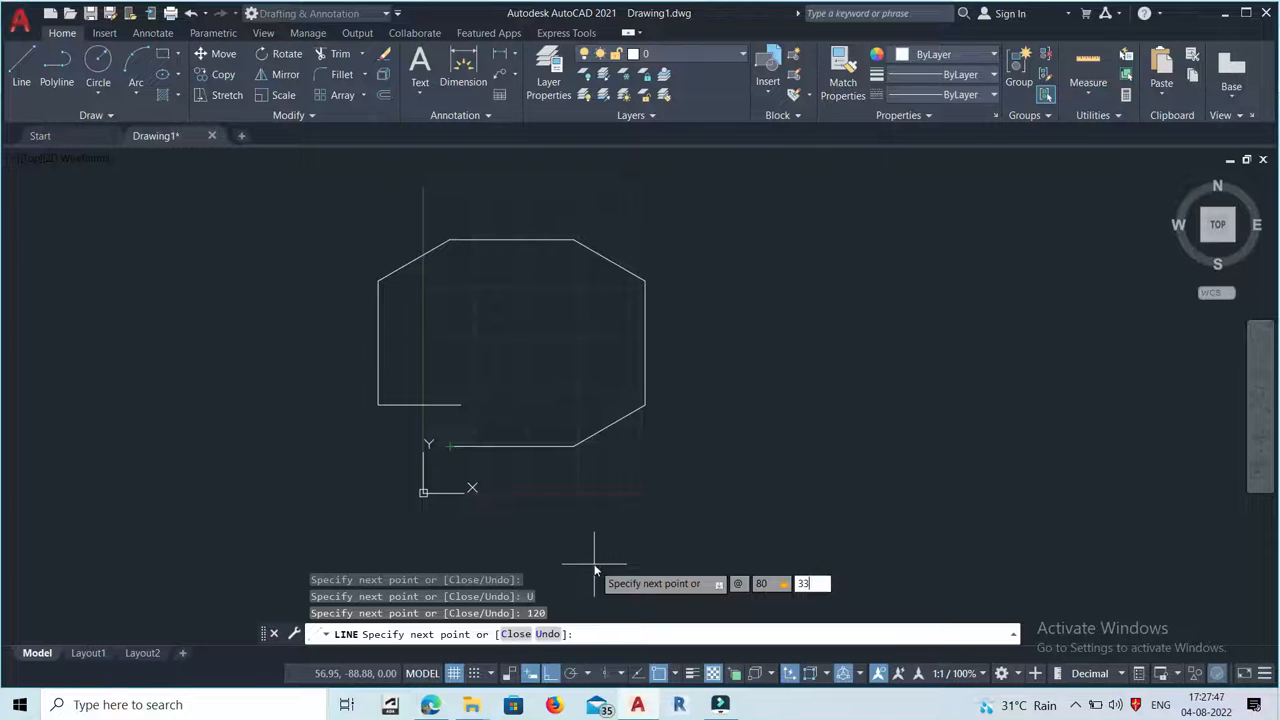
{"action": "key", "text": "Return"}
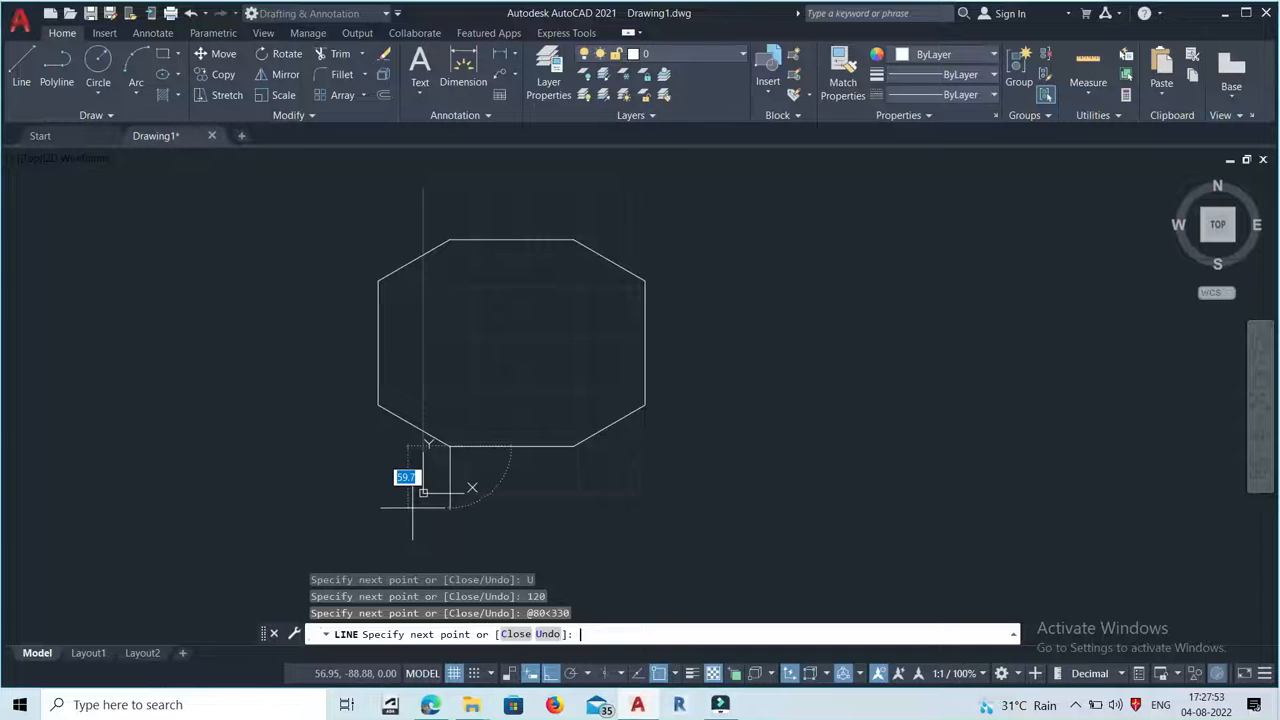
{"action": "key", "text": "Return"}
{"action": "scroll", "coordinate": [391, 453], "scroll_direction": "down", "scroll_amount": 2}
{"action": "scroll", "coordinate": [417, 434], "scroll_direction": "up", "scroll_amount": 2}
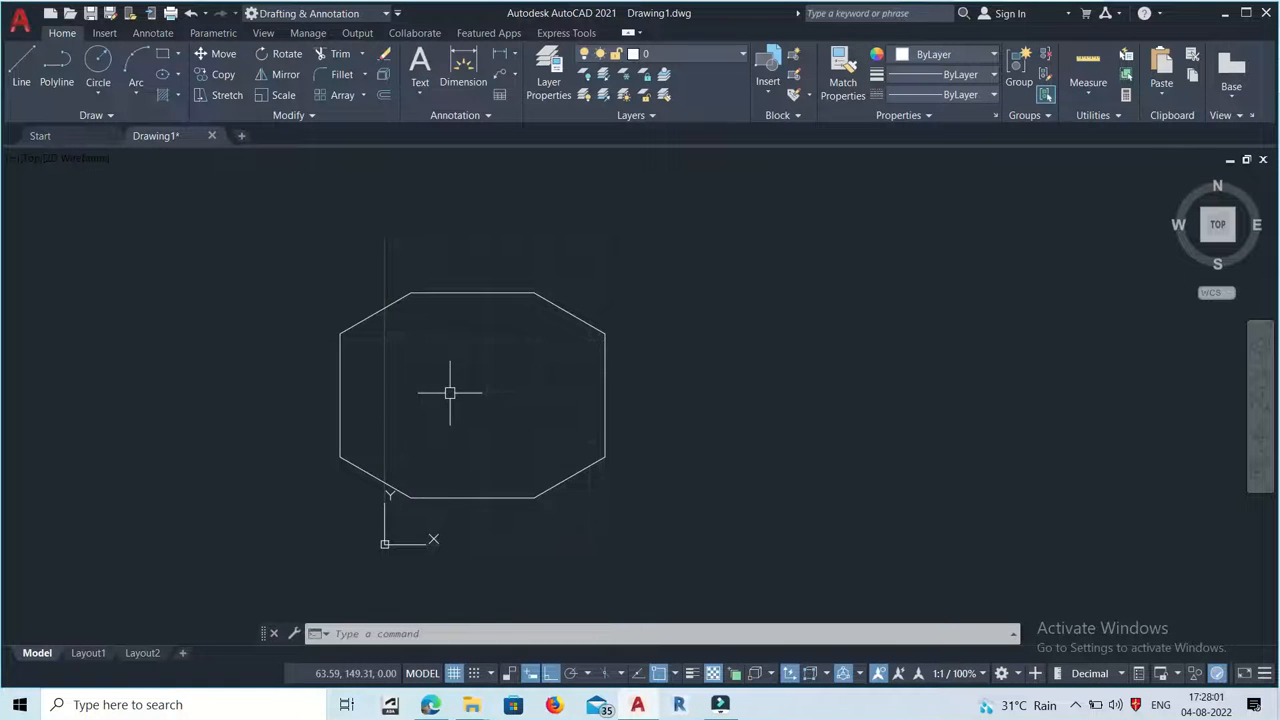
{"action": "scroll", "coordinate": [450, 391], "scroll_direction": "down", "scroll_amount": 4}
{"action": "scroll", "coordinate": [457, 380], "scroll_direction": "up", "scroll_amount": 6}
{"action": "scroll", "coordinate": [463, 383], "scroll_direction": "down", "scroll_amount": 2}
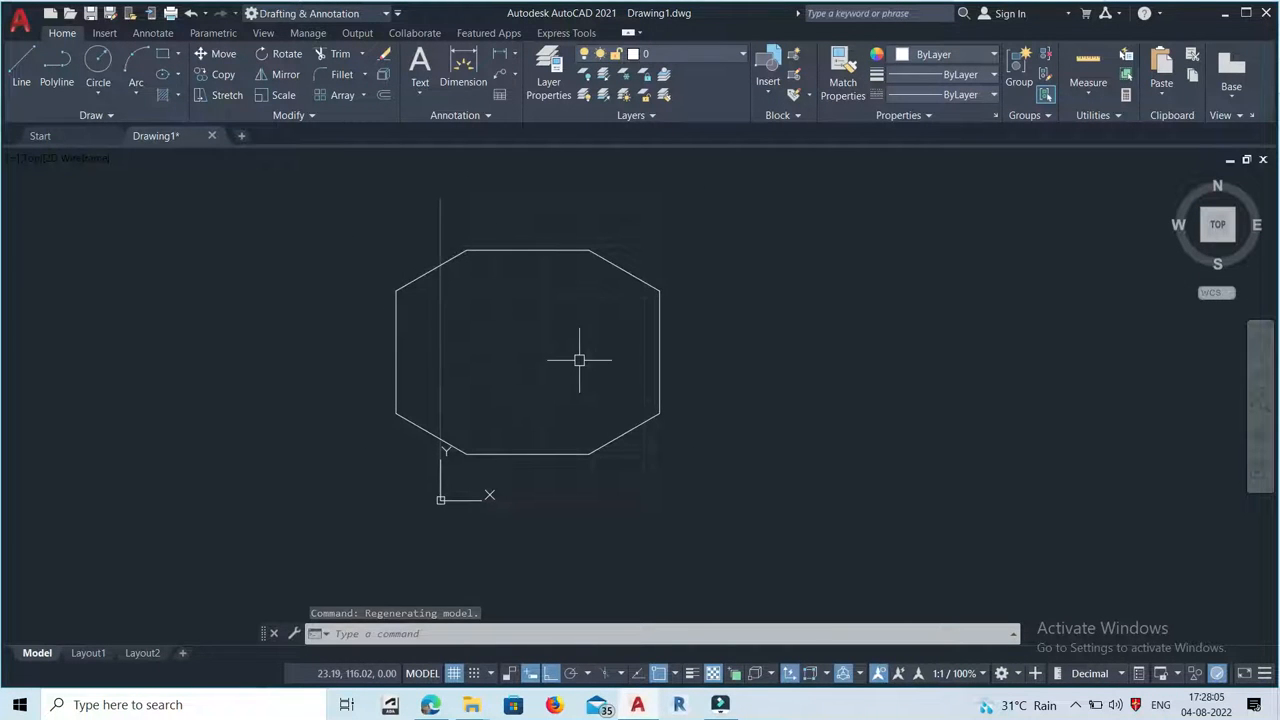
{"action": "scroll", "coordinate": [520, 410], "scroll_direction": "down", "scroll_amount": 2}
{"action": "scroll", "coordinate": [590, 385], "scroll_direction": "up", "scroll_amount": 2}
{"action": "scroll", "coordinate": [560, 415], "scroll_direction": "down", "scroll_amount": 2}
{"action": "scroll", "coordinate": [688, 413], "scroll_direction": "up", "scroll_amount": 2}
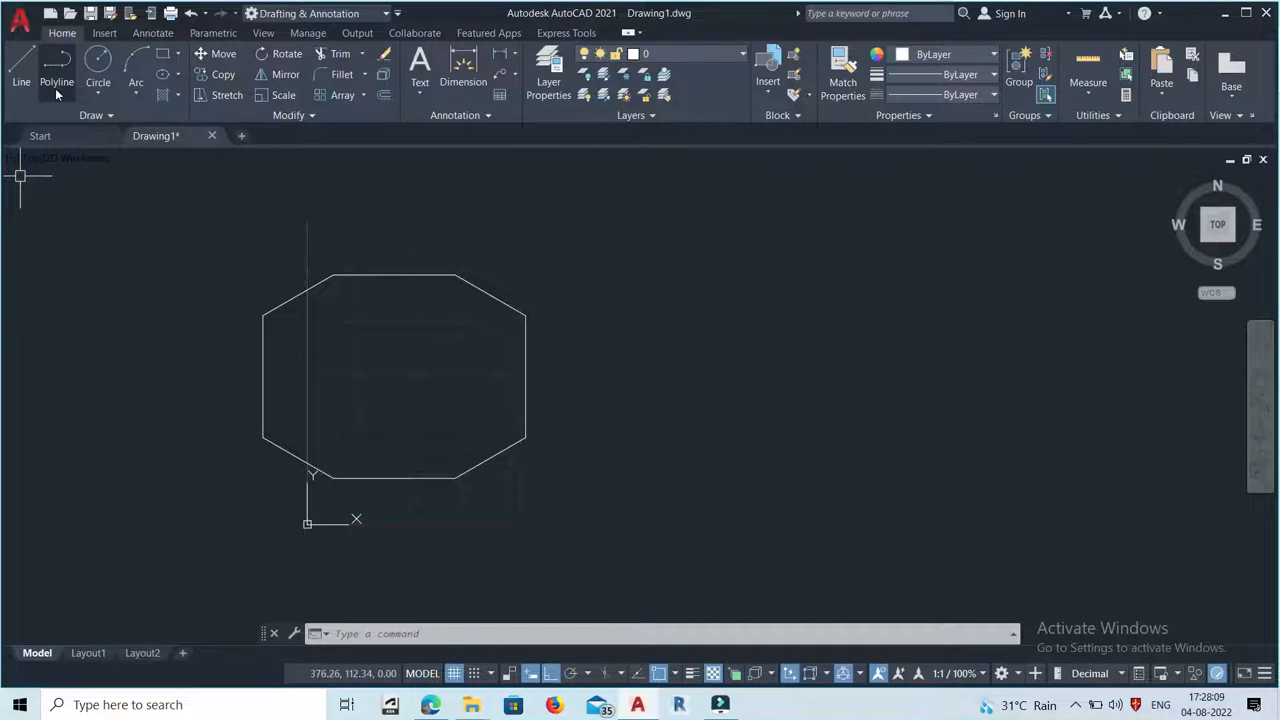
{"action": "scroll", "coordinate": [426, 372], "scroll_direction": "down", "scroll_amount": 1}
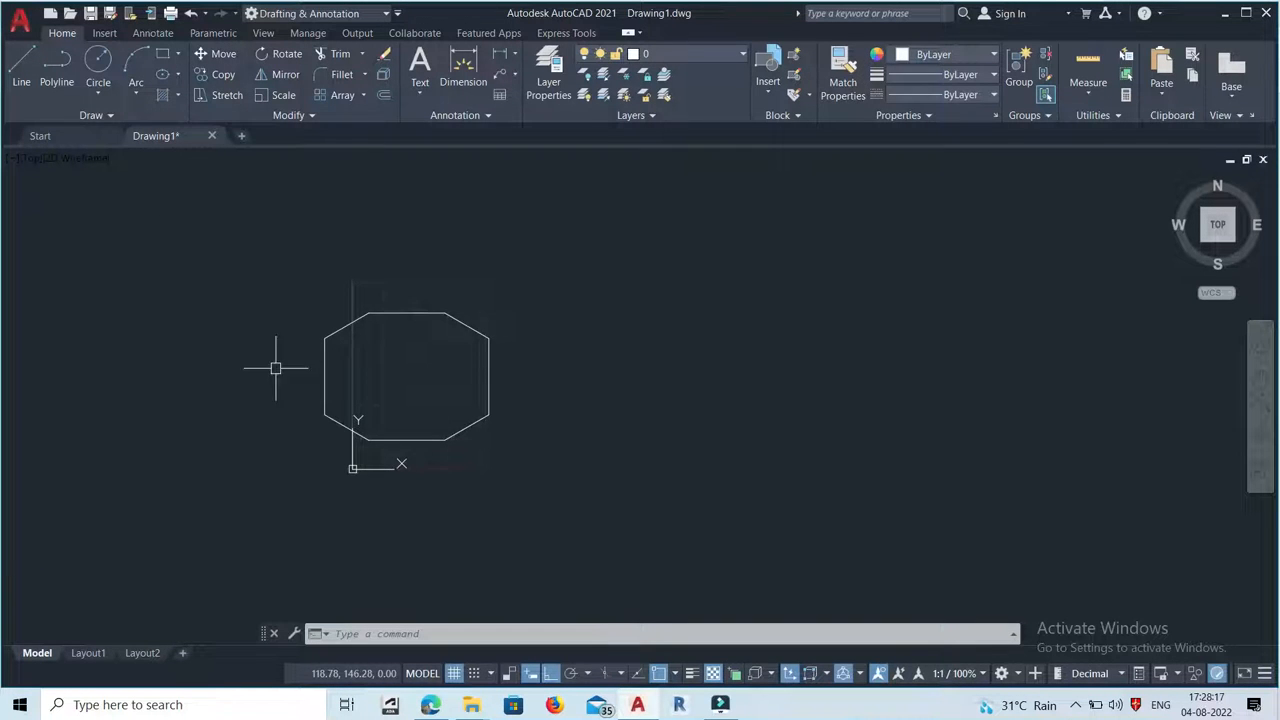
Step: Try moving the figure's left vertical segment outward by its midpoint grip, and undo the move
{"action": "scroll", "coordinate": [290, 349], "scroll_direction": "up", "scroll_amount": 1}
{"action": "left_click", "coordinate": [343, 374]}
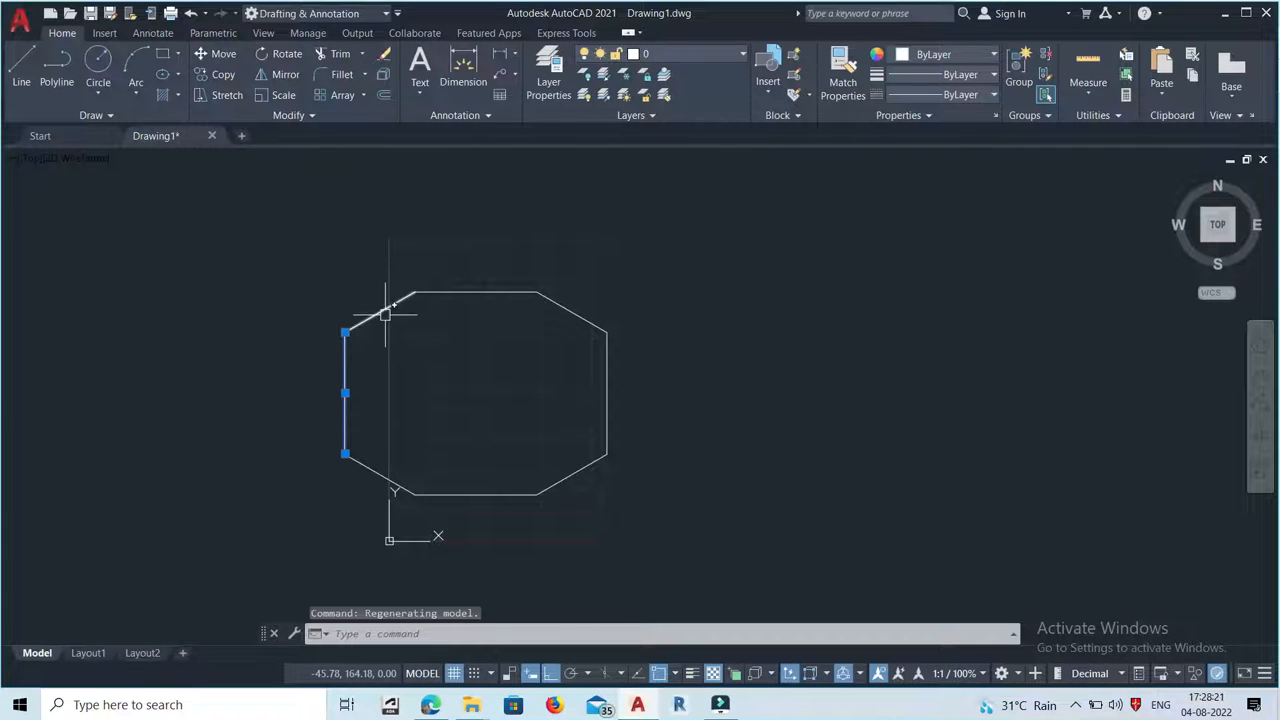
{"action": "left_click", "coordinate": [345, 393]}
{"action": "left_click", "coordinate": [277, 393]}
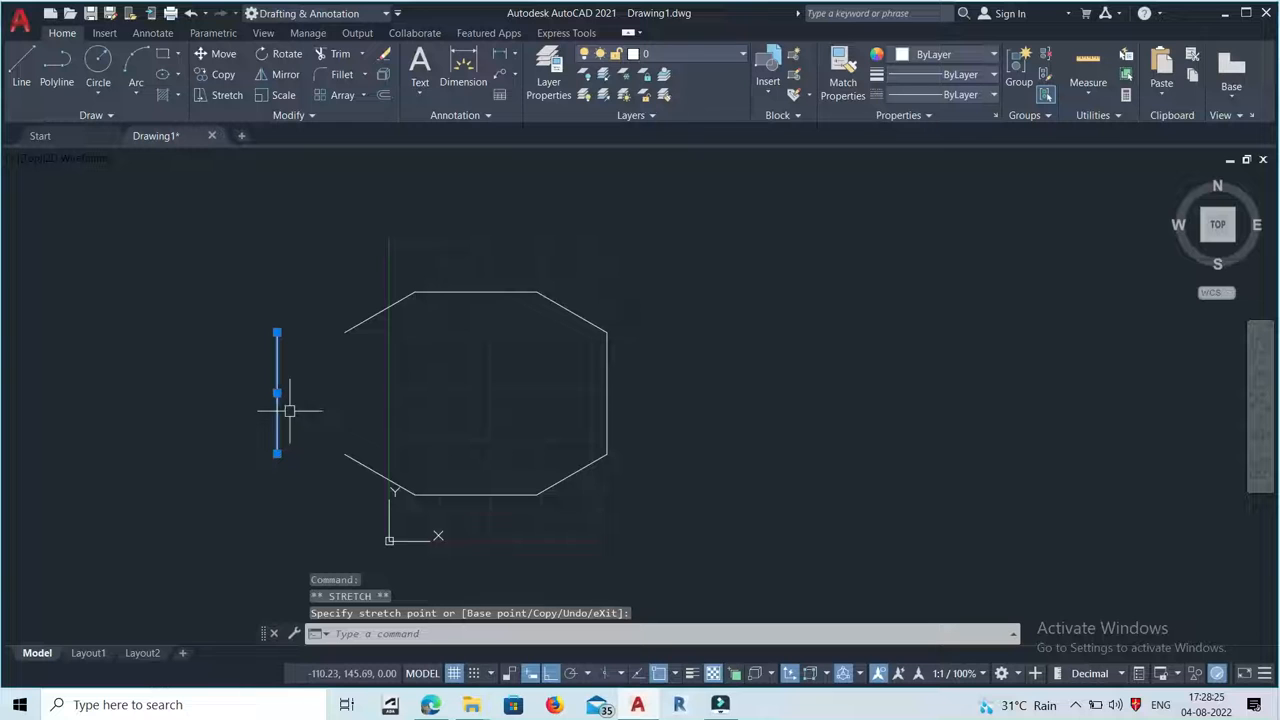
{"action": "key", "text": "ctrl+z"}
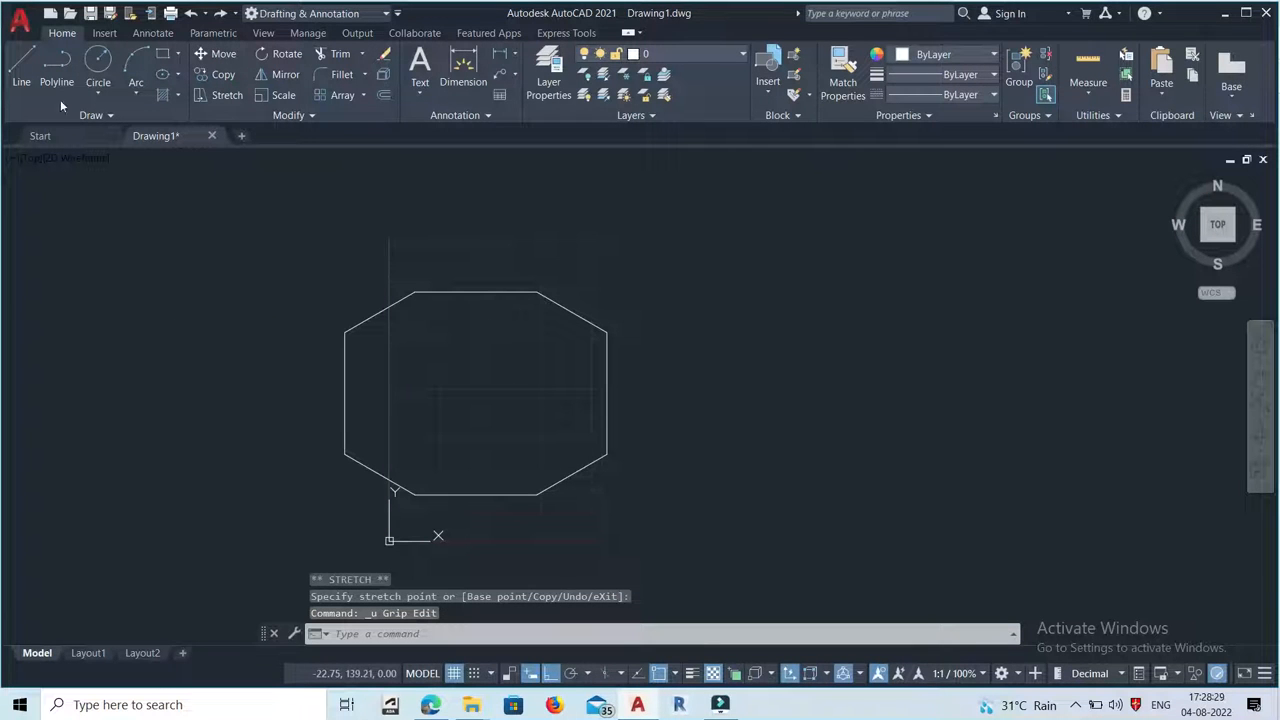
Step: Draw a square as one polyline with four 100-unit sides to the right of the eight-sided figure and select it
{"action": "left_click", "coordinate": [57, 66]}
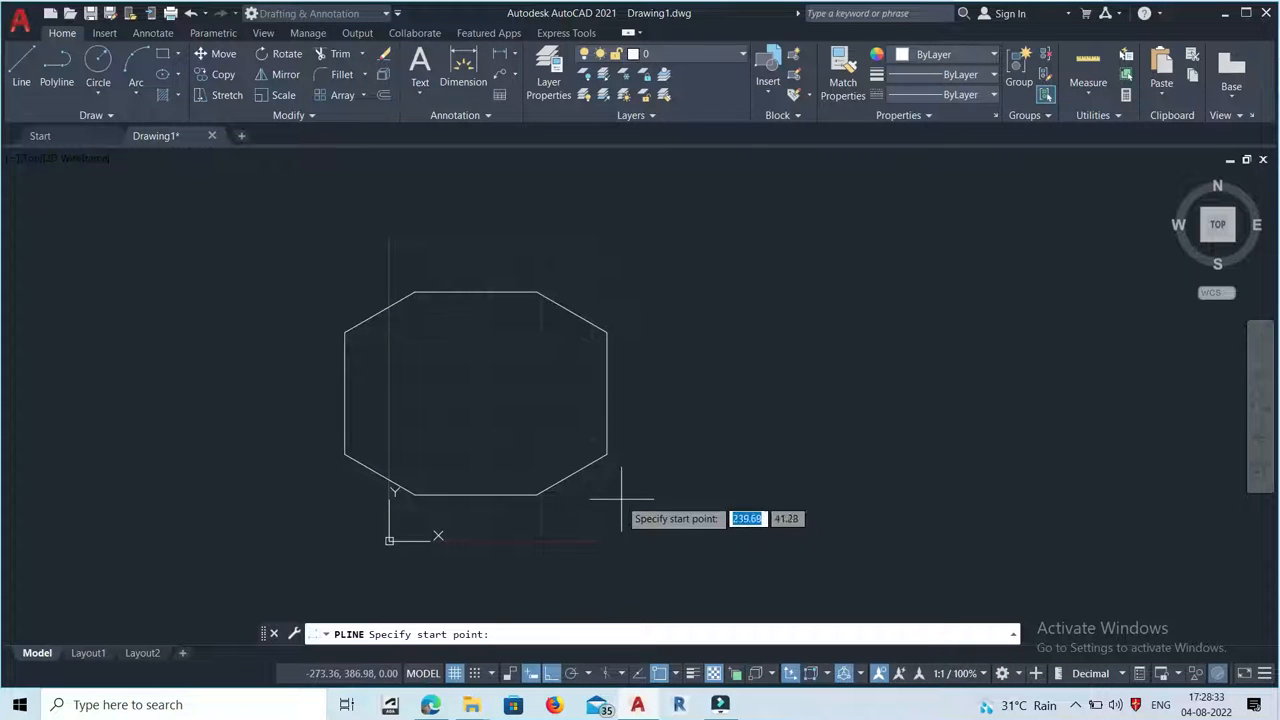
{"action": "left_click", "coordinate": [728, 339]}
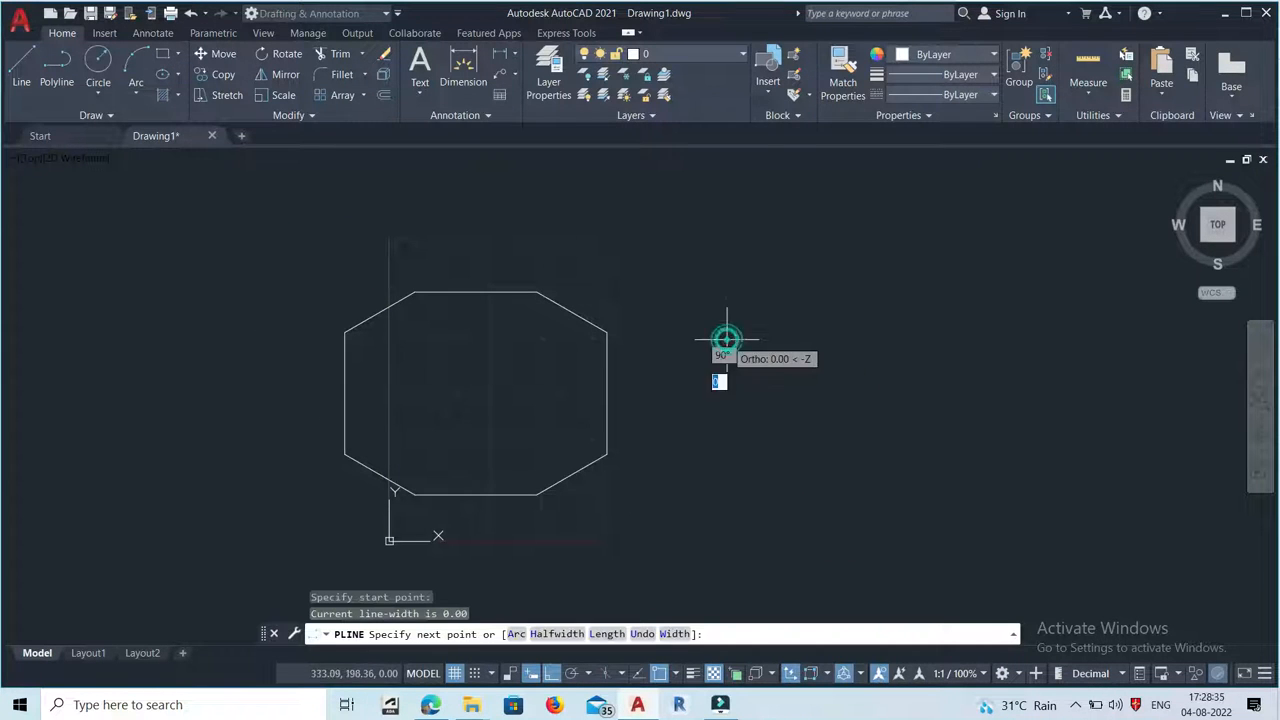
{"action": "type", "text": "100"}
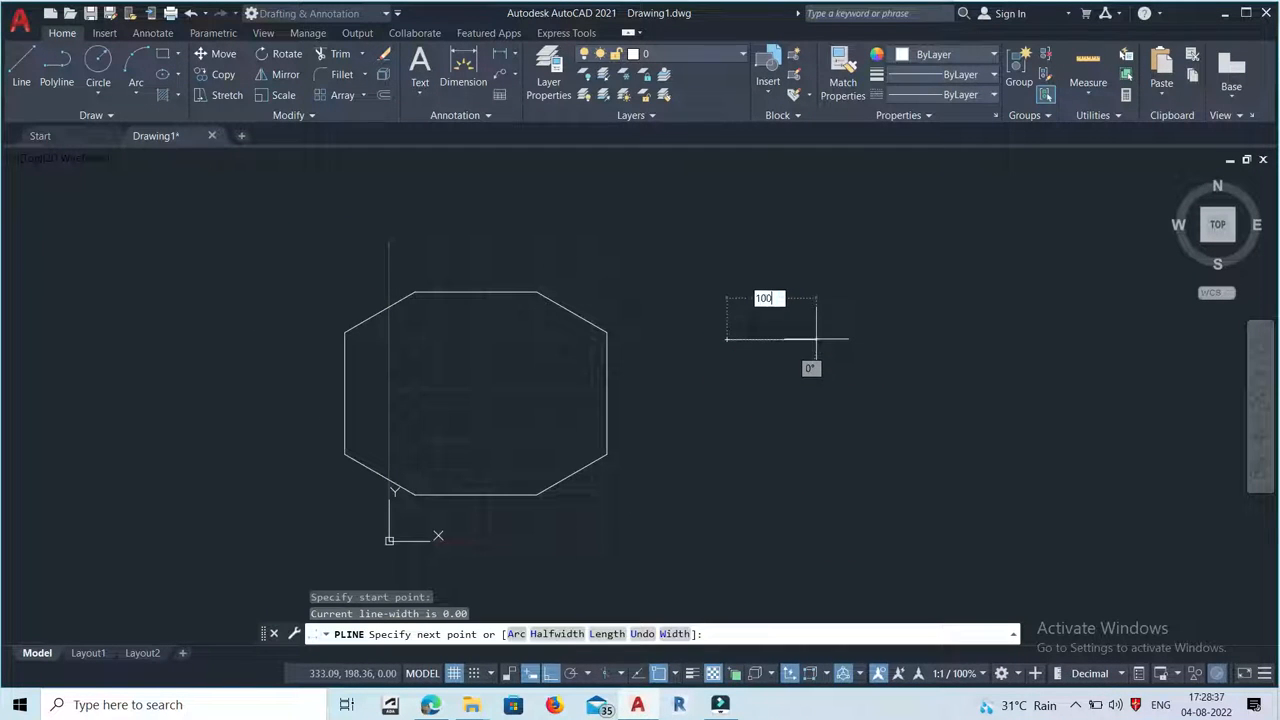
{"action": "key", "text": "Return"}
{"action": "type", "text": "100"}
{"action": "key", "text": "Return"}
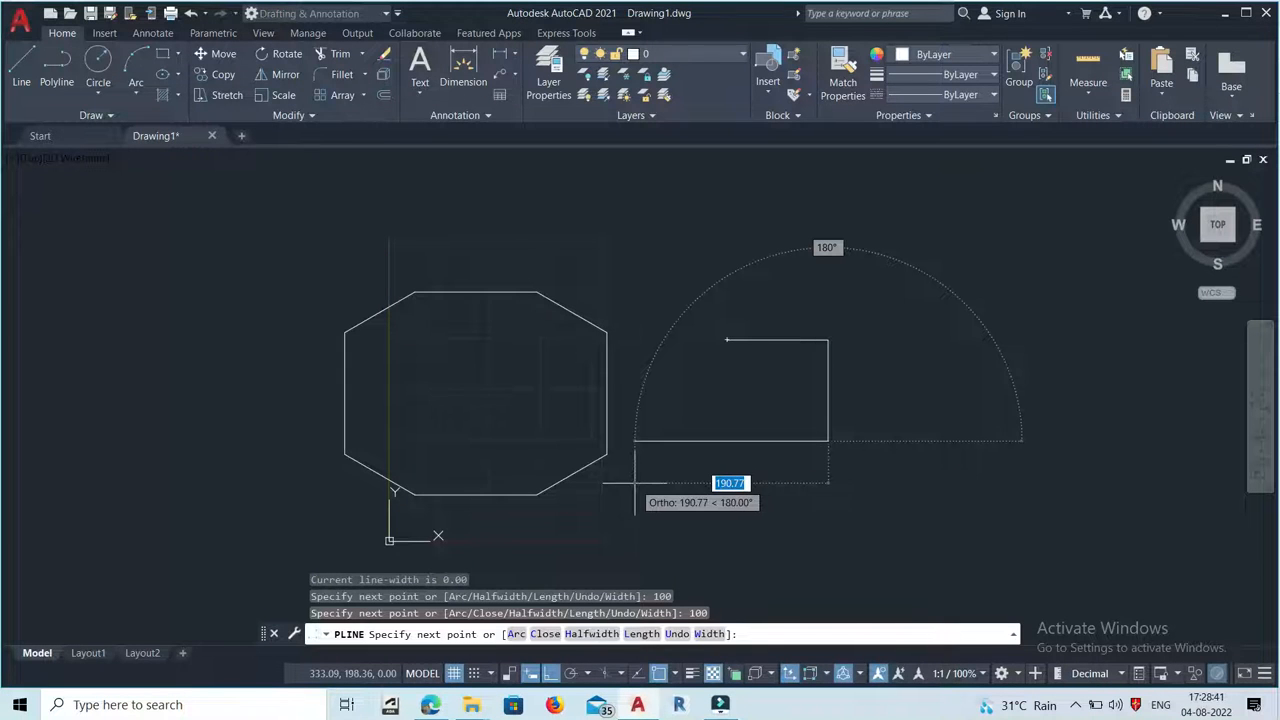
{"action": "type", "text": "100"}
{"action": "key", "text": "Return"}
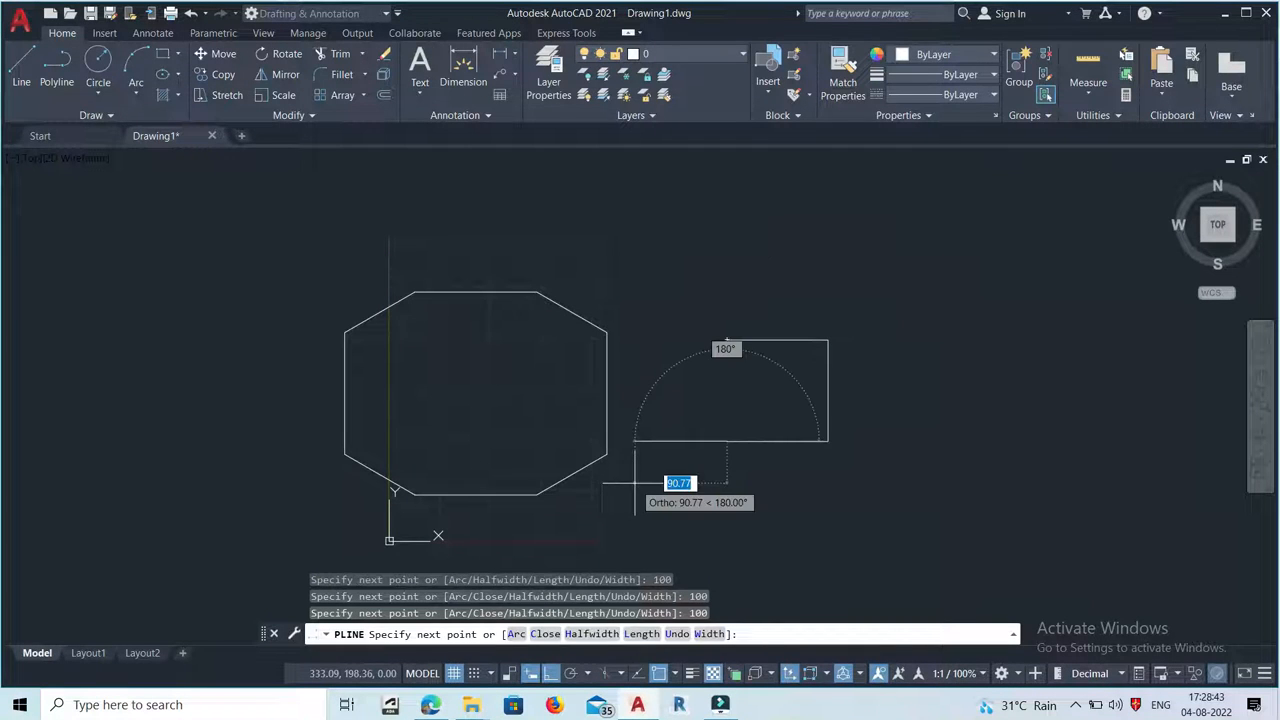
{"action": "type", "text": "1"}
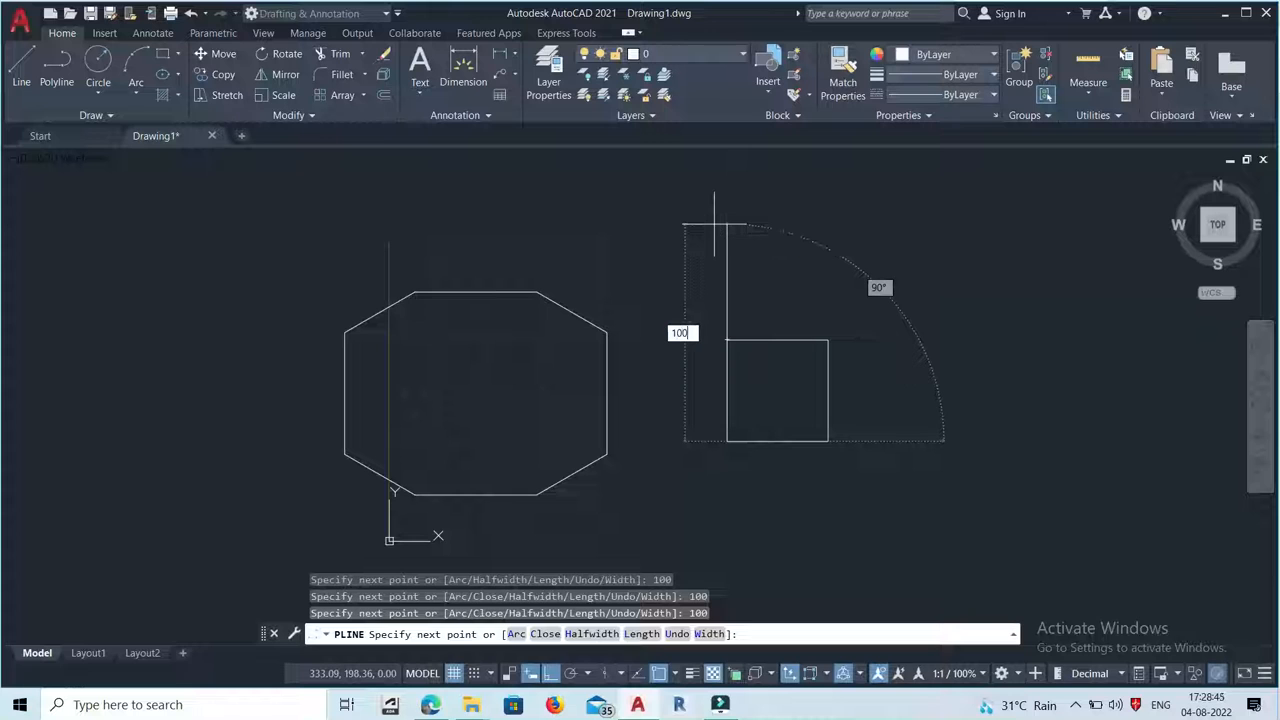
{"action": "type", "text": "00"}
{"action": "key", "text": "Return"}
{"action": "key", "text": "Return"}
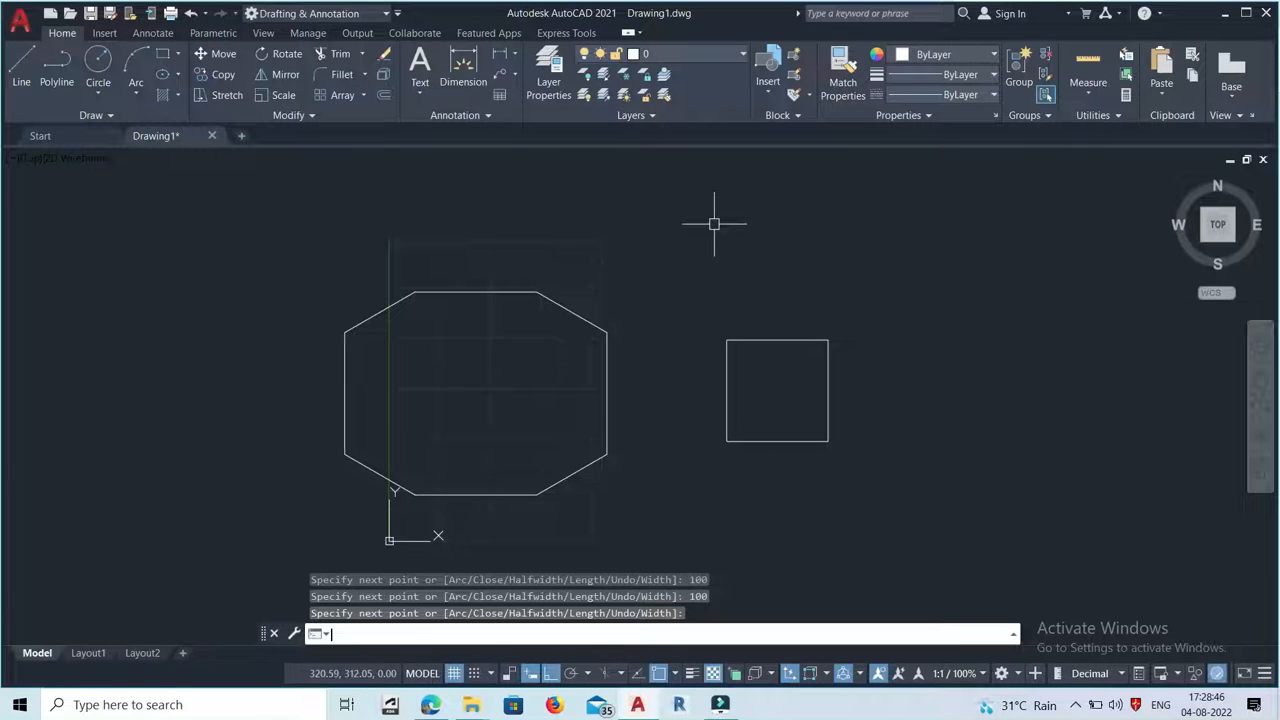
{"action": "left_click", "coordinate": [727, 388]}
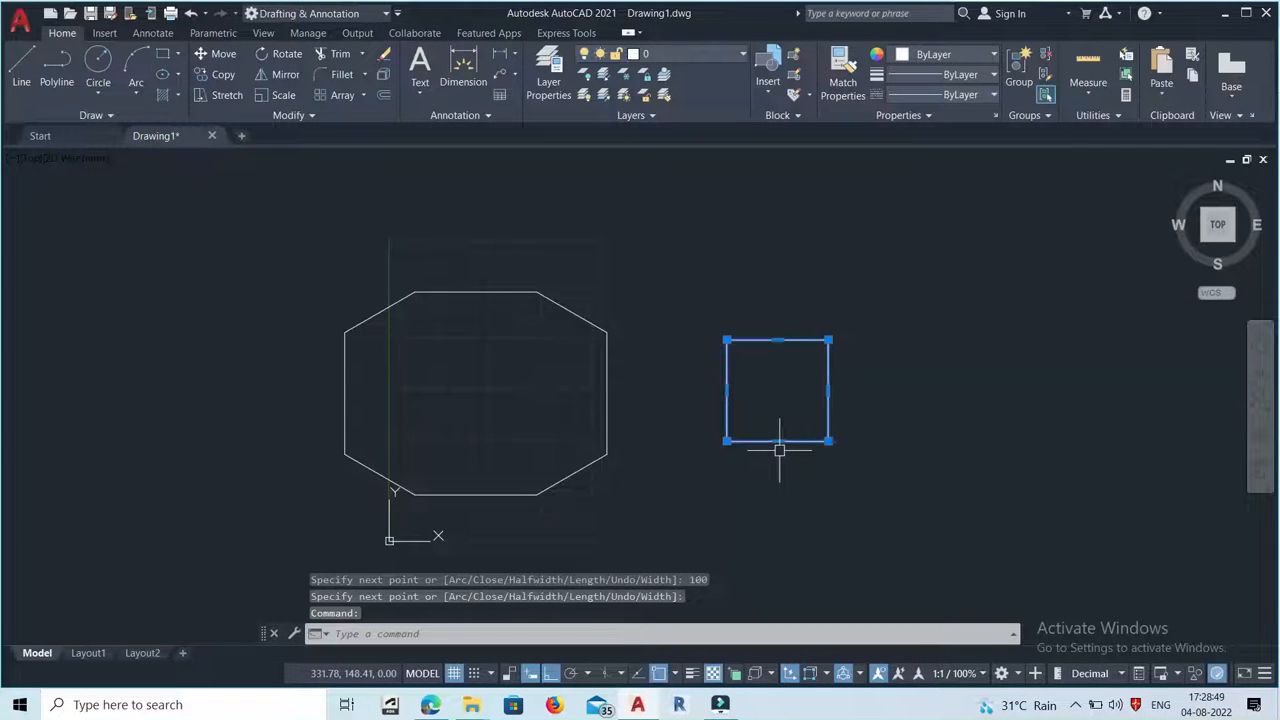
{"action": "scroll", "coordinate": [791, 464], "scroll_direction": "up", "scroll_amount": 2}
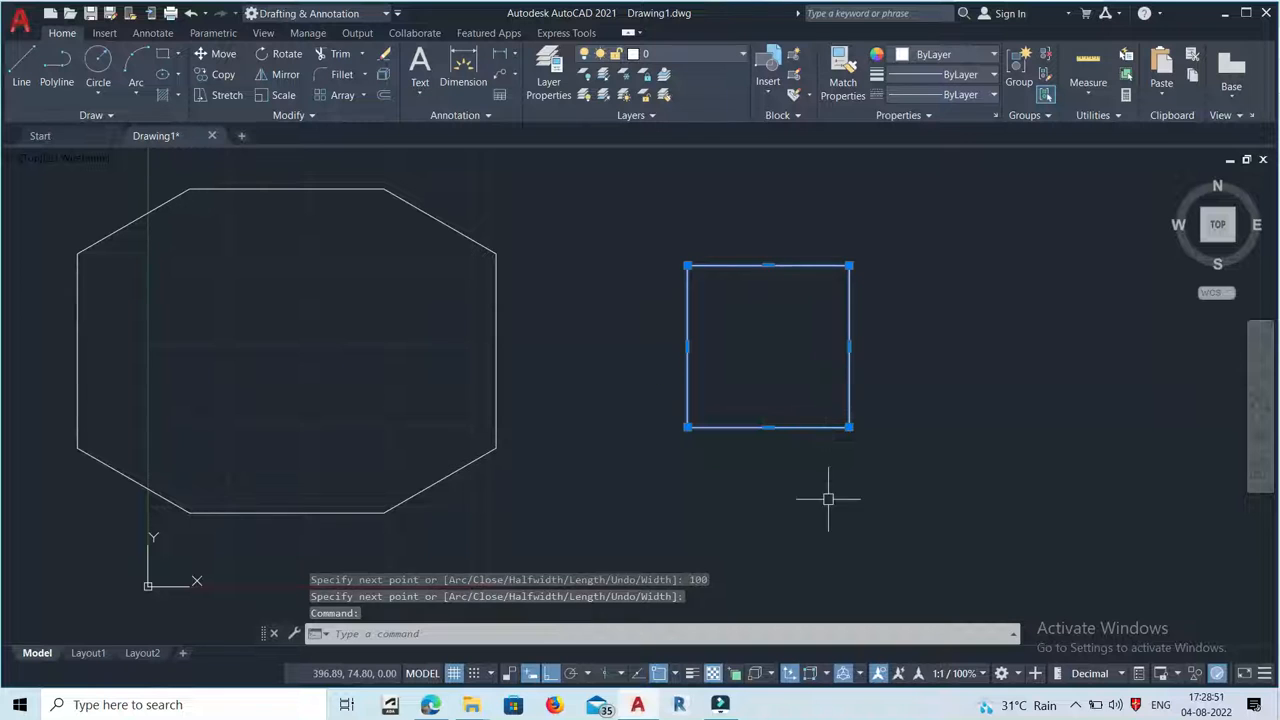
Step: Select the eight-sided figure's right vertical segment on its own to compare it with the polyline square, and clear the selection
{"action": "key", "text": "Escape"}
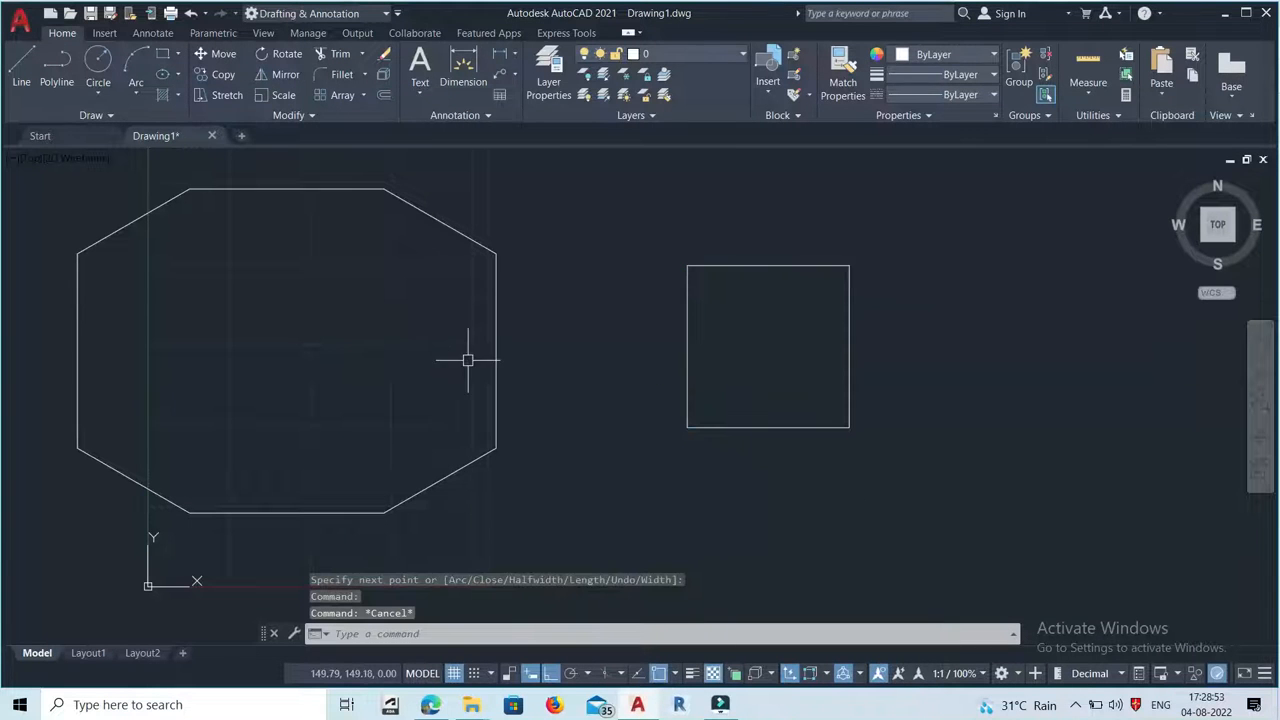
{"action": "left_click", "coordinate": [496, 364]}
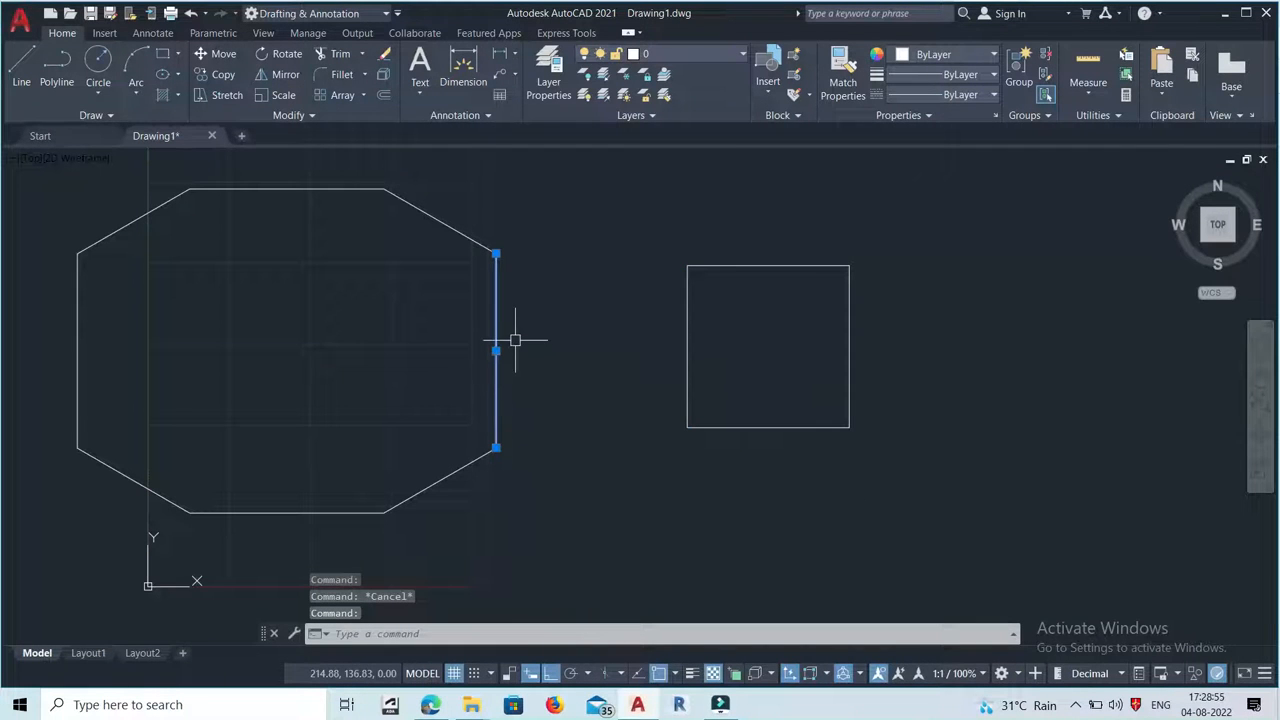
{"action": "key", "text": "Escape"}
{"action": "scroll", "coordinate": [583, 374], "scroll_direction": "down", "scroll_amount": 2}
{"action": "scroll", "coordinate": [577, 371], "scroll_direction": "up", "scroll_amount": 2}
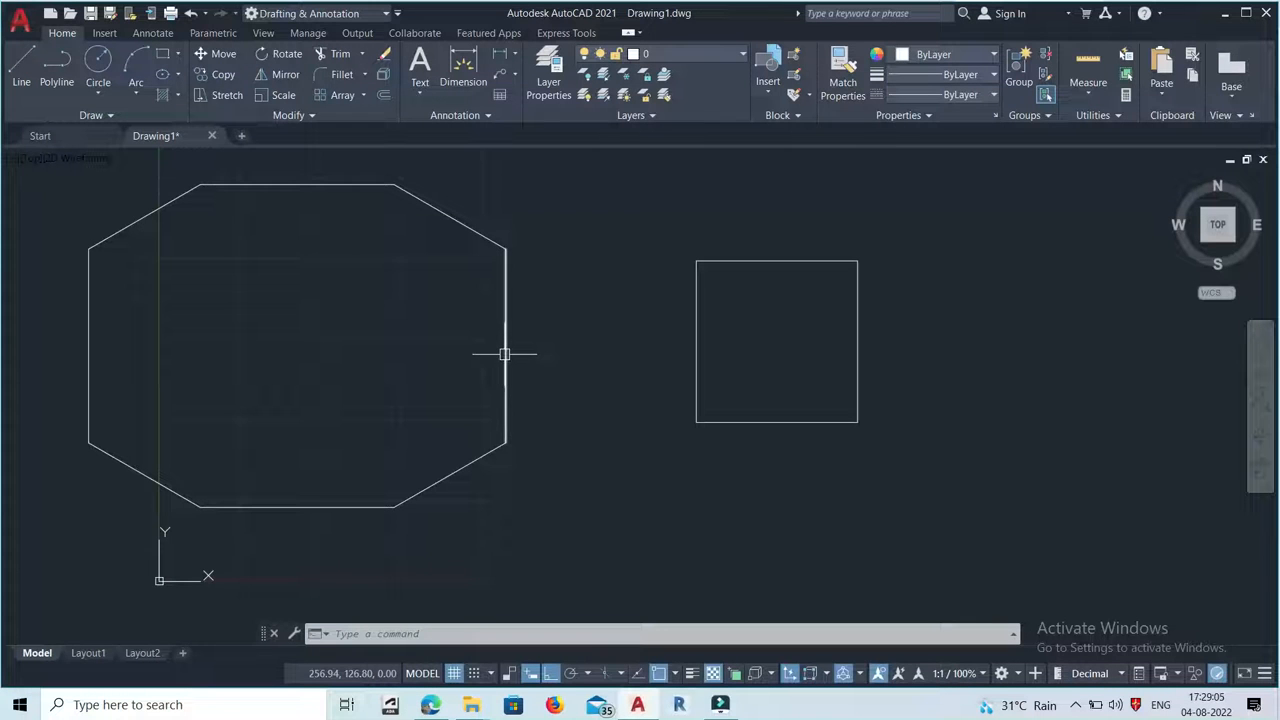
{"action": "left_click", "coordinate": [548, 363]}
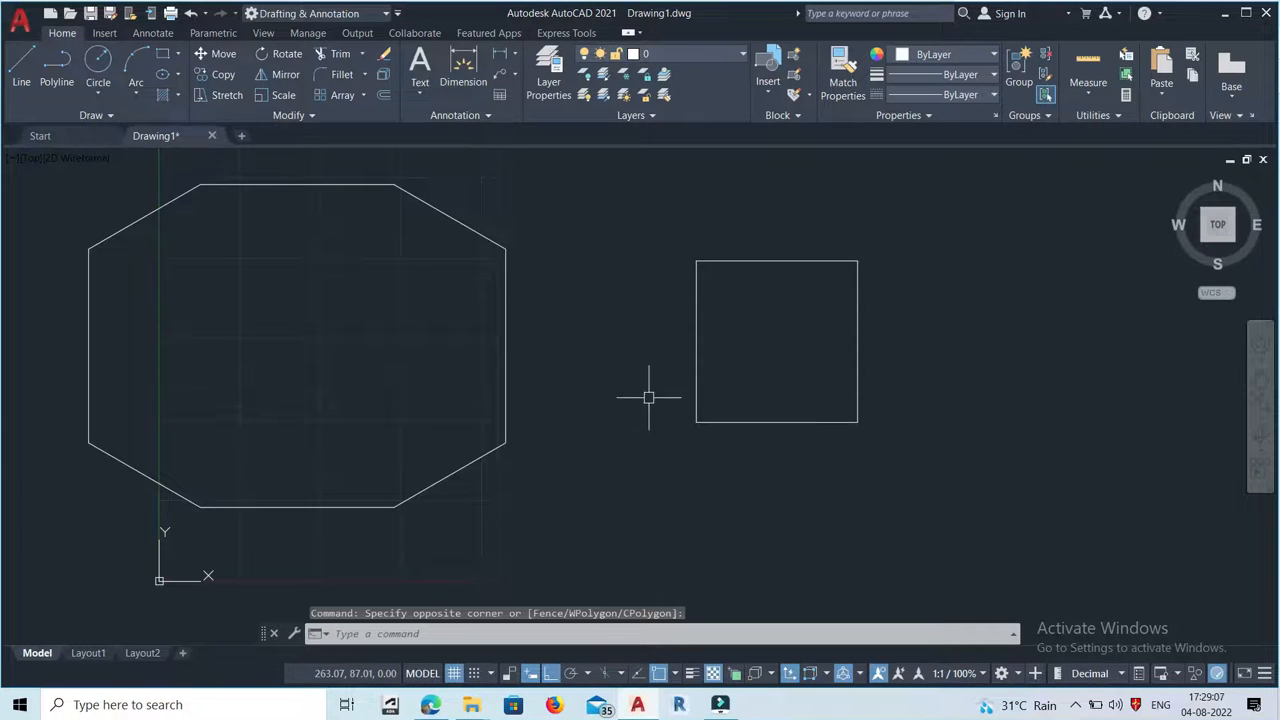
Step: Select the square polyline and convert its left side to an outward-bulging arc with a radius of about 52 units
{"action": "left_click", "coordinate": [697, 370]}
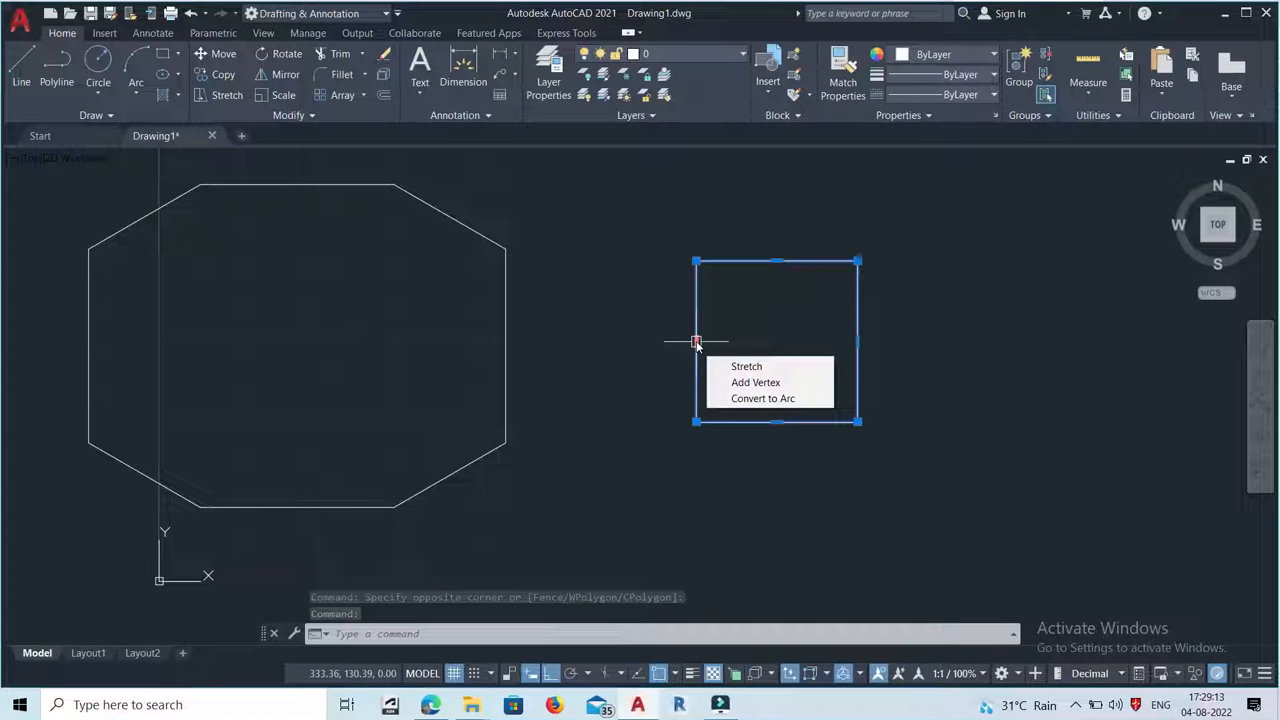
{"action": "mouse_move", "coordinate": [697, 341]}
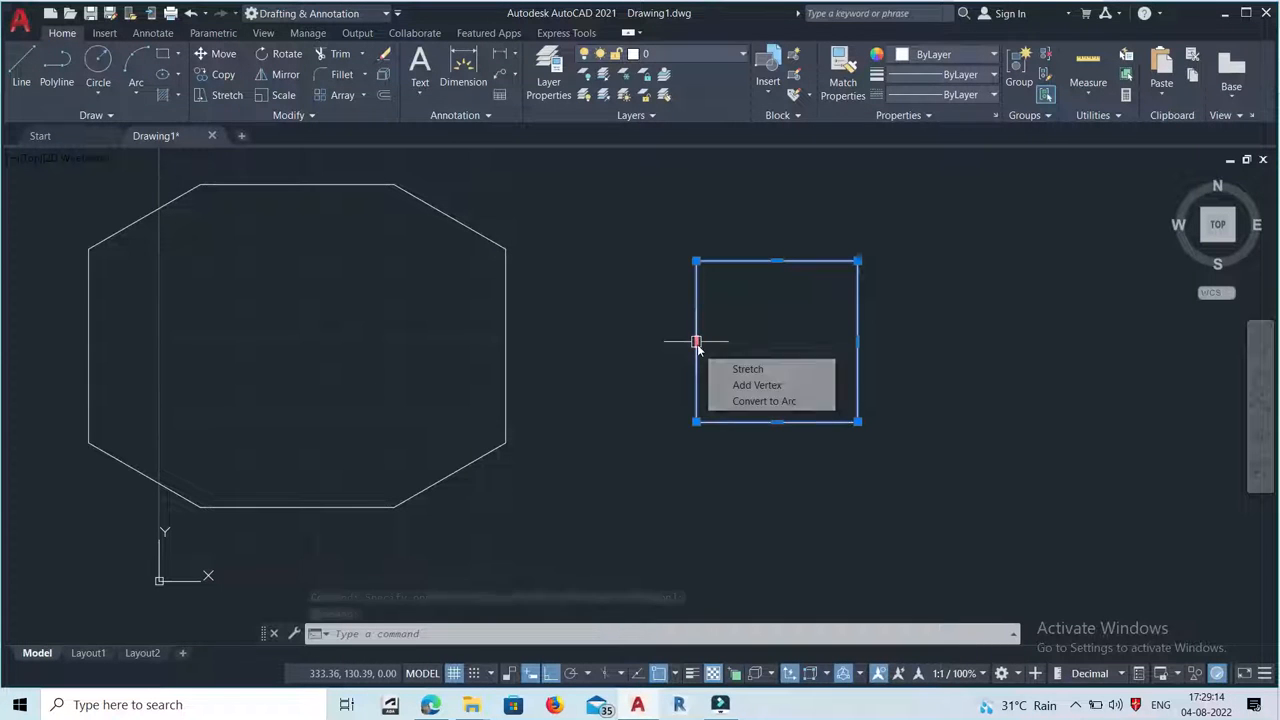
{"action": "left_click", "coordinate": [736, 402]}
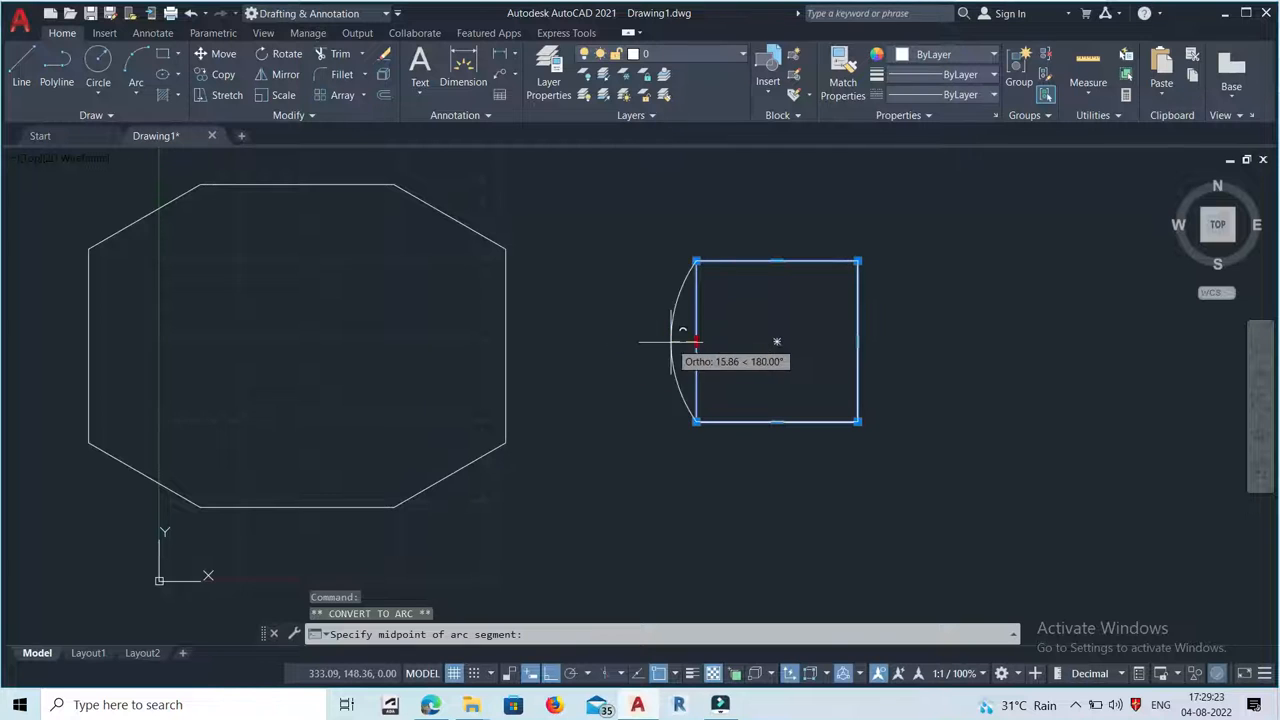
{"action": "left_click", "coordinate": [637, 342]}
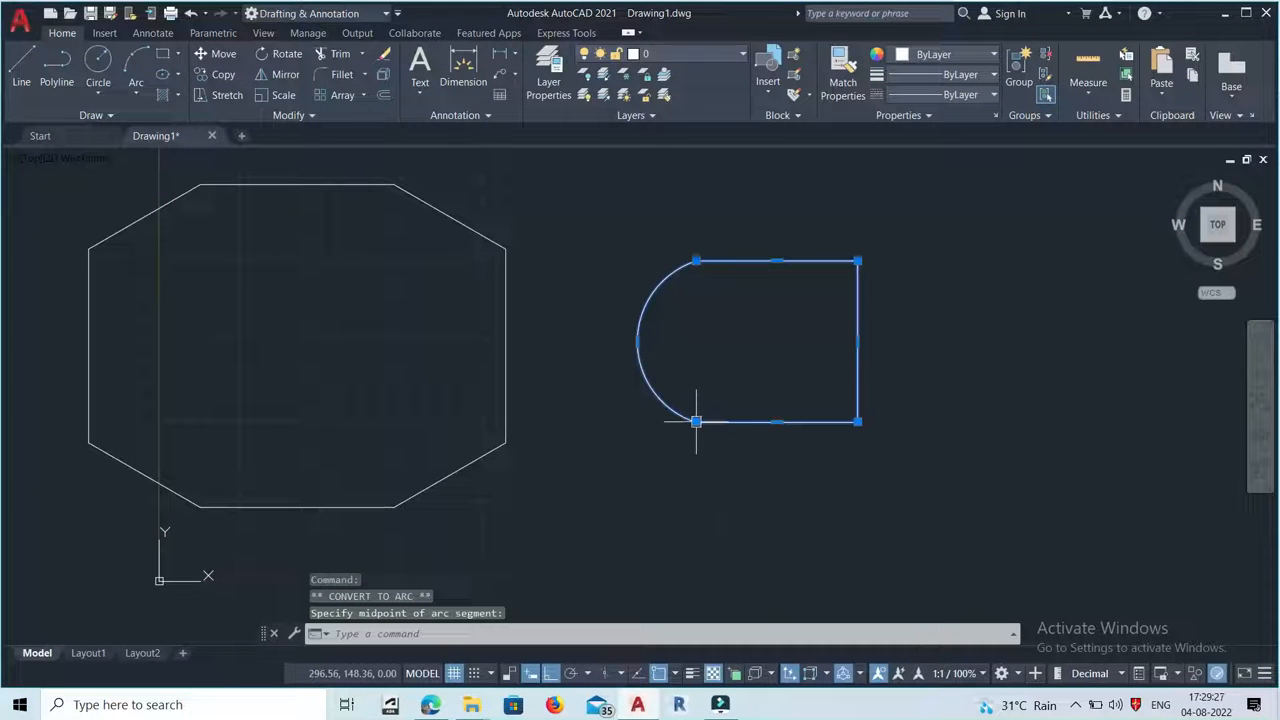
Step: Stretch the polyline's lower-left vertex straight down and its upper-right vertex horizontally outward to the right
{"action": "mouse_move", "coordinate": [697, 422]}
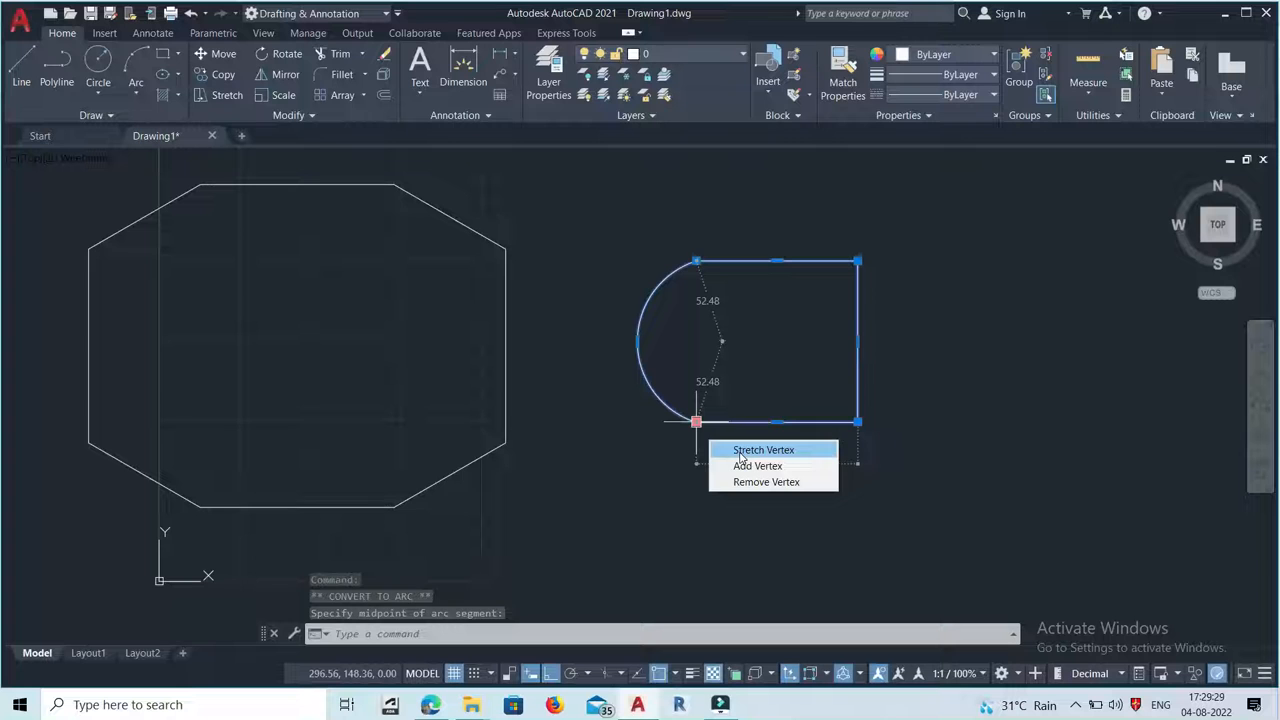
{"action": "left_click", "coordinate": [740, 450]}
{"action": "left_click", "coordinate": [665, 514]}
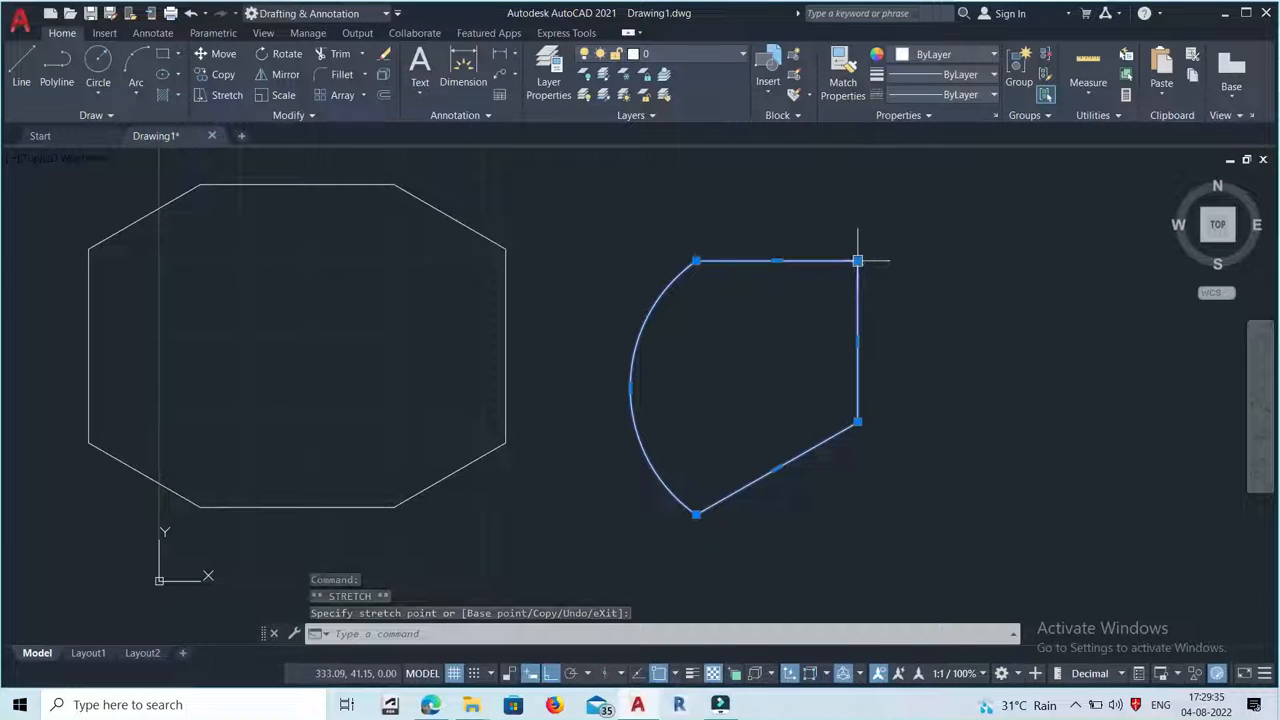
{"action": "mouse_move", "coordinate": [858, 263]}
{"action": "left_click", "coordinate": [922, 286]}
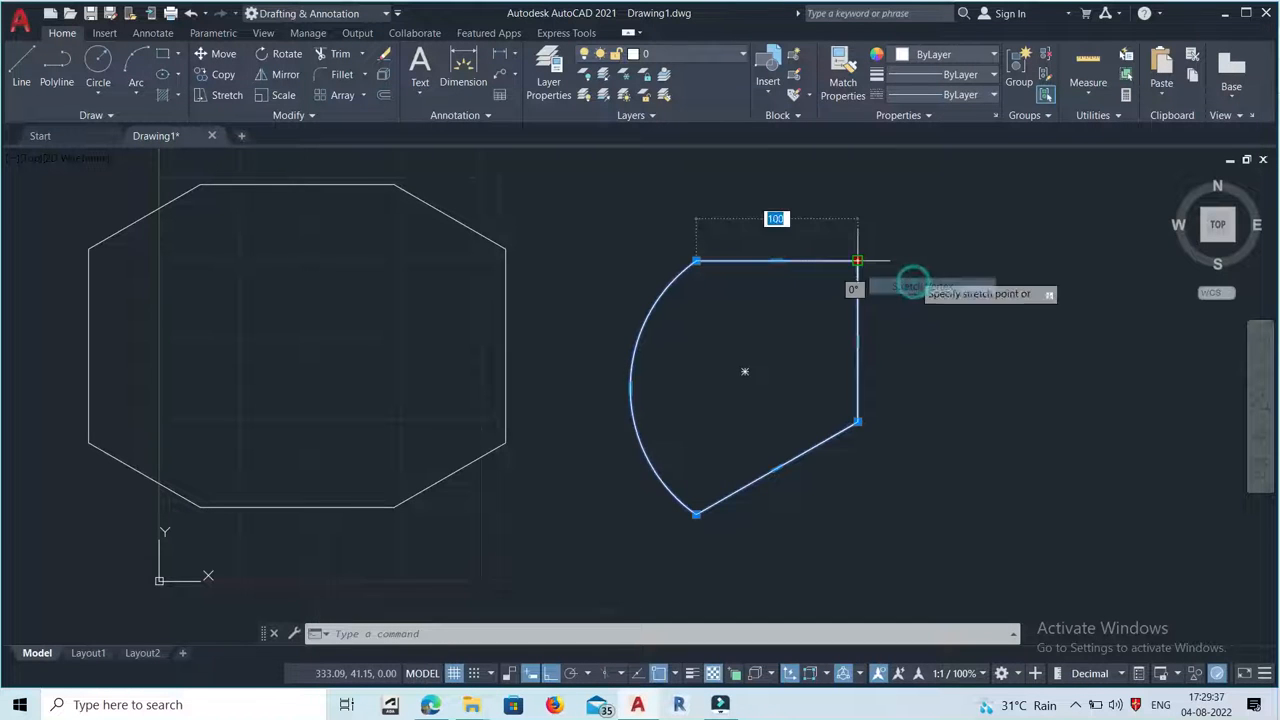
{"action": "left_click", "coordinate": [1071, 265]}
{"action": "scroll", "coordinate": [690, 465], "scroll_direction": "down", "scroll_amount": 2}
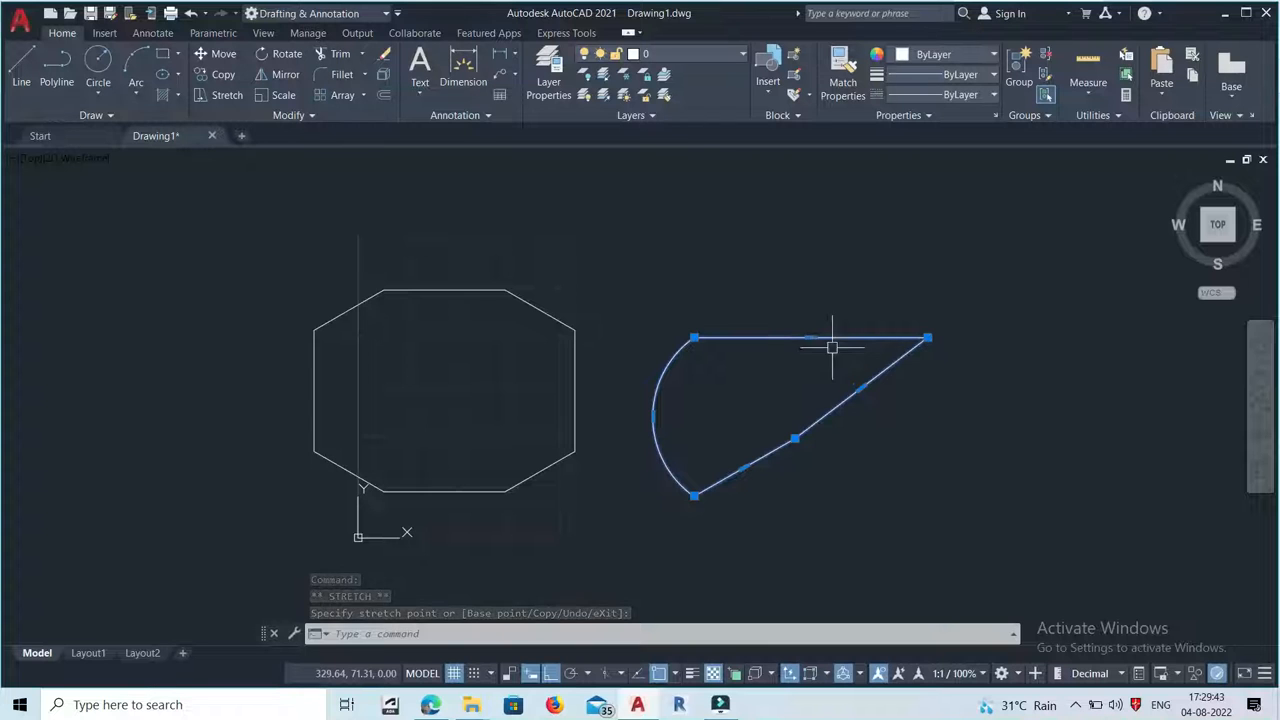
{"action": "mouse_move", "coordinate": [810, 340]}
{"action": "left_click", "coordinate": [845, 362]}
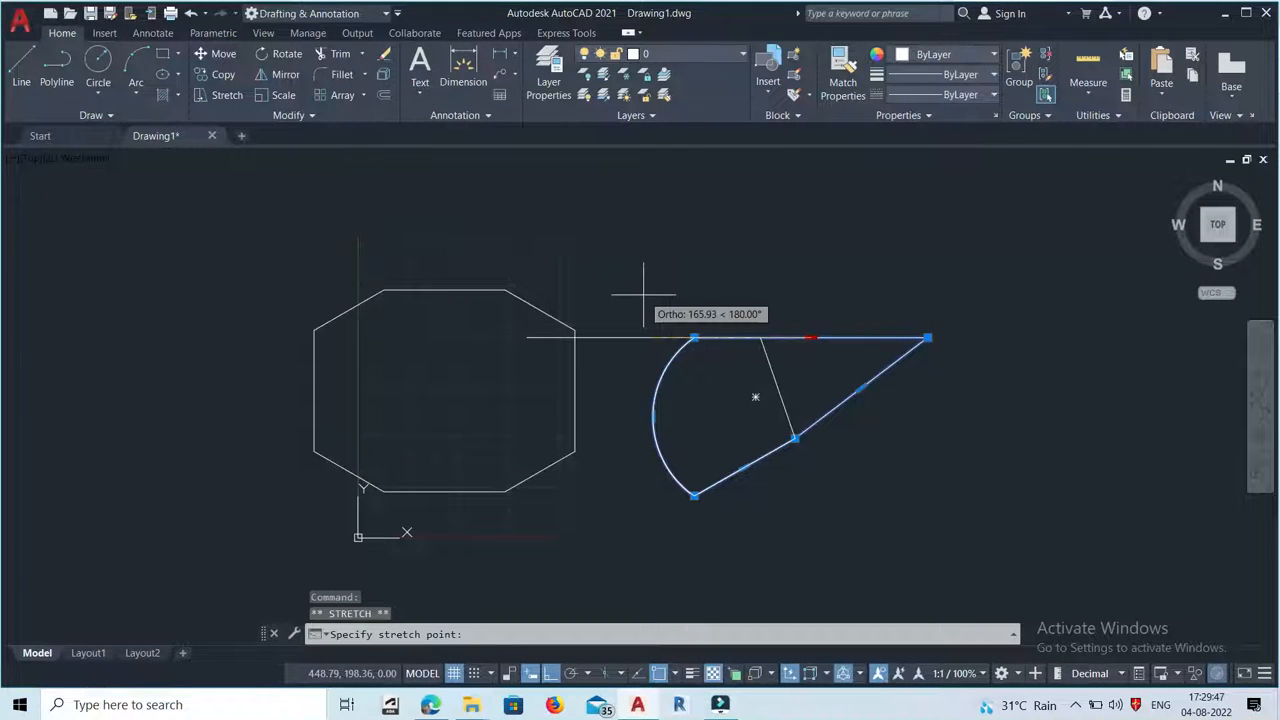
{"action": "scroll", "coordinate": [641, 295], "scroll_direction": "down", "scroll_amount": 2}
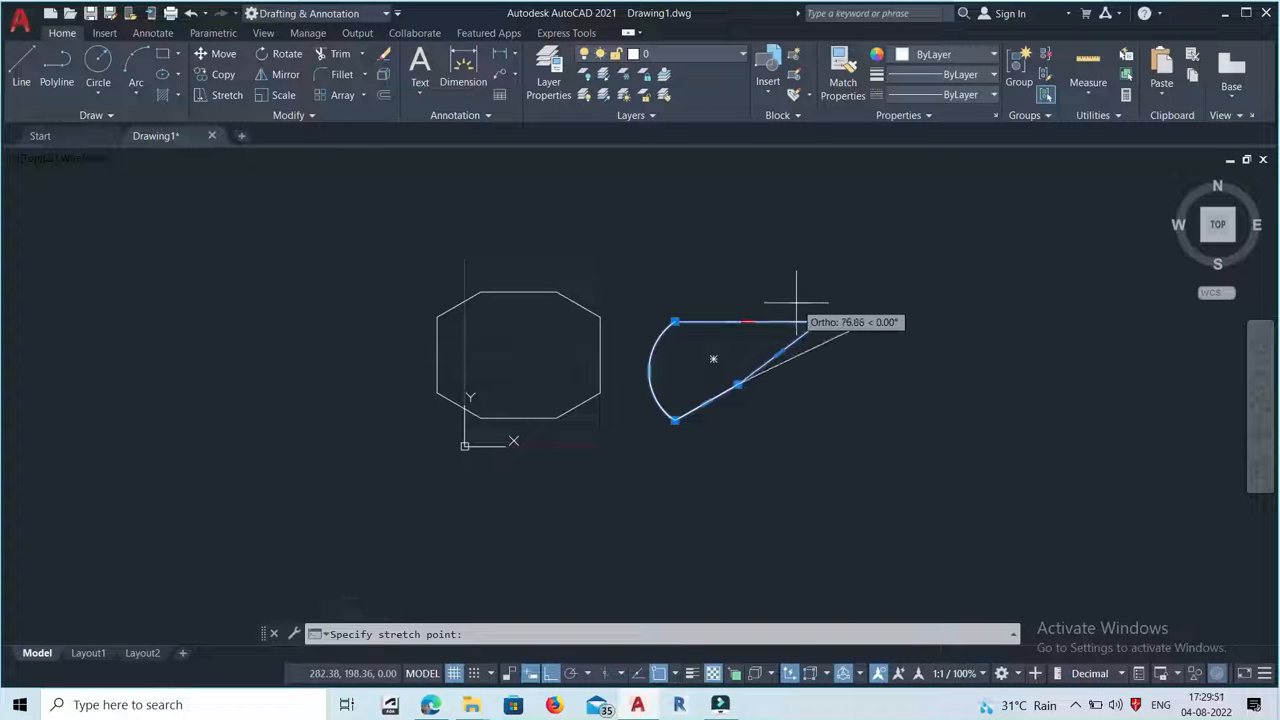
{"action": "key", "text": "Escape"}
Step: Add a vertex above the midpoint of the polyline's top side and another to the right of the new upper-right side
{"action": "mouse_move", "coordinate": [767, 313]}
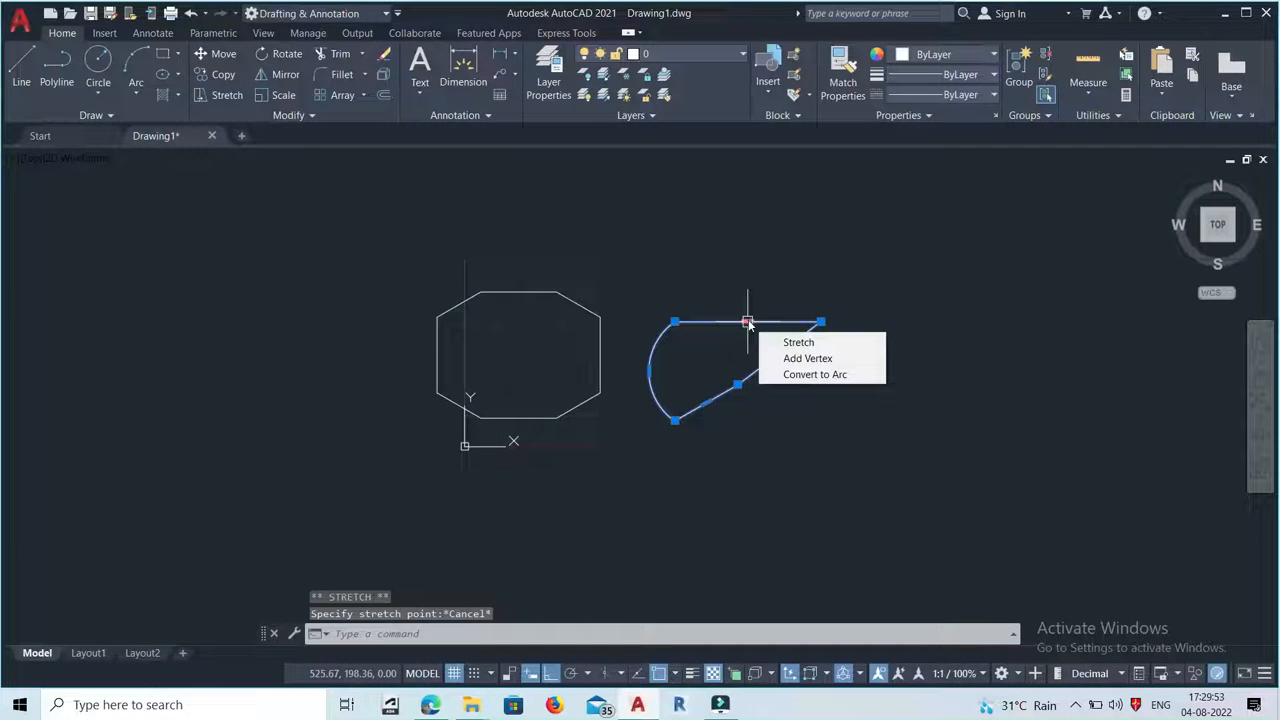
{"action": "left_click", "coordinate": [778, 358]}
{"action": "left_click", "coordinate": [755, 221]}
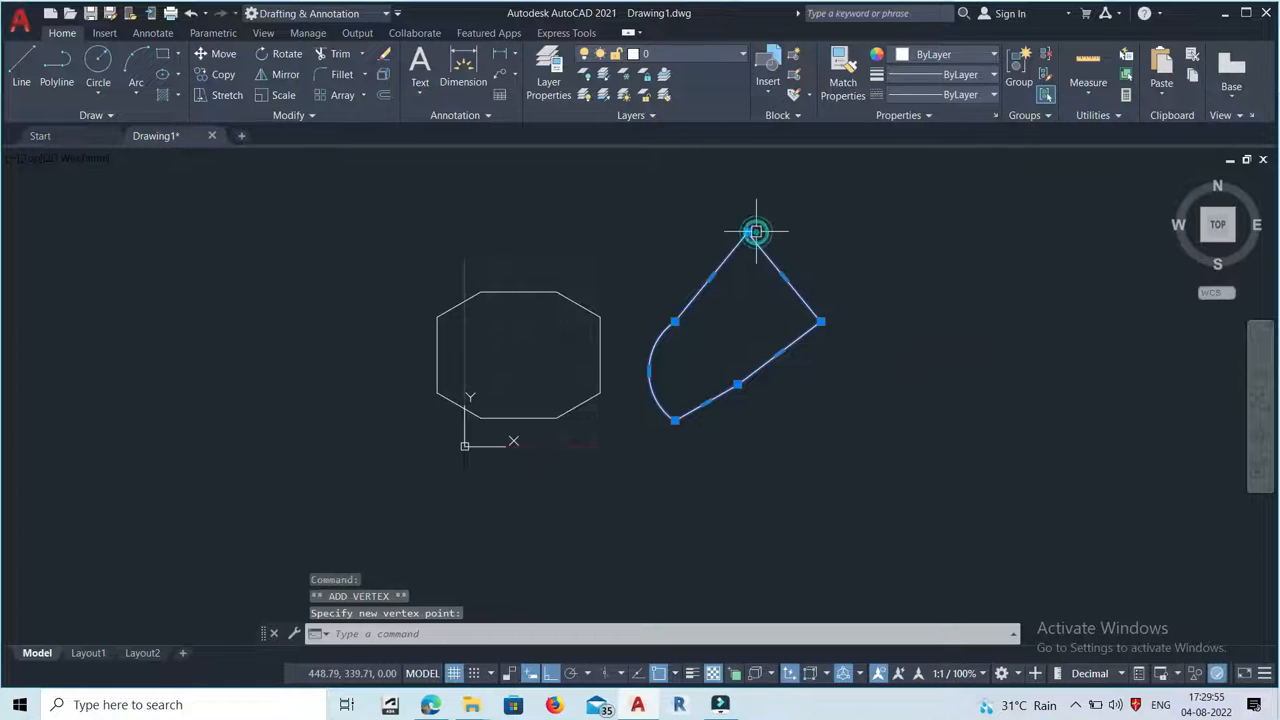
{"action": "scroll", "coordinate": [745, 245], "scroll_direction": "up", "scroll_amount": 2}
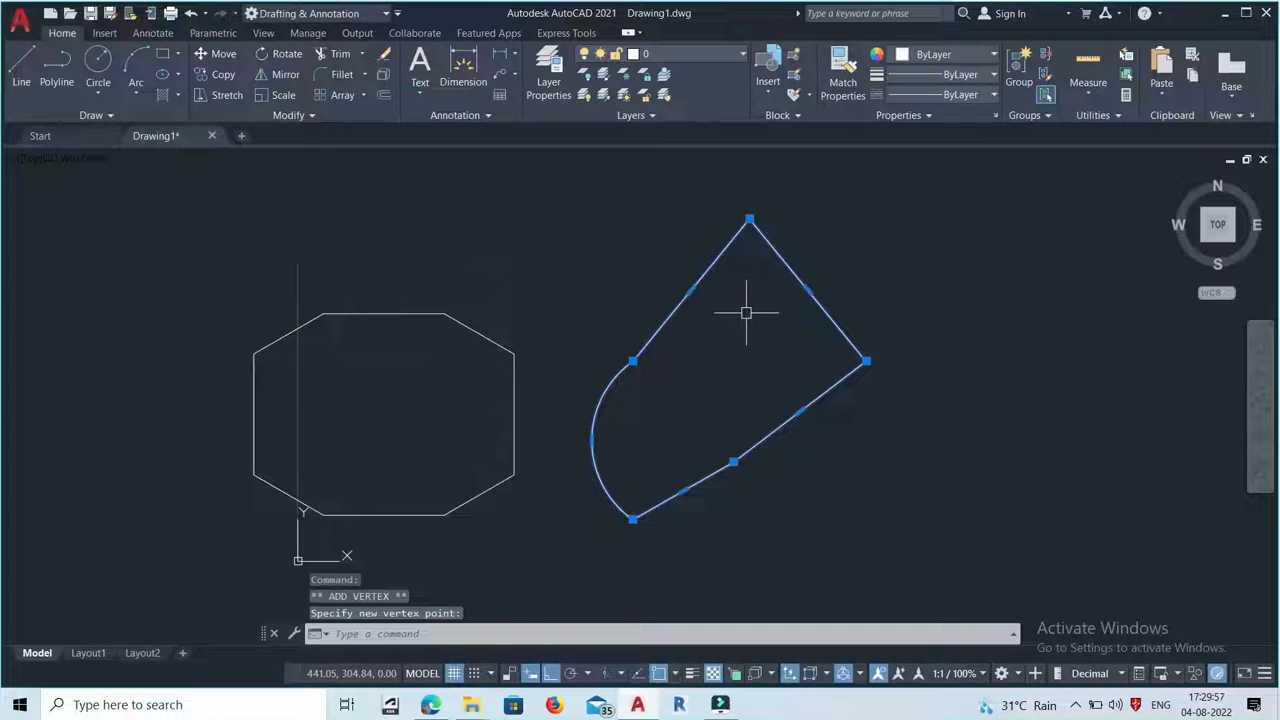
{"action": "scroll", "coordinate": [740, 300], "scroll_direction": "down", "scroll_amount": 2}
{"action": "scroll", "coordinate": [726, 243], "scroll_direction": "up", "scroll_amount": 4}
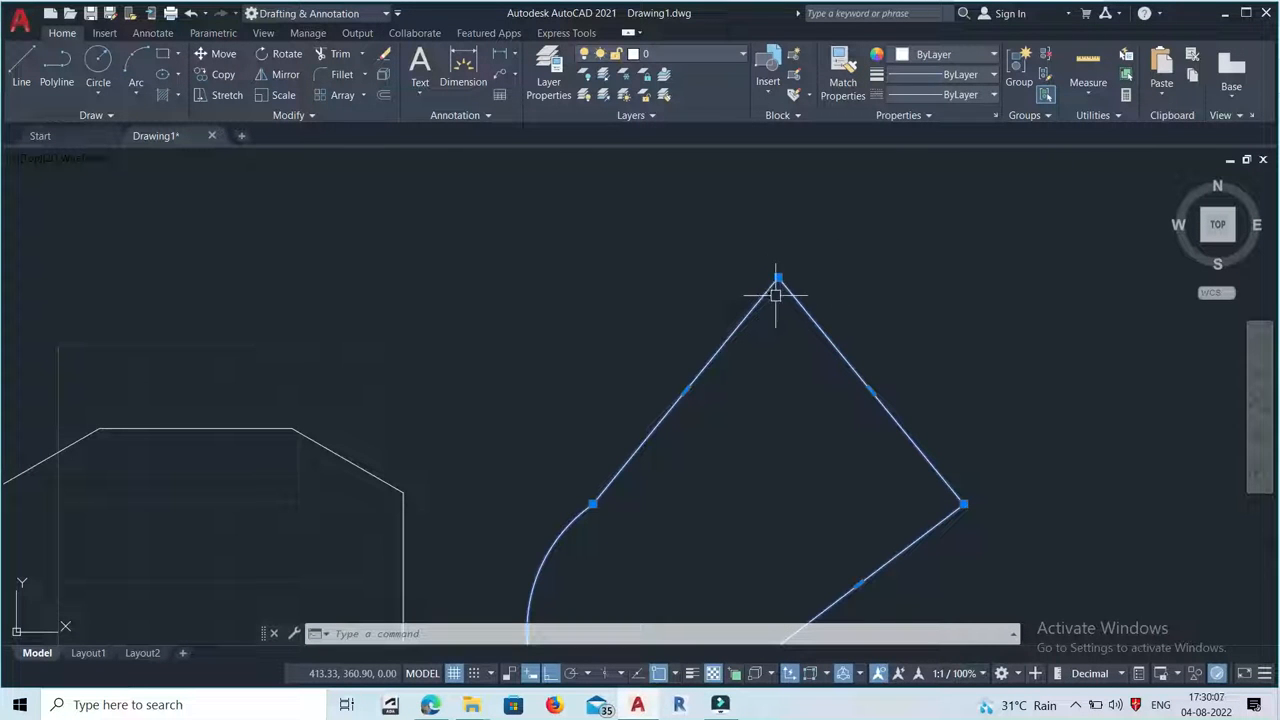
{"action": "scroll", "coordinate": [773, 286], "scroll_direction": "down", "scroll_amount": 4}
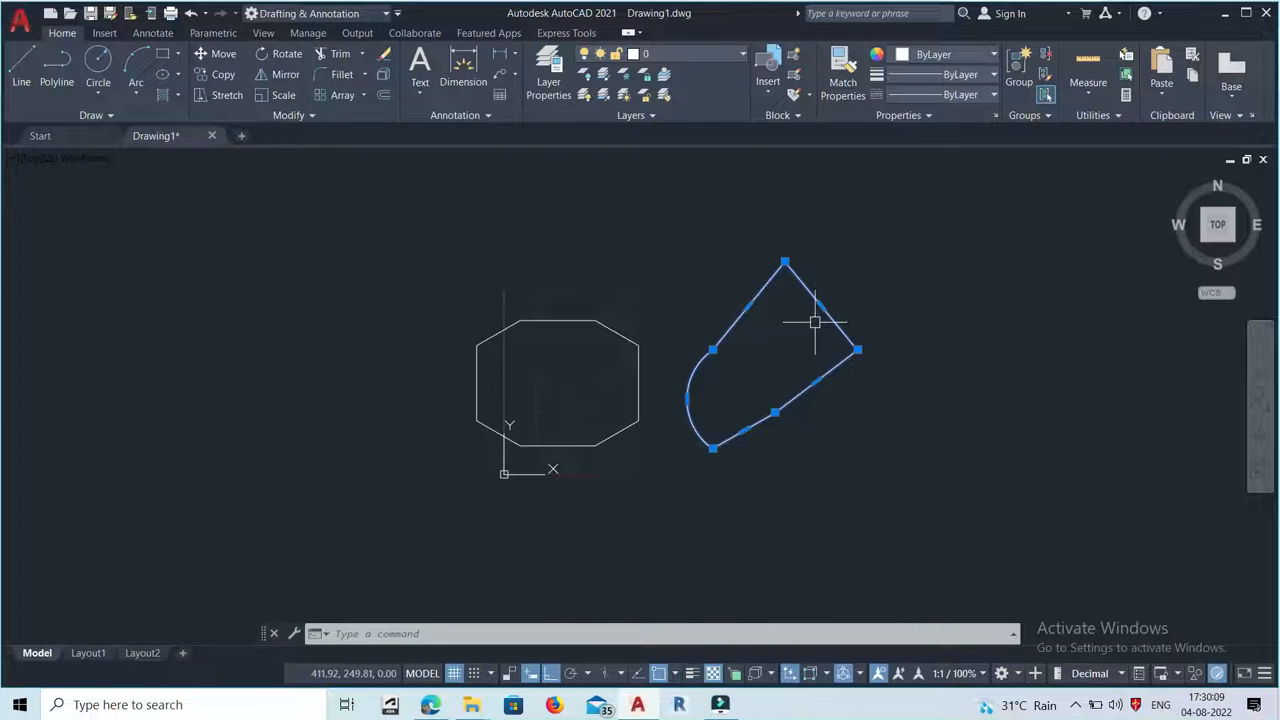
{"action": "mouse_move", "coordinate": [820, 305]}
{"action": "left_click", "coordinate": [858, 337]}
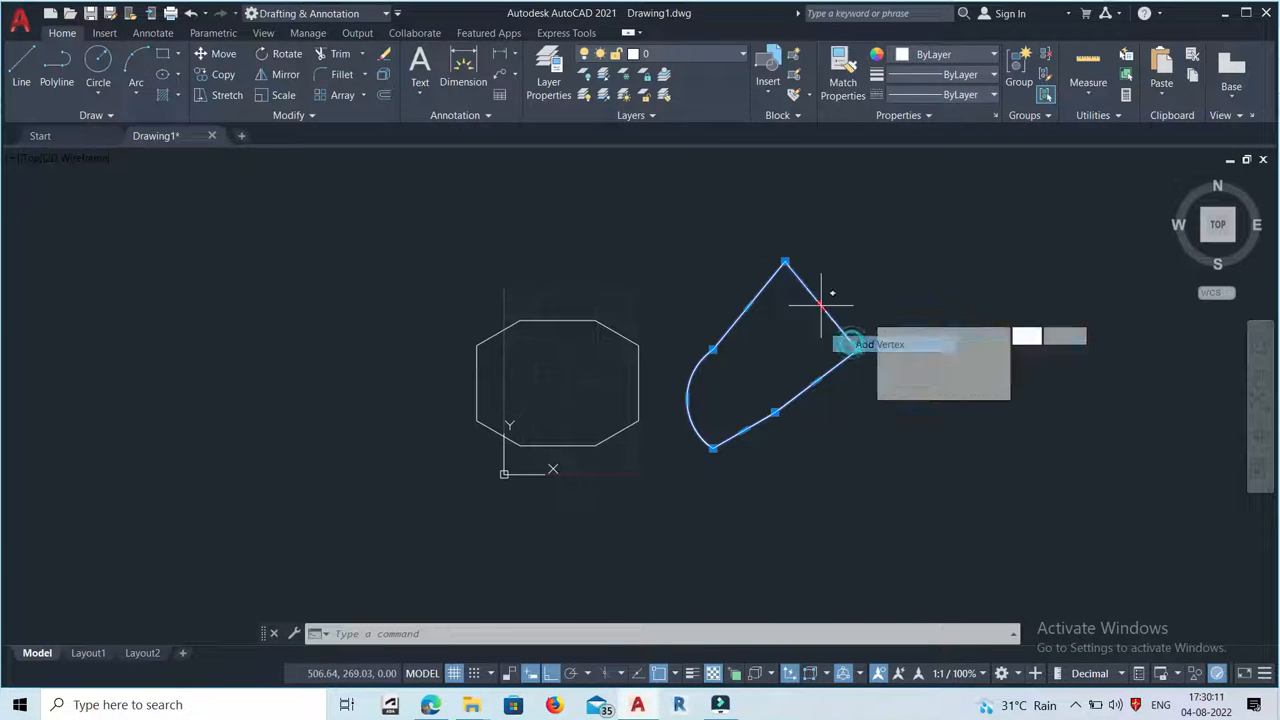
{"action": "left_click", "coordinate": [917, 234]}
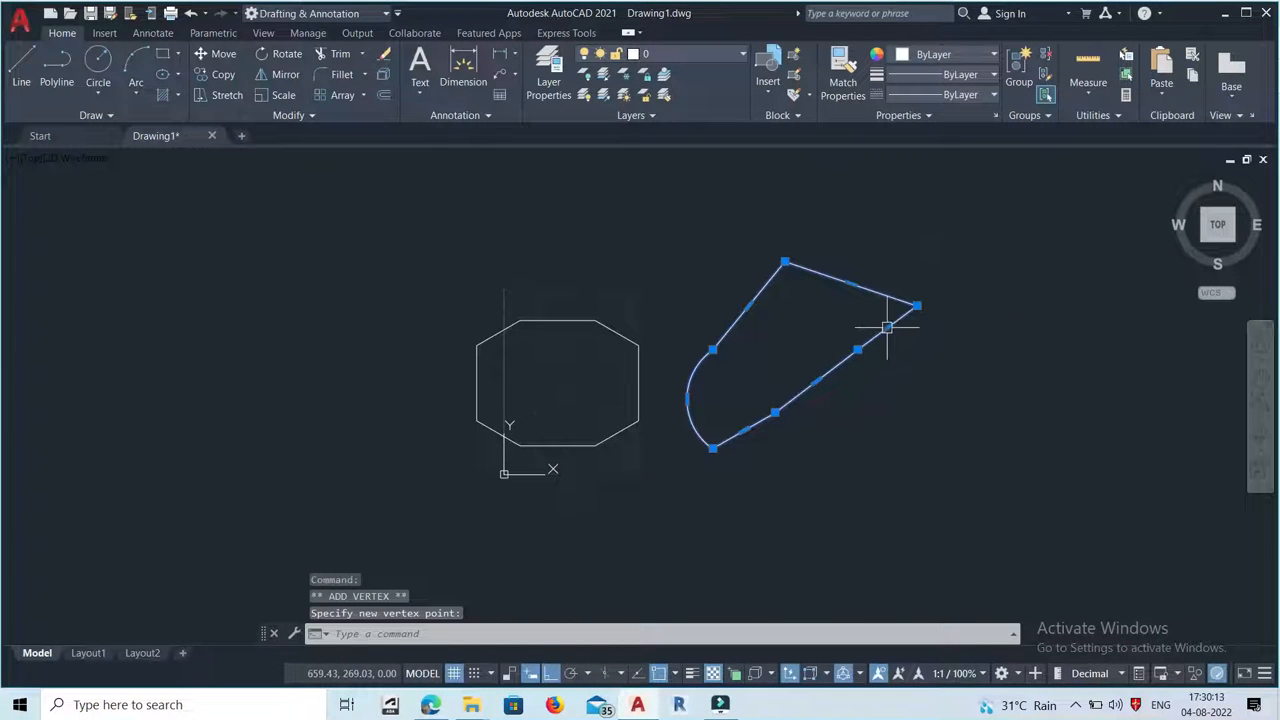
Step: Convert the short segment below the polyline's rightmost vertex to a large, nearly circular arc bulging toward the lower right
{"action": "mouse_move", "coordinate": [887, 327]}
{"action": "left_click", "coordinate": [928, 386]}
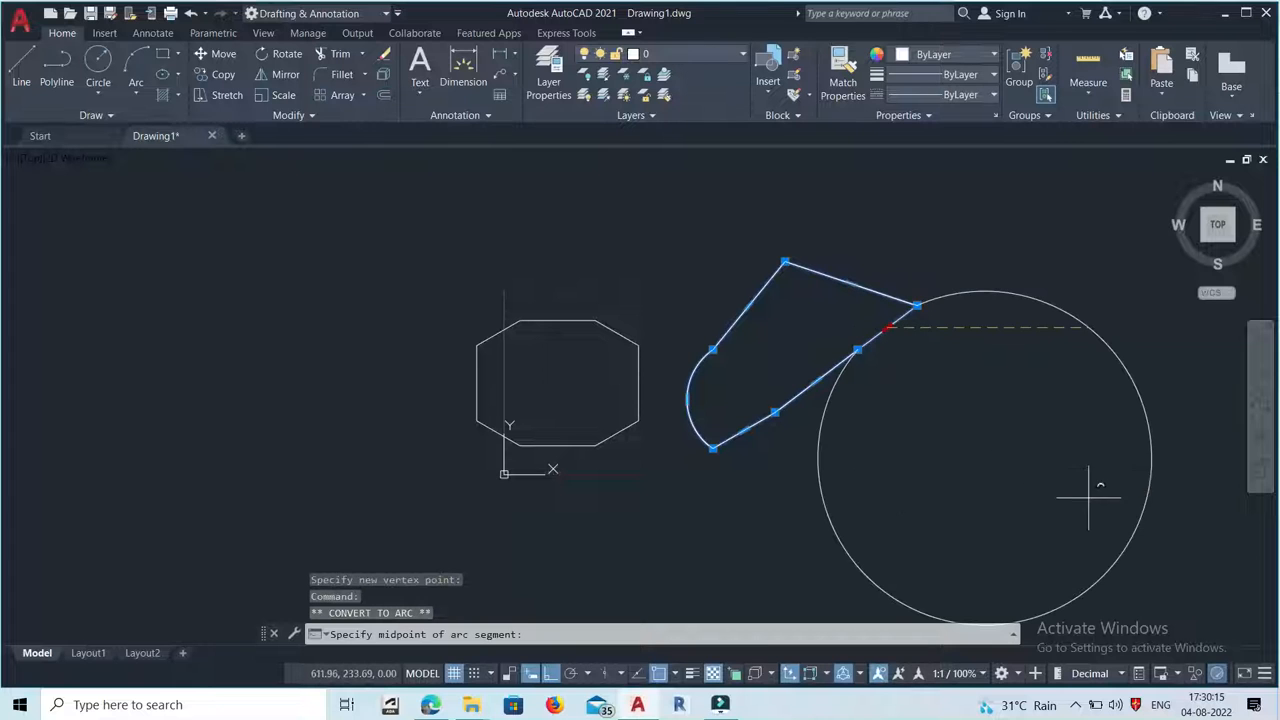
{"action": "scroll", "coordinate": [869, 353], "scroll_direction": "down", "scroll_amount": 2}
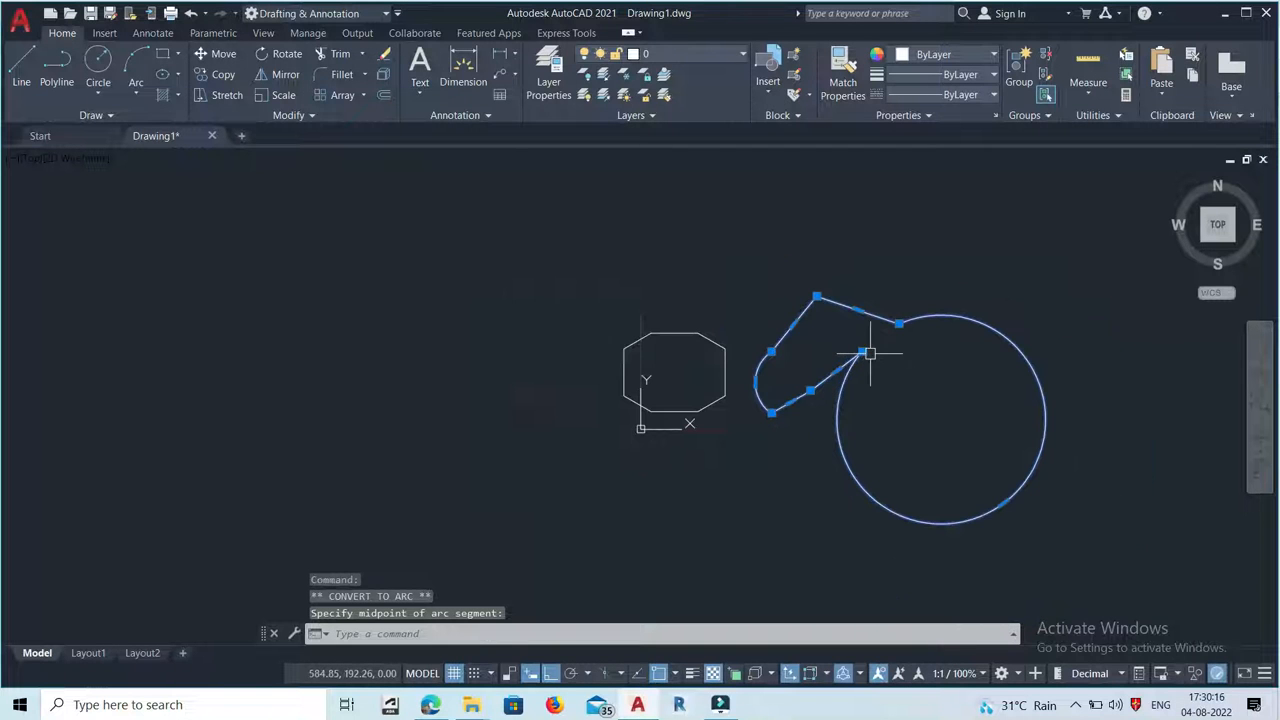
Step: Stretch the vertex between the polyline's two lower straight sides about 362 units straight down
{"action": "left_click", "coordinate": [816, 387]}
{"action": "mouse_move", "coordinate": [811, 386]}
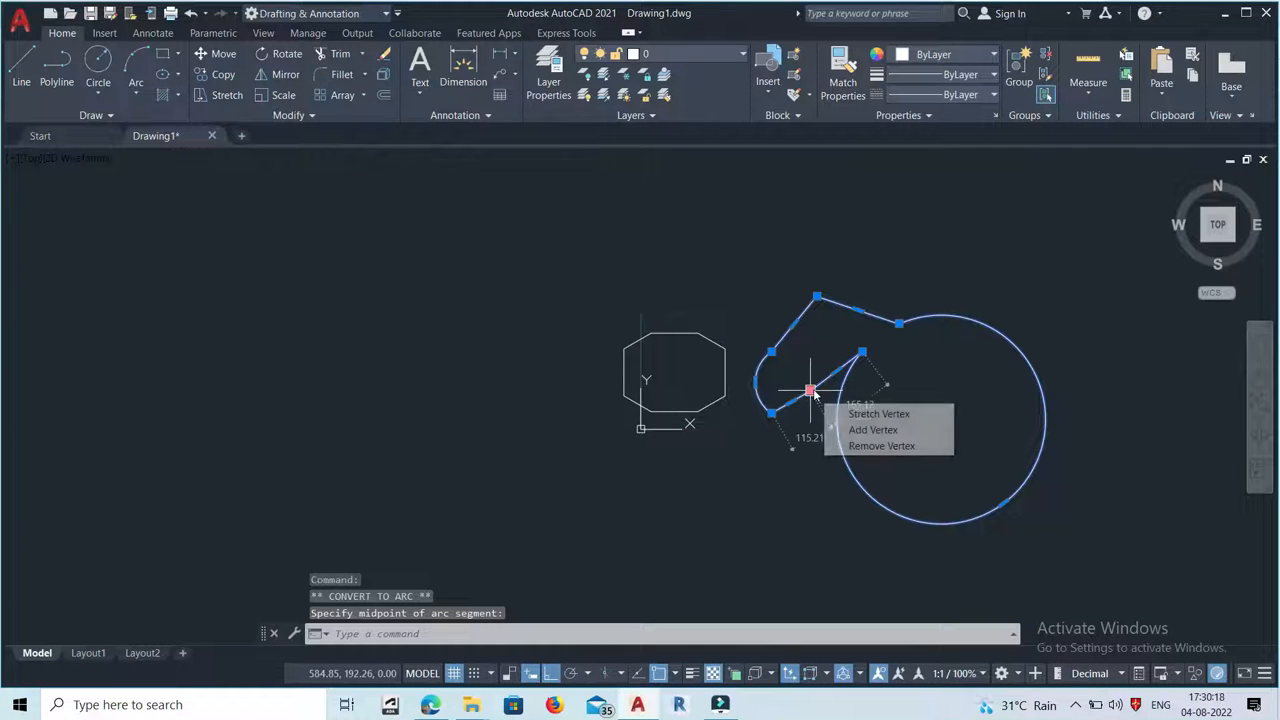
{"action": "left_click", "coordinate": [858, 414]}
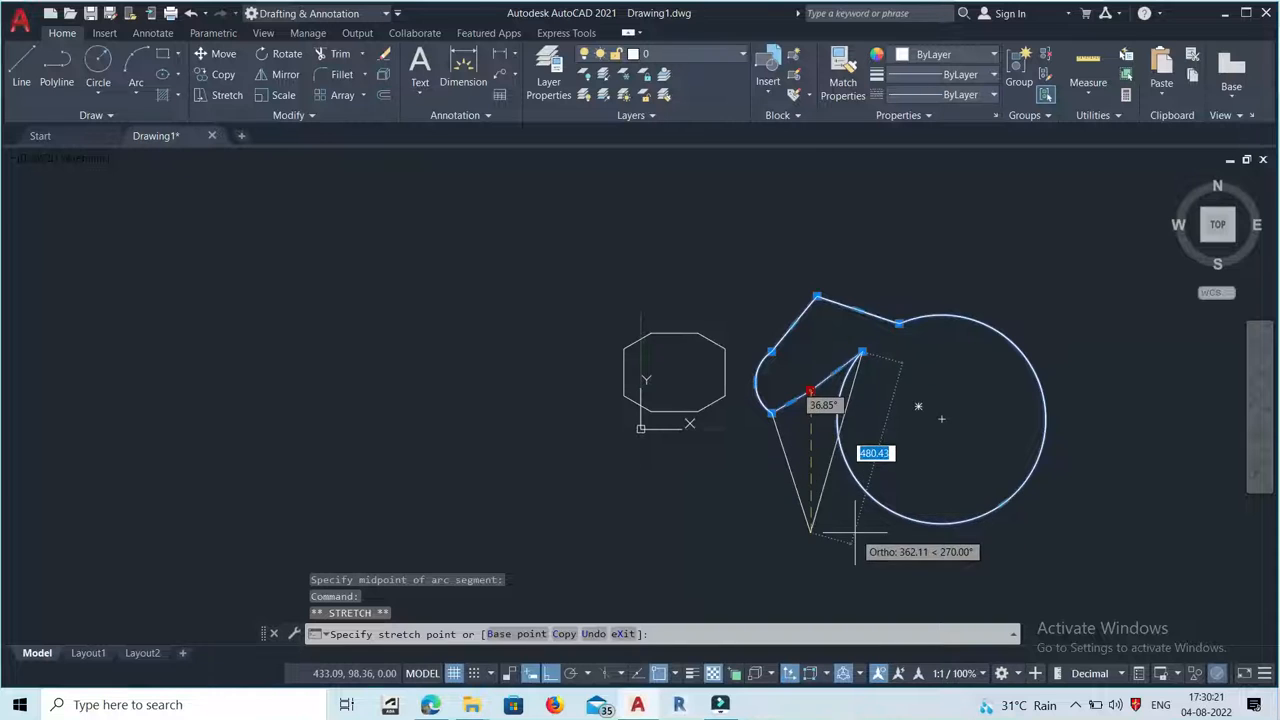
{"action": "left_click", "coordinate": [858, 530]}
{"action": "scroll", "coordinate": [905, 440], "scroll_direction": "down", "scroll_amount": 2}
{"action": "scroll", "coordinate": [905, 440], "scroll_direction": "up", "scroll_amount": 2}
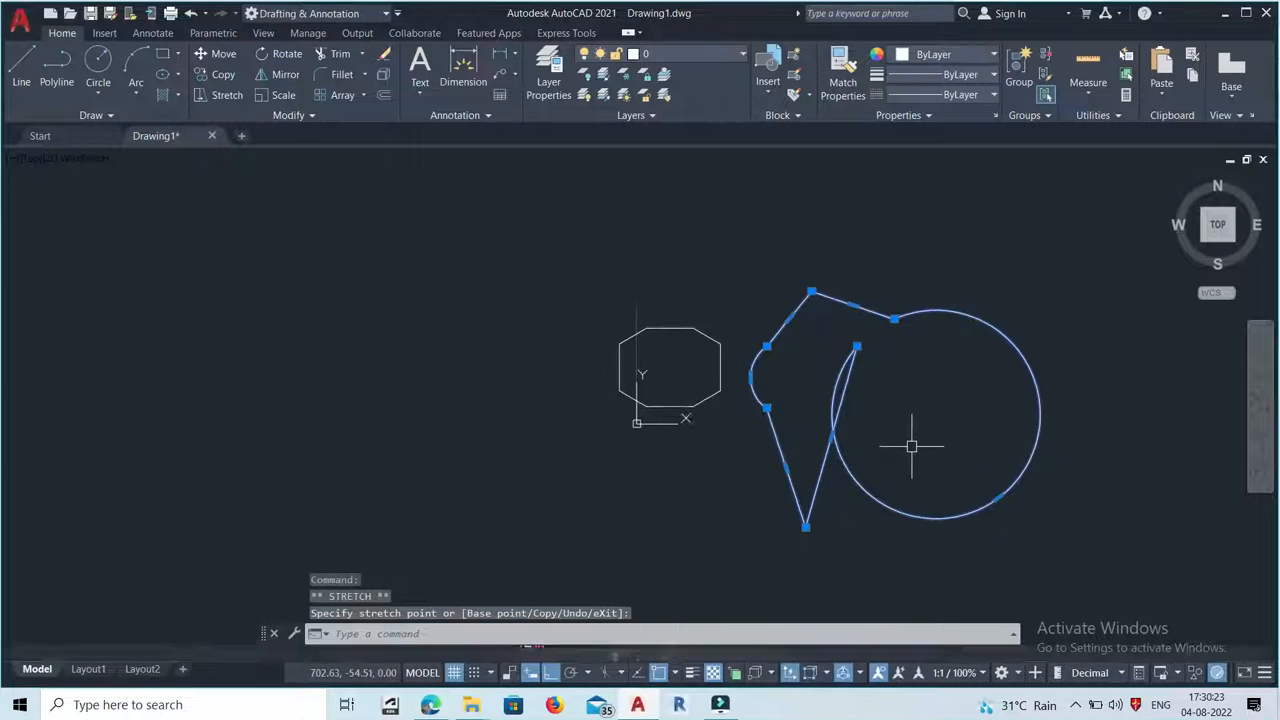
{"action": "middle_click_drag", "start_coordinate": [902, 449], "coordinate": [858, 426]}
{"action": "scroll", "coordinate": [780, 368], "scroll_direction": "down", "scroll_amount": 2}
{"action": "scroll", "coordinate": [912, 411], "scroll_direction": "up", "scroll_amount": 2}
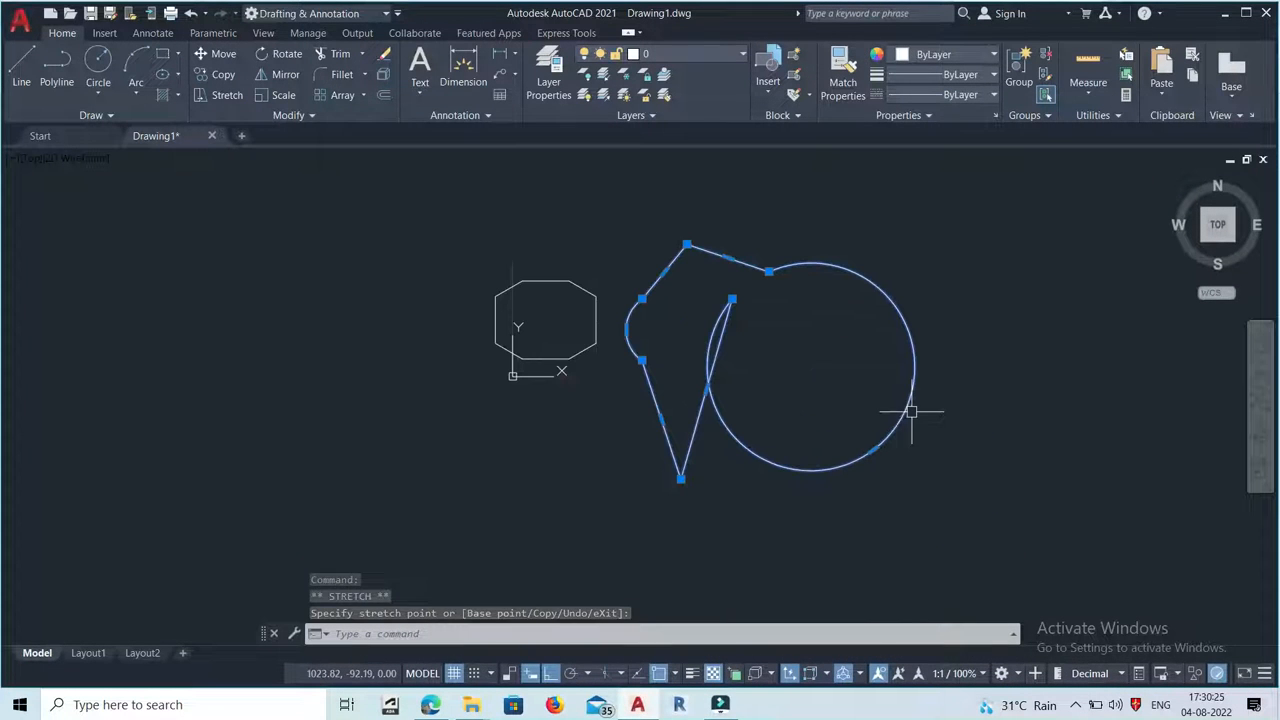
Step: Try moving the eight-sided figure's top segment upward by its midpoint grip, and undo the move
{"action": "scroll", "coordinate": [530, 280], "scroll_direction": "up", "scroll_amount": 3}
{"action": "left_click", "coordinate": [590, 281]}
{"action": "left_click", "coordinate": [597, 281]}
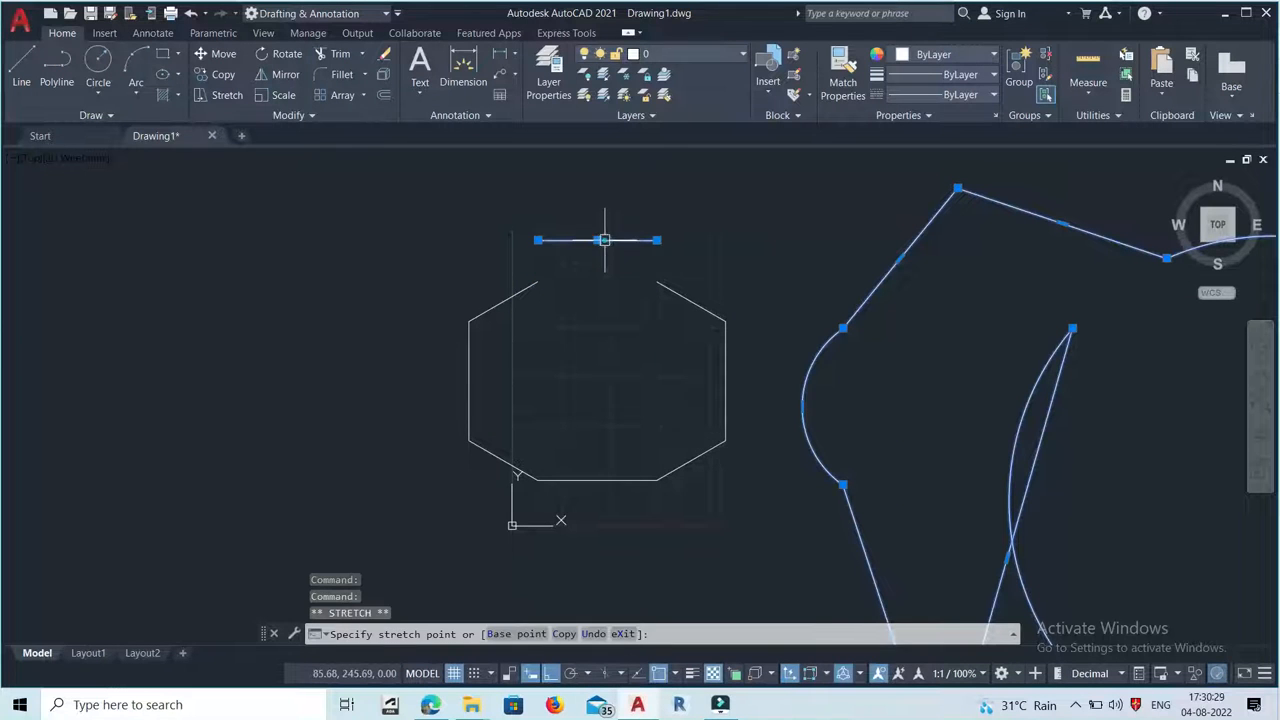
{"action": "left_click", "coordinate": [597, 240]}
{"action": "left_click", "coordinate": [599, 314]}
{"action": "key", "text": "Escape"}
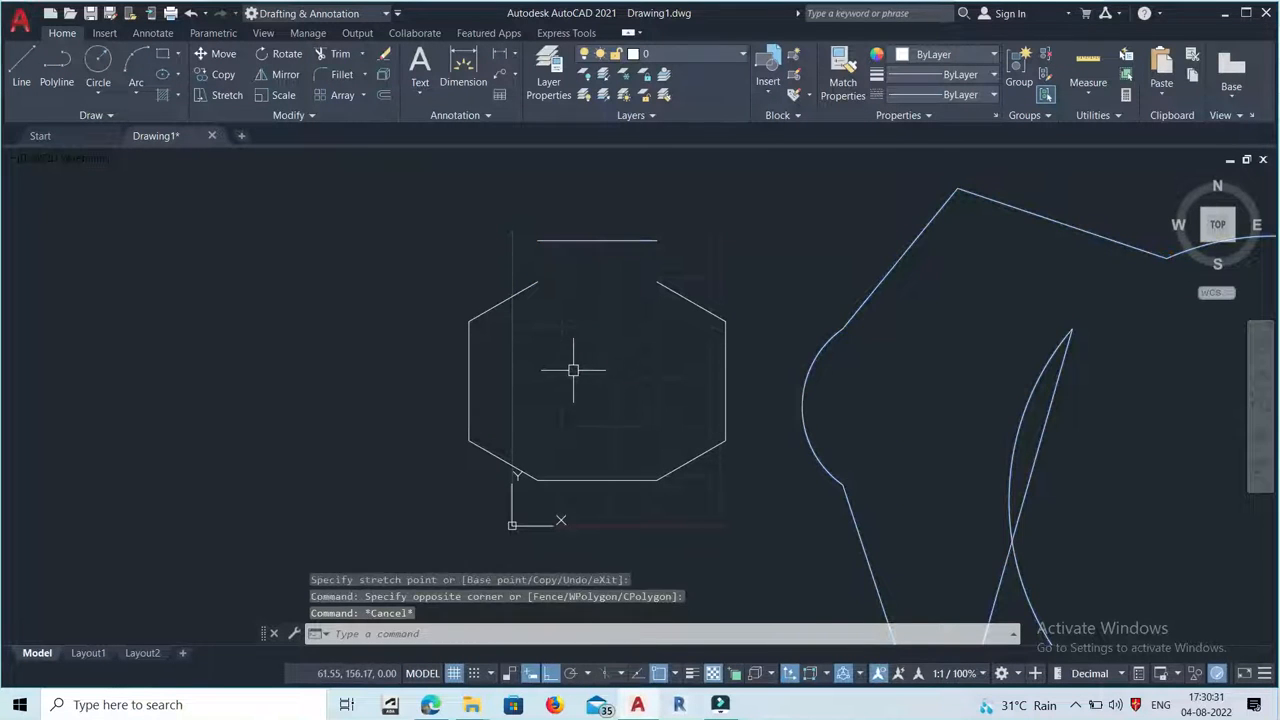
{"action": "key", "text": "ctrl+z"}
{"action": "scroll", "coordinate": [489, 318], "scroll_direction": "down", "scroll_amount": 4}
{"action": "scroll", "coordinate": [471, 277], "scroll_direction": "up", "scroll_amount": 5}
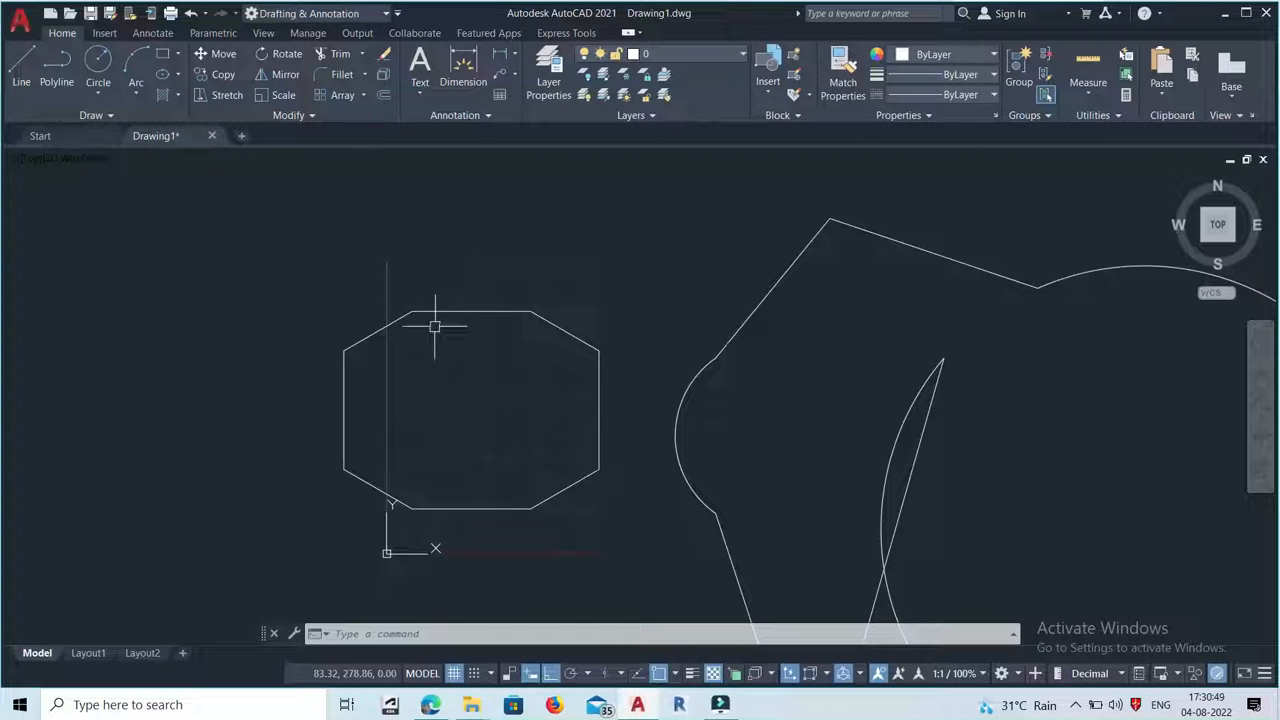
Step: Join the eight-sided figure's separate lines into one polyline and select the joined figure
{"action": "left_click", "coordinate": [289, 116]}
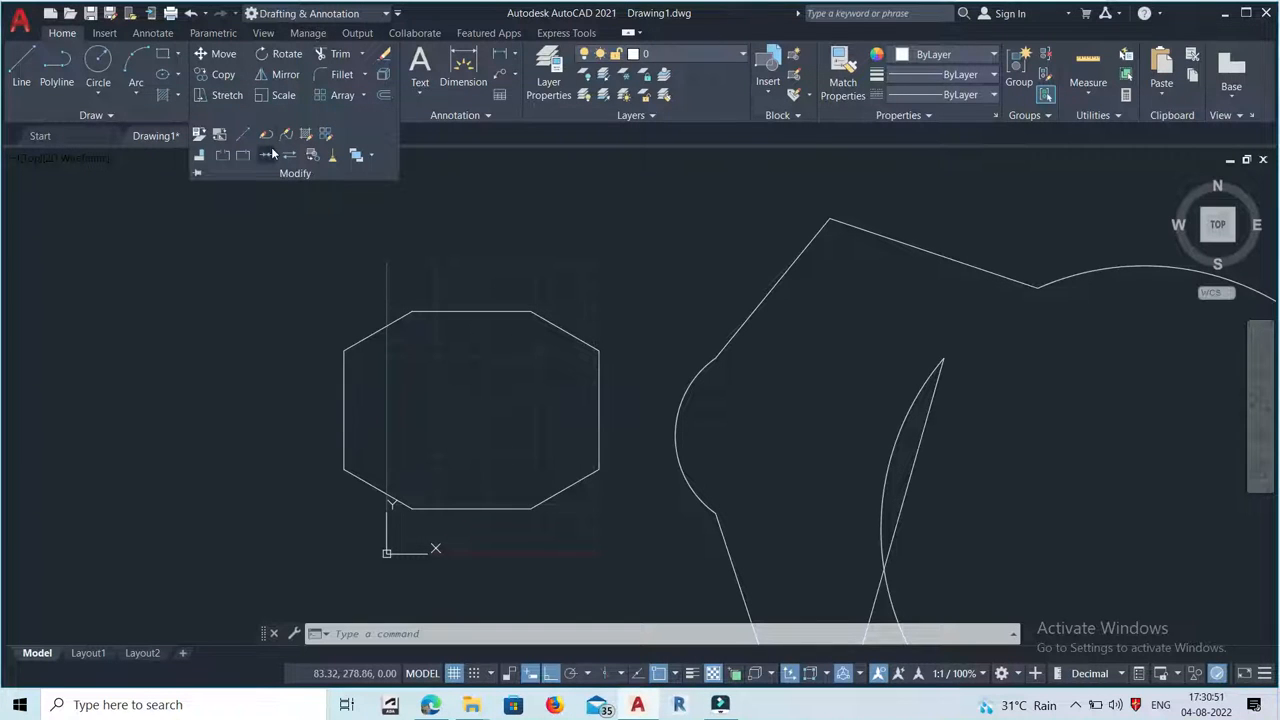
{"action": "left_click", "coordinate": [269, 155]}
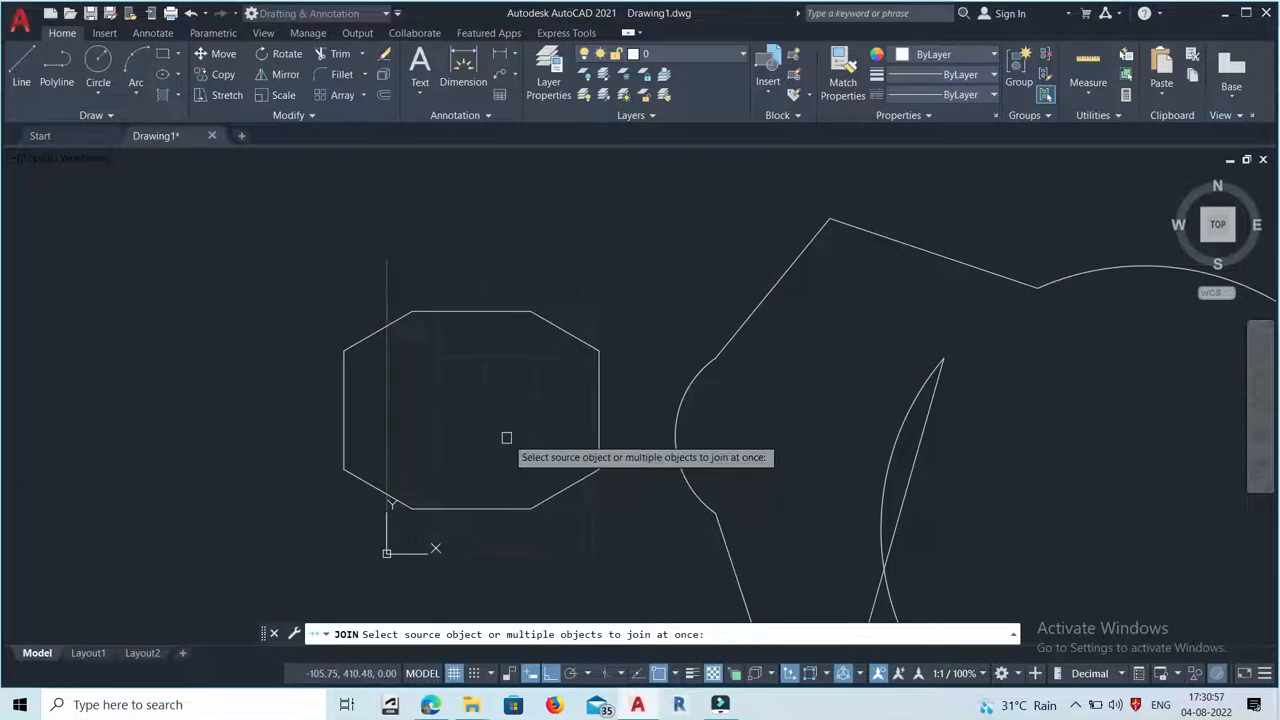
{"action": "scroll", "coordinate": [506, 437], "scroll_direction": "down", "scroll_amount": 2}
{"action": "left_click", "coordinate": [571, 523]}
{"action": "left_click", "coordinate": [373, 313]}
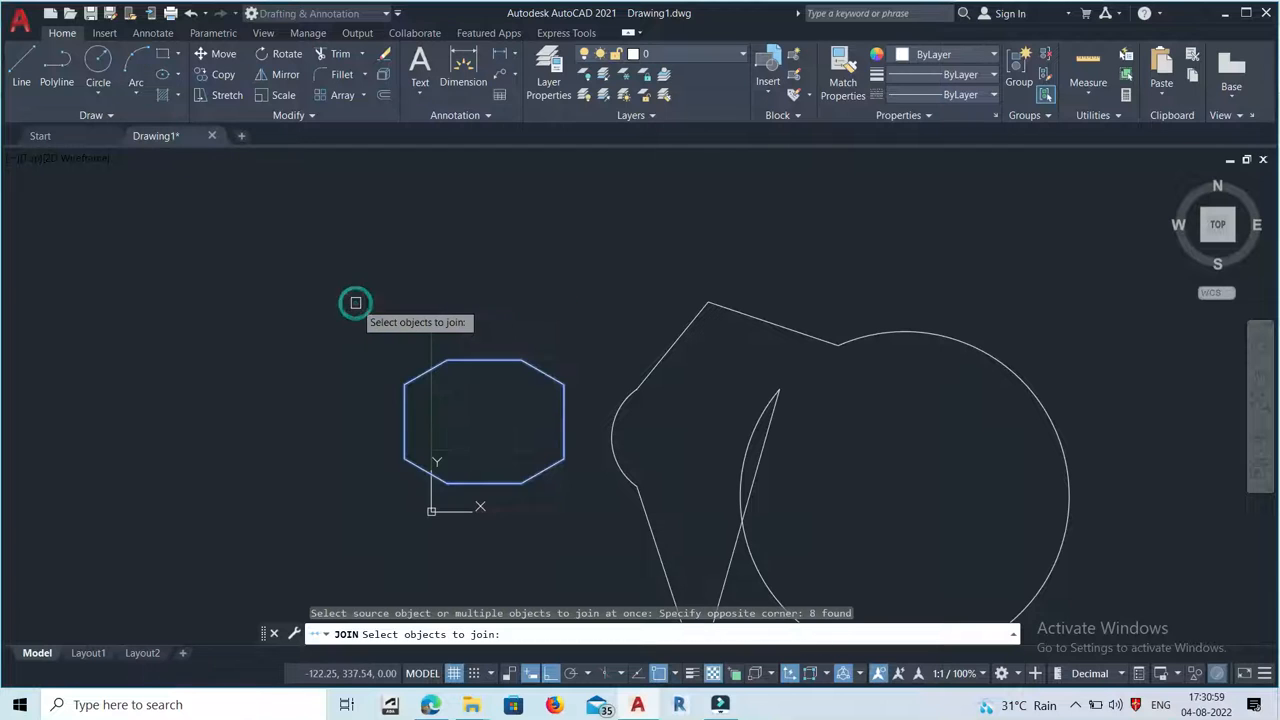
{"action": "key", "text": "Return"}
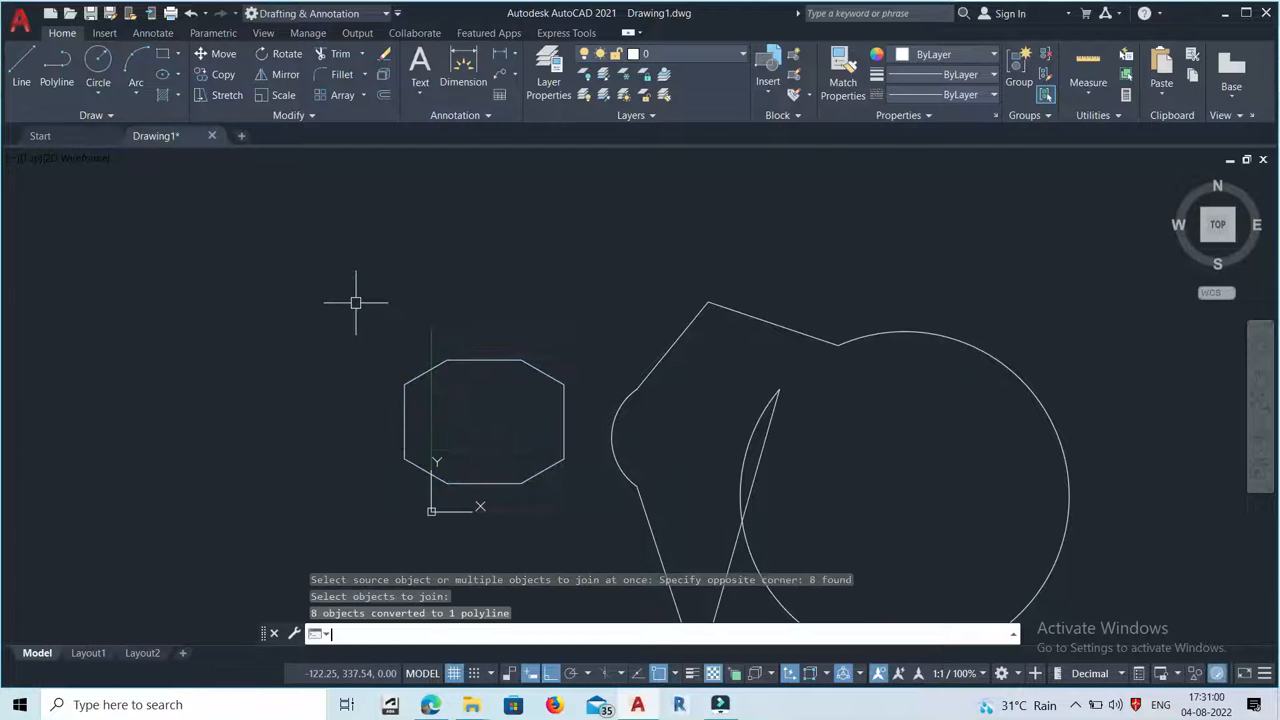
{"action": "left_click", "coordinate": [463, 357]}
{"action": "mouse_move", "coordinate": [484, 359]}
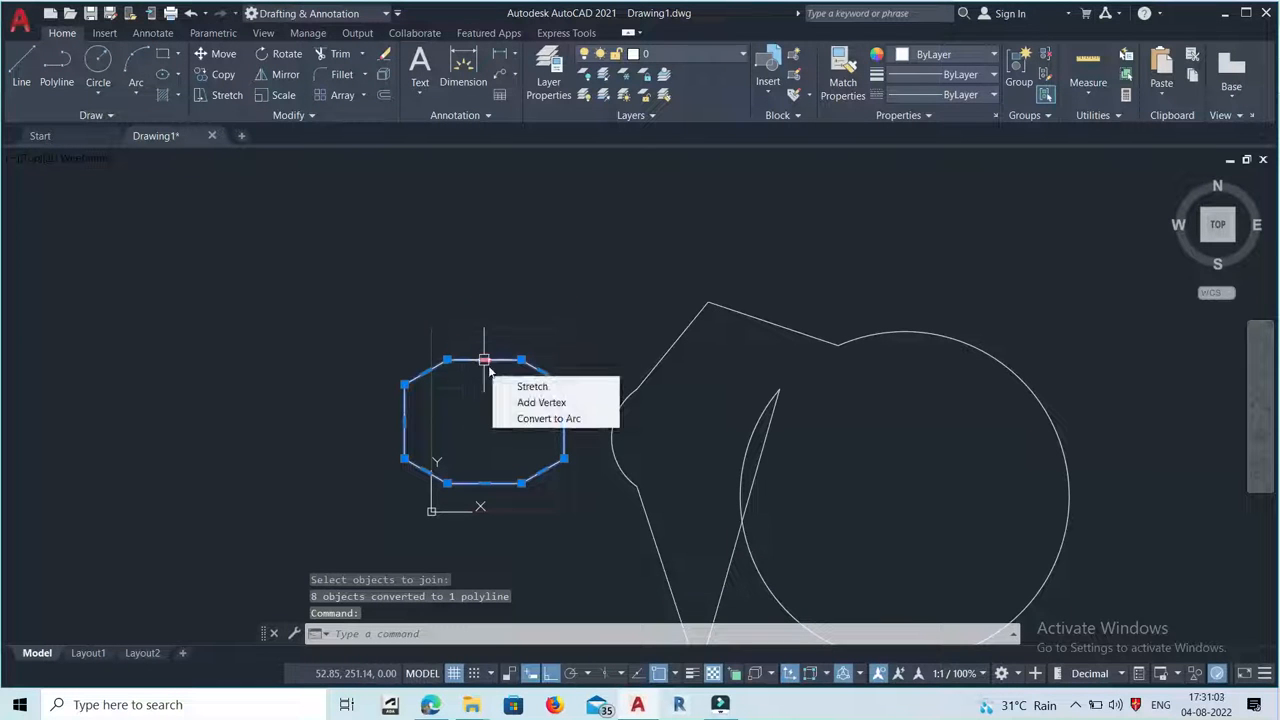
Step: Add a vertex well above the joined figure's top side and convert its left side to a large arc bulging left
{"action": "left_click", "coordinate": [512, 400]}
{"action": "left_click", "coordinate": [484, 220]}
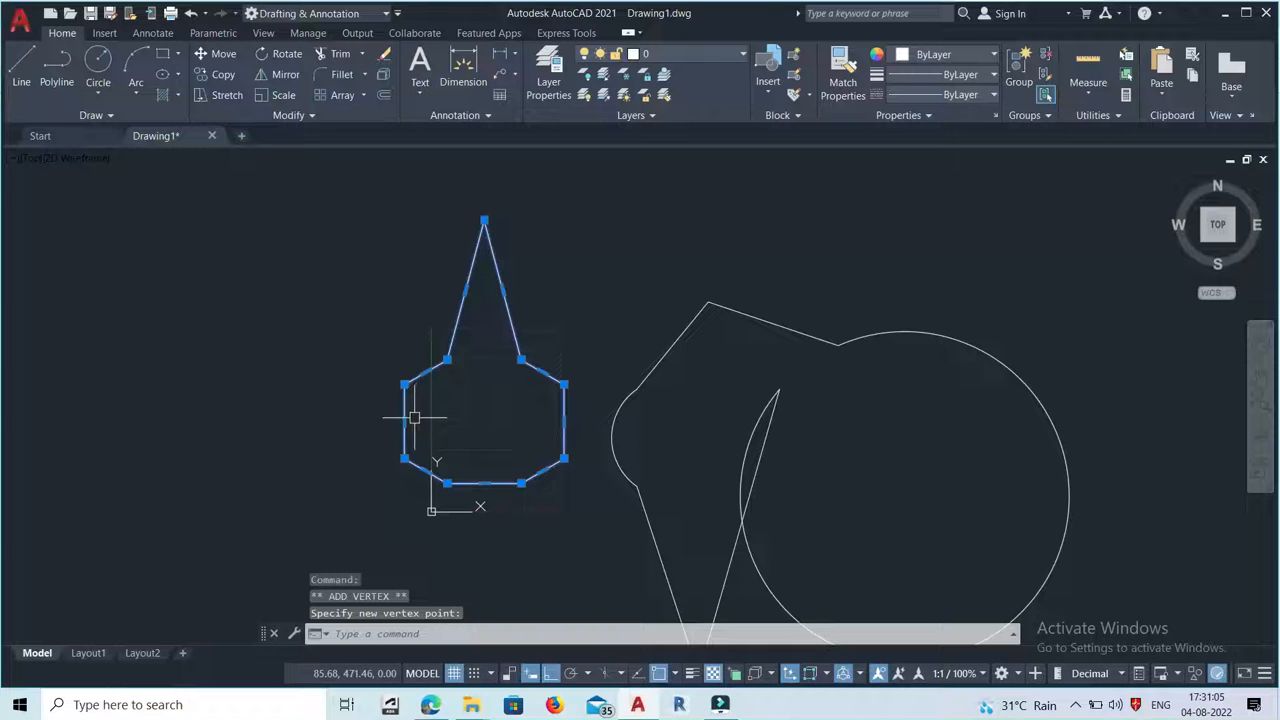
{"action": "mouse_move", "coordinate": [404, 422]}
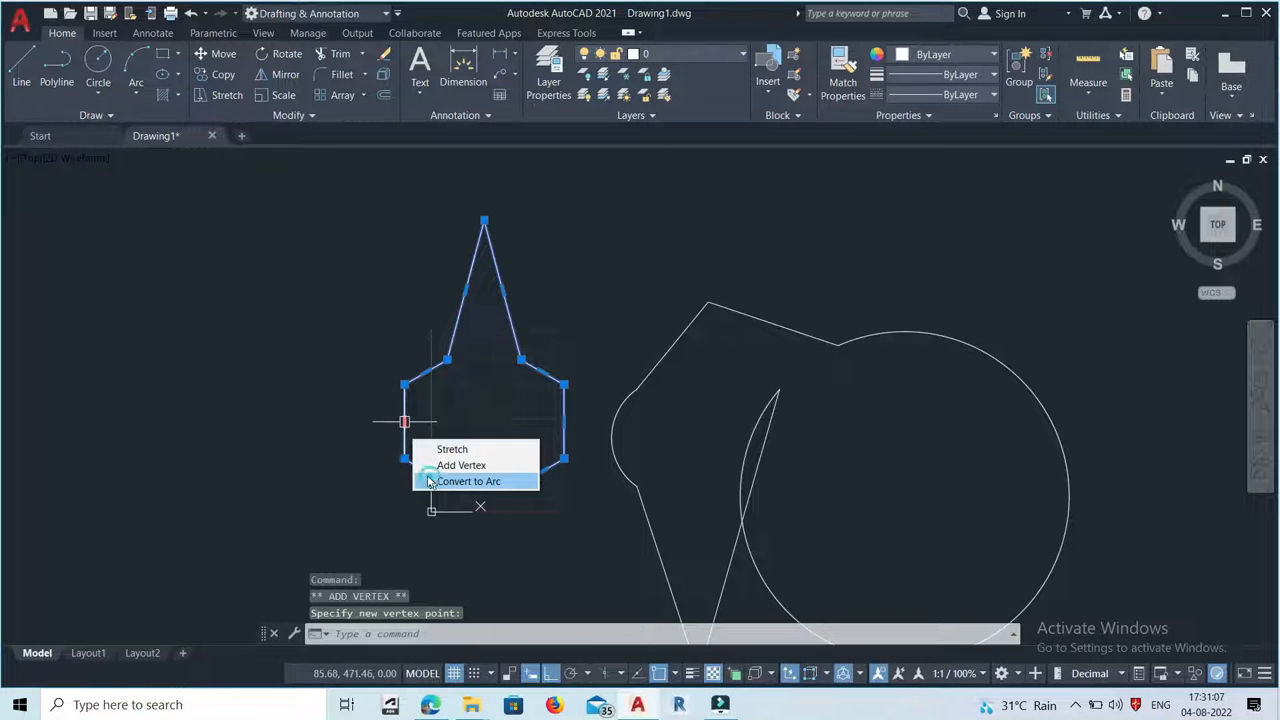
{"action": "left_click", "coordinate": [430, 481]}
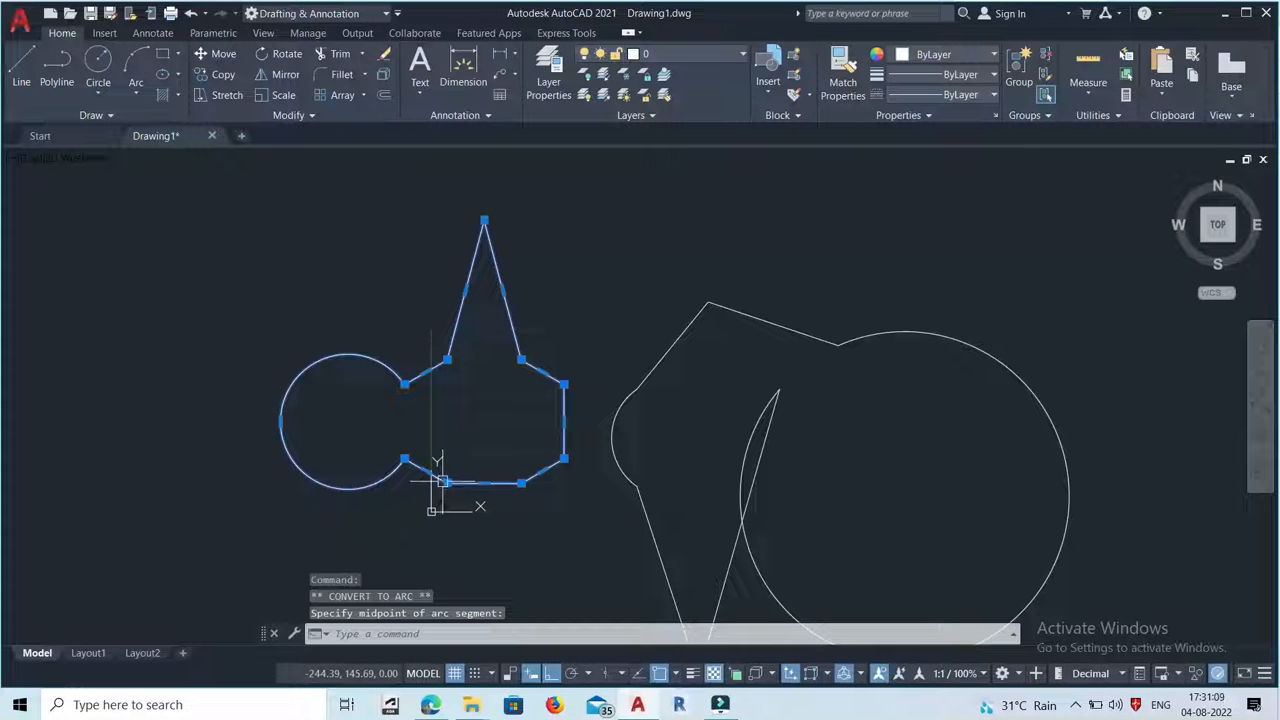
Step: Stretch the joined figure's bottom side straight down and clear the selection
{"action": "mouse_move", "coordinate": [483, 483]}
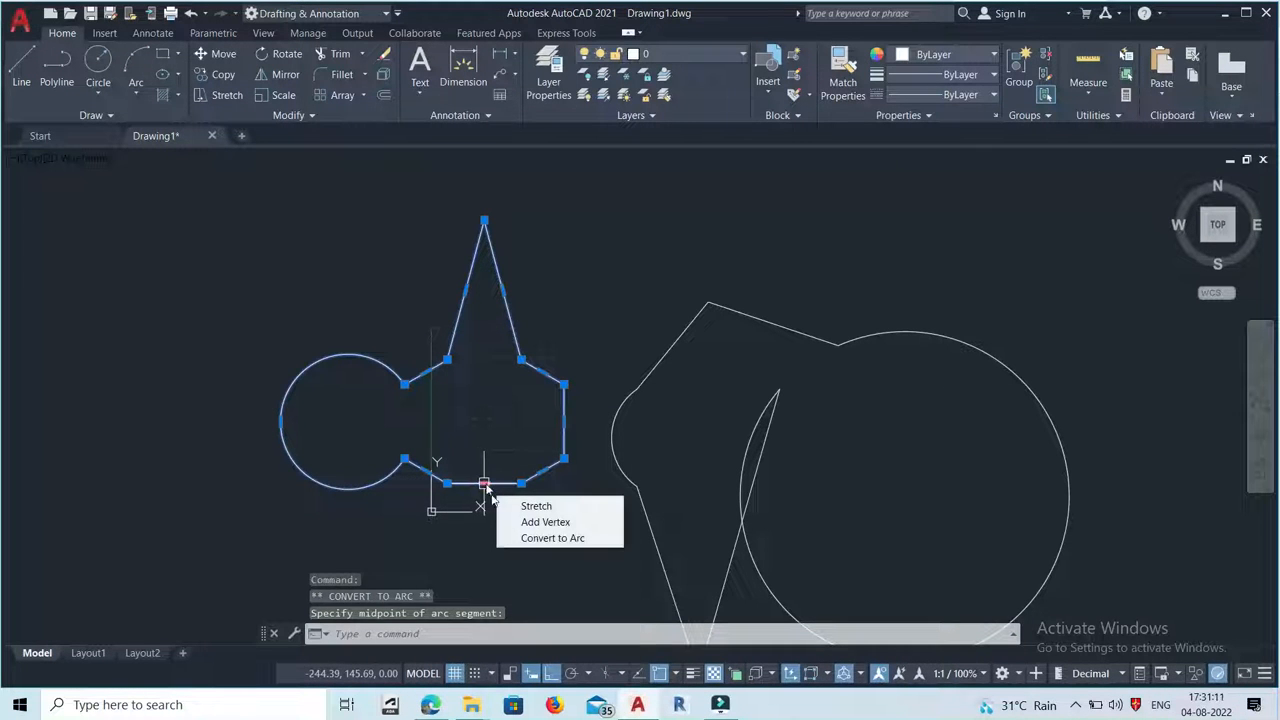
{"action": "left_click", "coordinate": [506, 507]}
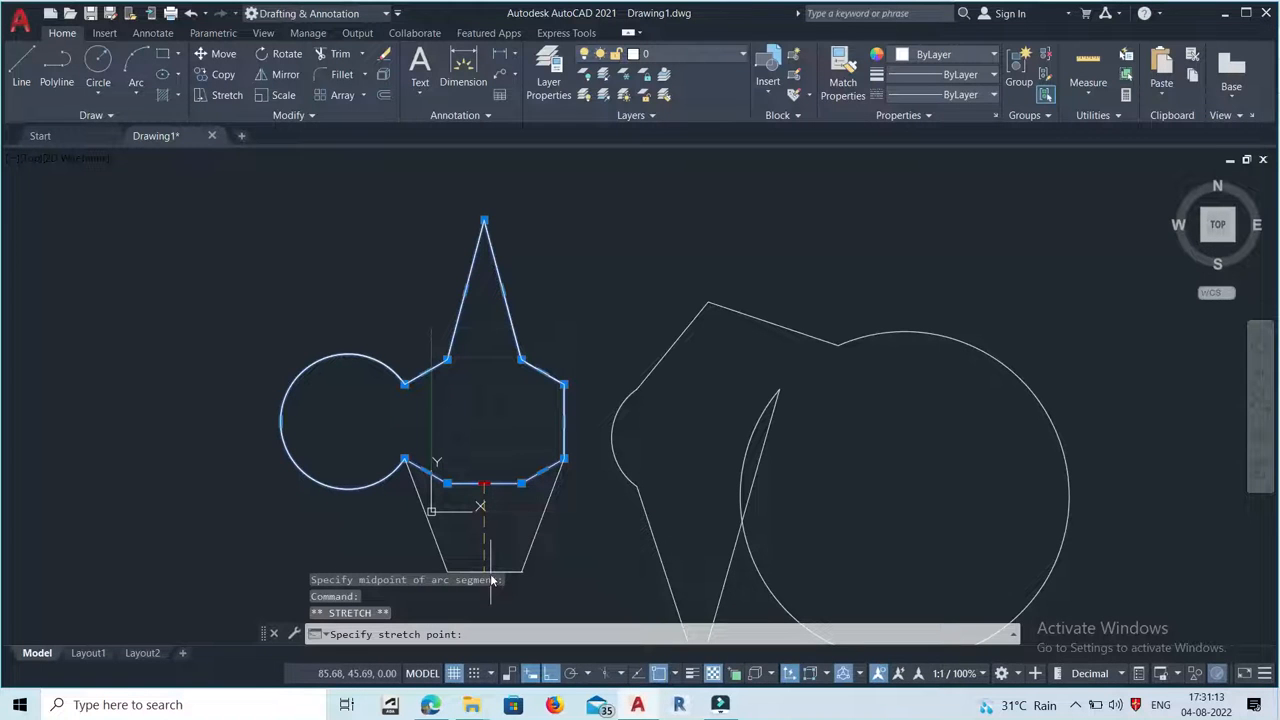
{"action": "scroll", "coordinate": [437, 434], "scroll_direction": "down", "scroll_amount": 2}
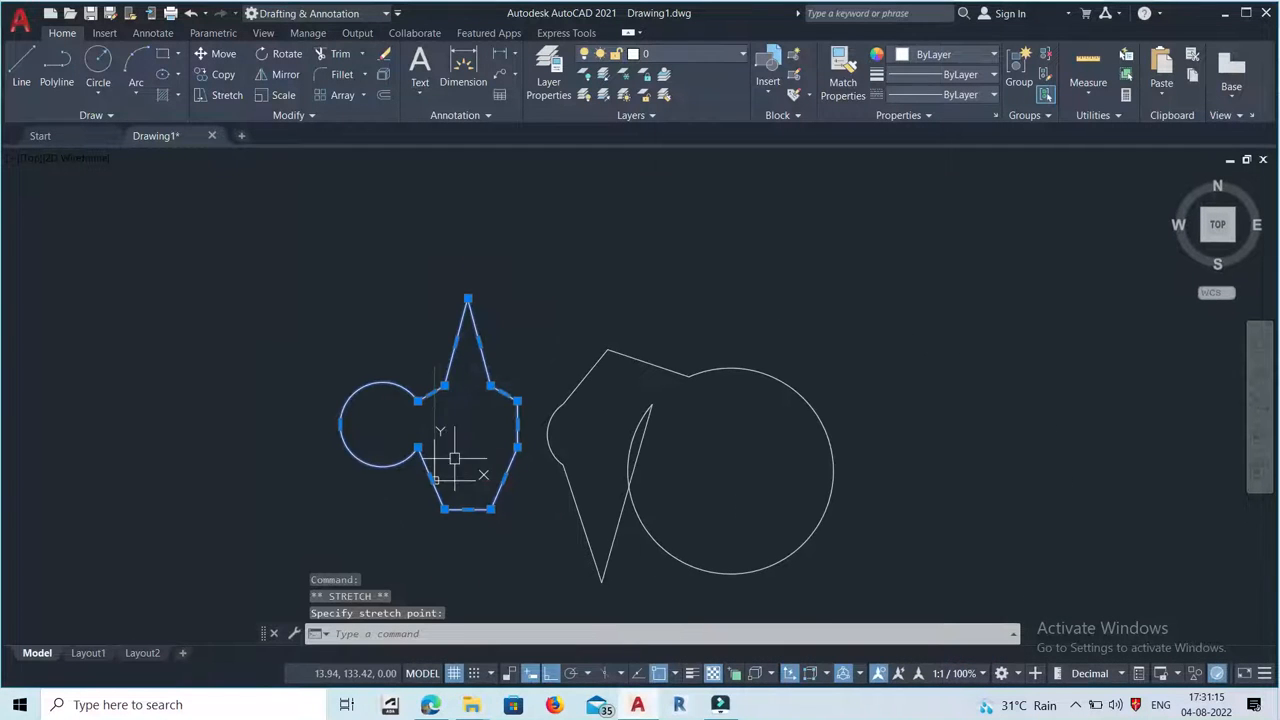
{"action": "scroll", "coordinate": [475, 476], "scroll_direction": "up", "scroll_amount": 2}
{"action": "scroll", "coordinate": [452, 452], "scroll_direction": "down", "scroll_amount": 2}
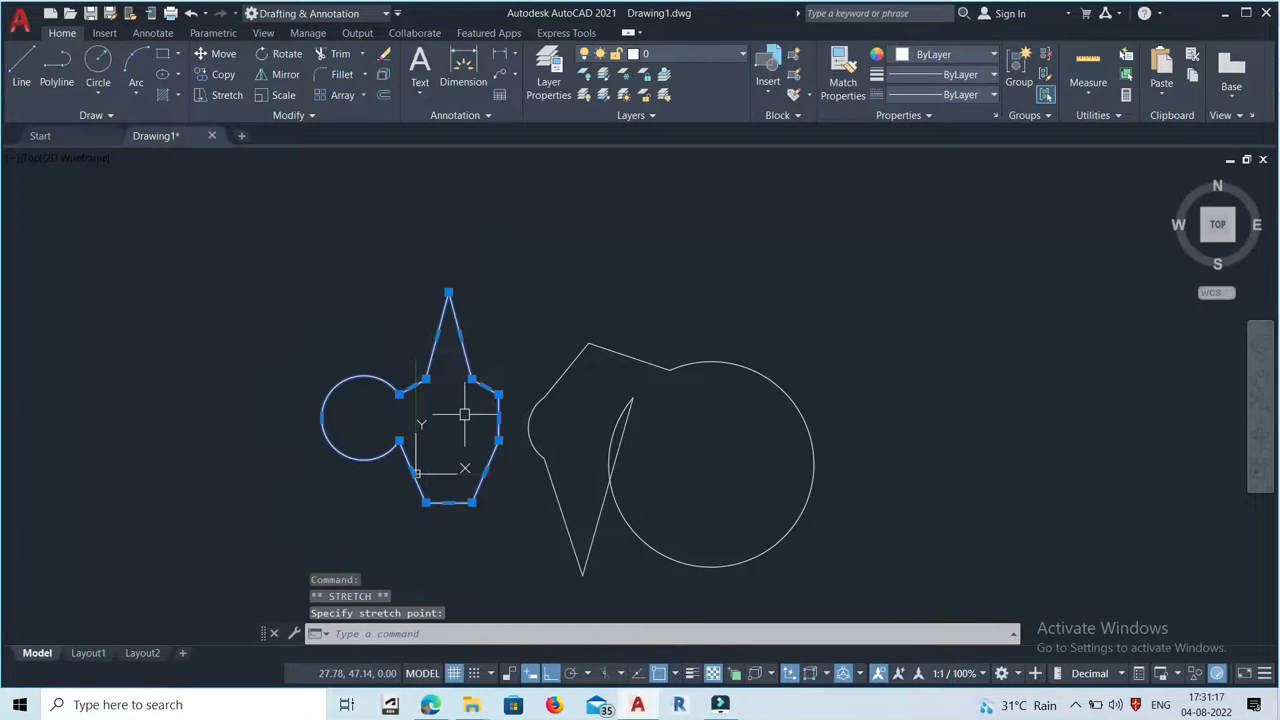
{"action": "key", "text": "Escape"}
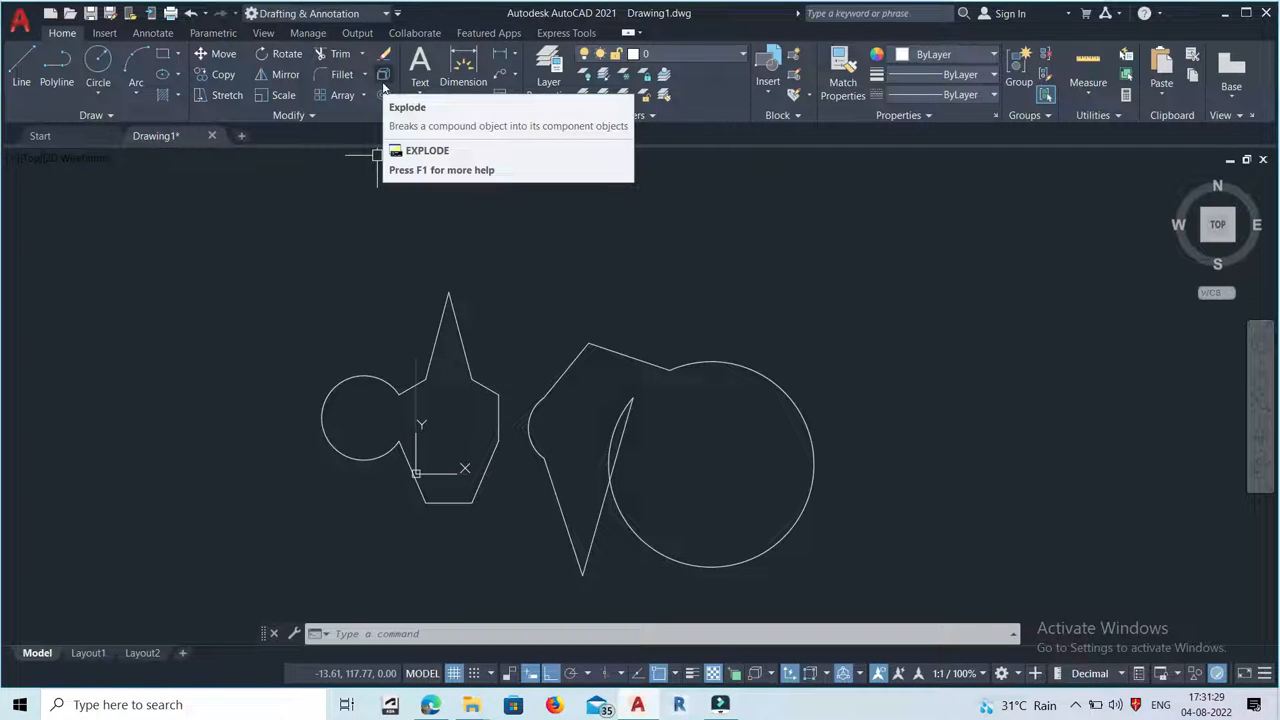
Step: Explode the reshaped left figure into separate lines and an arc
{"action": "left_click", "coordinate": [381, 76]}
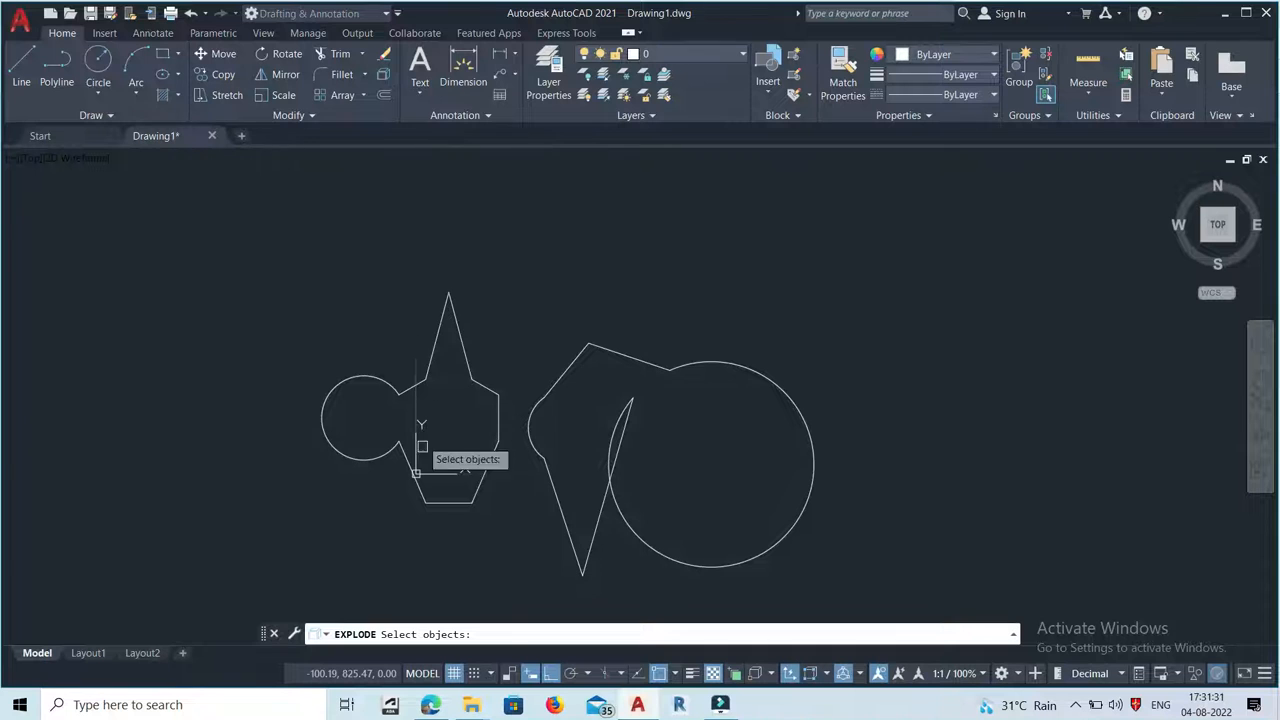
{"action": "left_click", "coordinate": [499, 560]}
{"action": "left_click", "coordinate": [261, 247]}
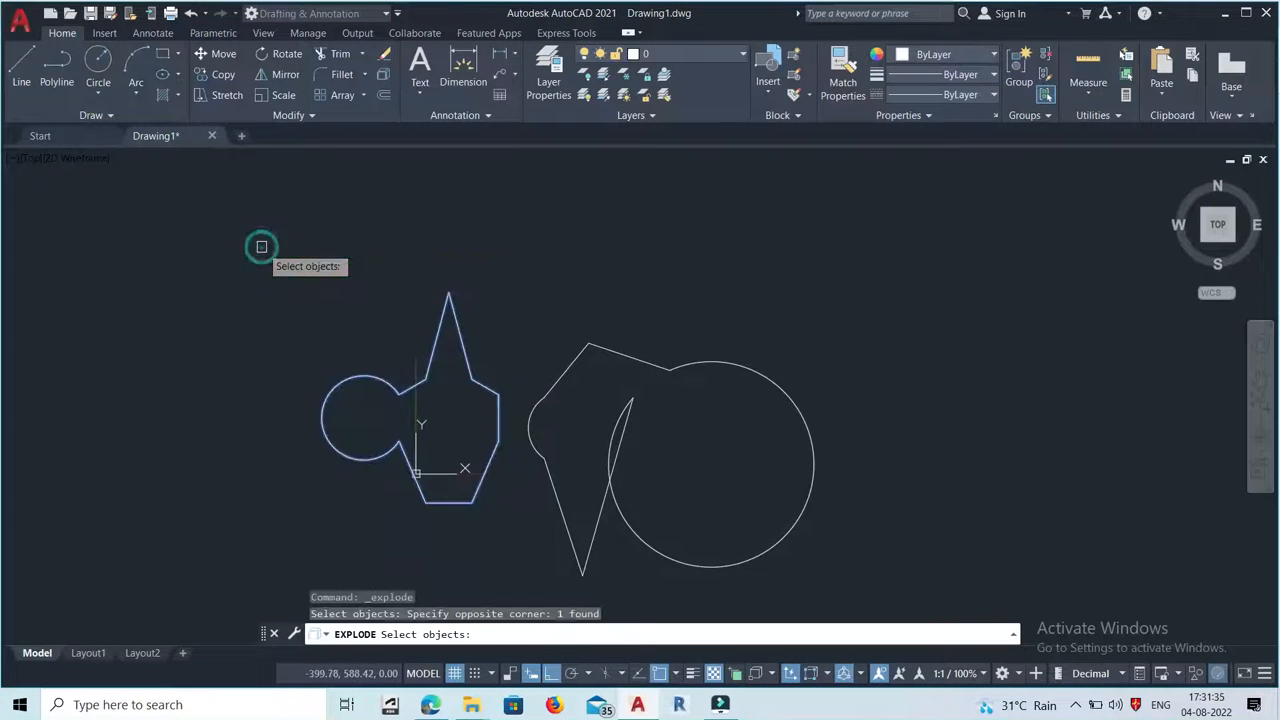
{"action": "key", "text": "Return"}
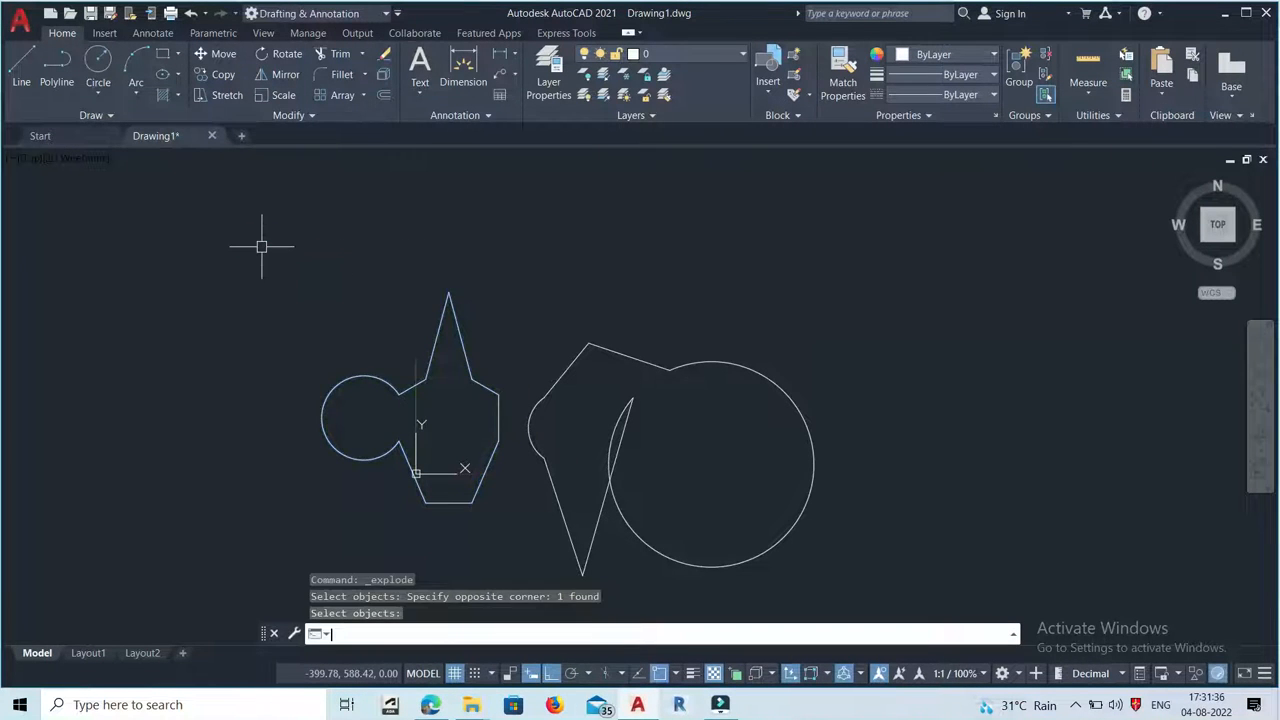
Step: Move the exploded figure's large arc up and slightly left by its center grip
{"action": "left_click", "coordinate": [380, 381]}
{"action": "scroll", "coordinate": [370, 428], "scroll_direction": "up", "scroll_amount": 4}
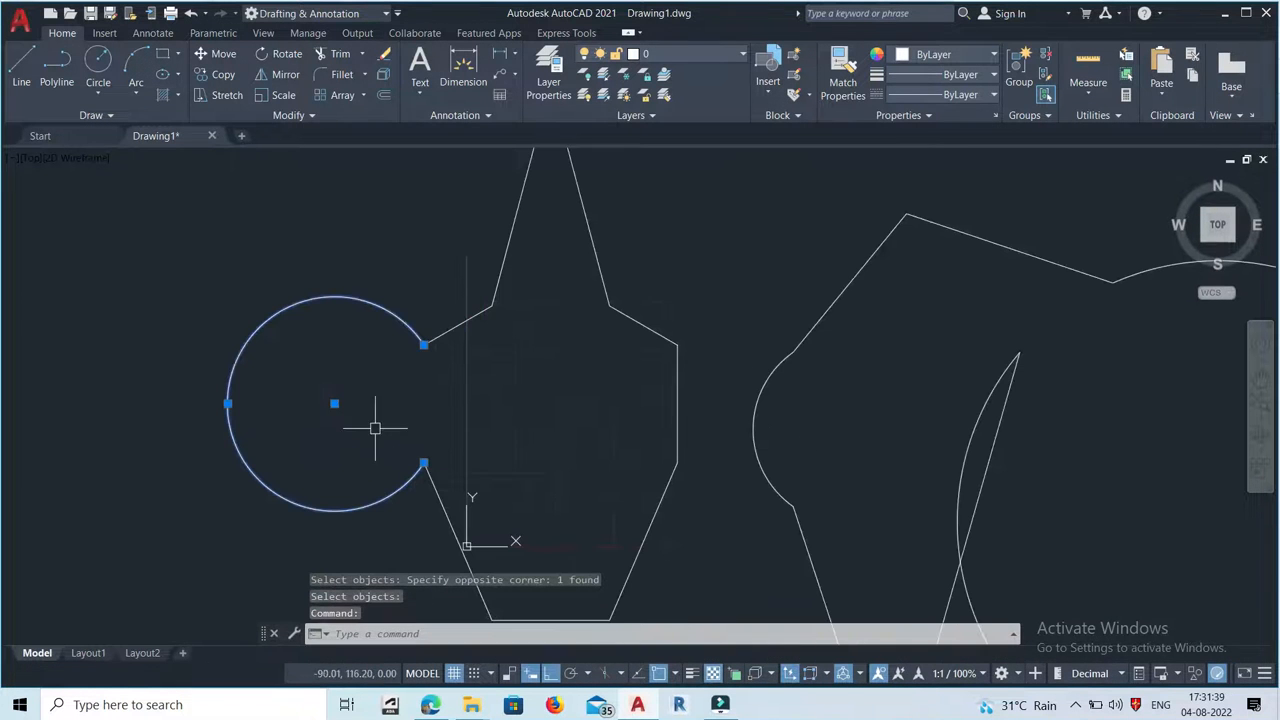
{"action": "left_click", "coordinate": [335, 403]}
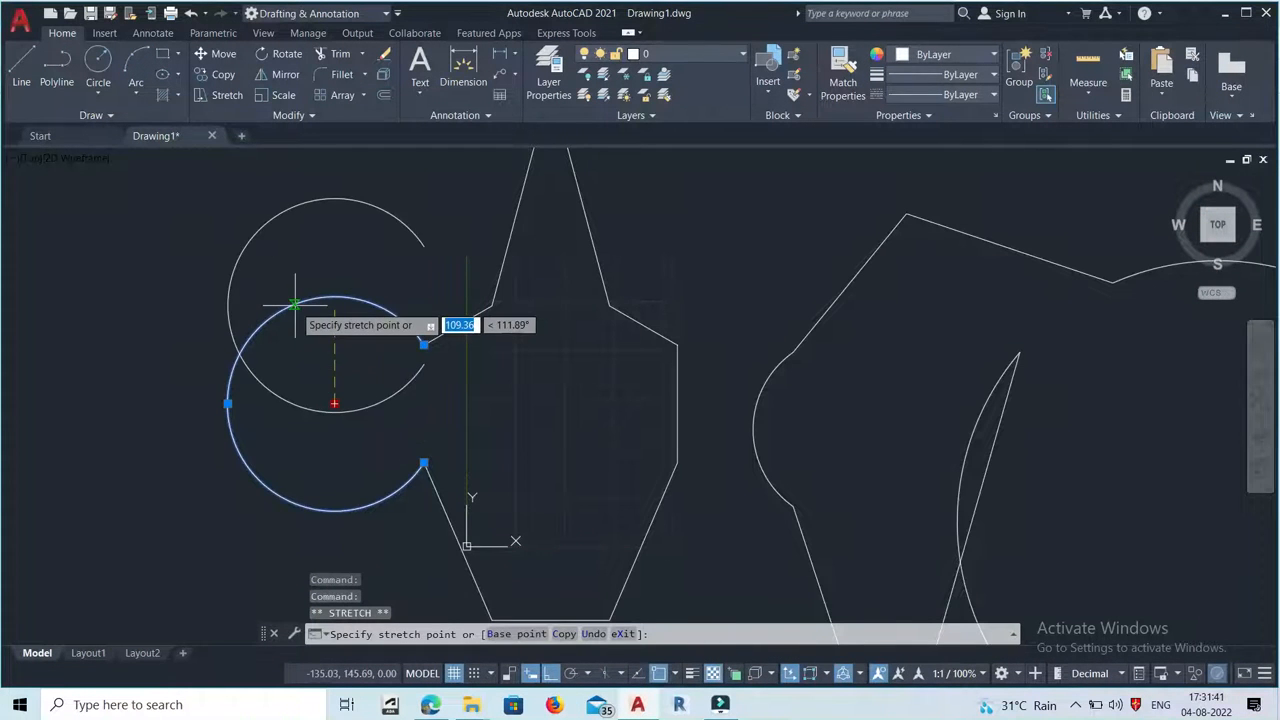
{"action": "scroll", "coordinate": [366, 357], "scroll_direction": "down", "scroll_amount": 4}
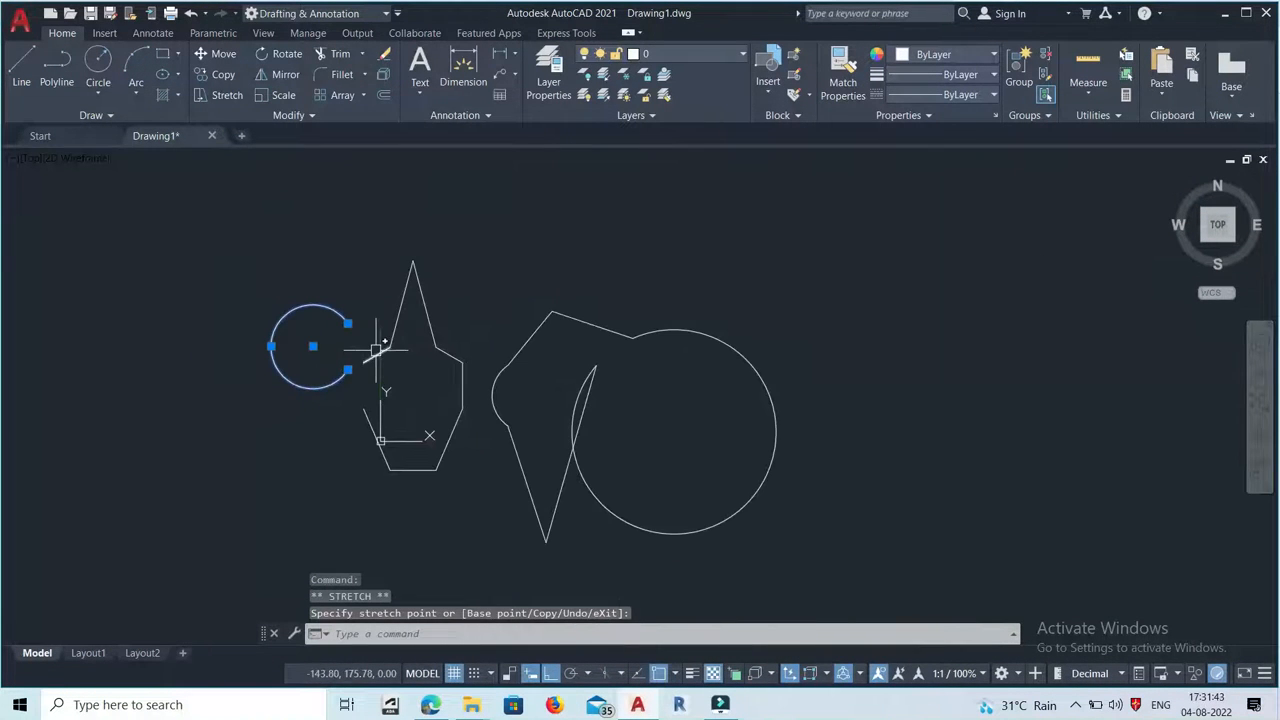
Step: Move the short sloped line beside the arc straight up and the spike's left line leftward, and grip the spike's right line's midpoint
{"action": "left_click", "coordinate": [375, 348]}
{"action": "left_click", "coordinate": [376, 355]}
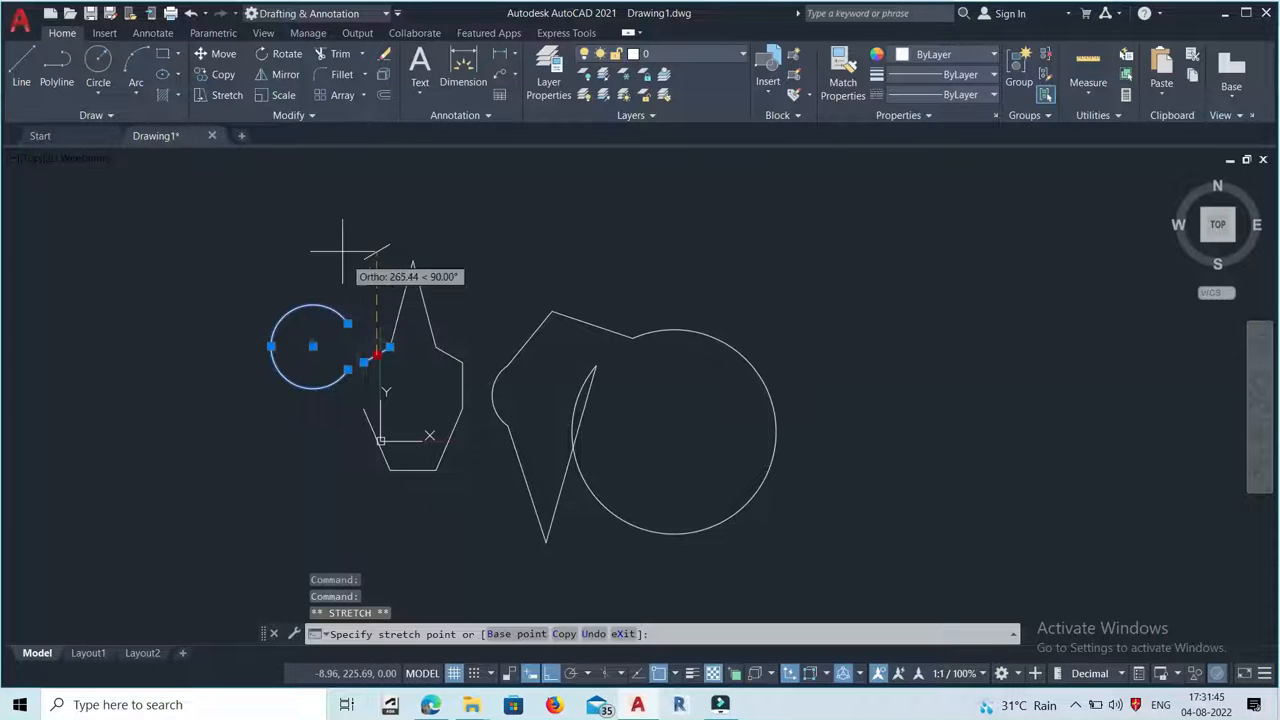
{"action": "left_click", "coordinate": [396, 316]}
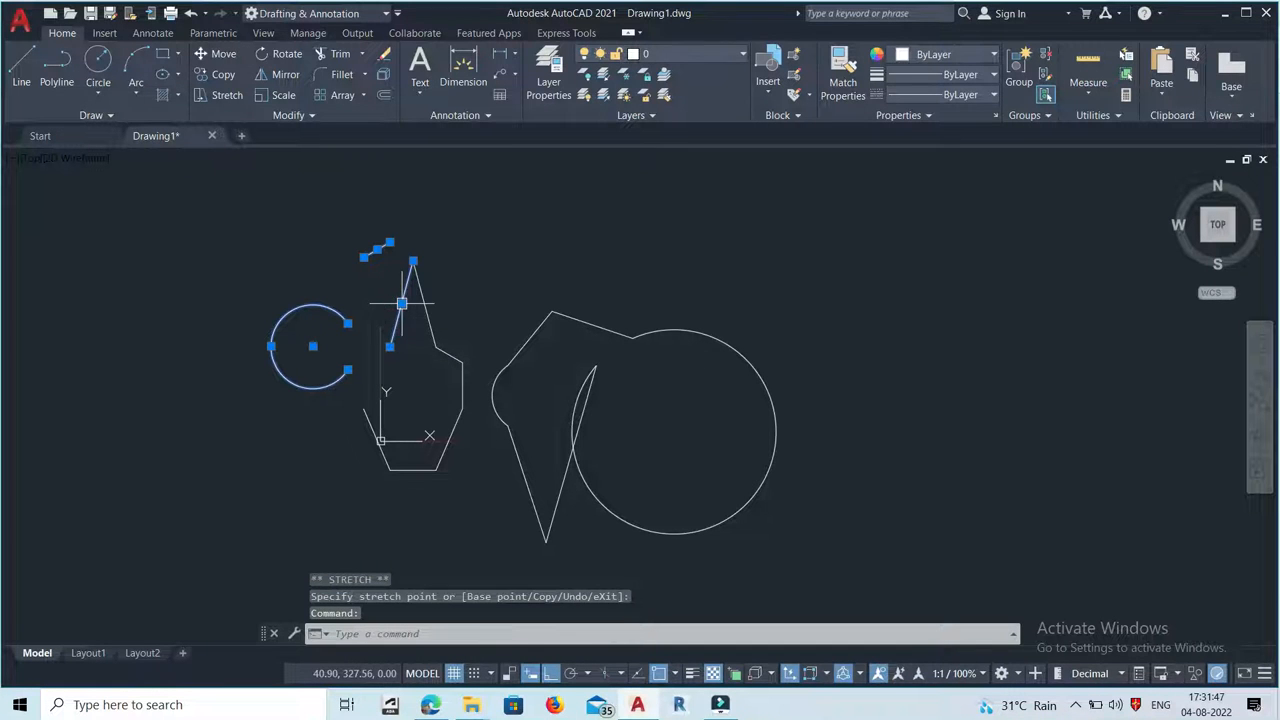
{"action": "left_click", "coordinate": [402, 304]}
{"action": "left_click", "coordinate": [428, 308]}
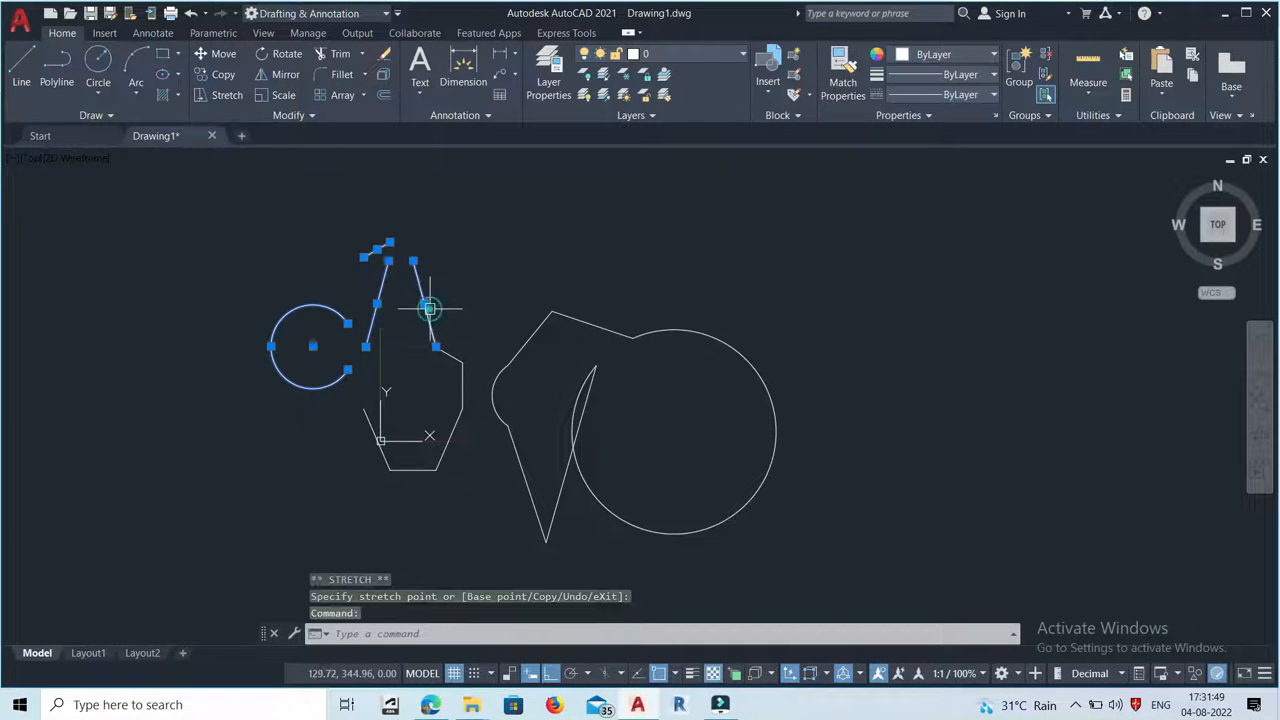
{"action": "left_click", "coordinate": [428, 307]}
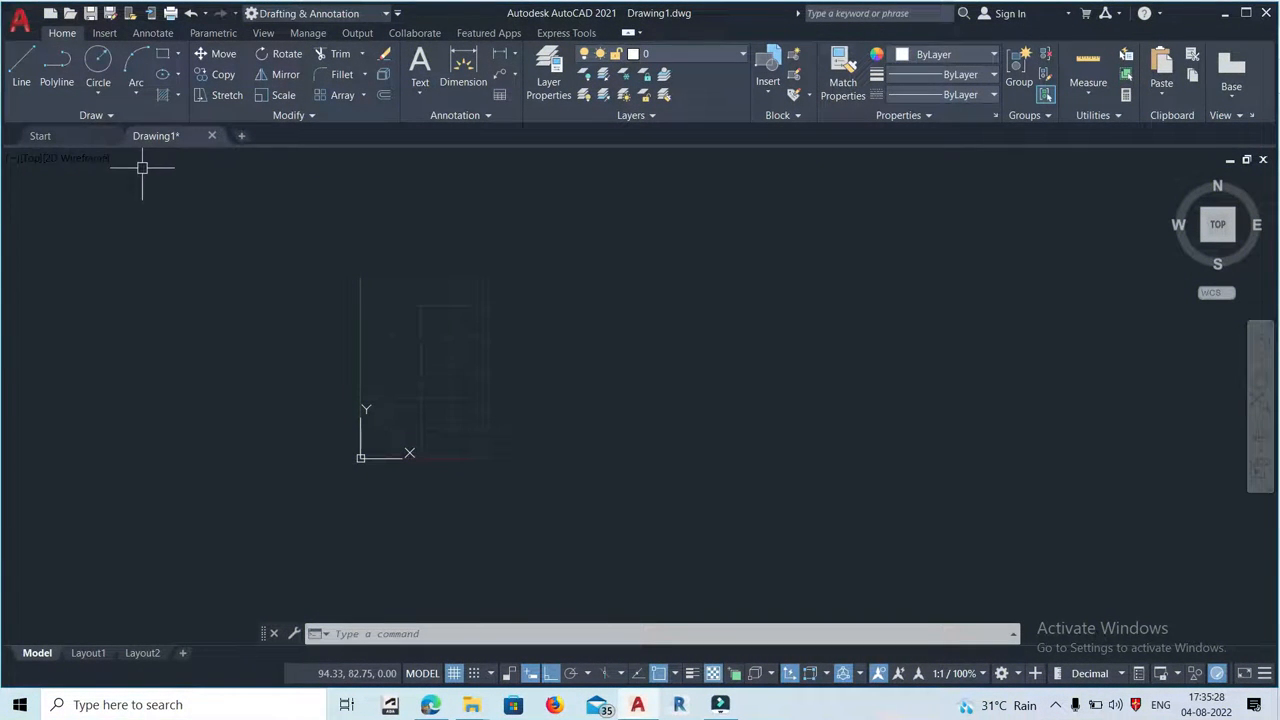
Step: Start a polyline just right of the Y axis with a horizontal segment 100 units long to the right
{"action": "left_click", "coordinate": [57, 78]}
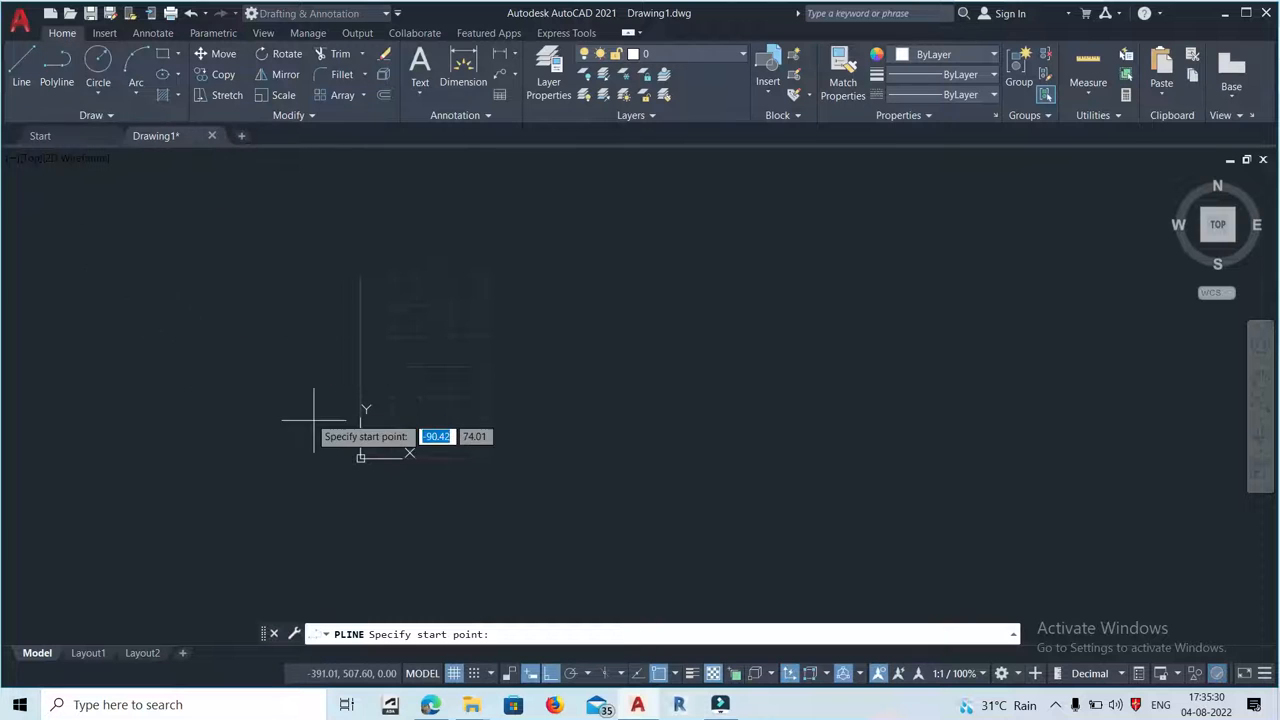
{"action": "scroll", "coordinate": [314, 381], "scroll_direction": "up", "scroll_amount": 2}
{"action": "scroll", "coordinate": [354, 372], "scroll_direction": "down", "scroll_amount": 2}
{"action": "scroll", "coordinate": [357, 340], "scroll_direction": "up", "scroll_amount": 2}
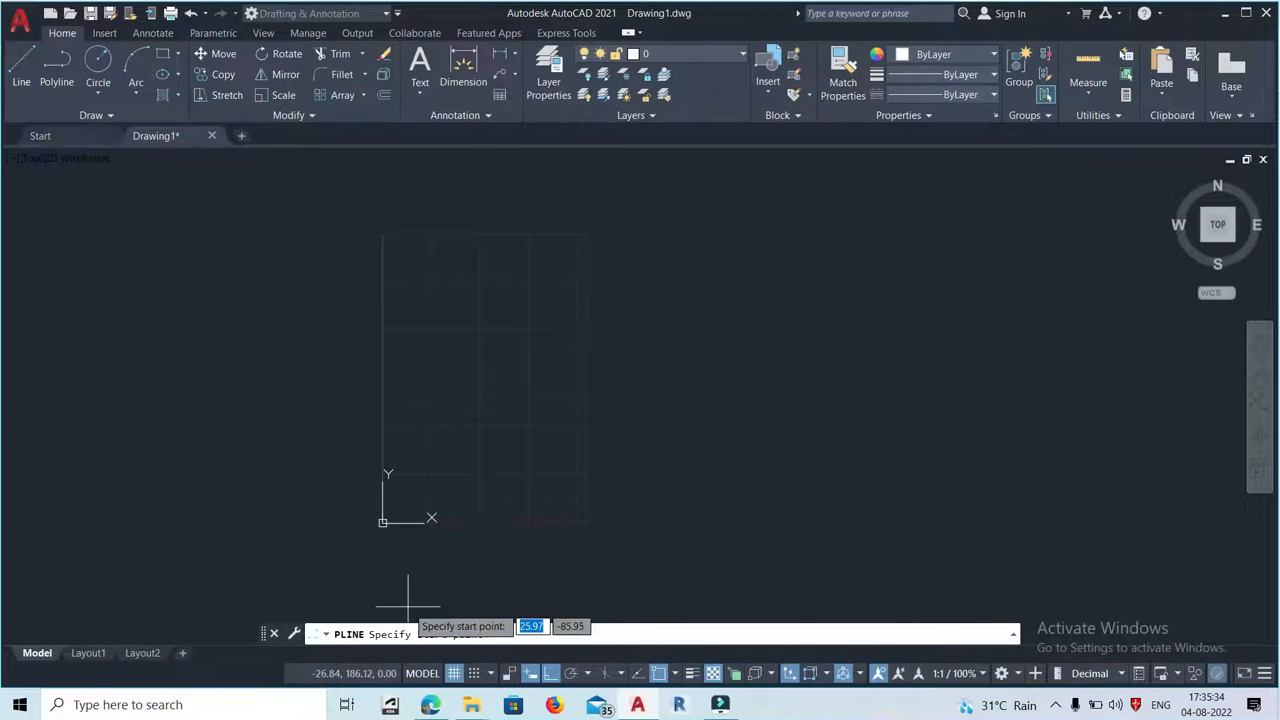
{"action": "left_click", "coordinate": [389, 387]}
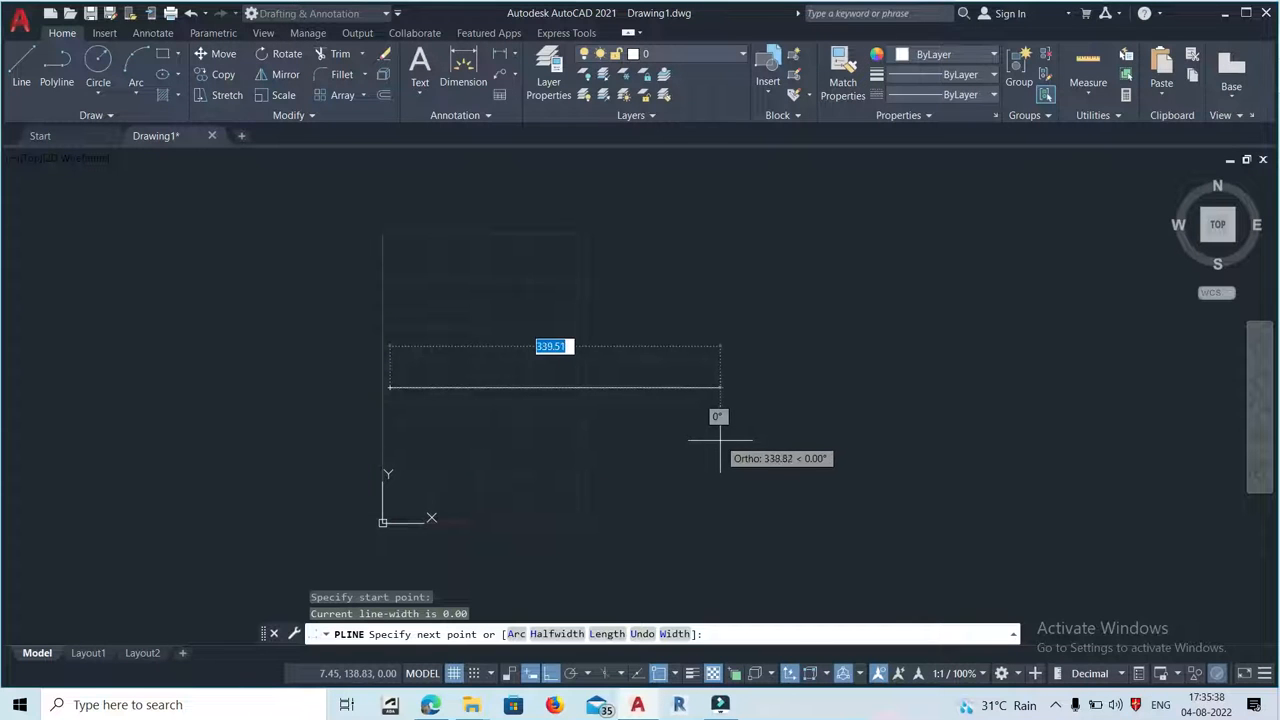
{"action": "type", "text": "1"}
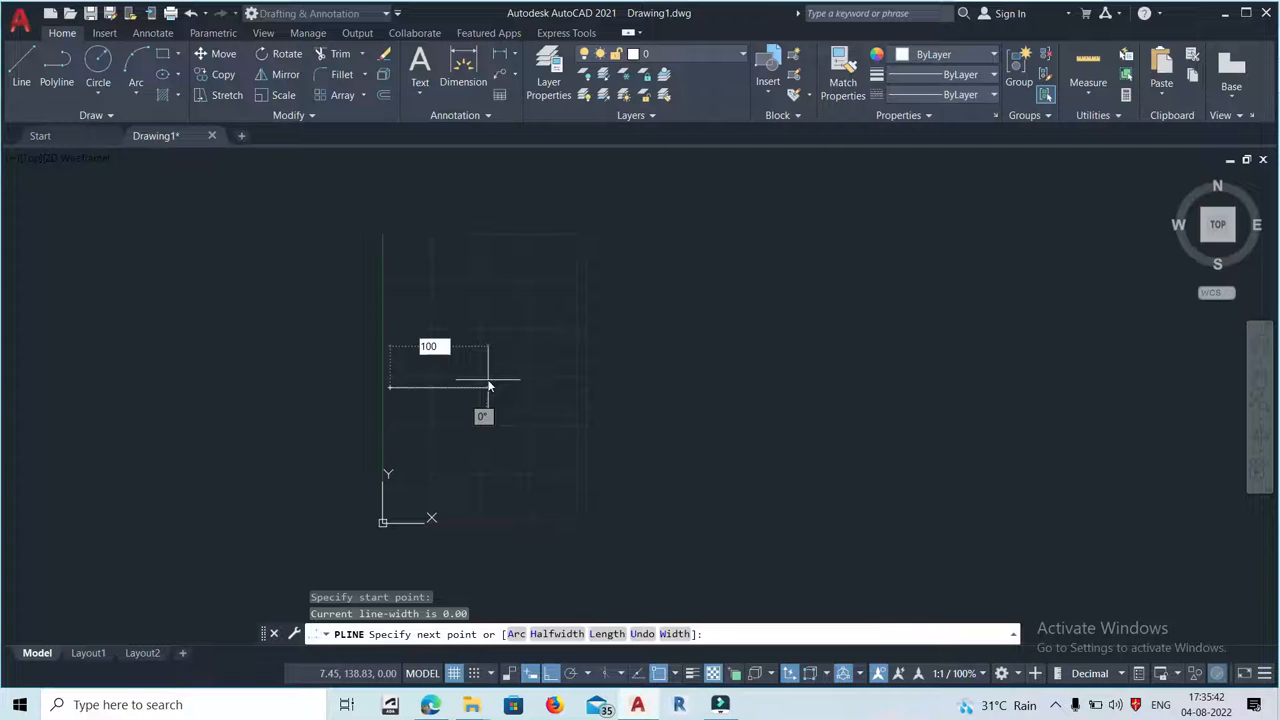
{"action": "type", "text": "00"}
{"action": "key", "text": "Return"}
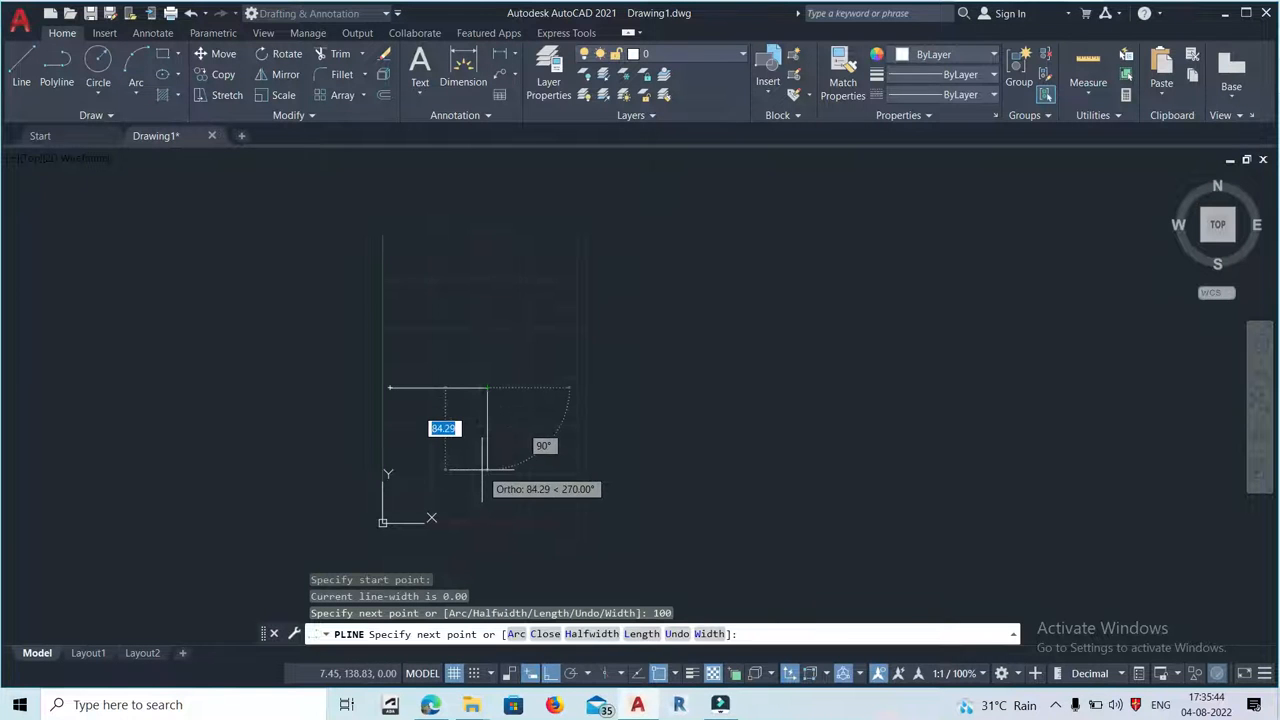
Step: Set the polyline's starting width to 50 and ending width to 100, and draw a tapered segment about 149 units to the right
{"action": "scroll", "coordinate": [486, 388], "scroll_direction": "up", "scroll_amount": 3}
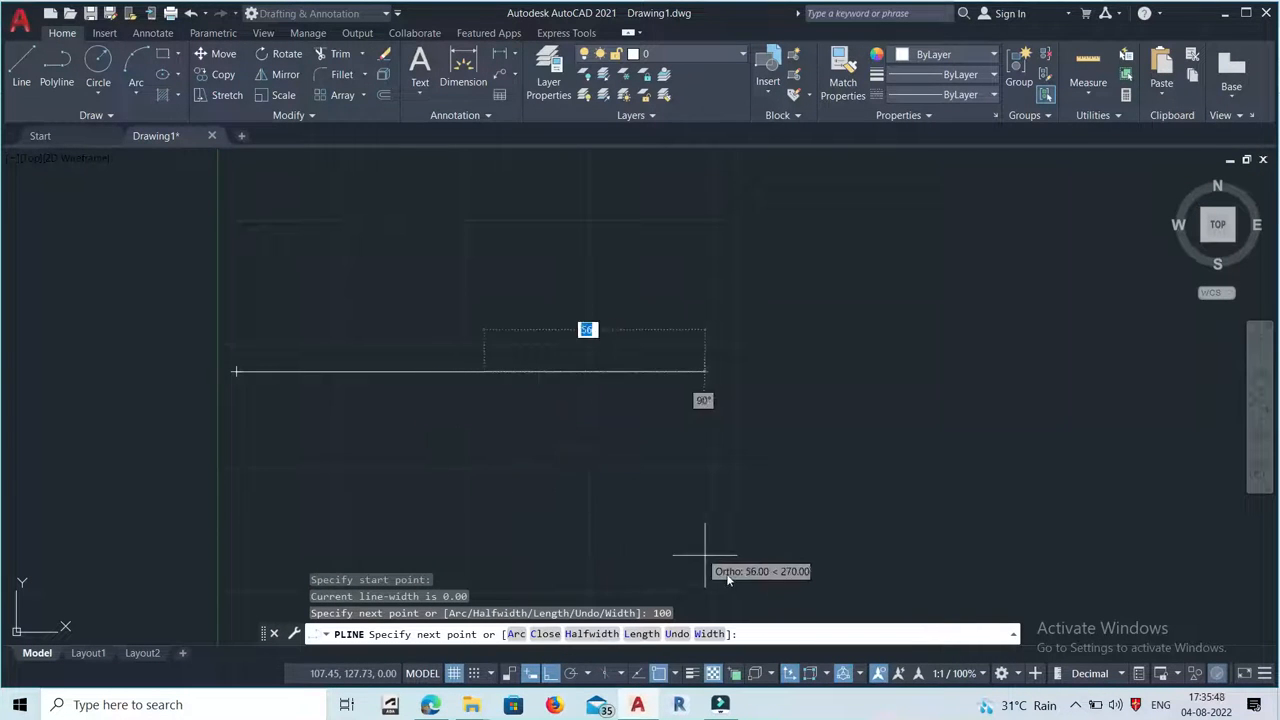
{"action": "left_click", "coordinate": [709, 633]}
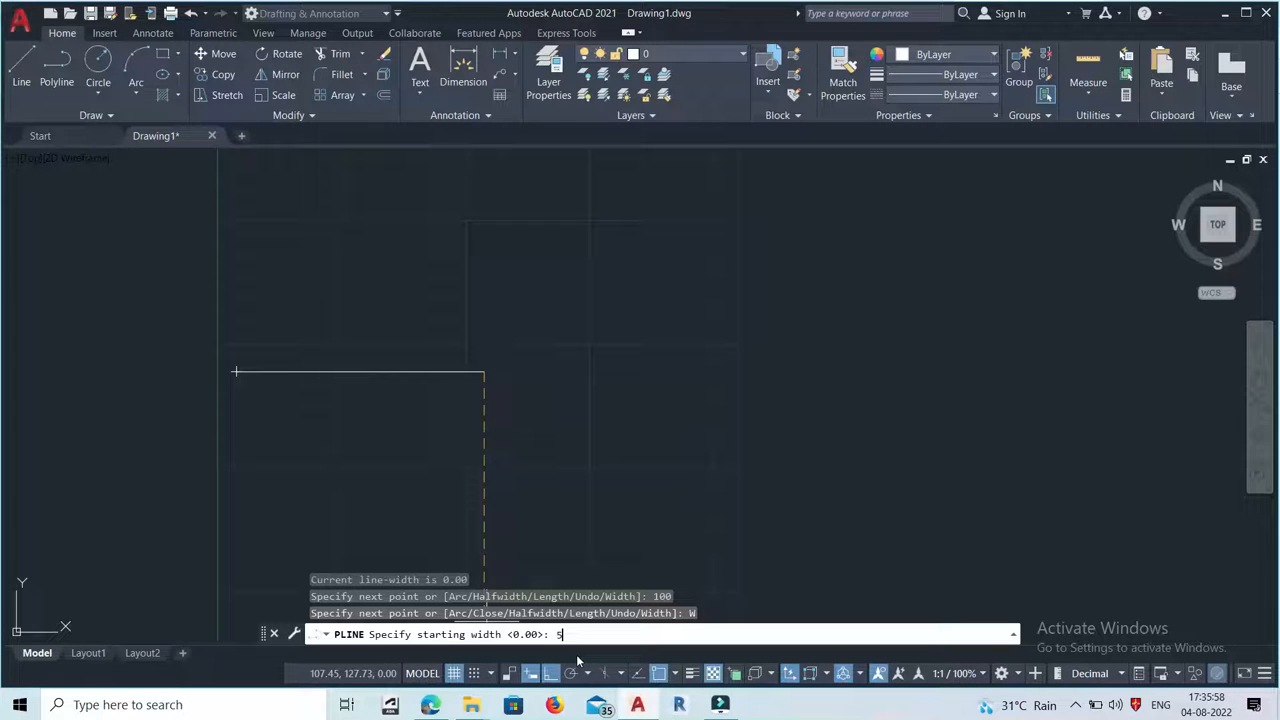
{"action": "key", "text": "Return"}
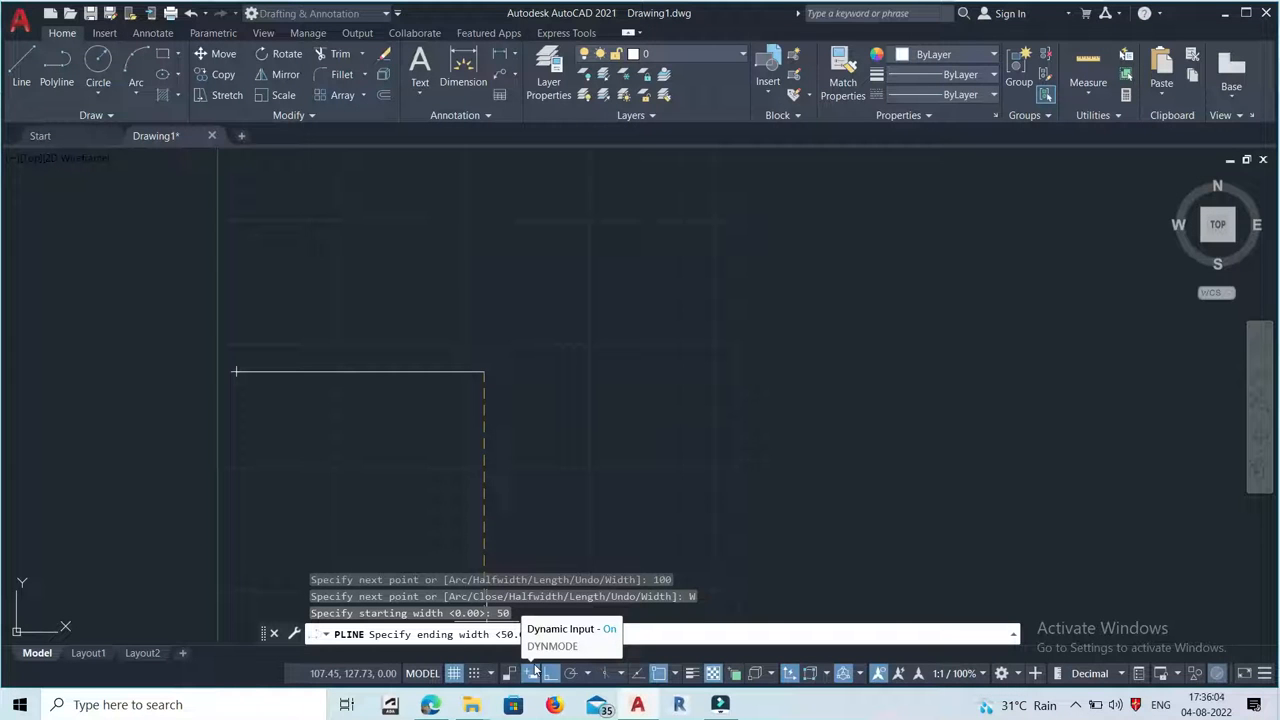
{"action": "type", "text": "100"}
{"action": "key", "text": "Return"}
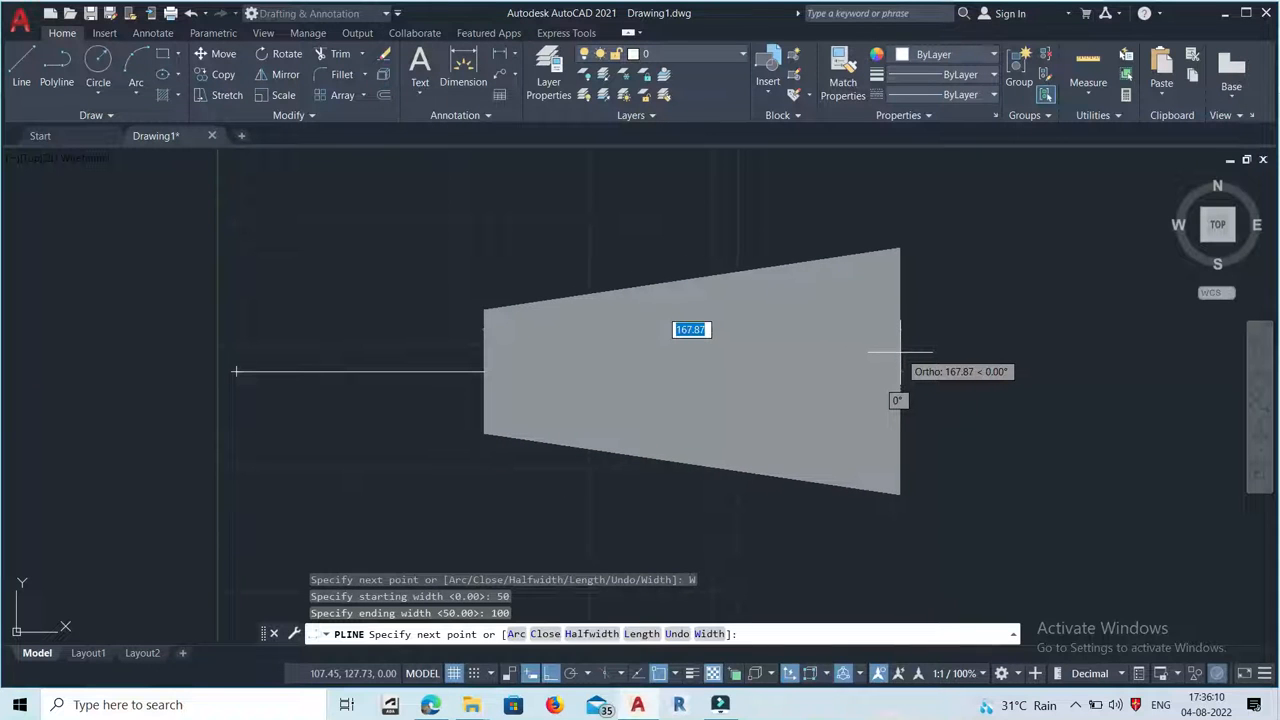
{"action": "left_click", "coordinate": [844, 372]}
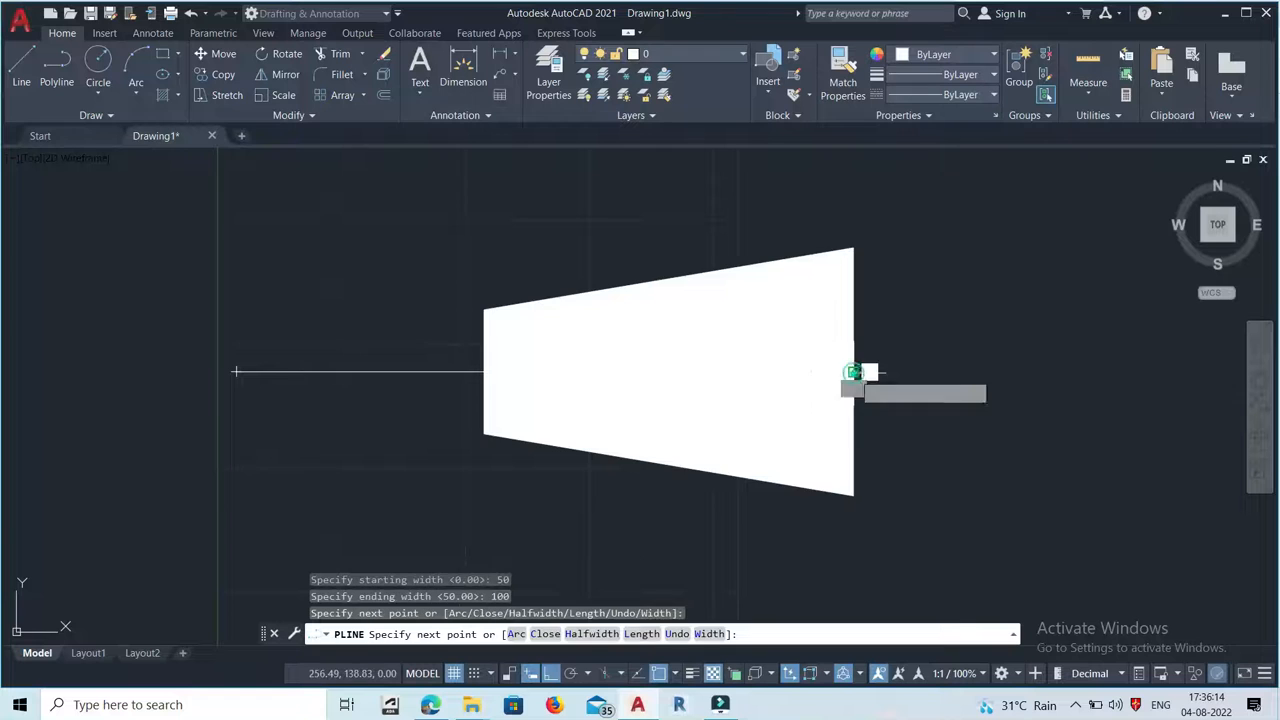
Step: Set the polyline's starting and ending widths to 20 and continue it with a segment about 344 units to the right
{"action": "scroll", "coordinate": [684, 335], "scroll_direction": "down", "scroll_amount": 4}
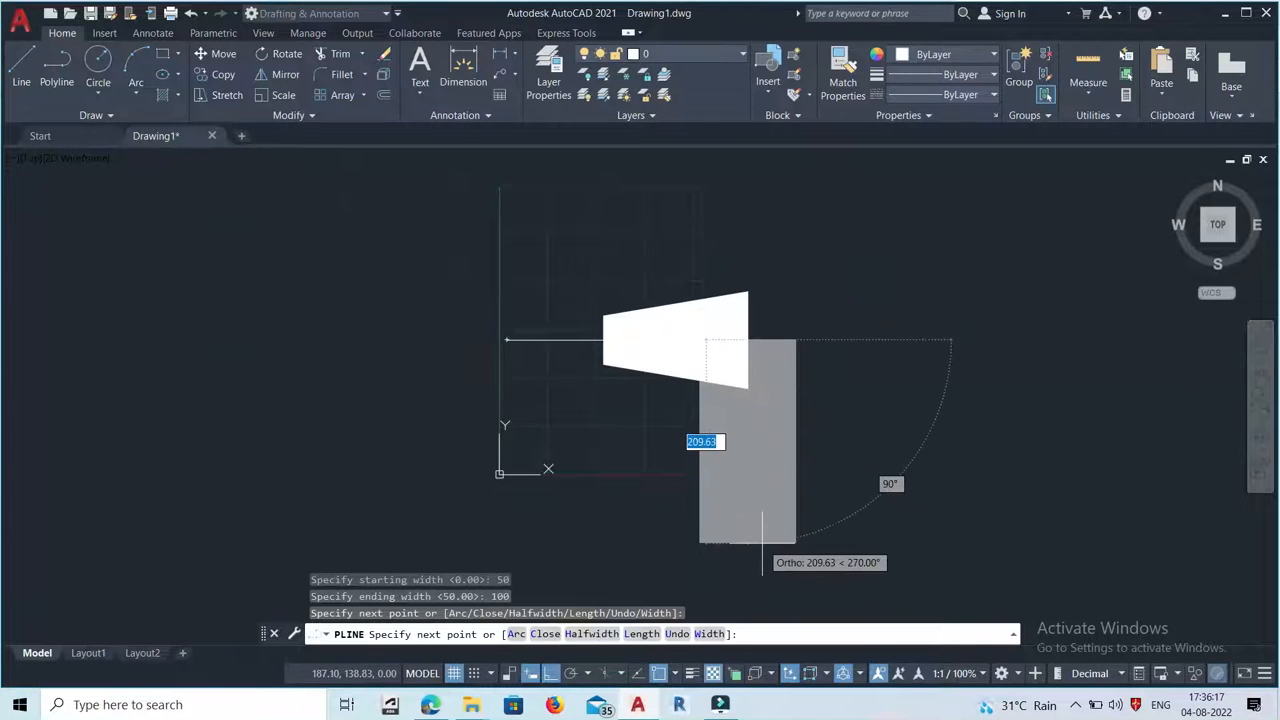
{"action": "scroll", "coordinate": [757, 340], "scroll_direction": "up", "scroll_amount": 4}
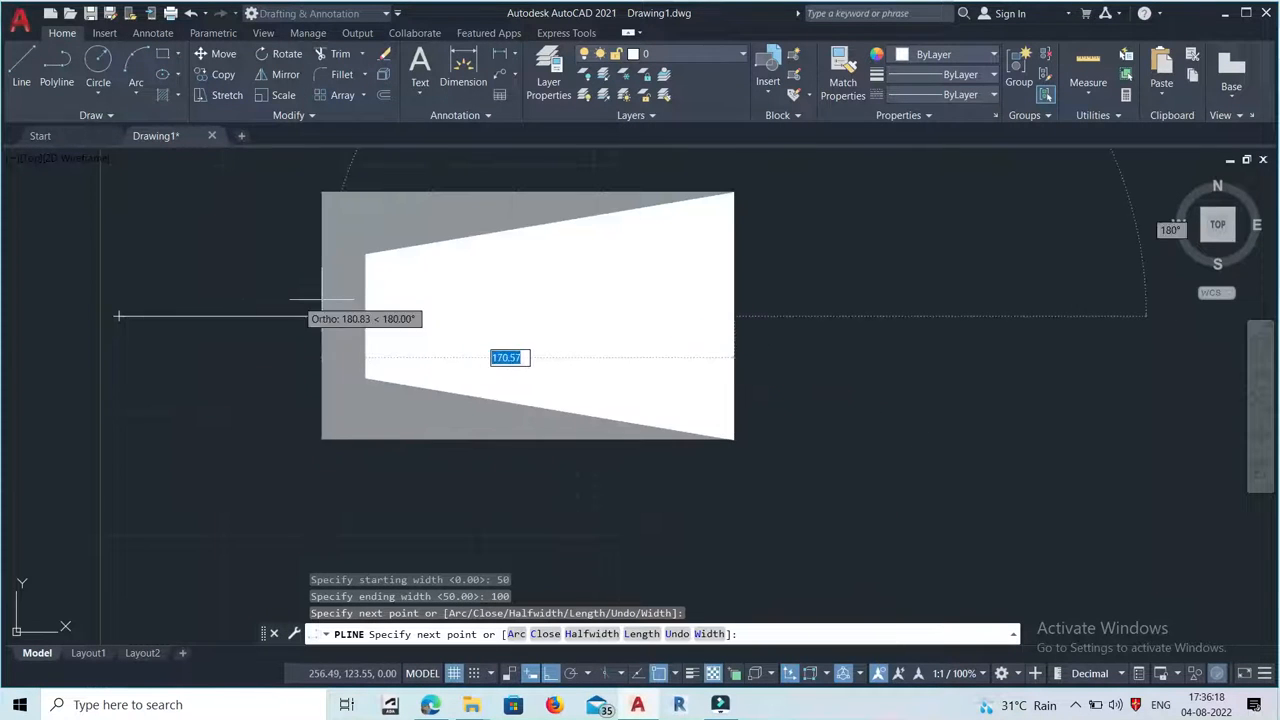
{"action": "scroll", "coordinate": [730, 312], "scroll_direction": "down", "scroll_amount": 6}
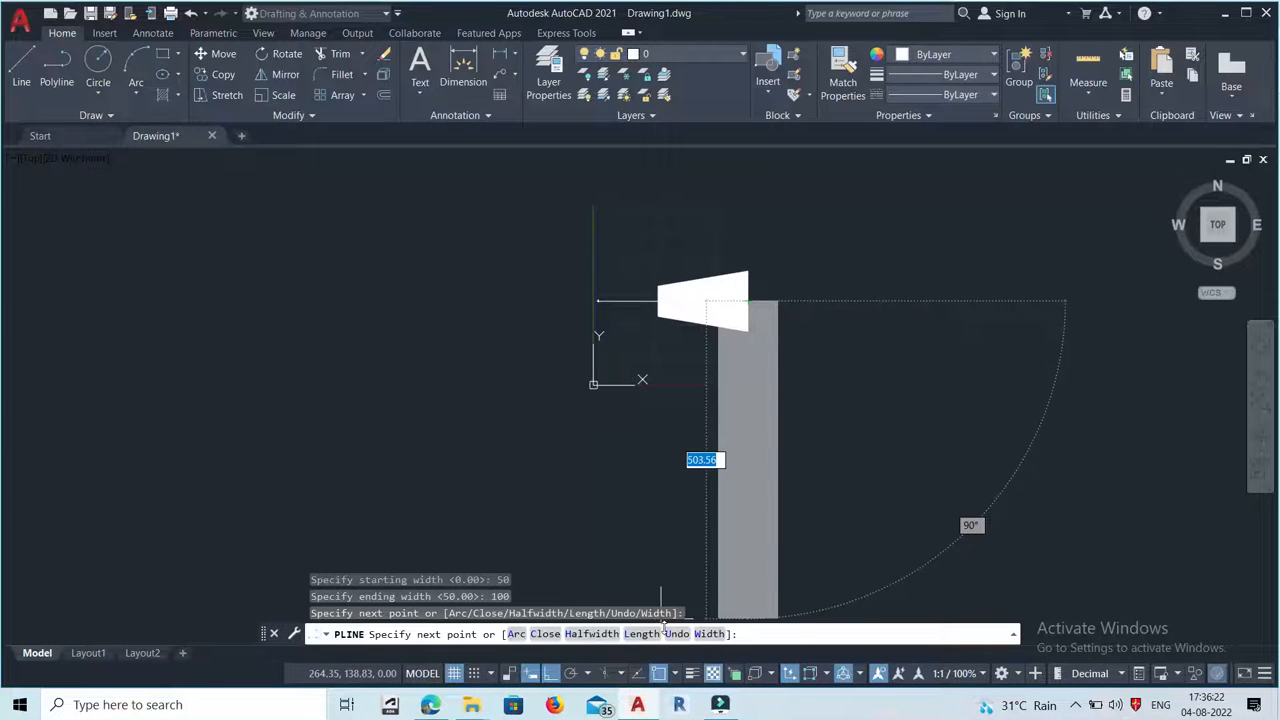
{"action": "left_click", "coordinate": [712, 633]}
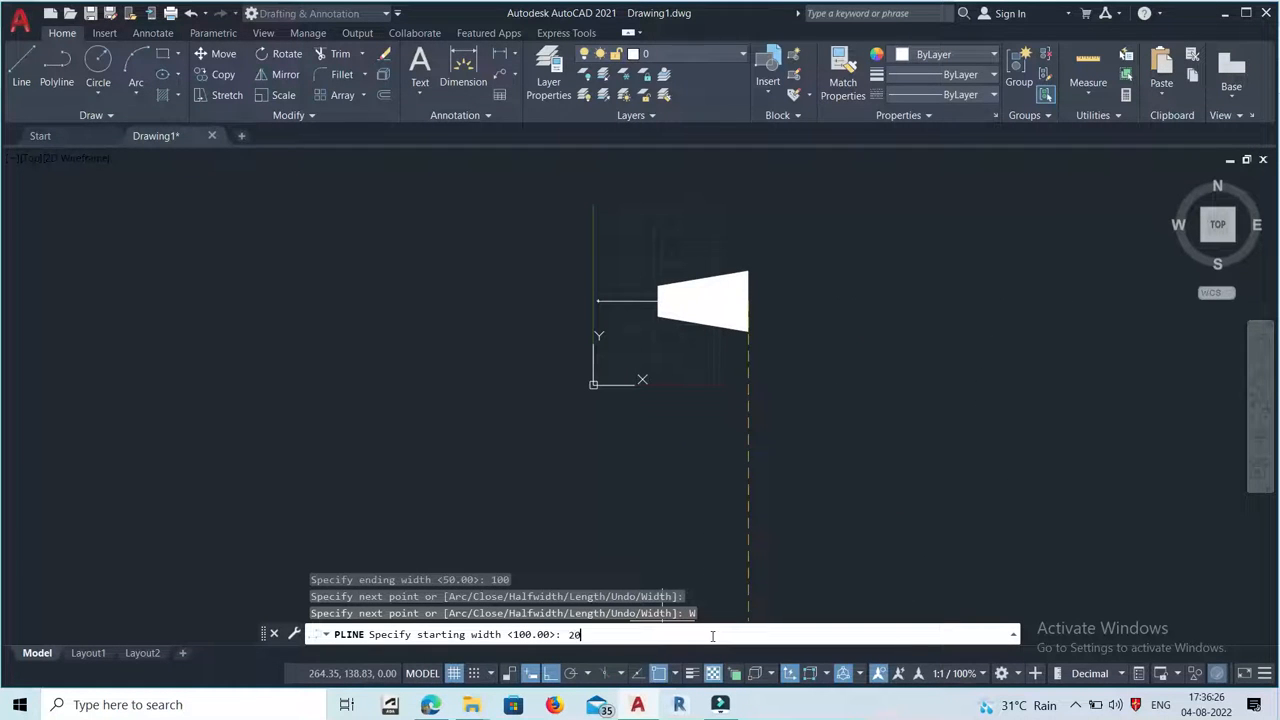
{"action": "key", "text": "Return"}
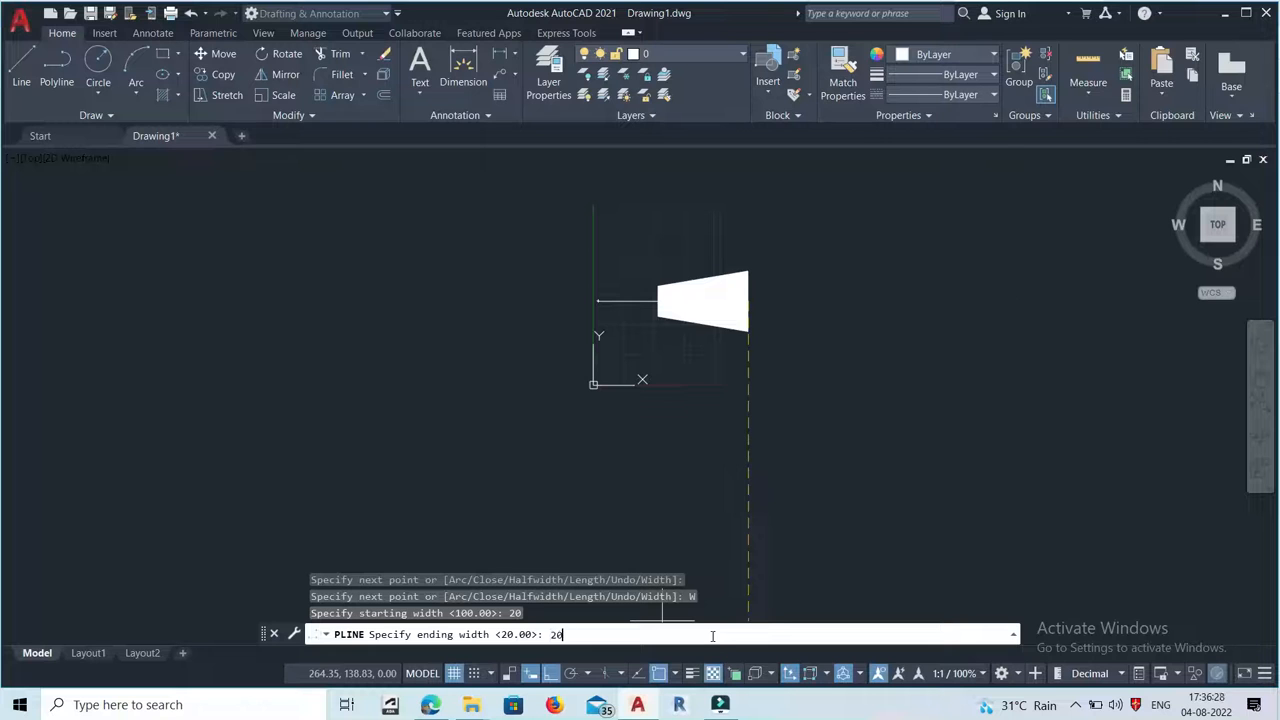
{"action": "key", "text": "Return"}
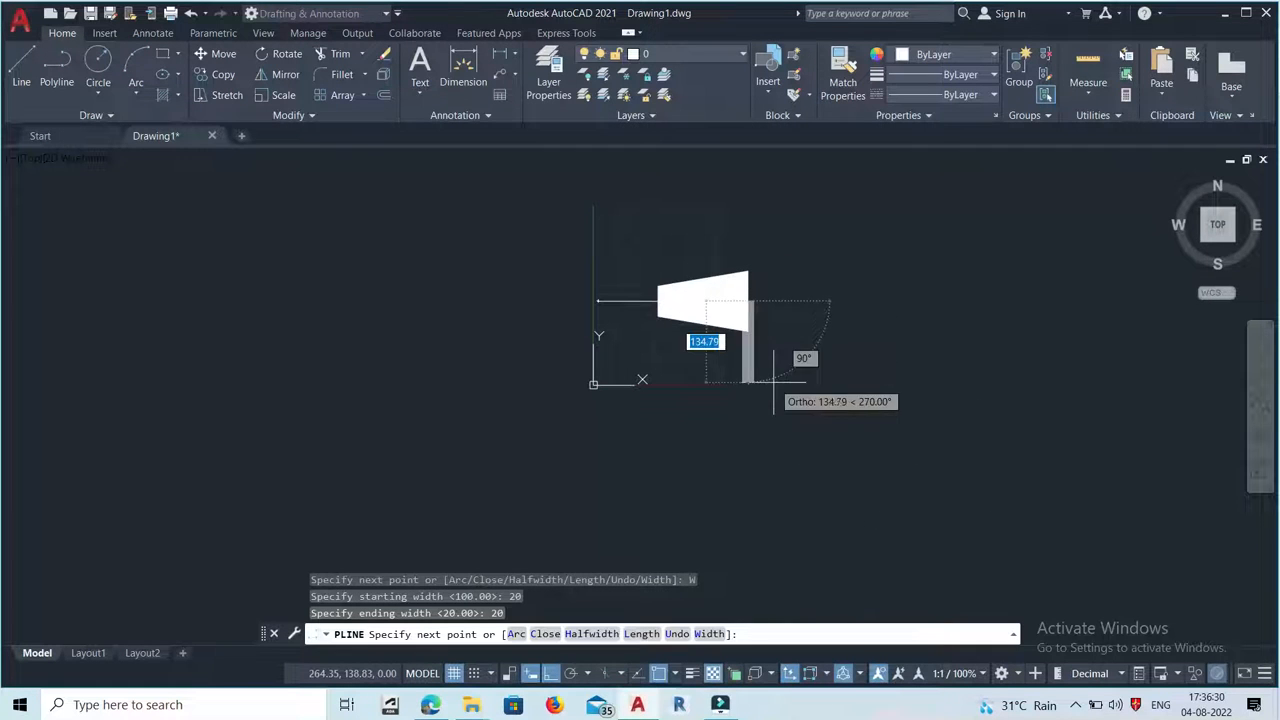
{"action": "left_click", "coordinate": [955, 302]}
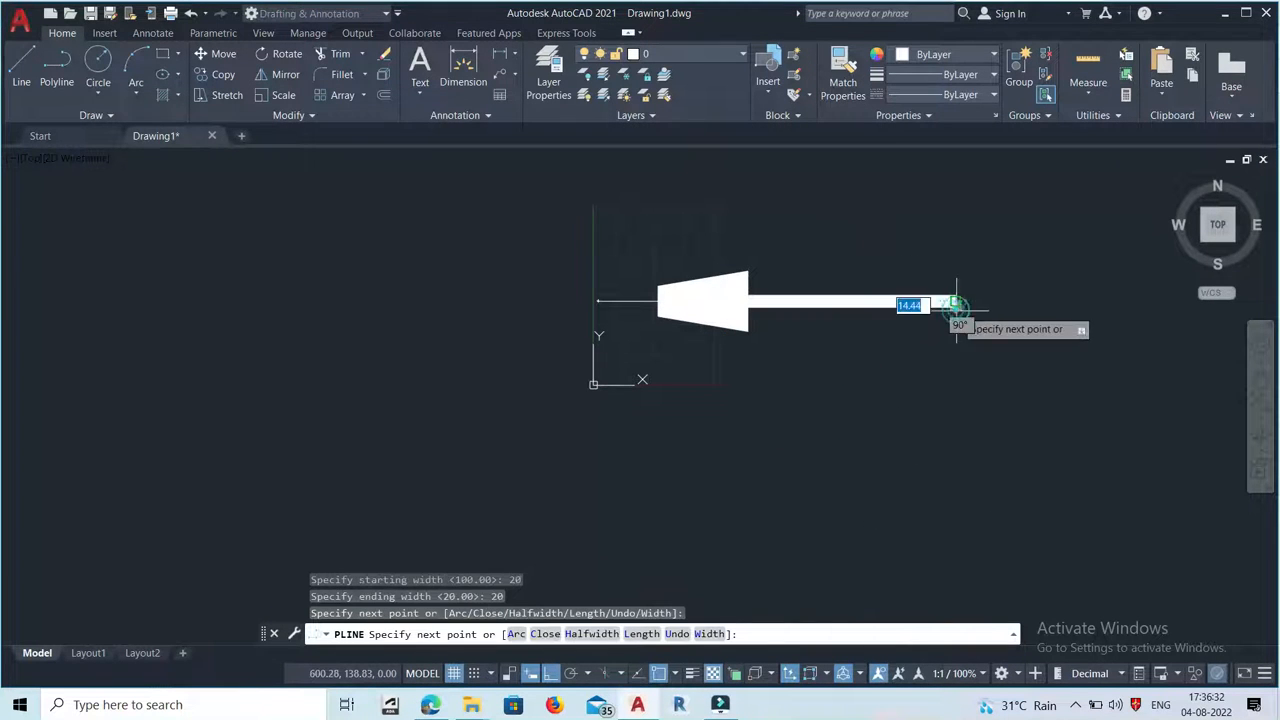
Step: Continue the 20-wide polyline down, left past the Y axis, up, left and about 236 units down, then finish it
{"action": "left_click", "coordinate": [955, 525]}
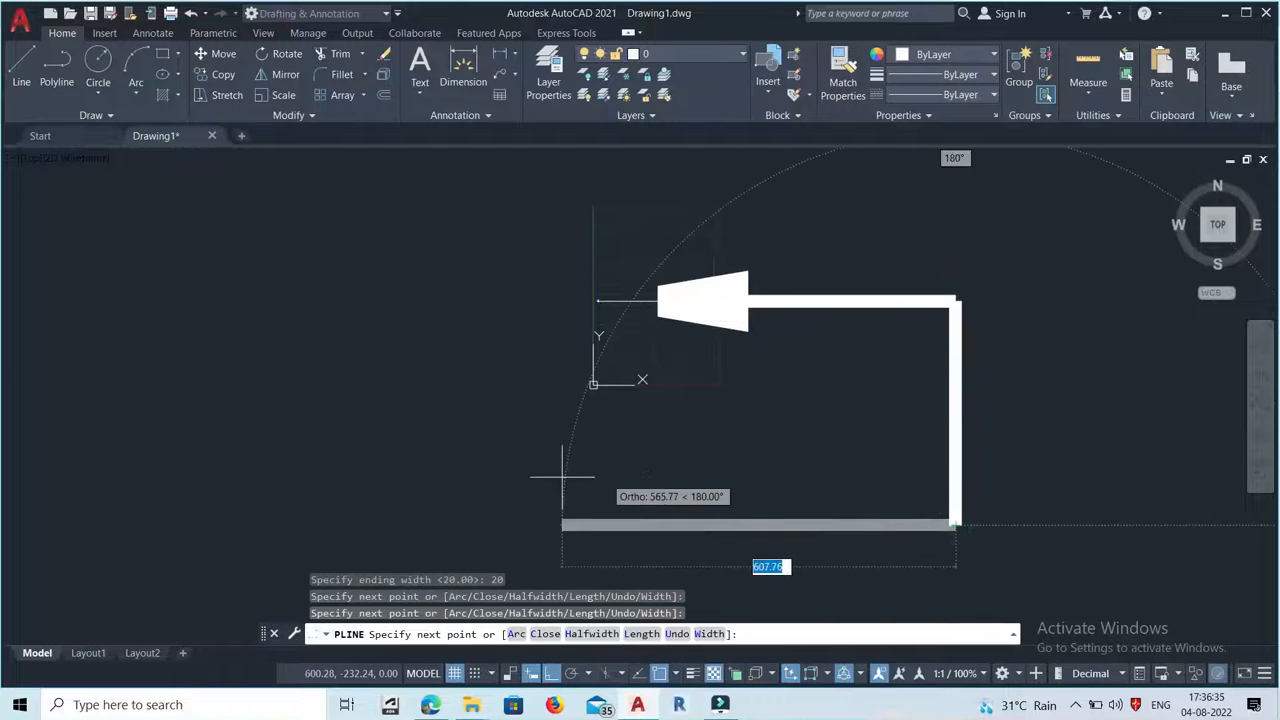
{"action": "left_click", "coordinate": [521, 505]}
{"action": "left_click", "coordinate": [545, 236]}
{"action": "left_click", "coordinate": [378, 262]}
{"action": "scroll", "coordinate": [330, 260], "scroll_direction": "up", "scroll_amount": 2}
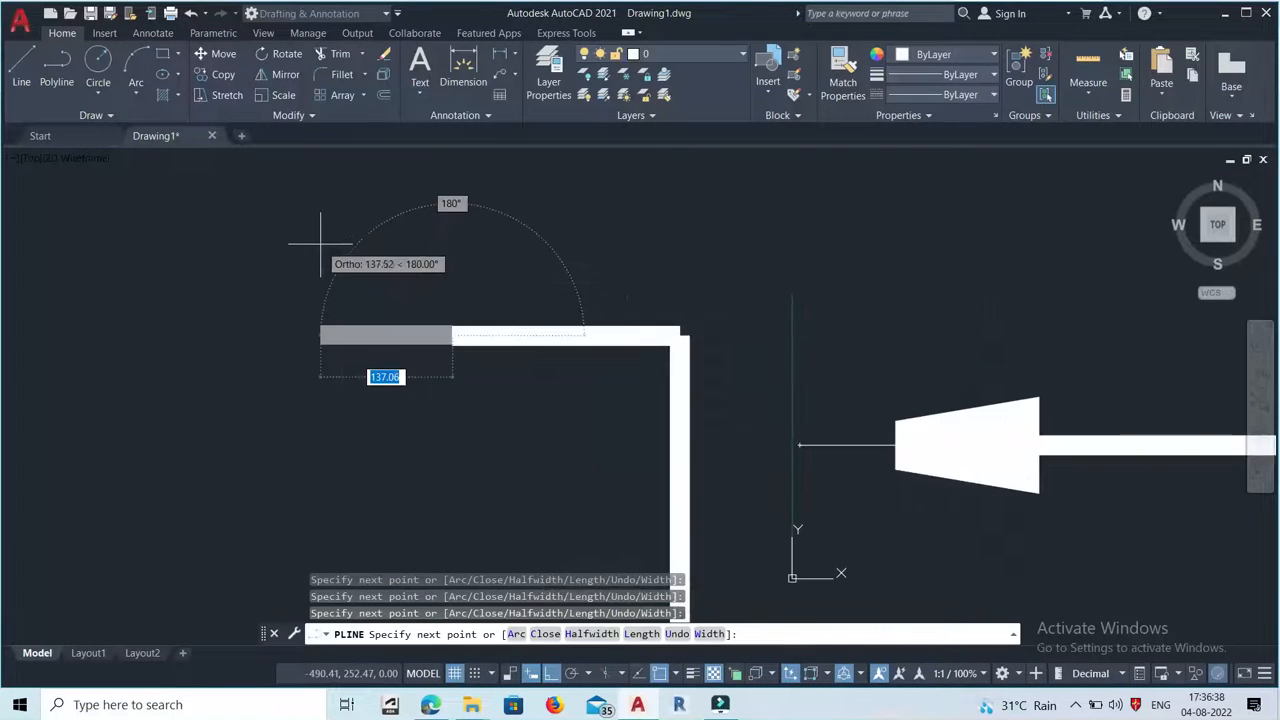
{"action": "scroll", "coordinate": [330, 245], "scroll_direction": "down", "scroll_amount": 3}
{"action": "scroll", "coordinate": [380, 240], "scroll_direction": "up", "scroll_amount": 1}
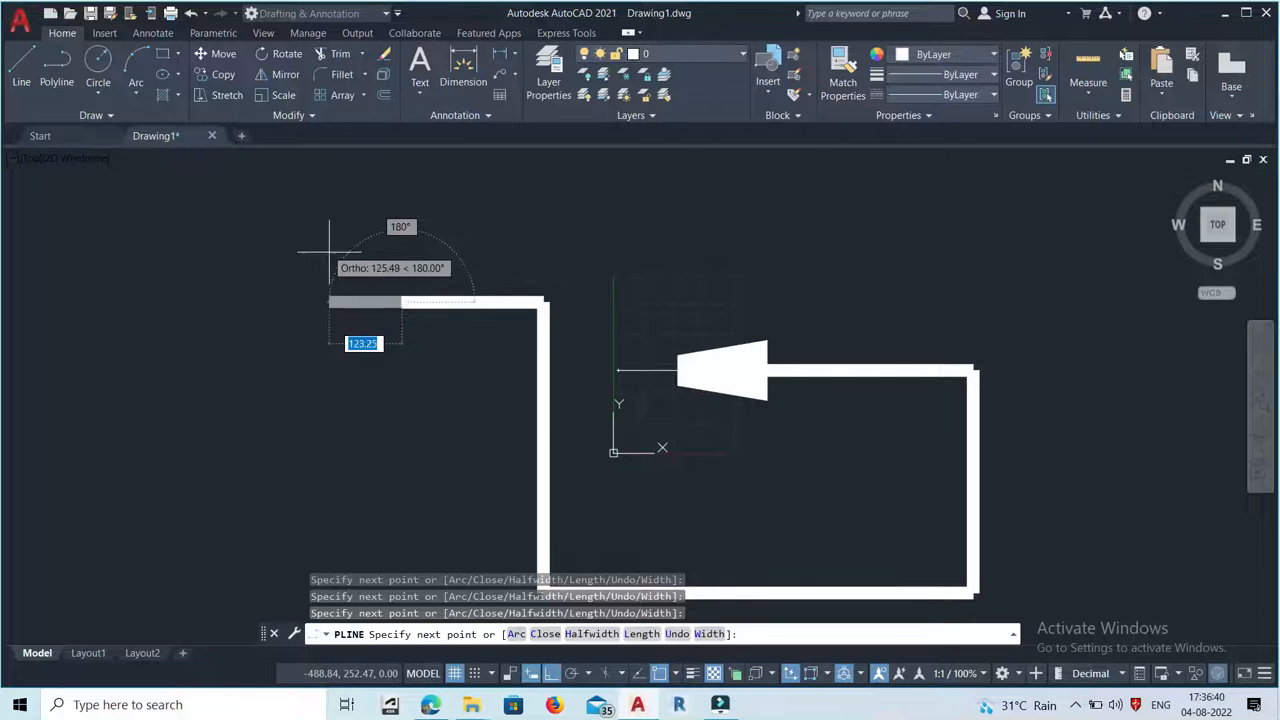
{"action": "left_click", "coordinate": [401, 258]}
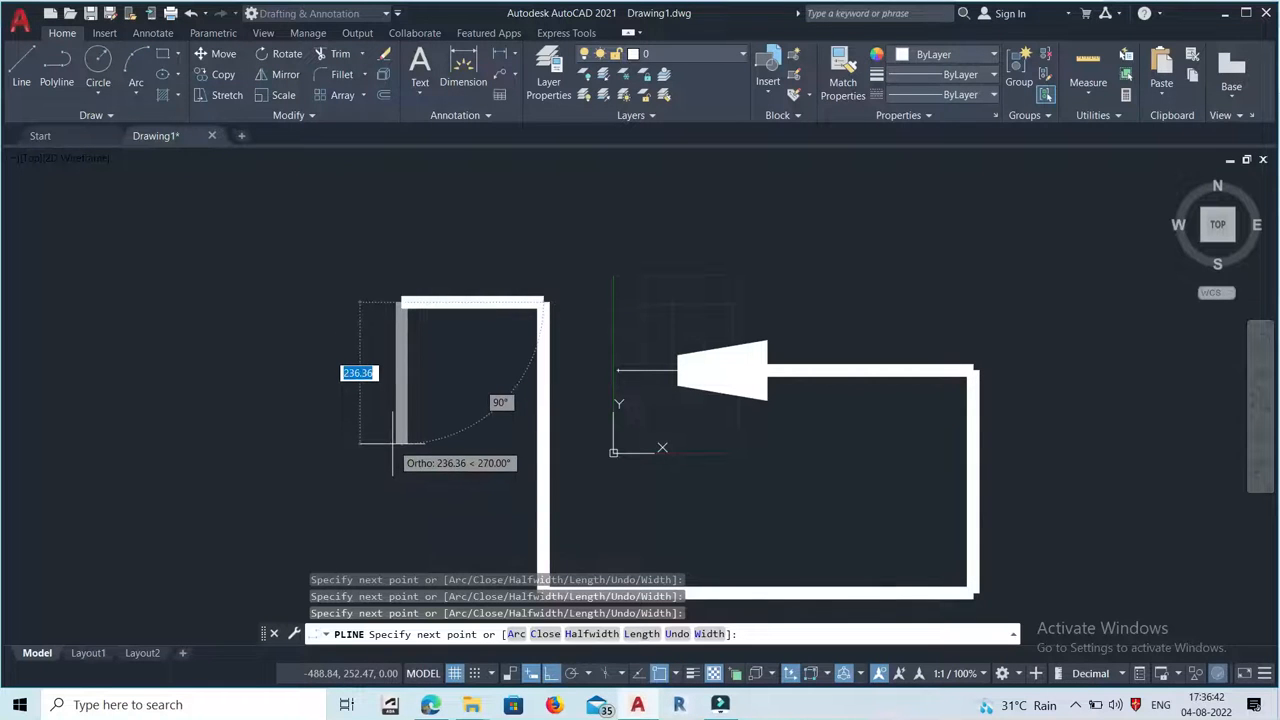
{"action": "left_click", "coordinate": [393, 441]}
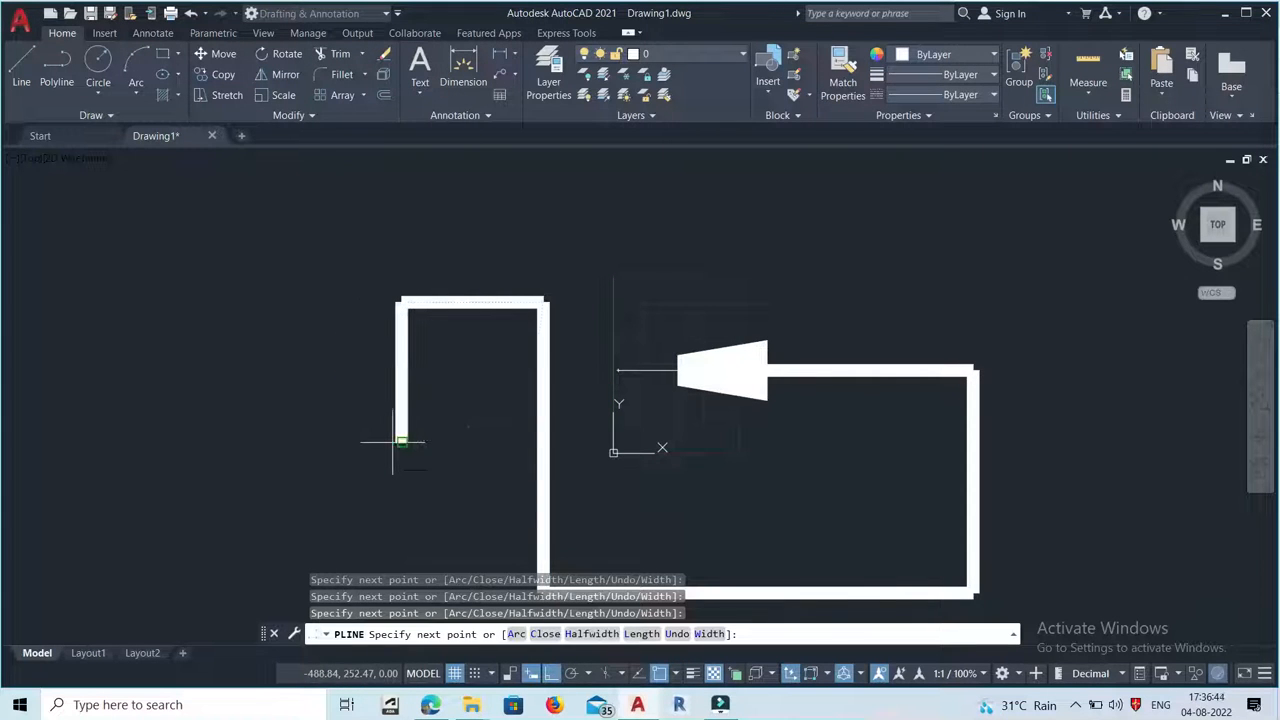
{"action": "key", "text": "Return"}
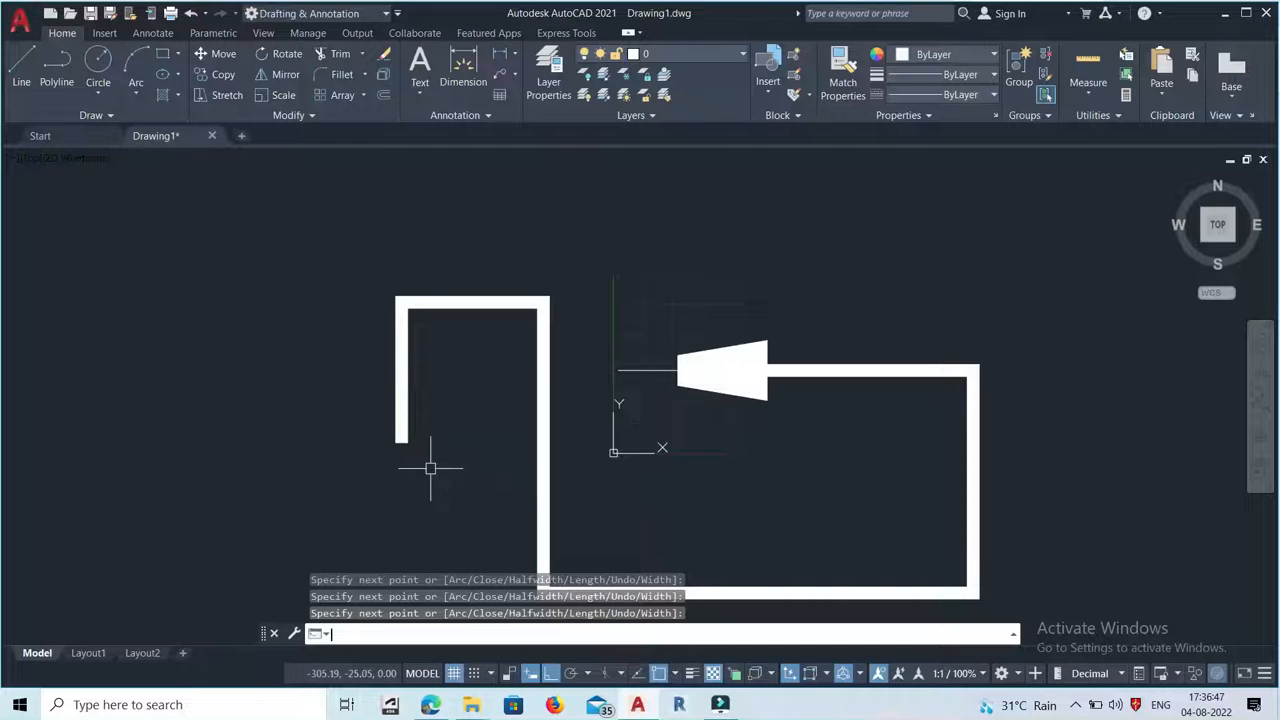
Step: Start a new polyline in the empty area right of the wide figure with starting and ending widths 0 and a 100-unit segment to the right
{"action": "scroll", "coordinate": [477, 362], "scroll_direction": "down", "scroll_amount": 4}
{"action": "scroll", "coordinate": [740, 450], "scroll_direction": "up", "scroll_amount": 4}
{"action": "scroll", "coordinate": [450, 385], "scroll_direction": "down", "scroll_amount": 4}
{"action": "scroll", "coordinate": [639, 410], "scroll_direction": "up", "scroll_amount": 5}
{"action": "left_click", "coordinate": [60, 66]}
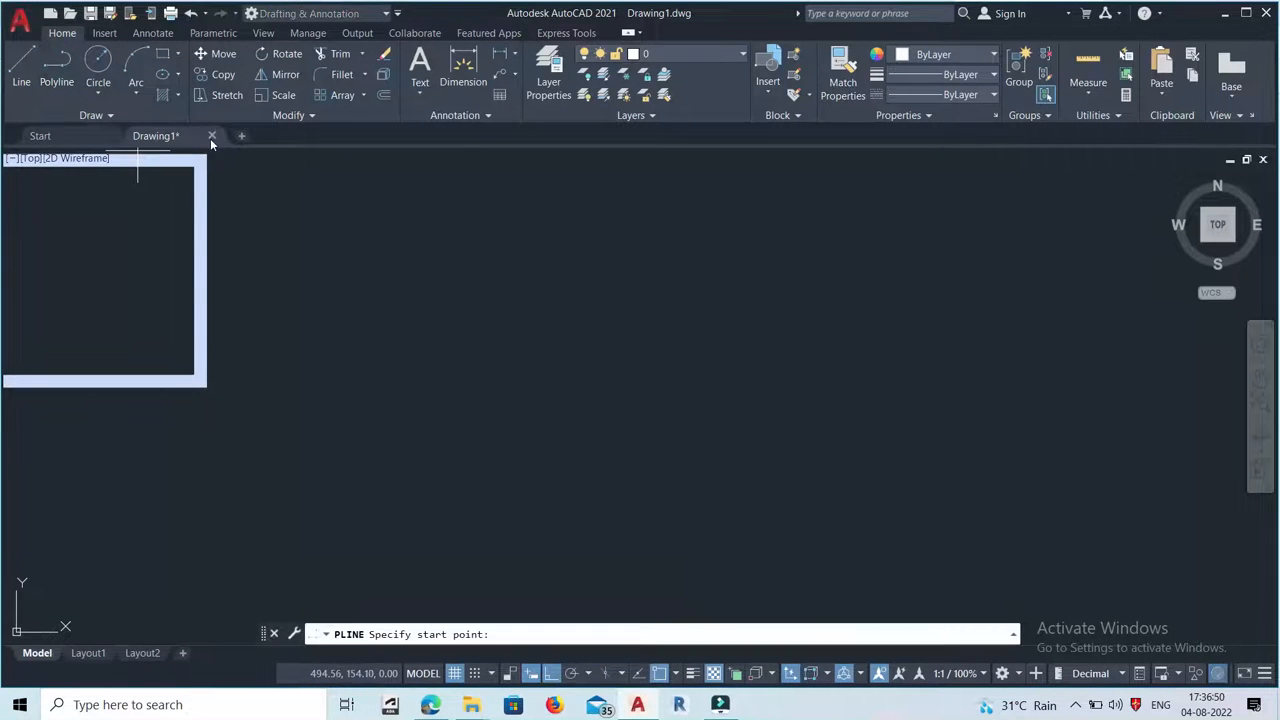
{"action": "left_click", "coordinate": [365, 382]}
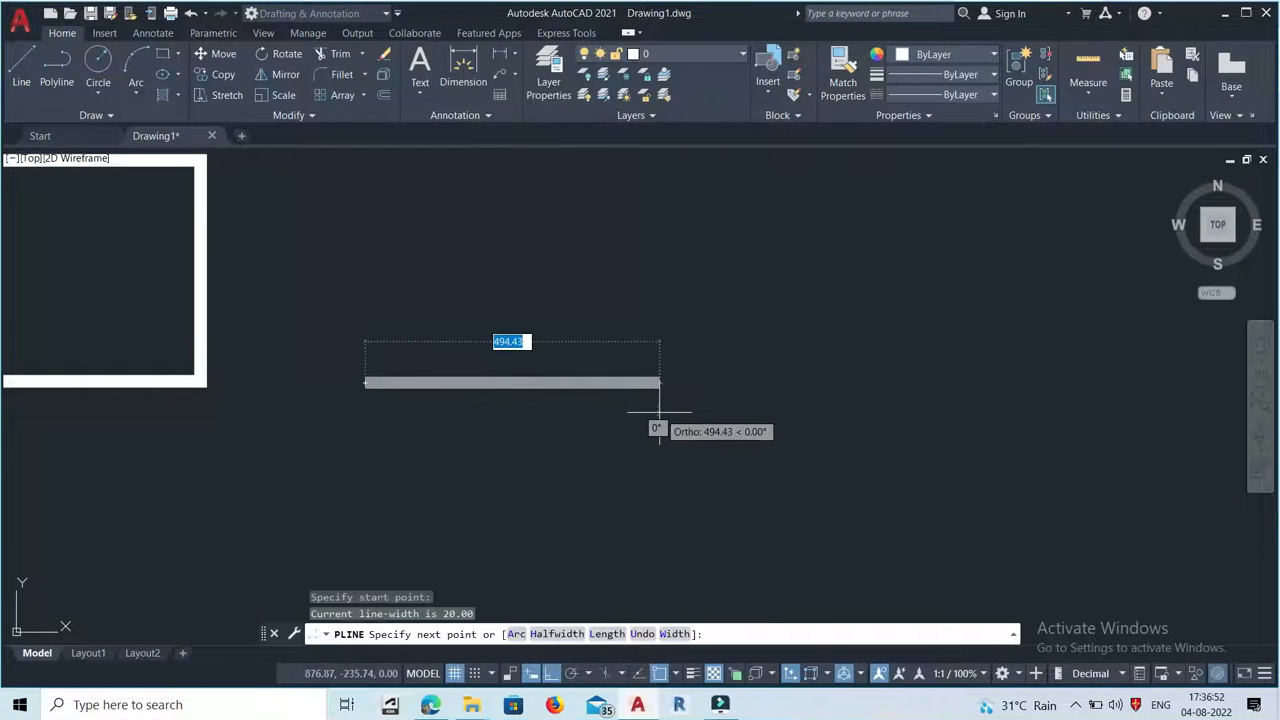
{"action": "left_click", "coordinate": [674, 634]}
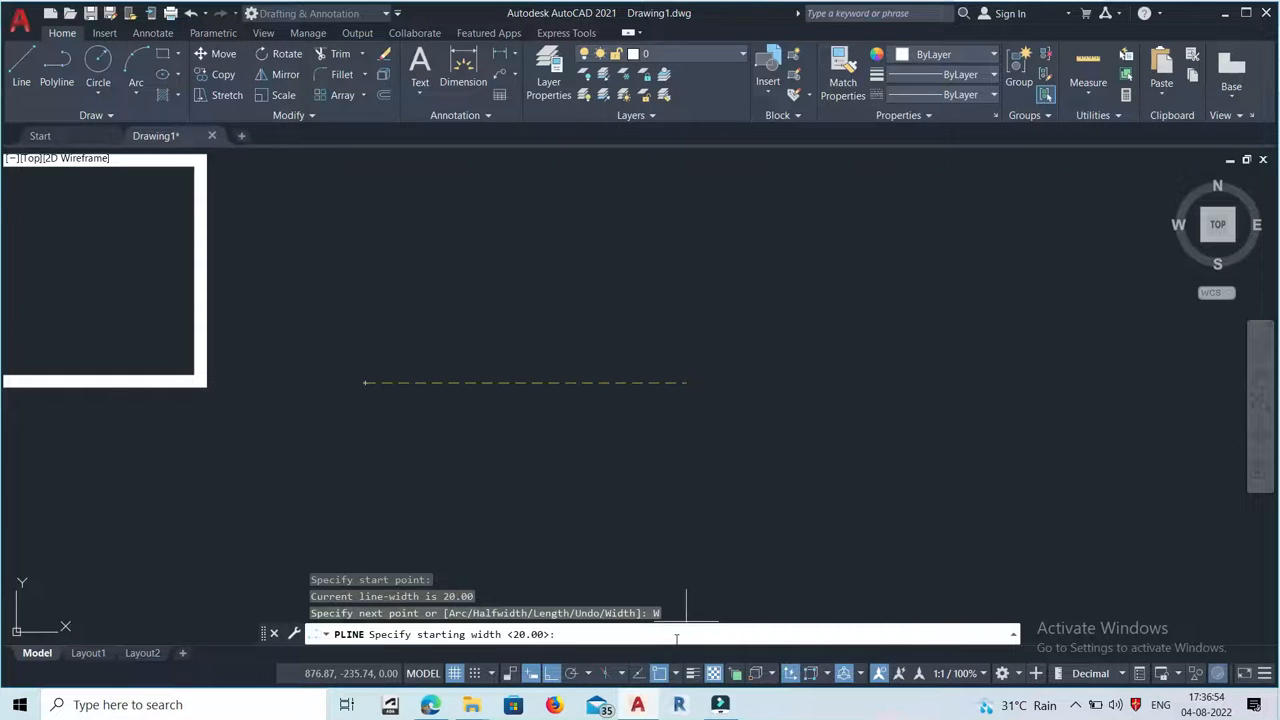
{"action": "key", "text": "Return"}
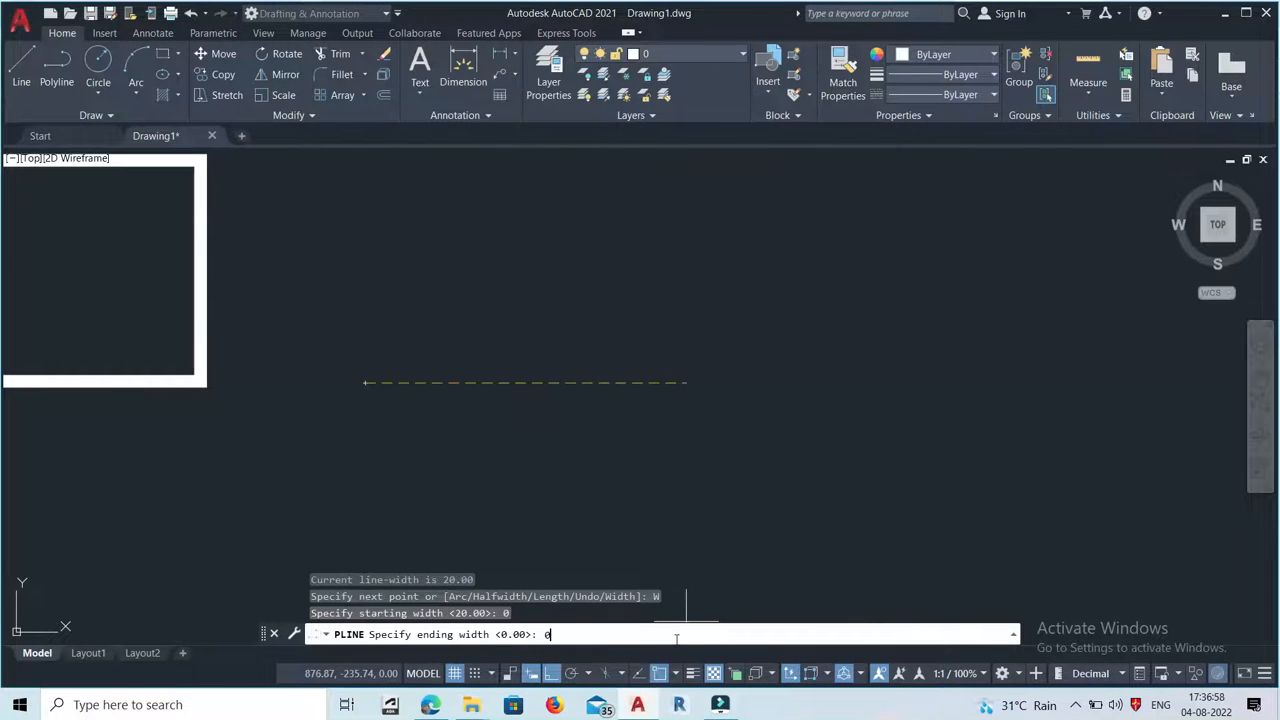
{"action": "key", "text": "Return"}
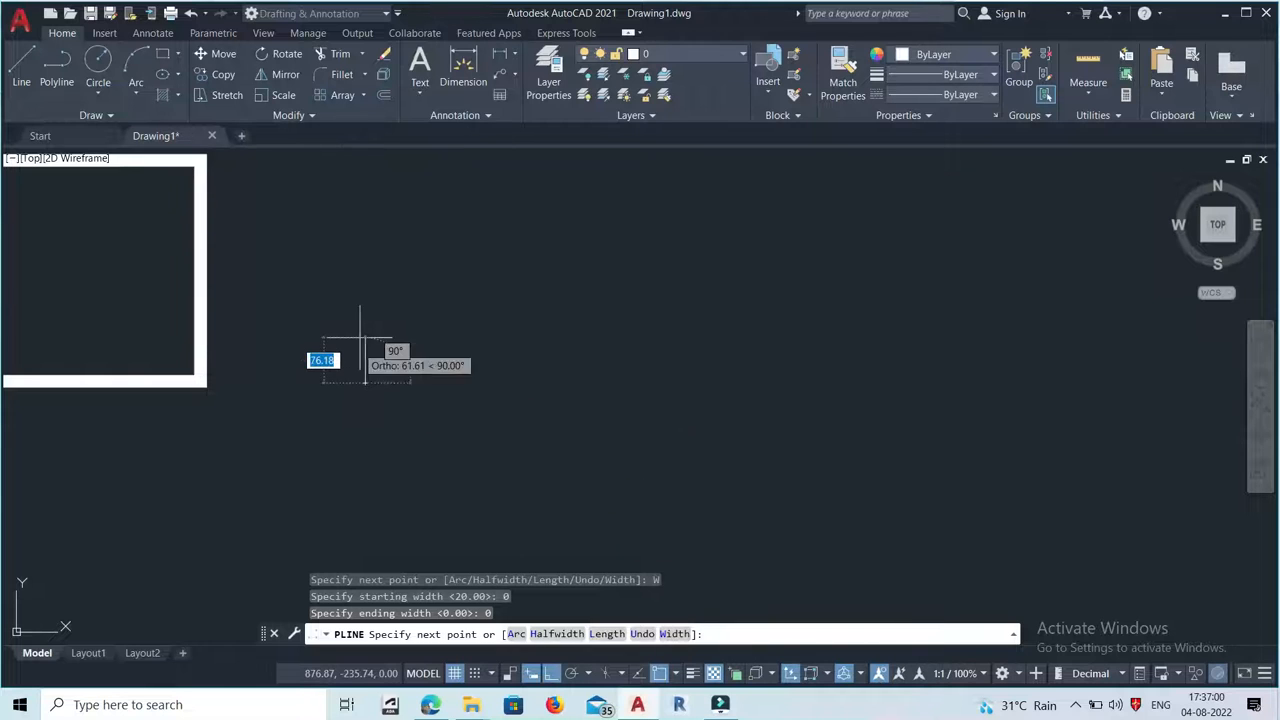
{"action": "type", "text": "1"}
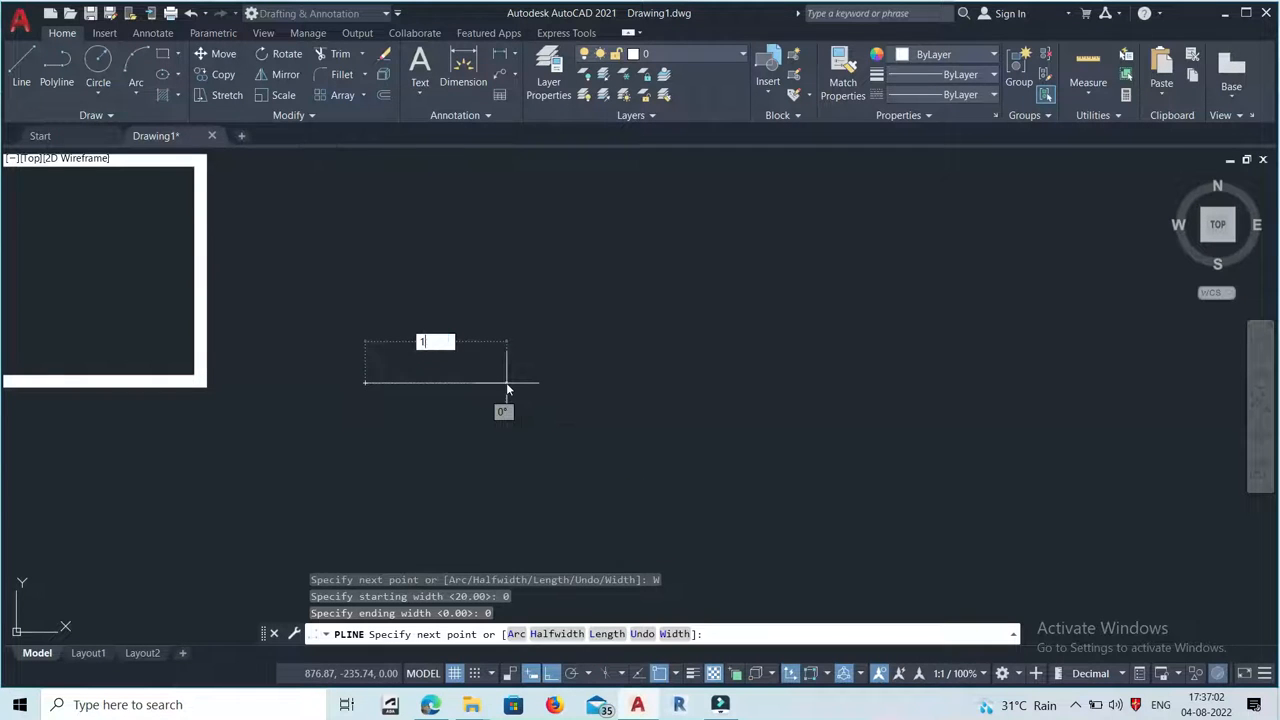
{"action": "type", "text": "00"}
{"action": "key", "text": "Return"}
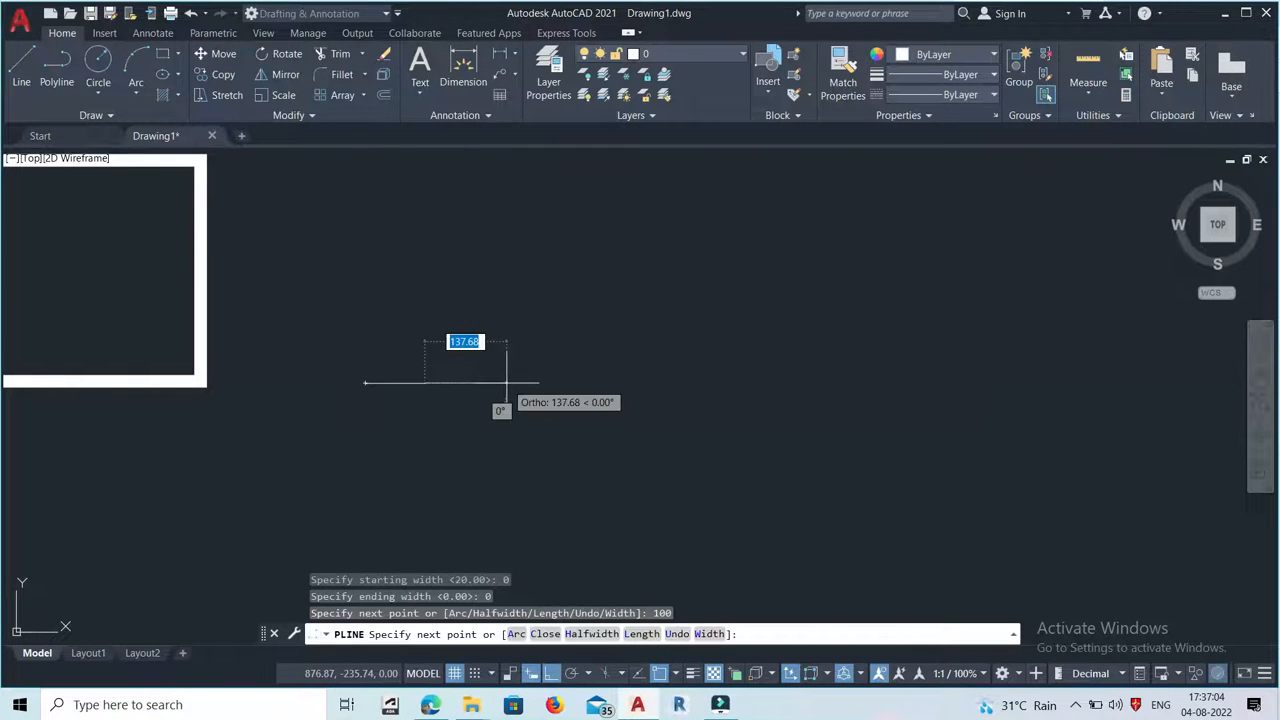
Step: Set the polyline's starting width to 20 and ending width to 0, and draw a 50-unit arrowhead segment to the right
{"action": "scroll", "coordinate": [470, 345], "scroll_direction": "up", "scroll_amount": 1}
{"action": "scroll", "coordinate": [309, 395], "scroll_direction": "up", "scroll_amount": 2}
{"action": "scroll", "coordinate": [448, 391], "scroll_direction": "down", "scroll_amount": 2}
{"action": "scroll", "coordinate": [404, 434], "scroll_direction": "up", "scroll_amount": 2}
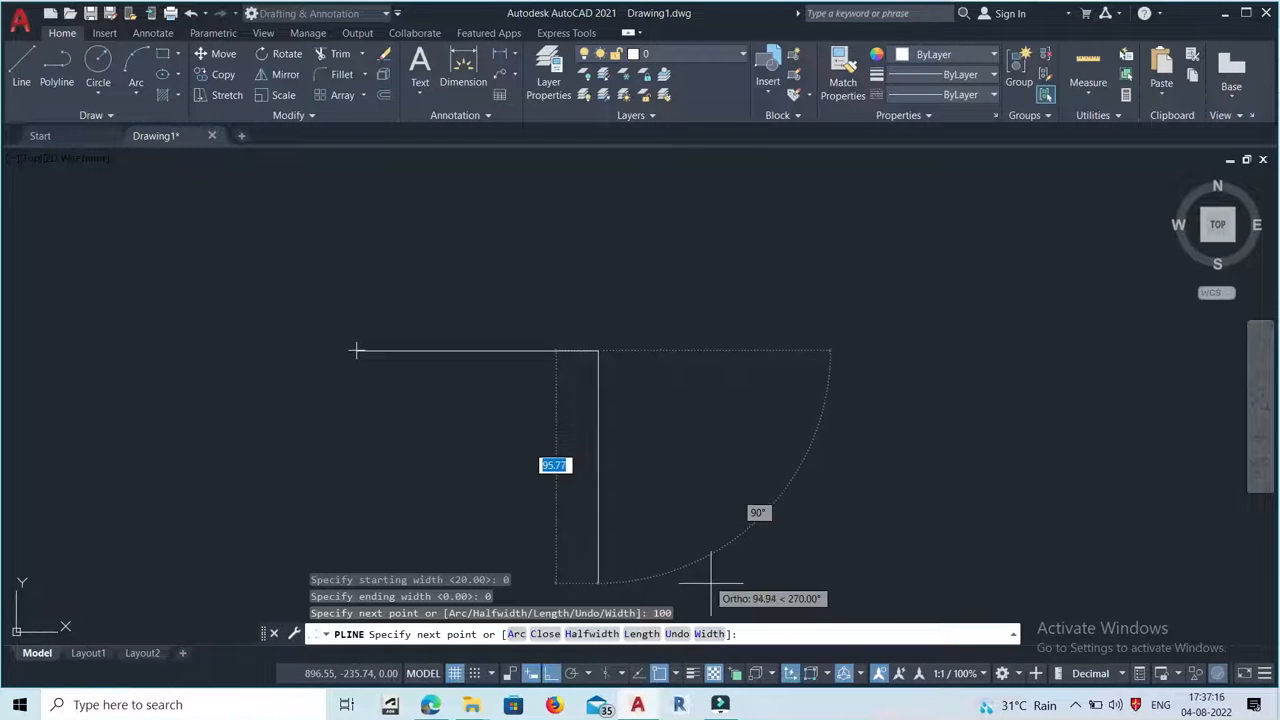
{"action": "left_click", "coordinate": [709, 634]}
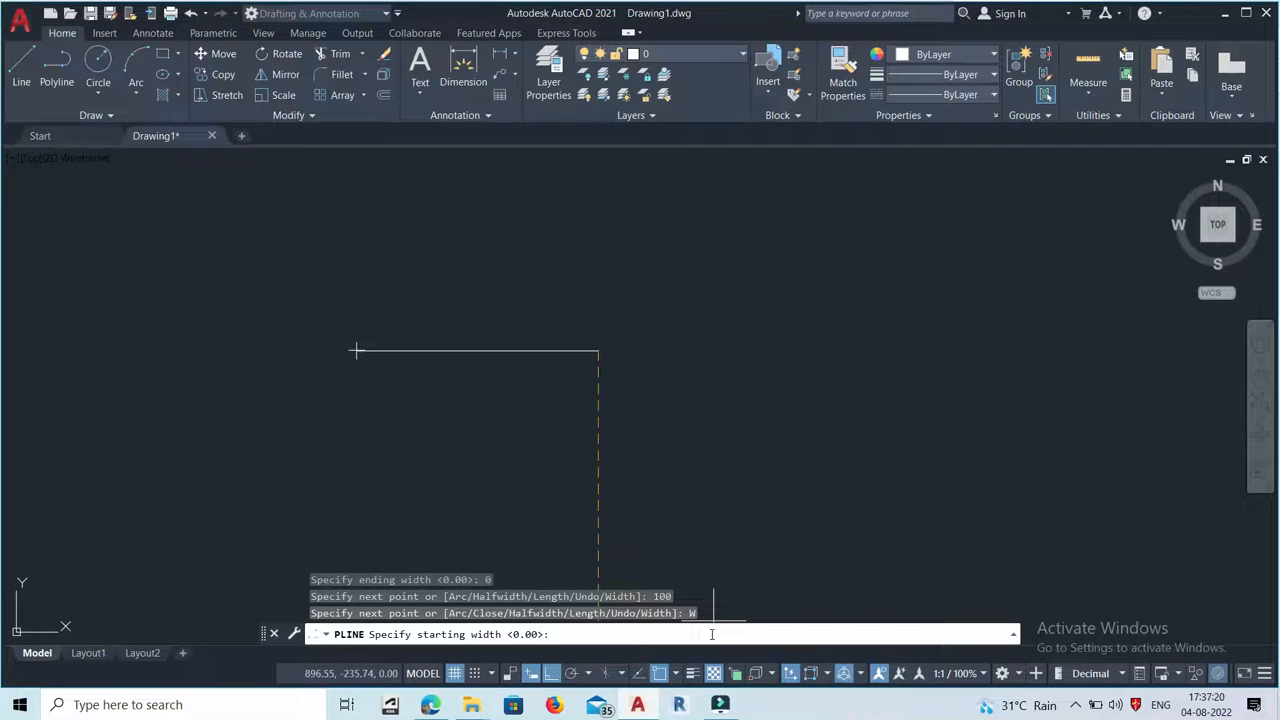
{"action": "type", "text": "20"}
{"action": "key", "text": "Return"}
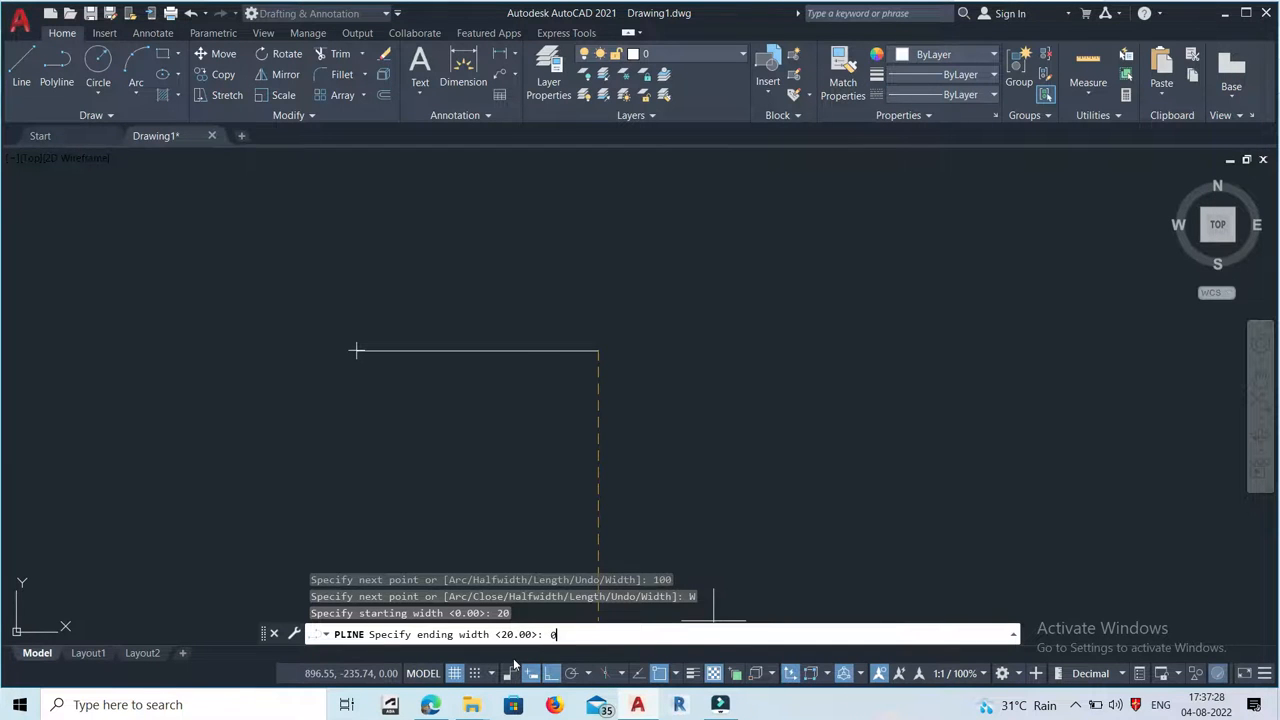
{"action": "type", "text": "0"}
{"action": "key", "text": "Return"}
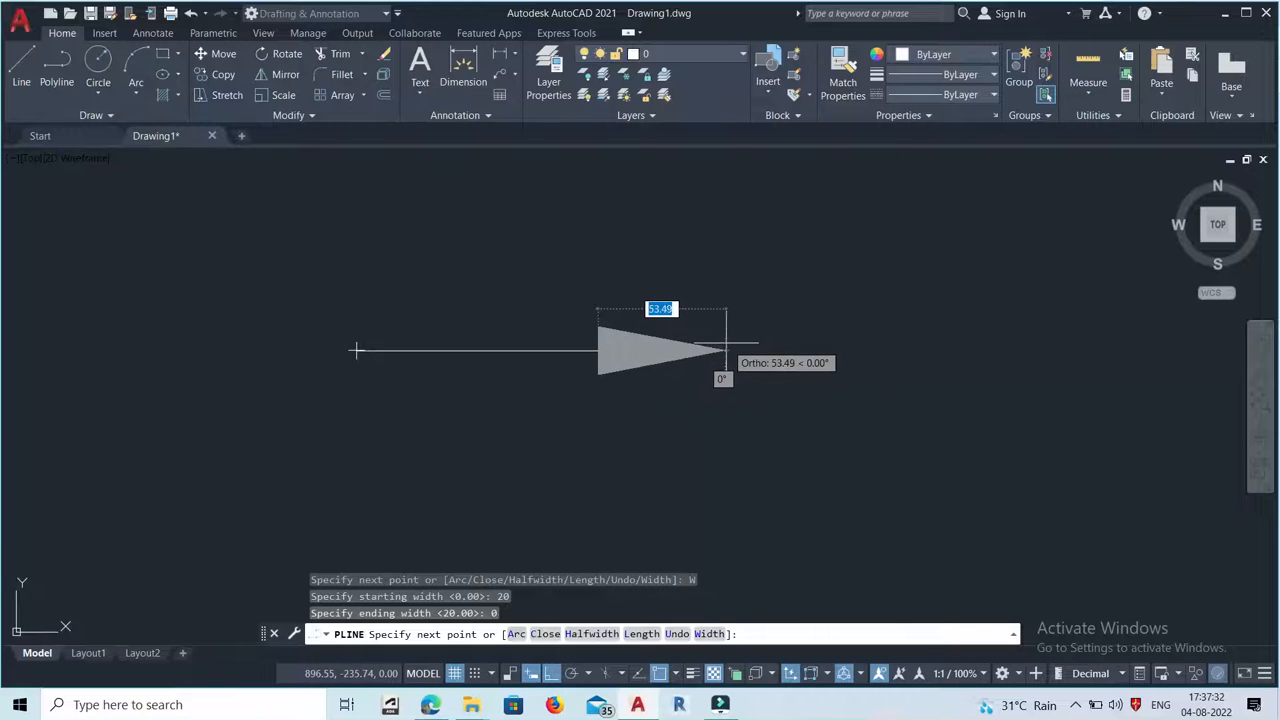
{"action": "scroll", "coordinate": [709, 351], "scroll_direction": "up", "scroll_amount": 2}
{"action": "type", "text": "5"}
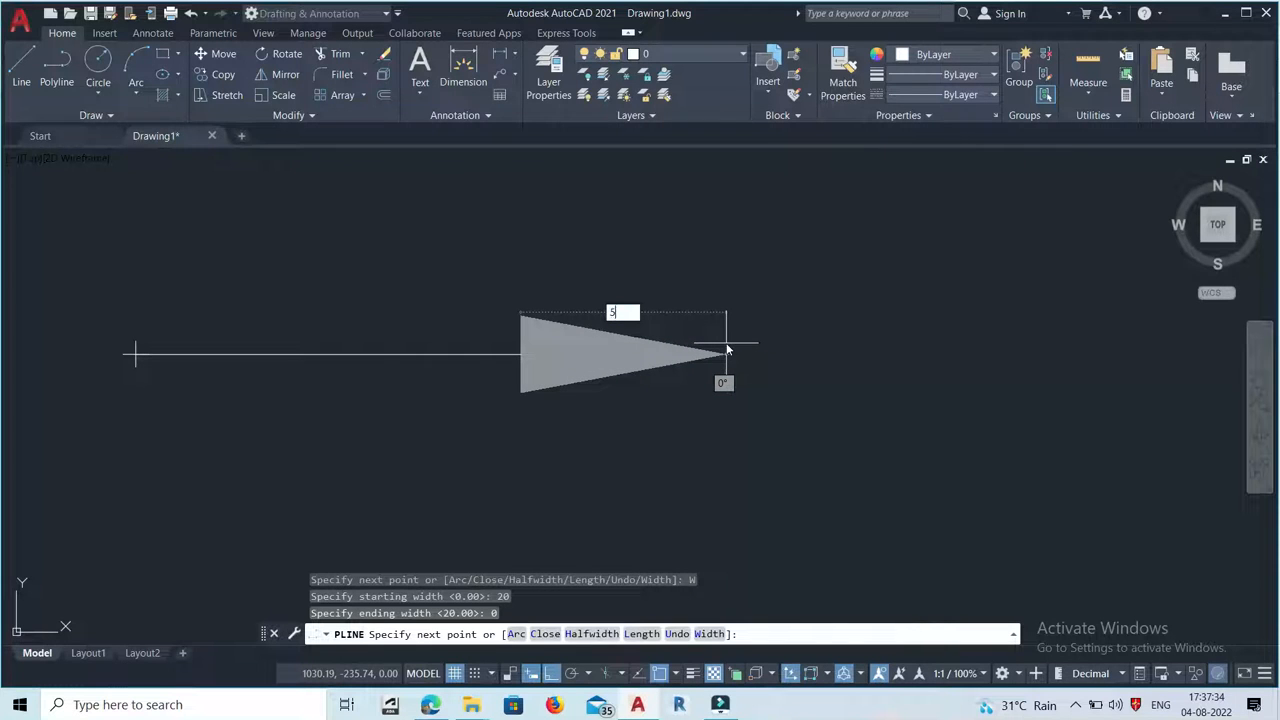
{"action": "type", "text": "0"}
{"action": "key", "text": "Return"}
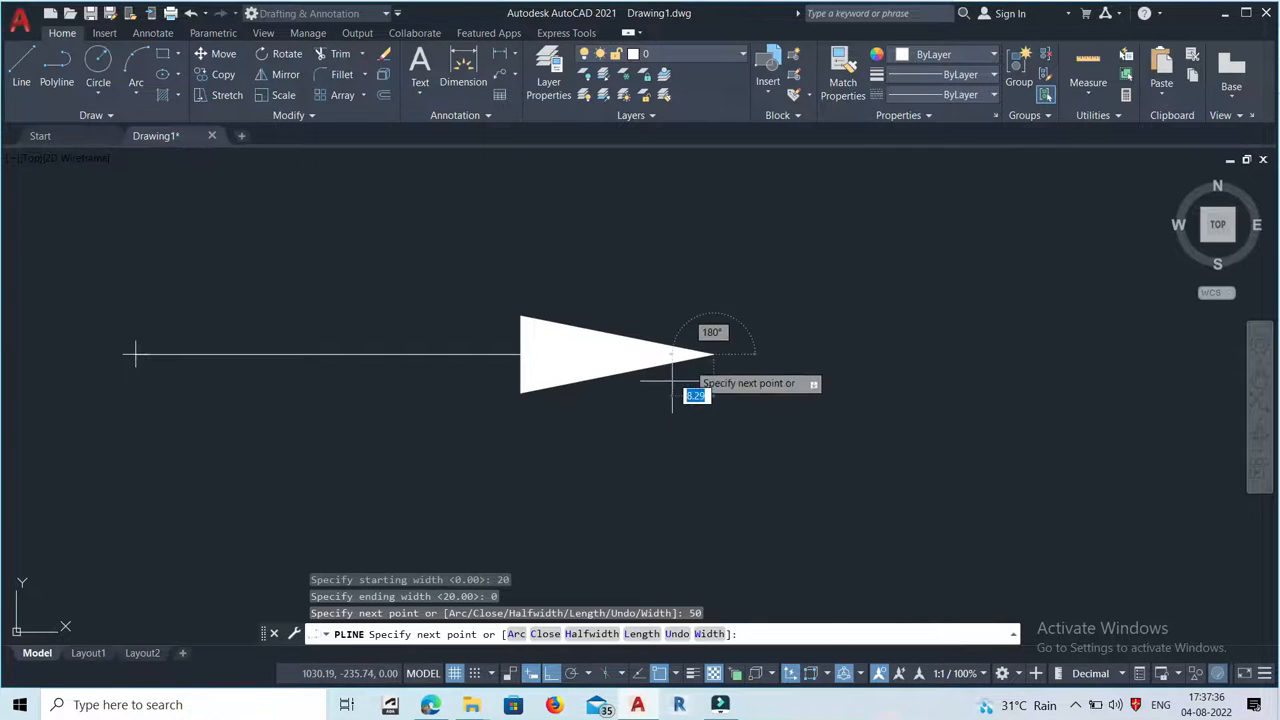
Step: Switch the polyline to arc mode and draw a semicircle ending 200 units straight below the arrow tip
{"action": "scroll", "coordinate": [727, 352], "scroll_direction": "down", "scroll_amount": 2}
{"action": "scroll", "coordinate": [709, 430], "scroll_direction": "up", "scroll_amount": 2}
{"action": "scroll", "coordinate": [709, 415], "scroll_direction": "down", "scroll_amount": 2}
{"action": "scroll", "coordinate": [710, 385], "scroll_direction": "up", "scroll_amount": 4}
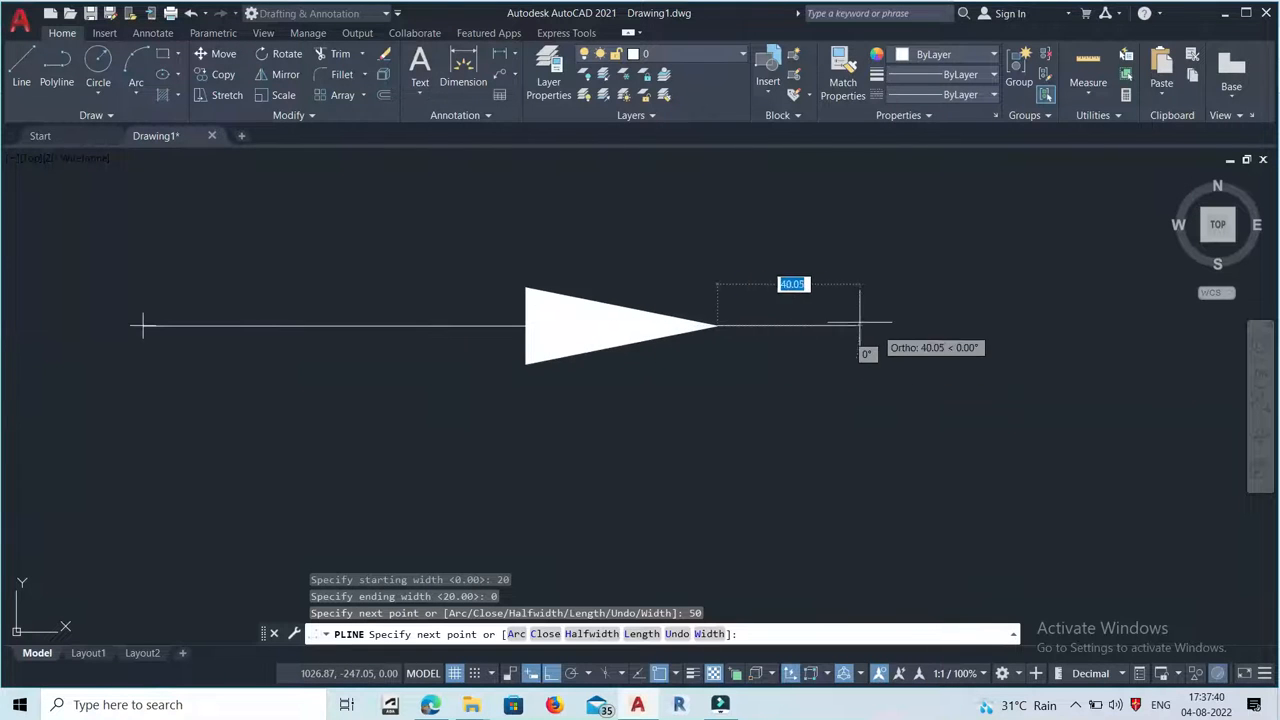
{"action": "right_click", "coordinate": [745, 423]}
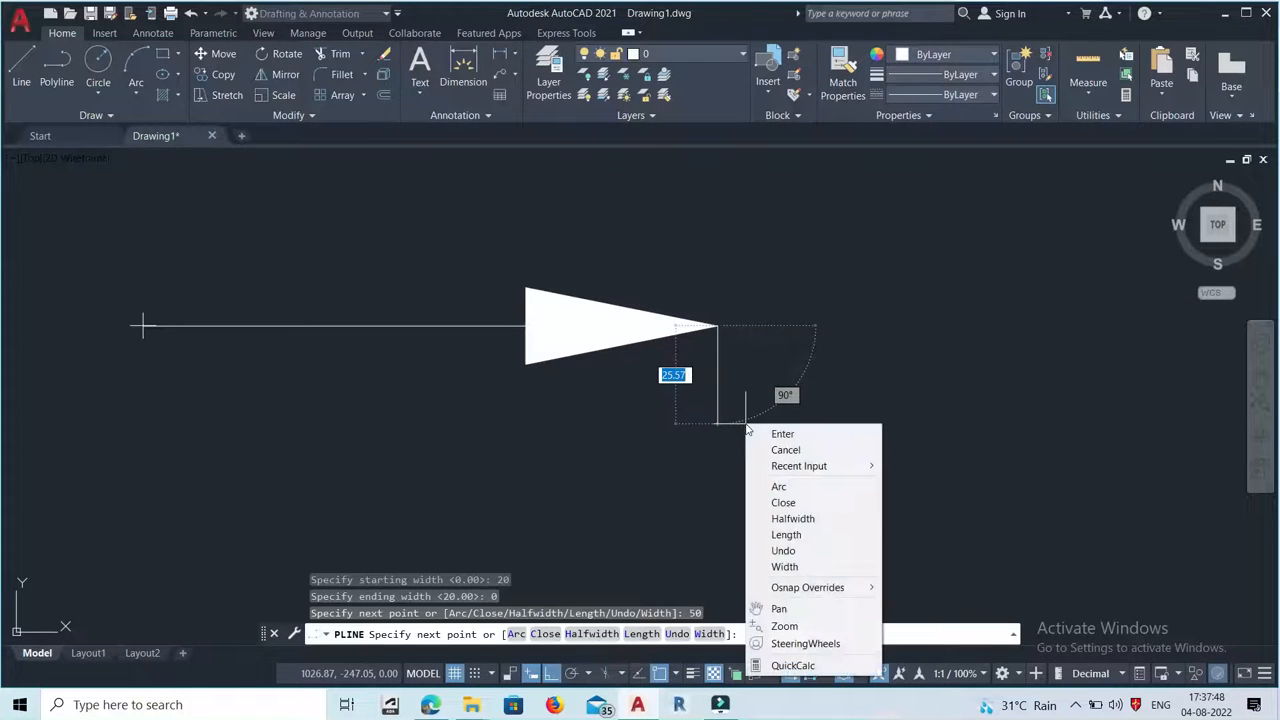
{"action": "left_click", "coordinate": [778, 488]}
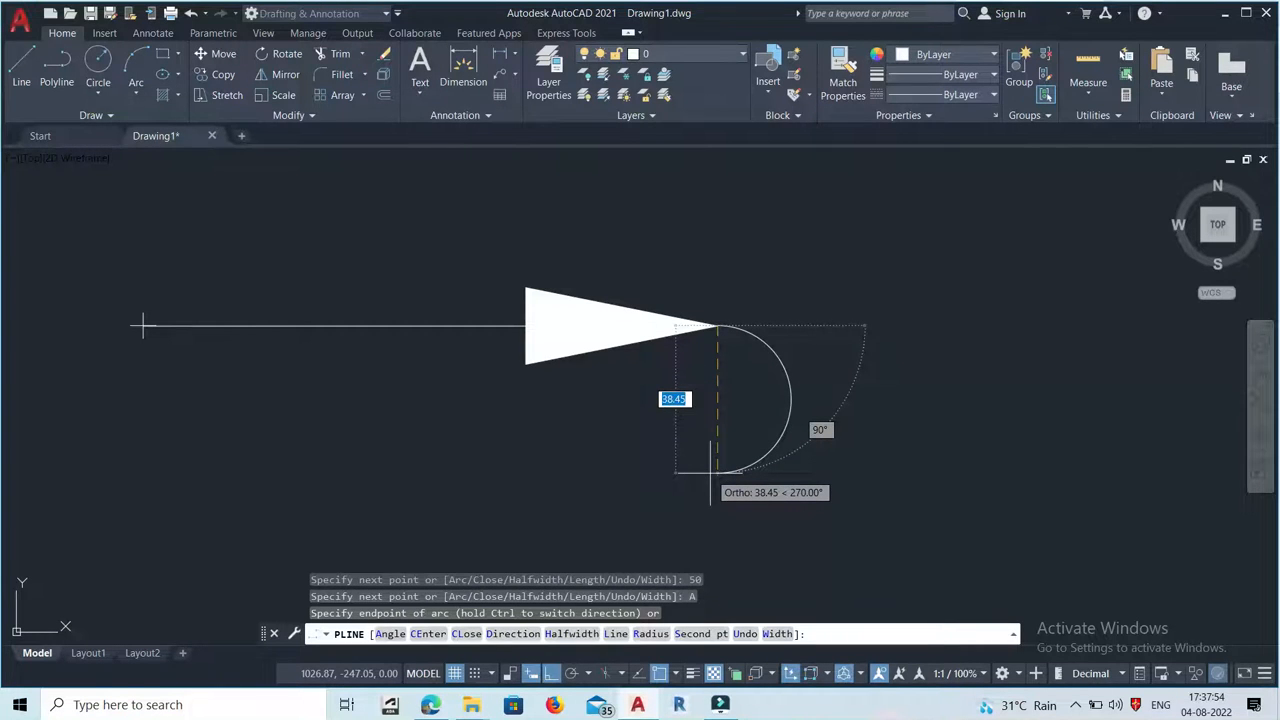
{"action": "type", "text": "200"}
{"action": "key", "text": "Return"}
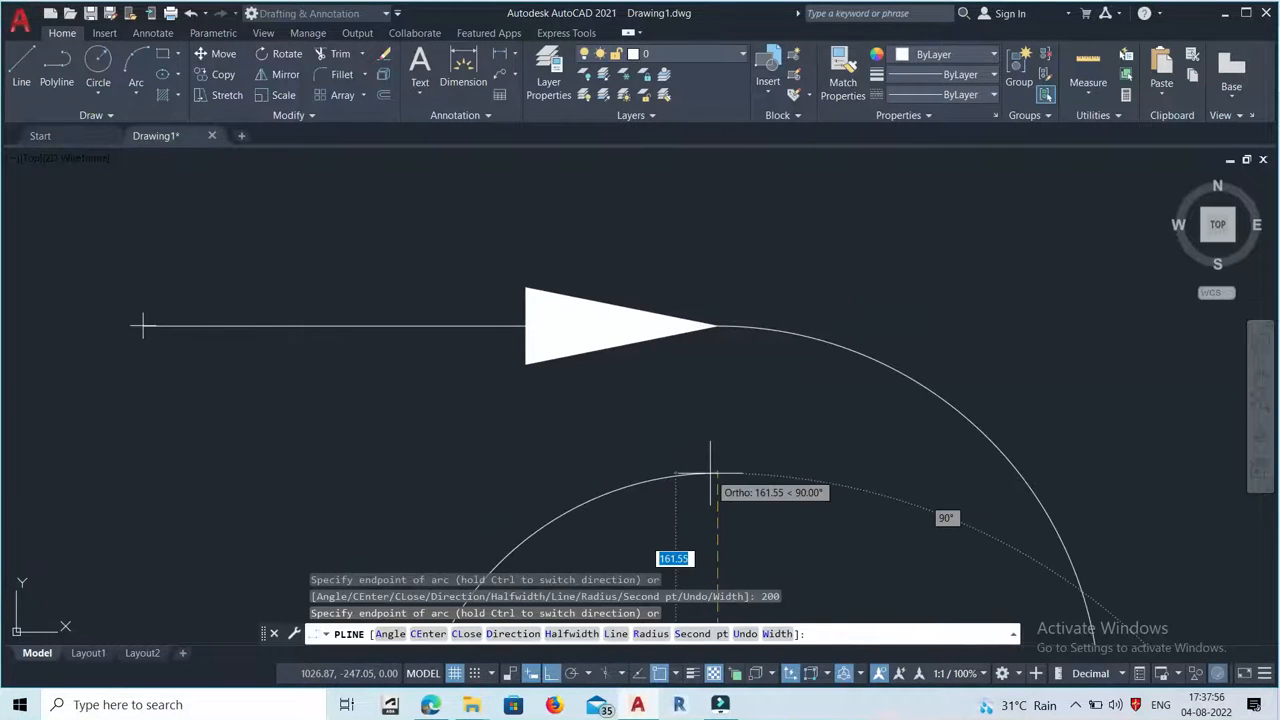
Step: Draw a second polyline arc ending 200 units straight up at the arrow tip to complete the circle
{"action": "scroll", "coordinate": [709, 466], "scroll_direction": "down", "scroll_amount": 6}
{"action": "scroll", "coordinate": [703, 500], "scroll_direction": "up", "scroll_amount": 2}
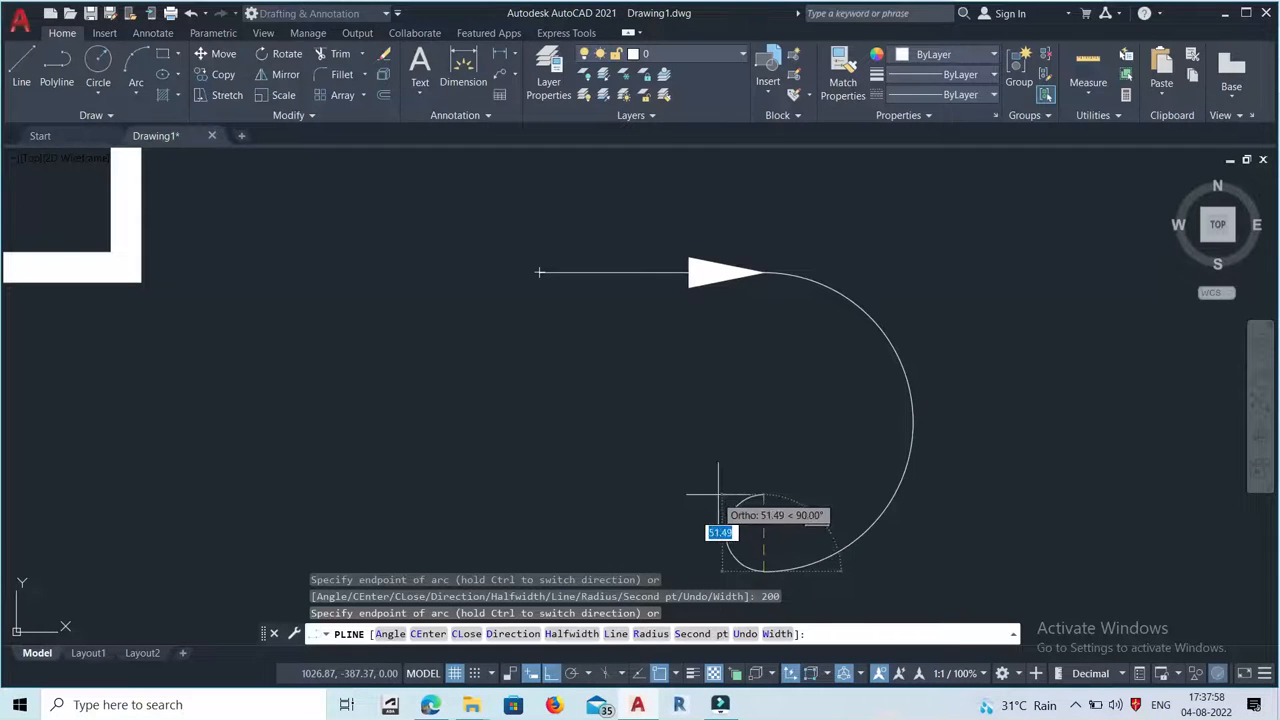
{"action": "scroll", "coordinate": [750, 440], "scroll_direction": "down", "scroll_amount": 2}
{"action": "scroll", "coordinate": [757, 445], "scroll_direction": "up", "scroll_amount": 2}
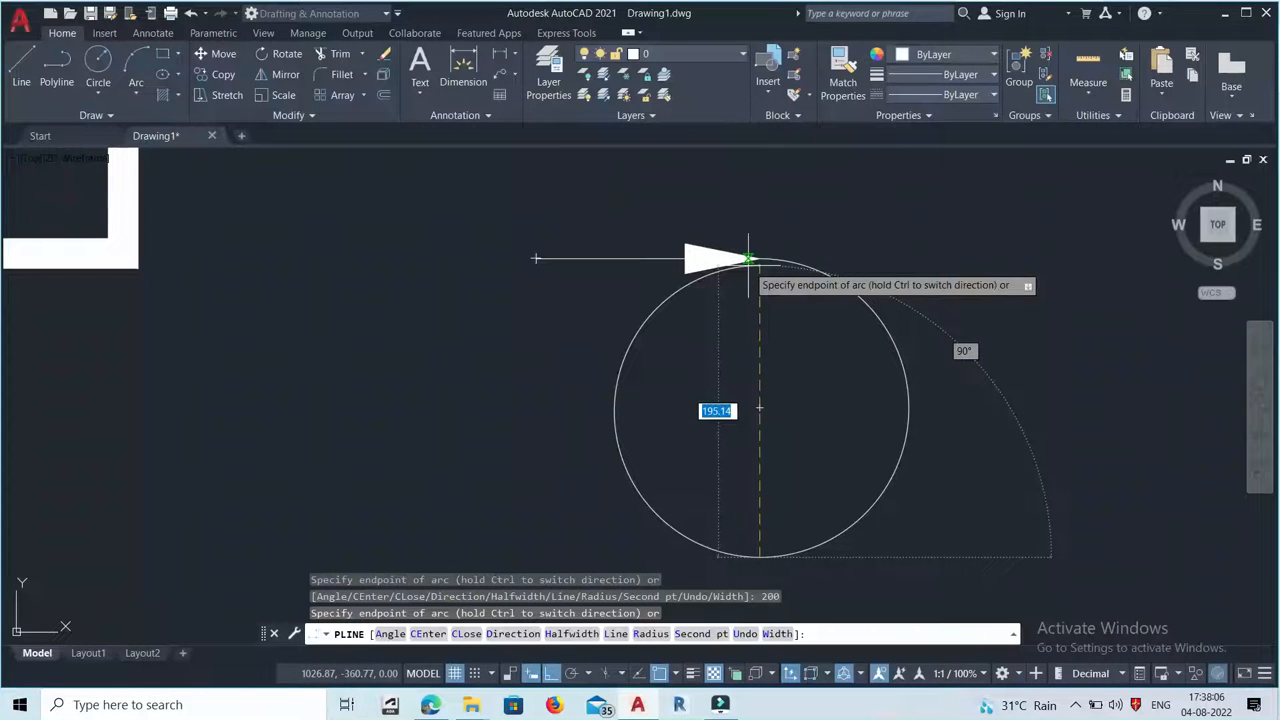
{"action": "type", "text": "200"}
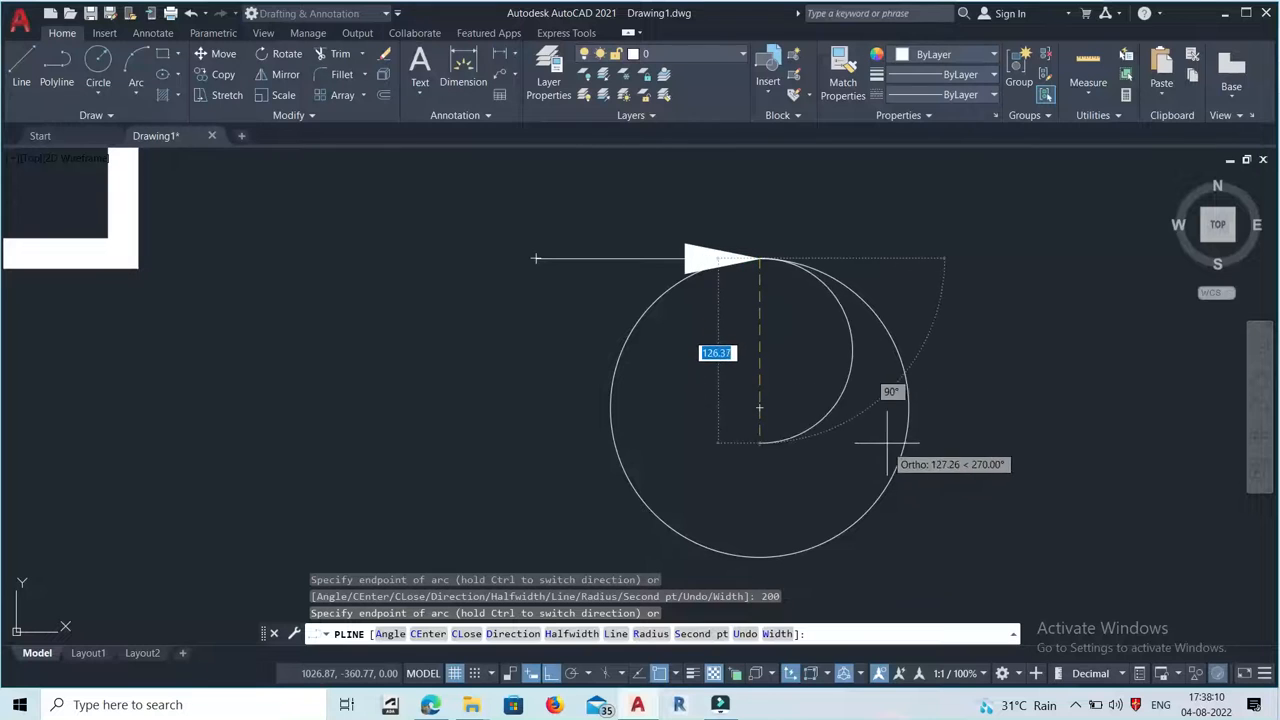
Step: Switch the polyline back to line mode and draw a vertical segment from the arrow tip to the circle's lowest point
{"action": "scroll", "coordinate": [748, 350], "scroll_direction": "down", "scroll_amount": 4}
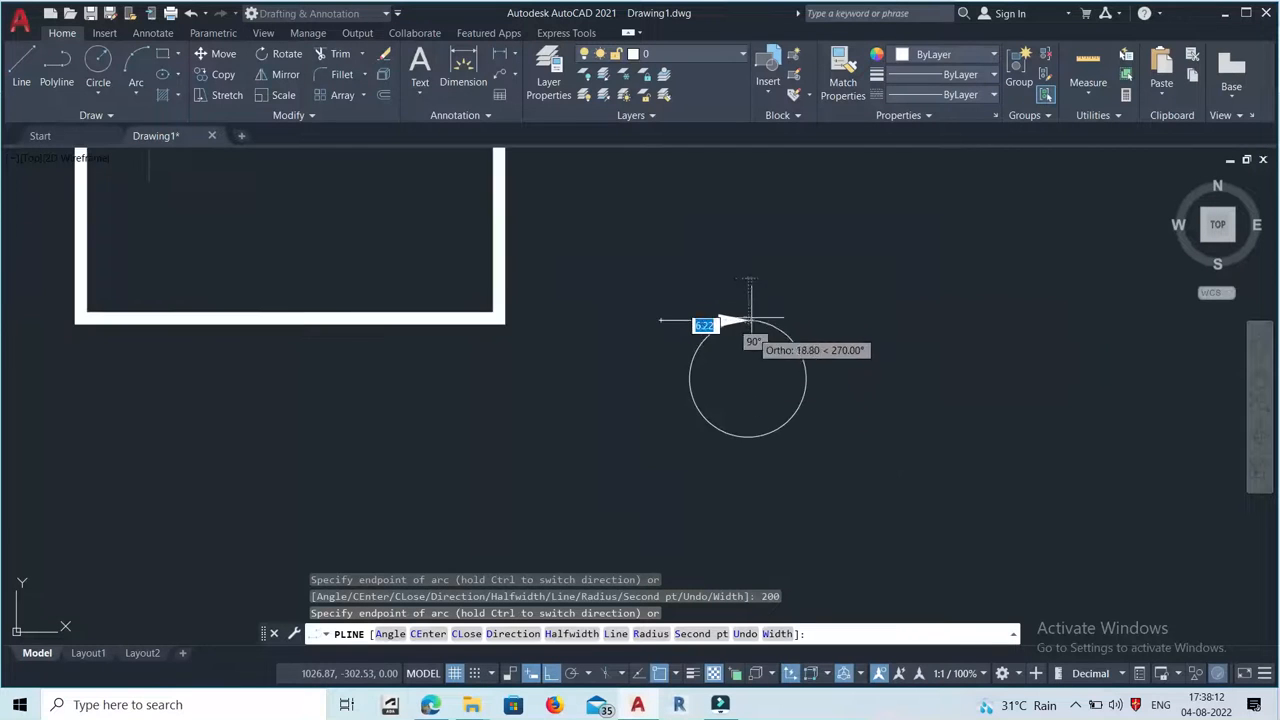
{"action": "scroll", "coordinate": [750, 320], "scroll_direction": "up", "scroll_amount": 3}
{"action": "scroll", "coordinate": [738, 285], "scroll_direction": "up", "scroll_amount": 2}
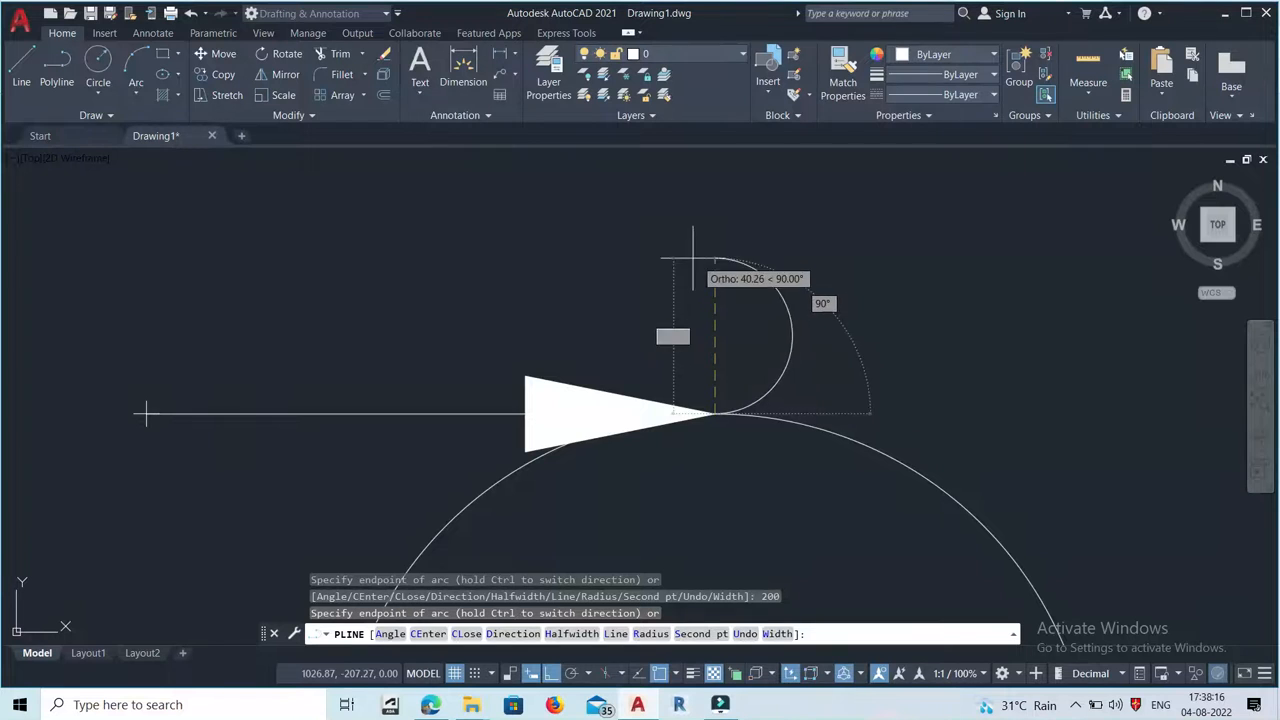
{"action": "right_click", "coordinate": [698, 293]}
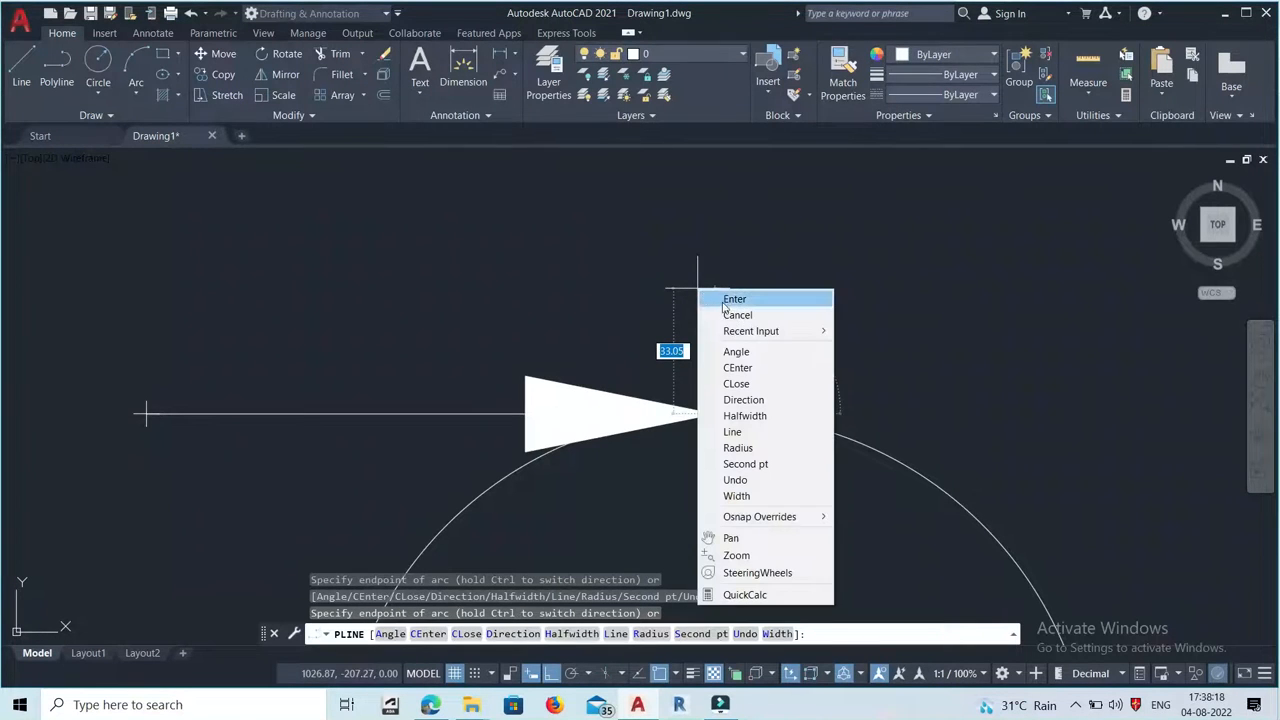
{"action": "left_click", "coordinate": [735, 432]}
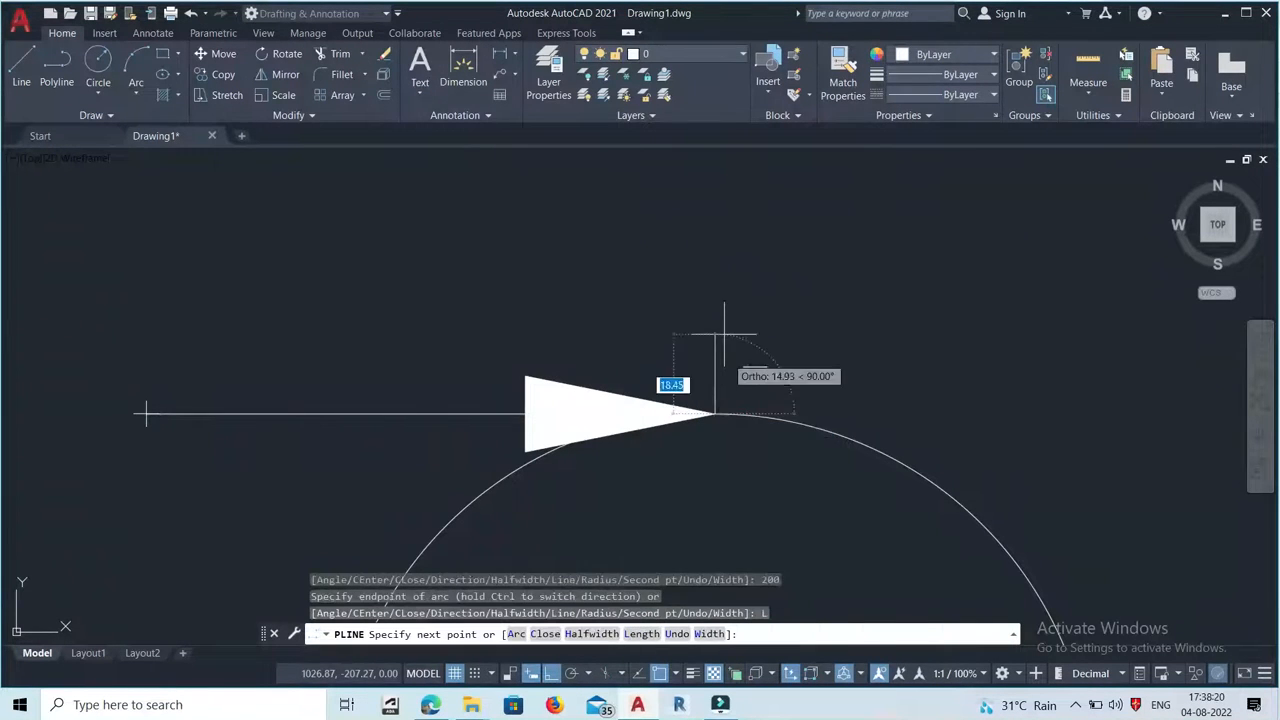
{"action": "scroll", "coordinate": [718, 290], "scroll_direction": "down", "scroll_amount": 3}
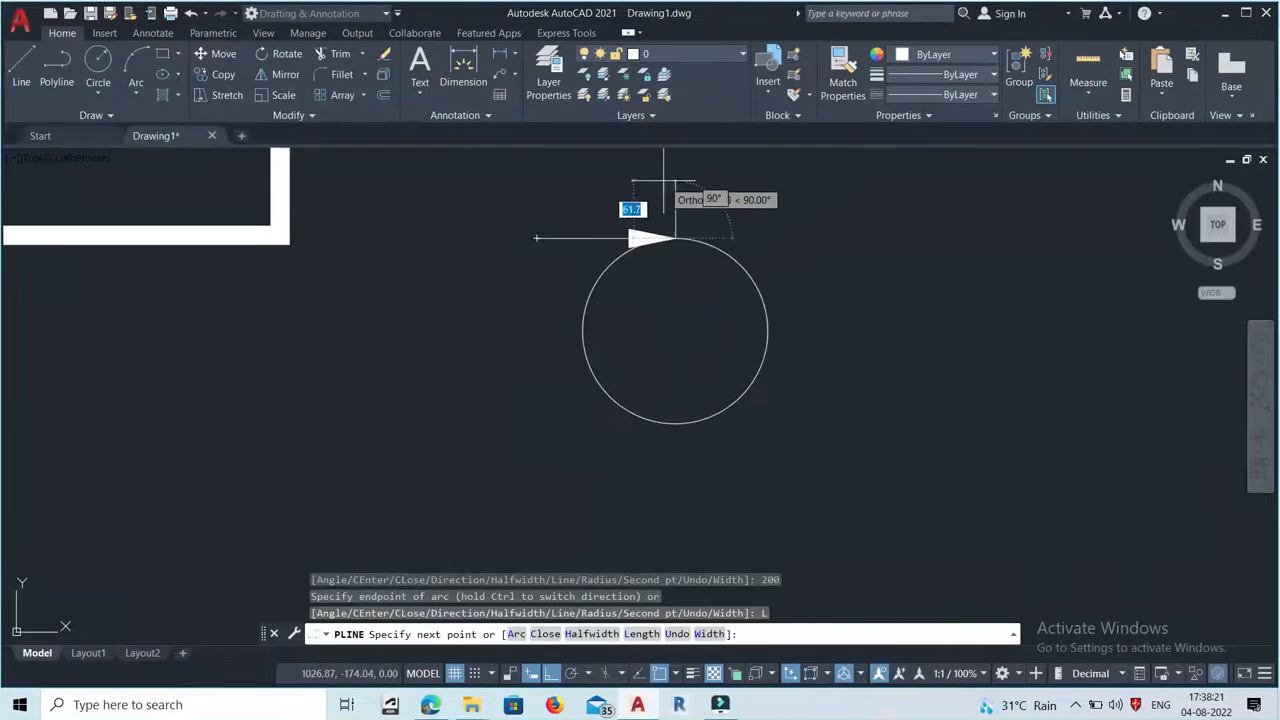
{"action": "left_click", "coordinate": [675, 422]}
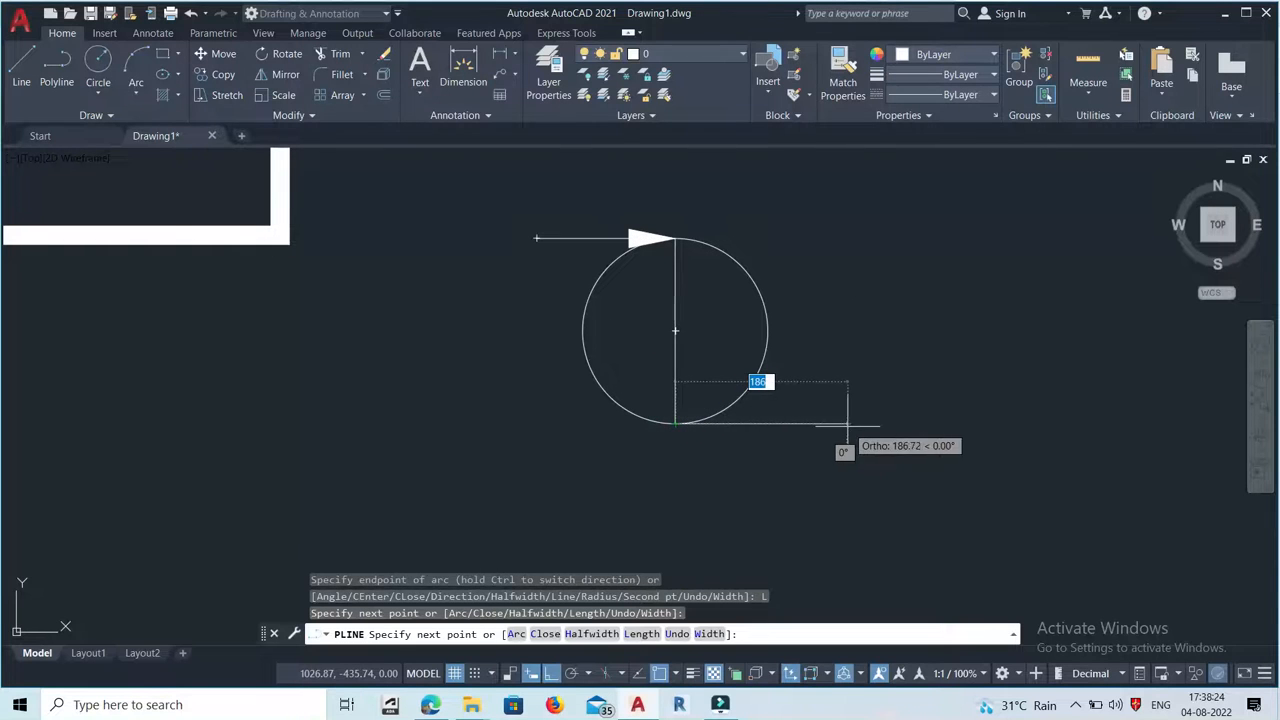
Step: Continue the polyline about 175 units right, 204 up, 135 right and 191 down, and finish it
{"action": "left_click", "coordinate": [837, 422]}
{"action": "left_click", "coordinate": [851, 234]}
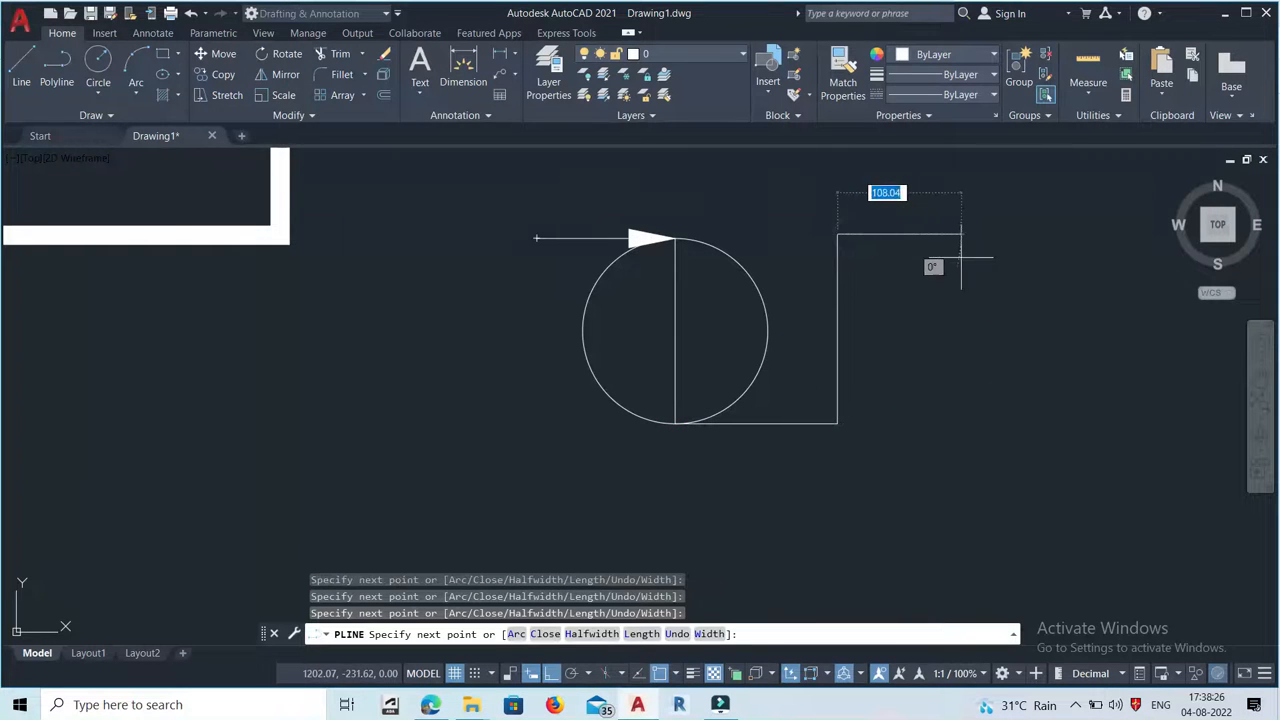
{"action": "left_click", "coordinate": [962, 234]}
{"action": "left_click", "coordinate": [962, 410]}
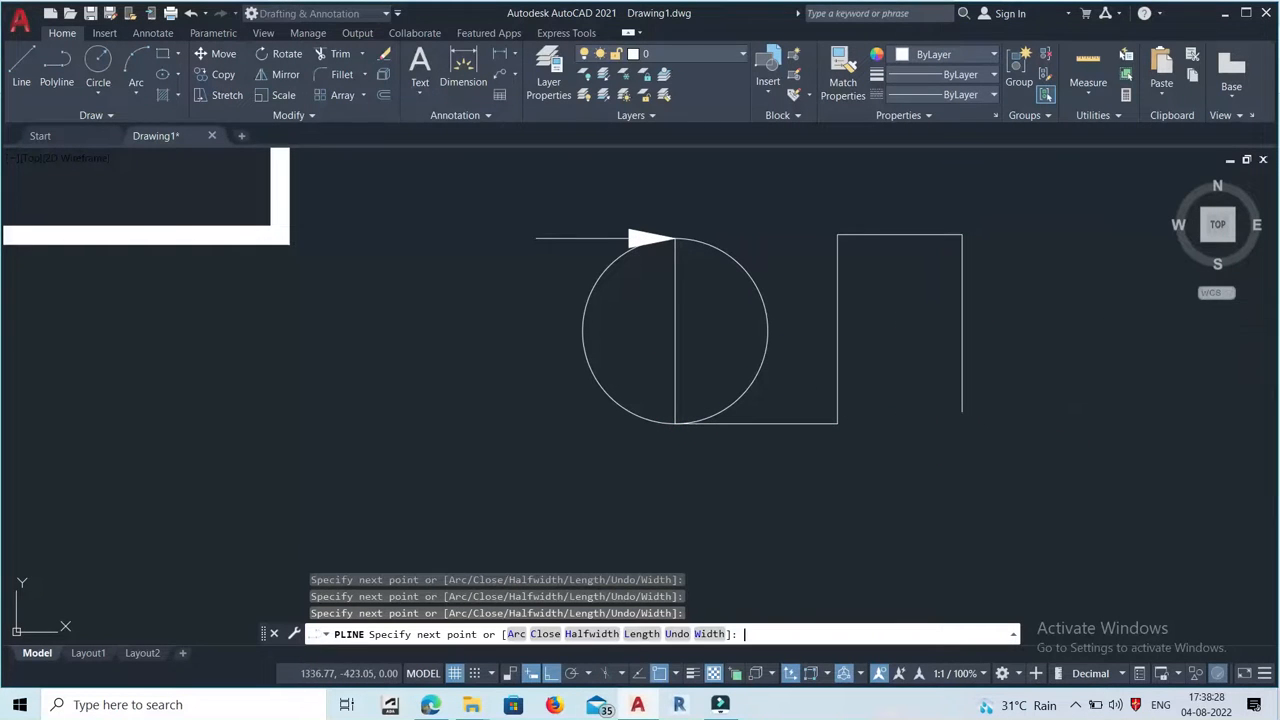
{"action": "key", "text": "Return"}
{"action": "scroll", "coordinate": [656, 263], "scroll_direction": "down", "scroll_amount": 2}
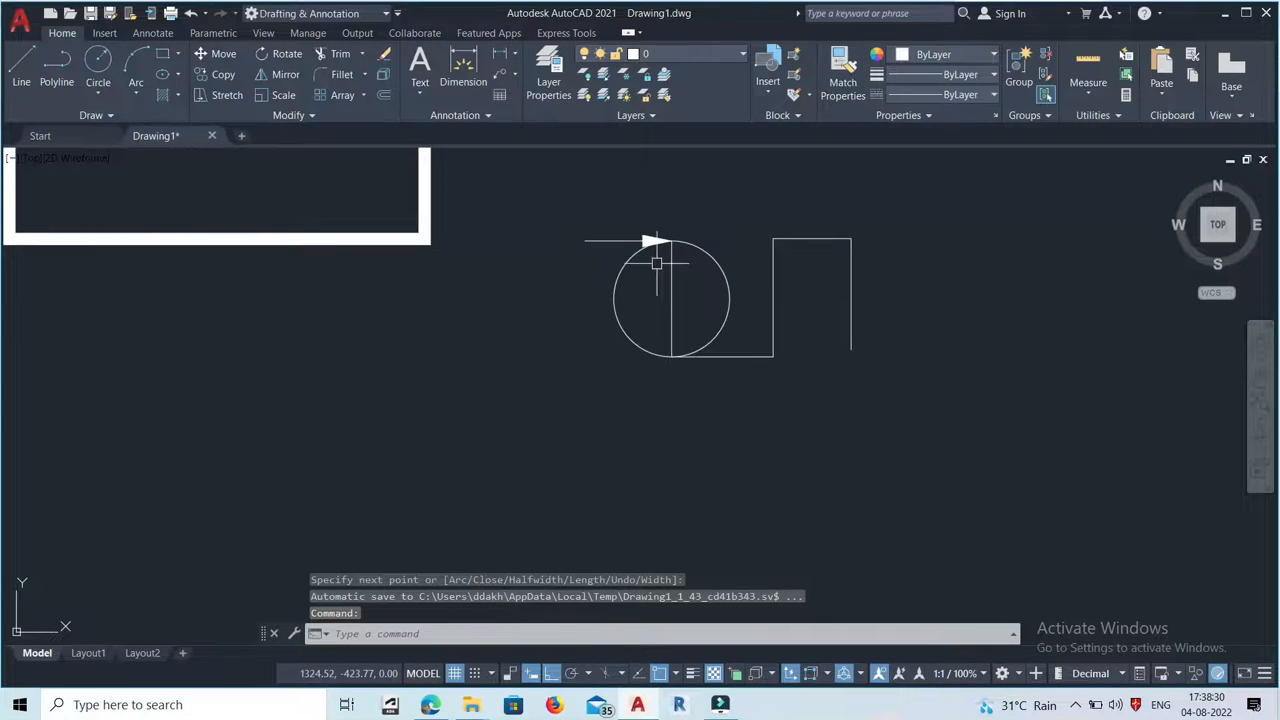
Step: Erase both existing polylines, the wide-line one with the arrowhead and the one with the circle
{"action": "scroll", "coordinate": [671, 414], "scroll_direction": "down", "scroll_amount": 3}
{"action": "left_click", "coordinate": [843, 491]}
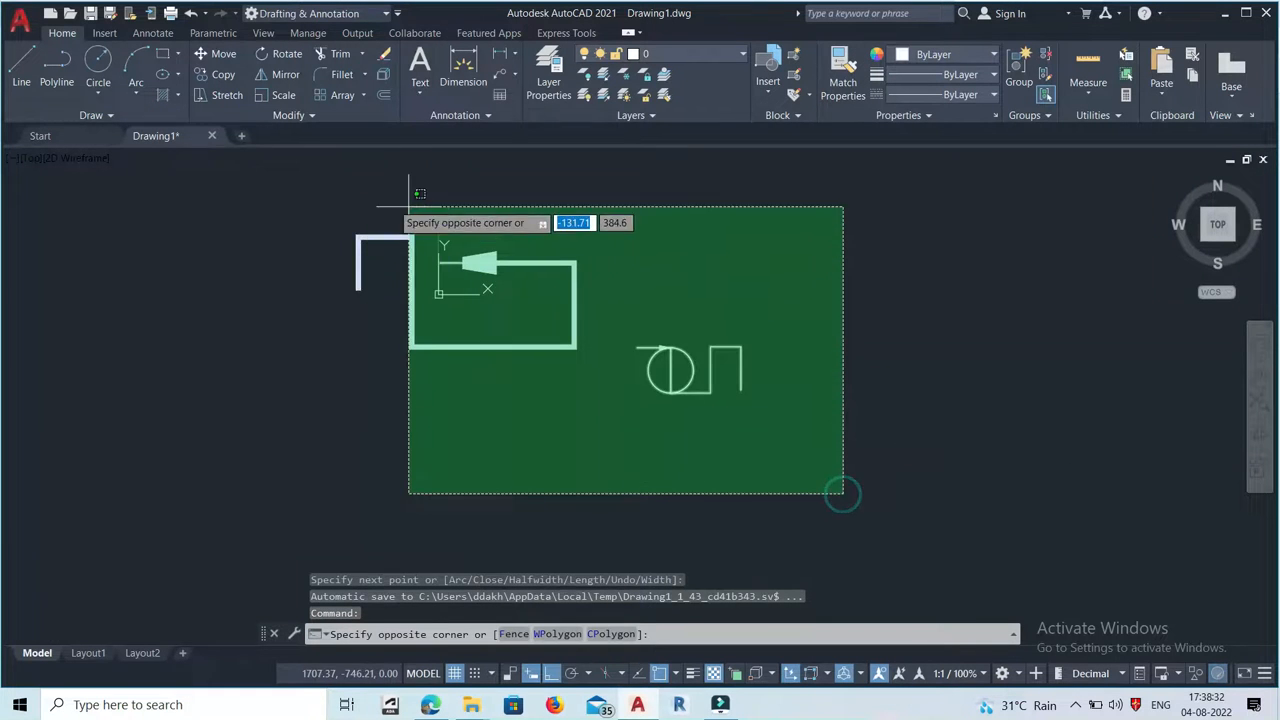
{"action": "left_click", "coordinate": [305, 224]}
{"action": "key", "text": "Delete"}
Step: Start a polyline near the drawing's upper area with segments 30 units left, 30 down and 30 left
{"action": "scroll", "coordinate": [414, 234], "scroll_direction": "up", "scroll_amount": 4}
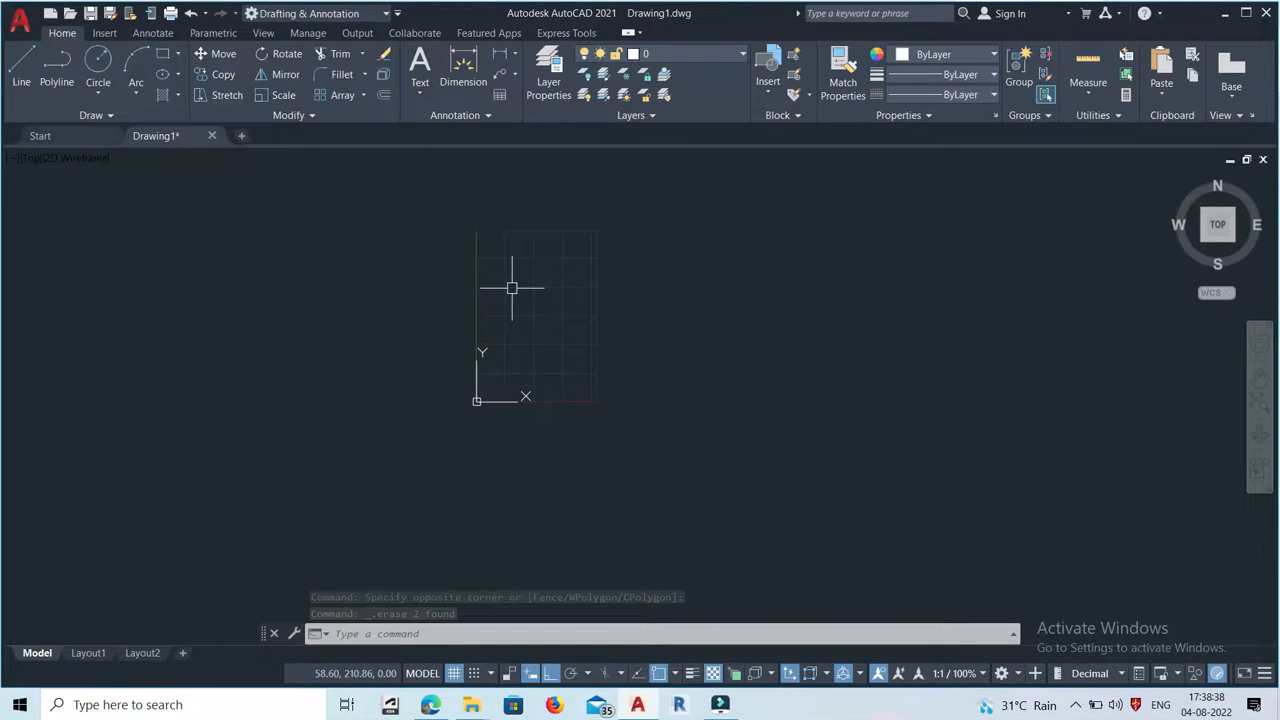
{"action": "scroll", "coordinate": [505, 215], "scroll_direction": "up", "scroll_amount": 3}
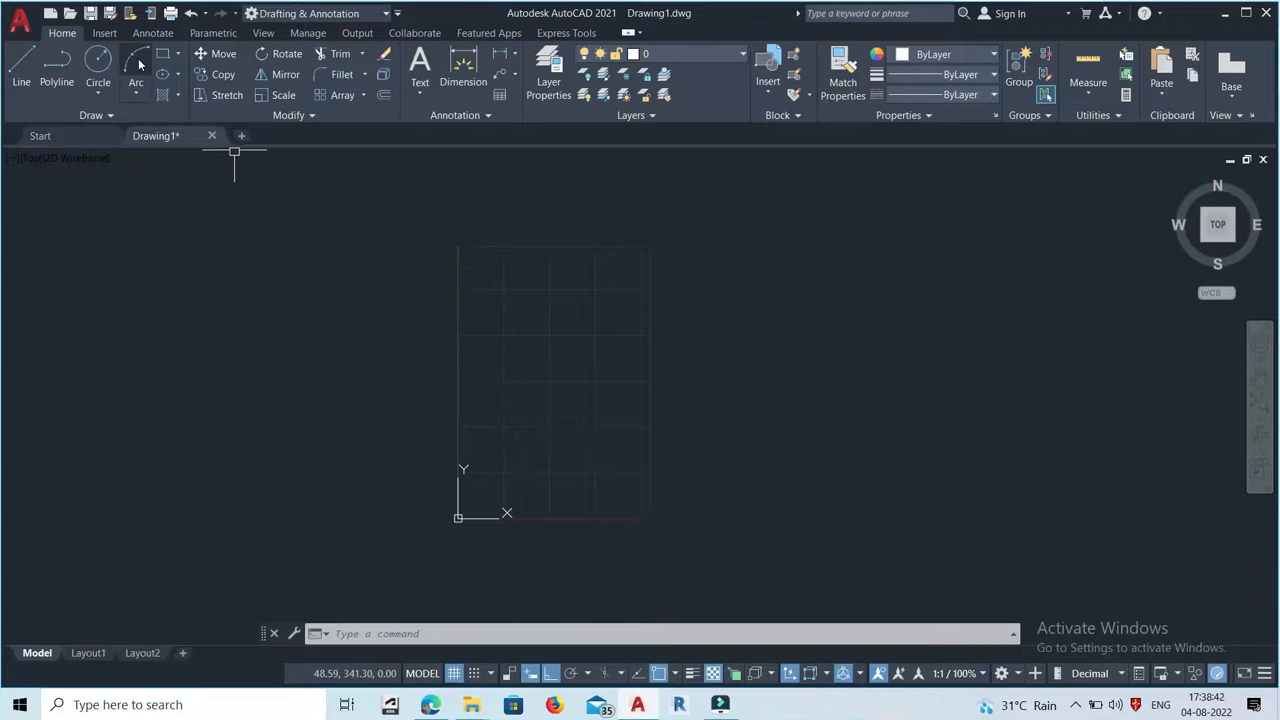
{"action": "left_click", "coordinate": [72, 87]}
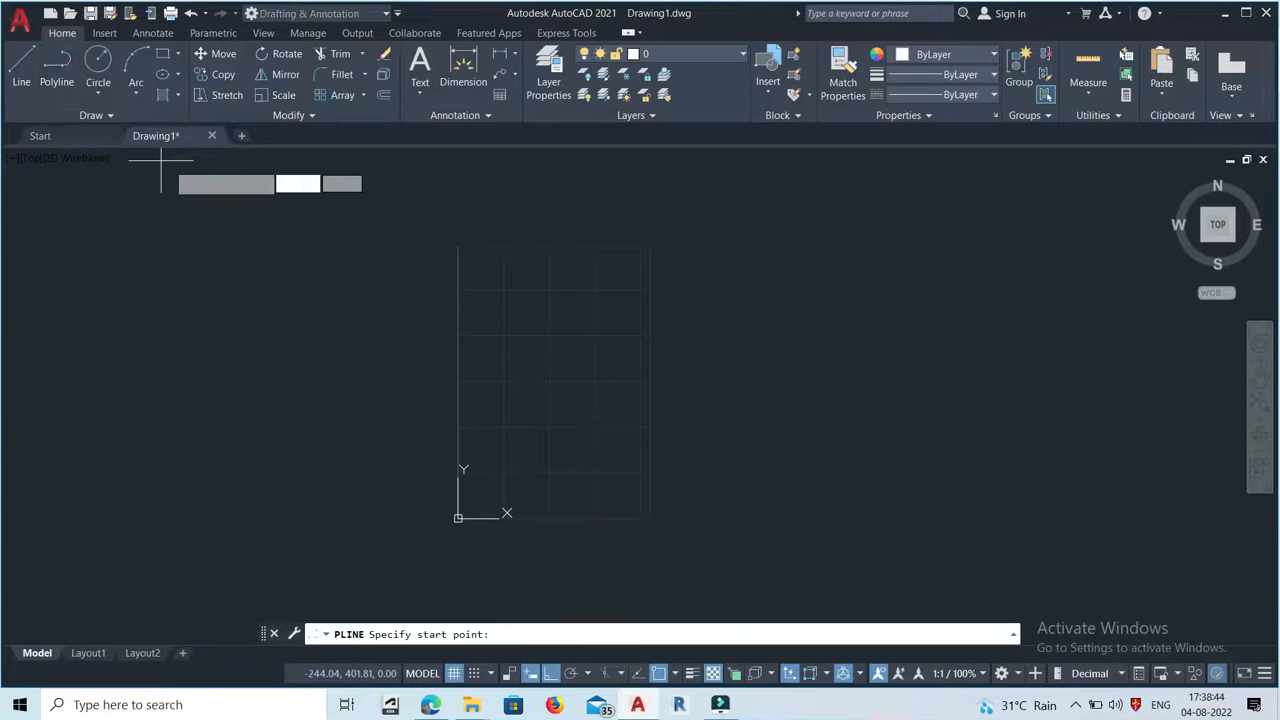
{"action": "left_click", "coordinate": [589, 302]}
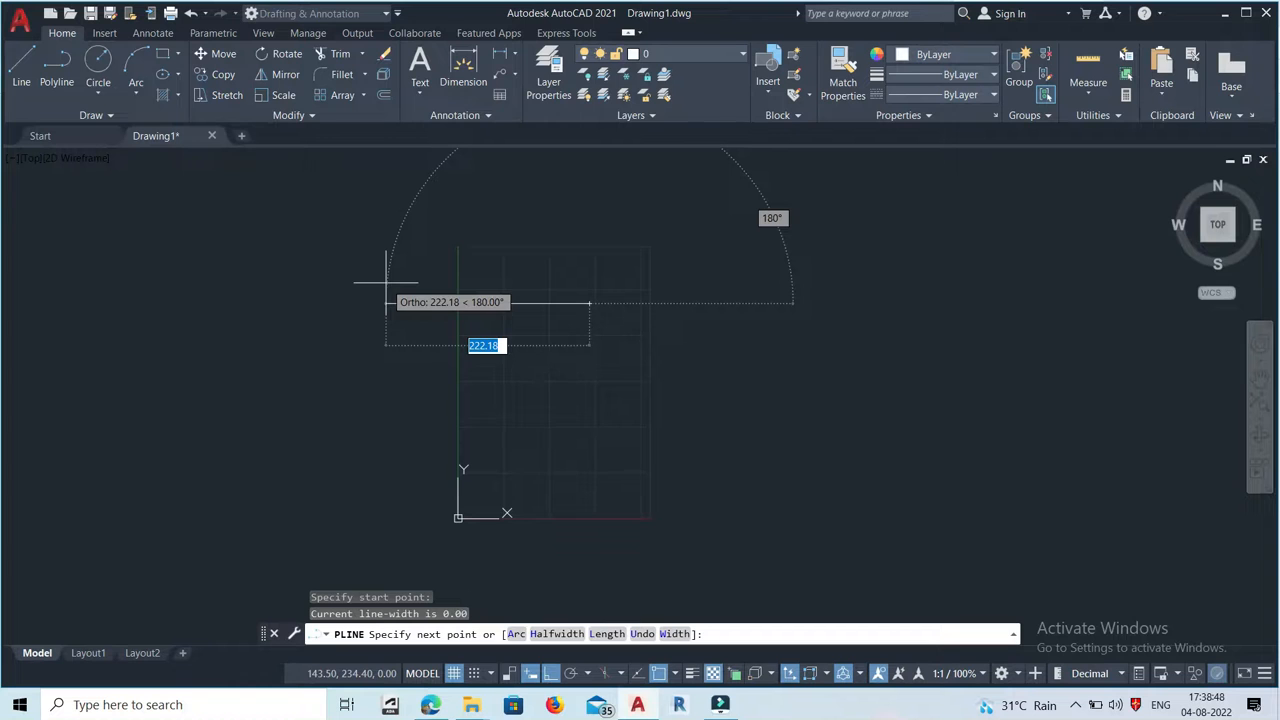
{"action": "type", "text": "30"}
{"action": "key", "text": "Return"}
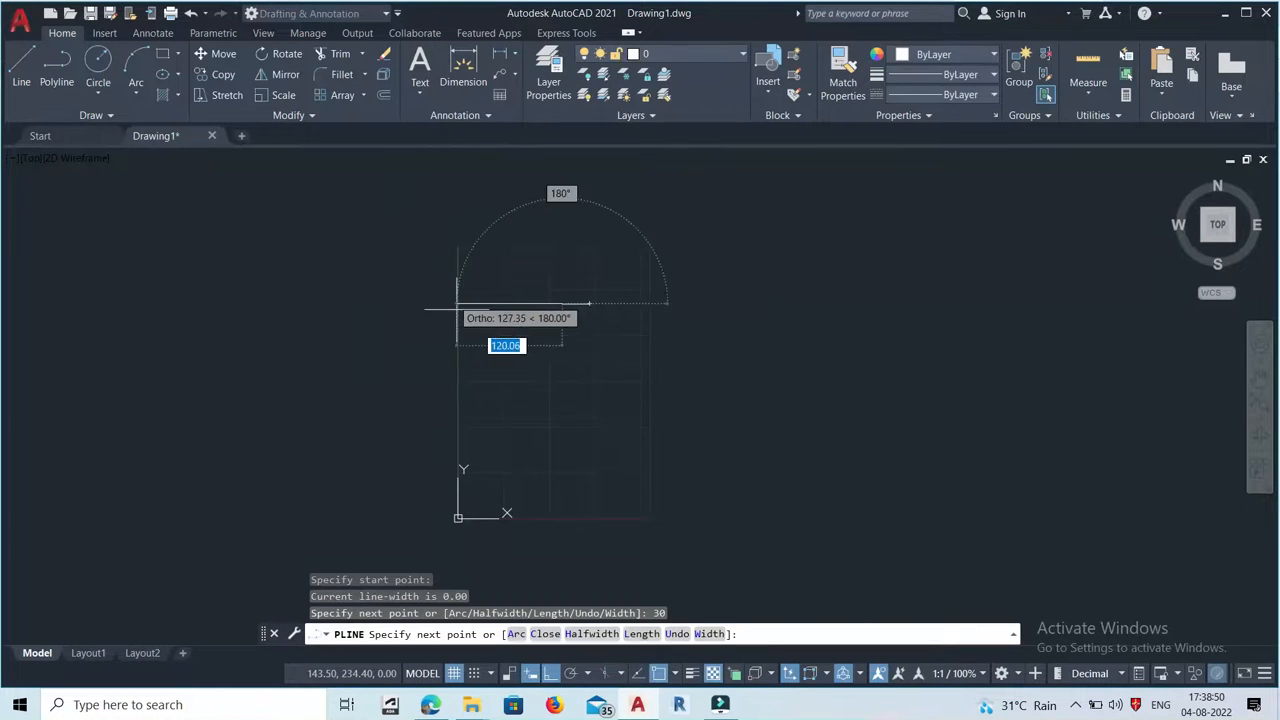
{"action": "type", "text": "30"}
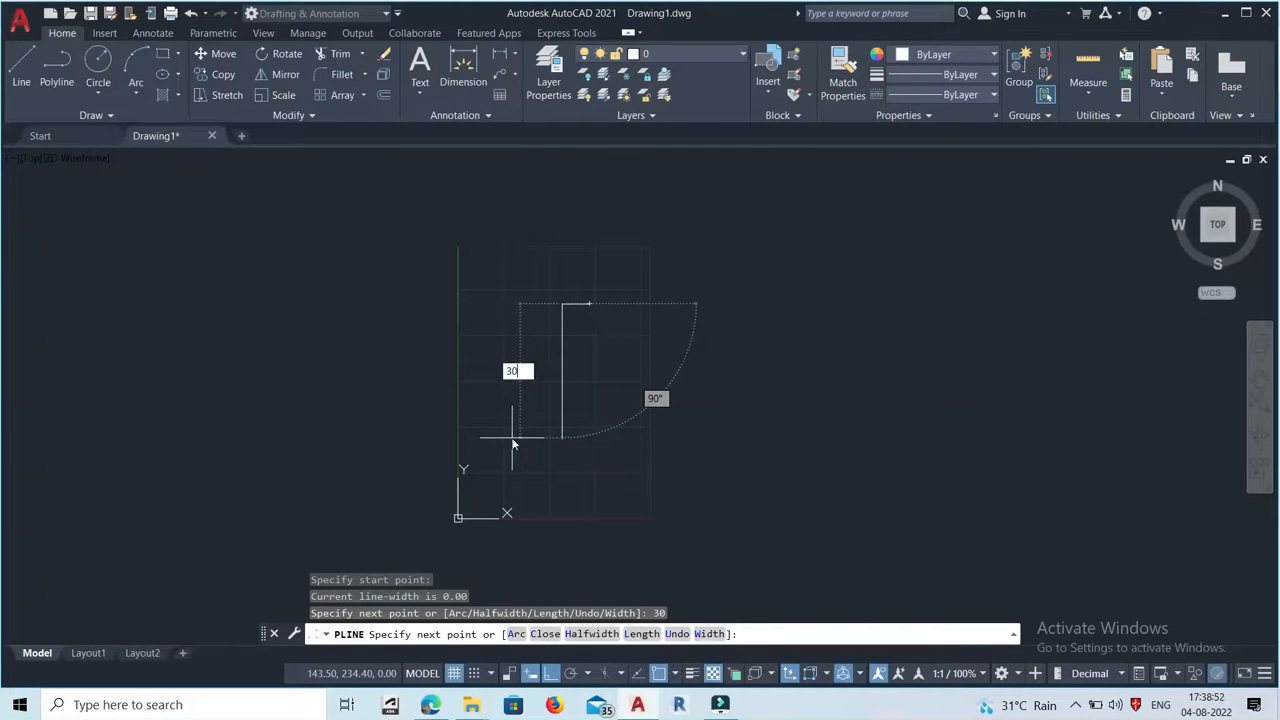
{"action": "key", "text": "Return"}
{"action": "type", "text": "30"}
{"action": "key", "text": "Return"}
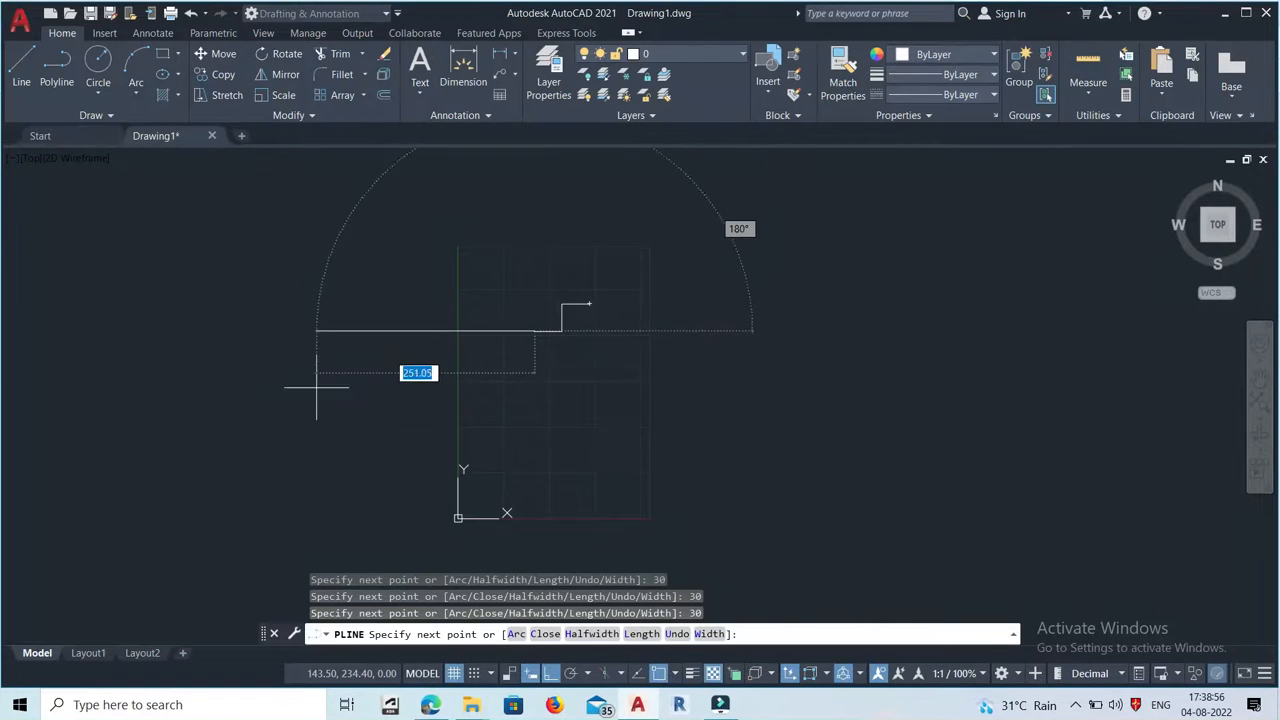
Step: Continue the polyline 30 units down, 60 right and 60 up to its start point, and finish the L-shaped outline
{"action": "type", "text": "30"}
{"action": "key", "text": "Return"}
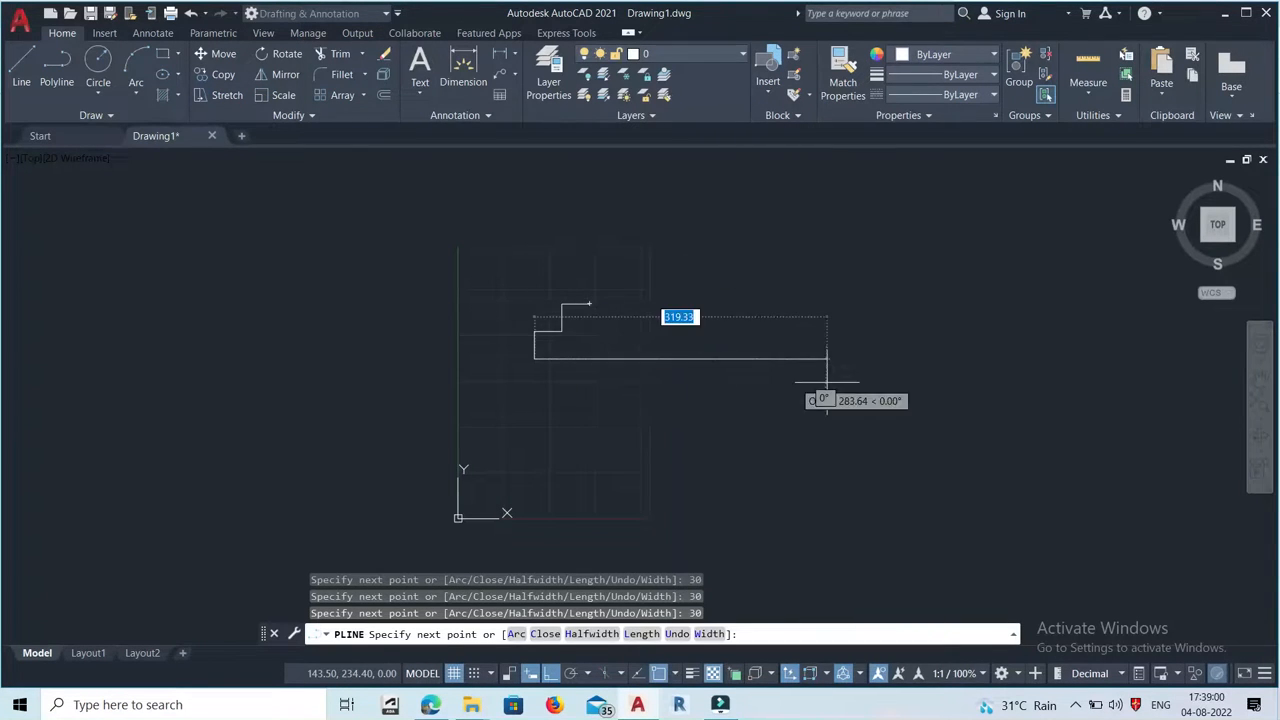
{"action": "type", "text": "60"}
{"action": "key", "text": "Return"}
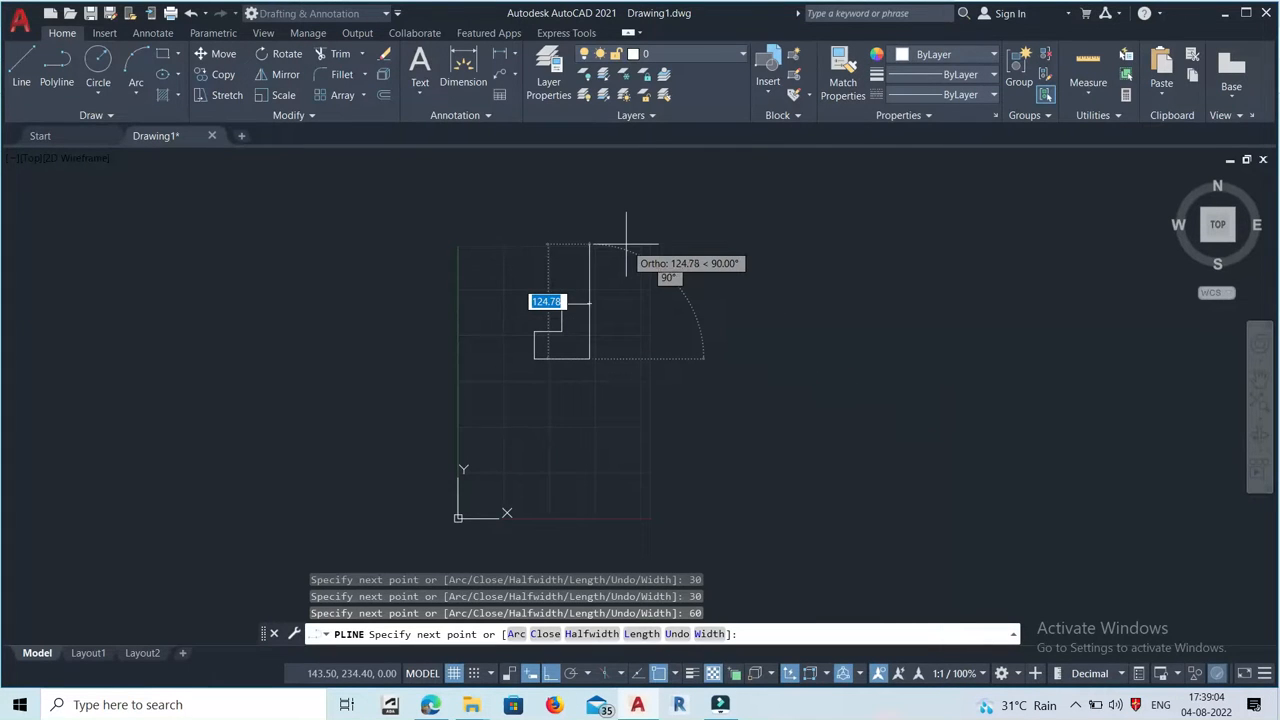
{"action": "type", "text": "60"}
{"action": "key", "text": "Return"}
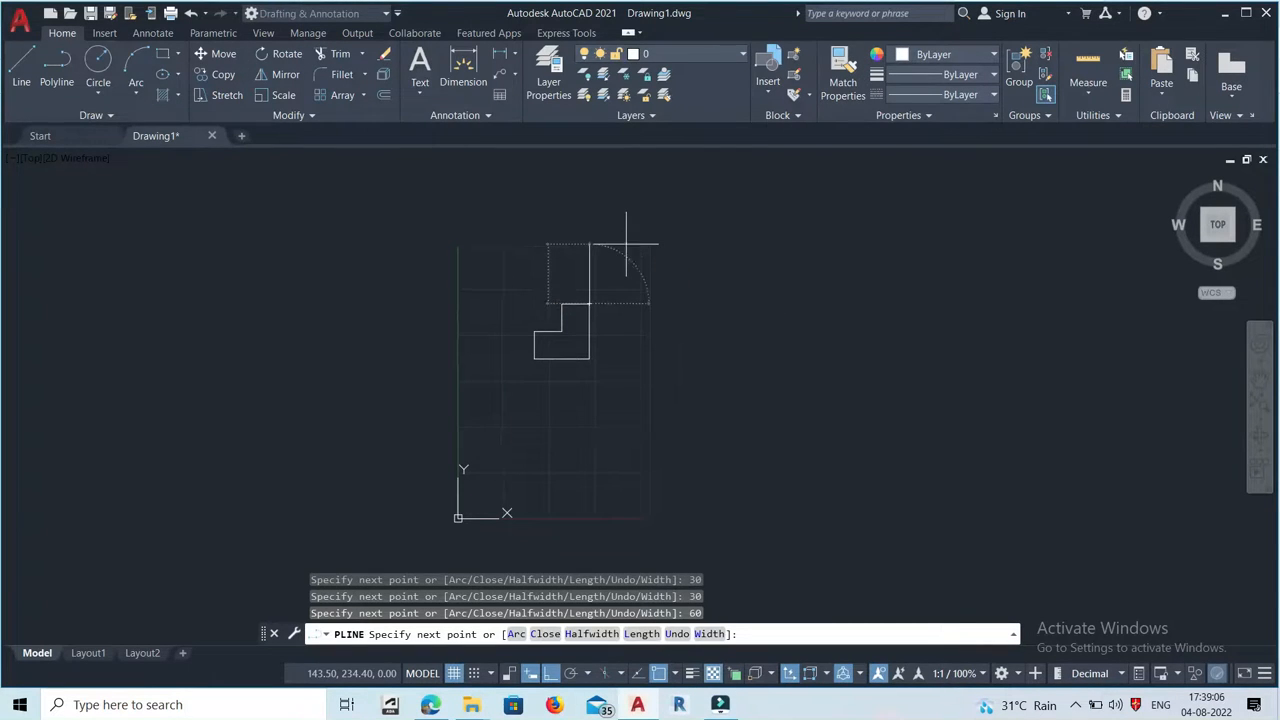
{"action": "key", "text": "Return"}
Step: Erase the L-shaped polyline
{"action": "scroll", "coordinate": [511, 286], "scroll_direction": "up", "scroll_amount": 2}
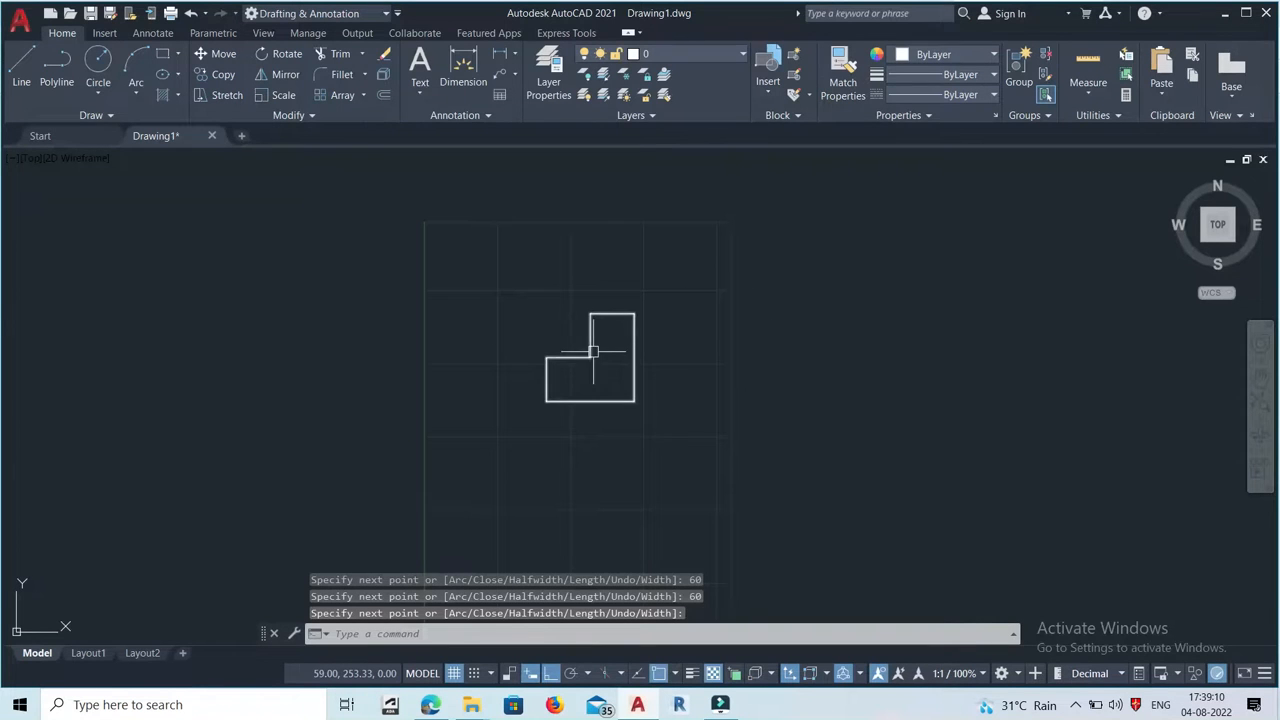
{"action": "scroll", "coordinate": [597, 331], "scroll_direction": "up", "scroll_amount": 2}
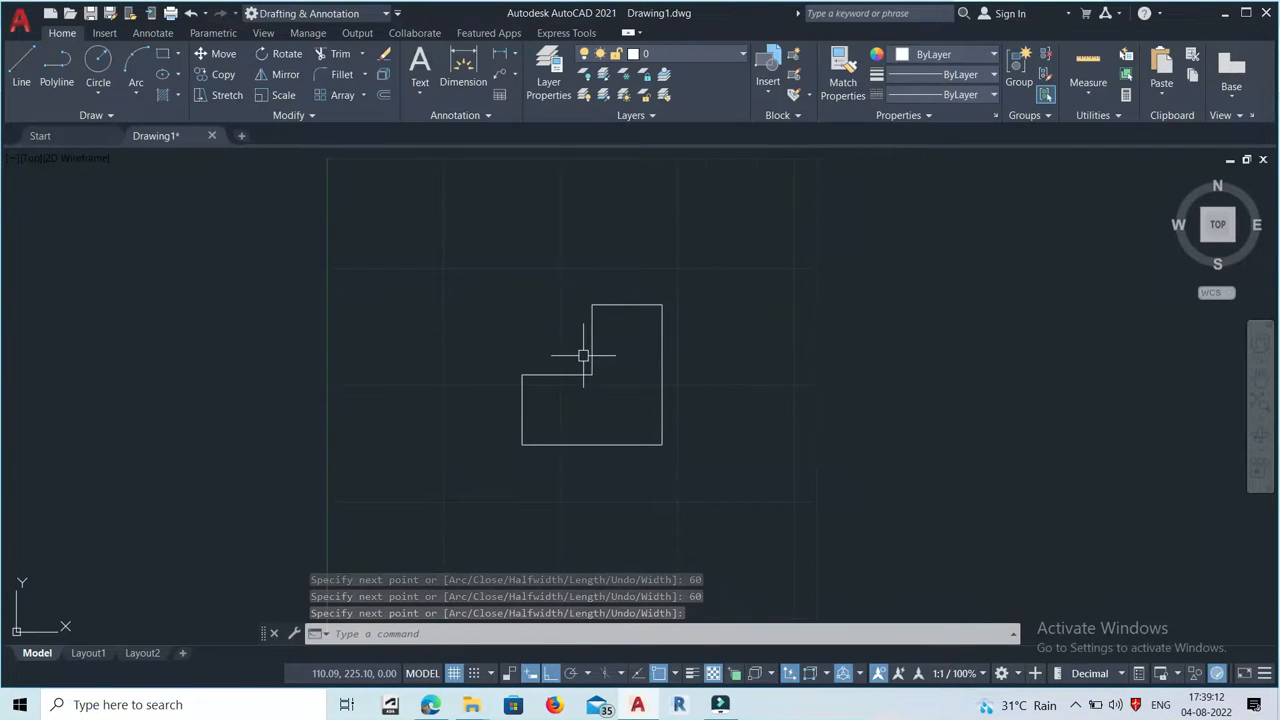
{"action": "left_click", "coordinate": [703, 481]}
{"action": "left_click", "coordinate": [517, 263]}
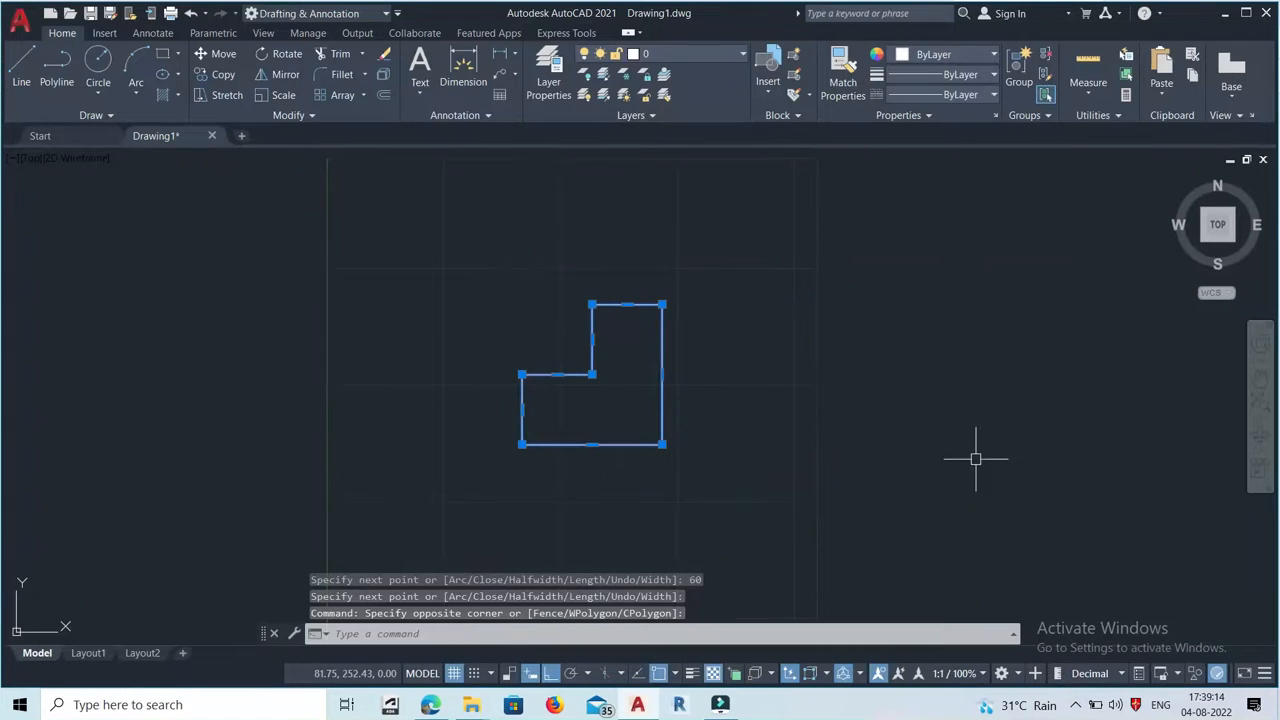
{"action": "key", "text": "Delete"}
{"action": "scroll", "coordinate": [713, 329], "scroll_direction": "down", "scroll_amount": 12}
{"action": "scroll", "coordinate": [706, 338], "scroll_direction": "up", "scroll_amount": 5}
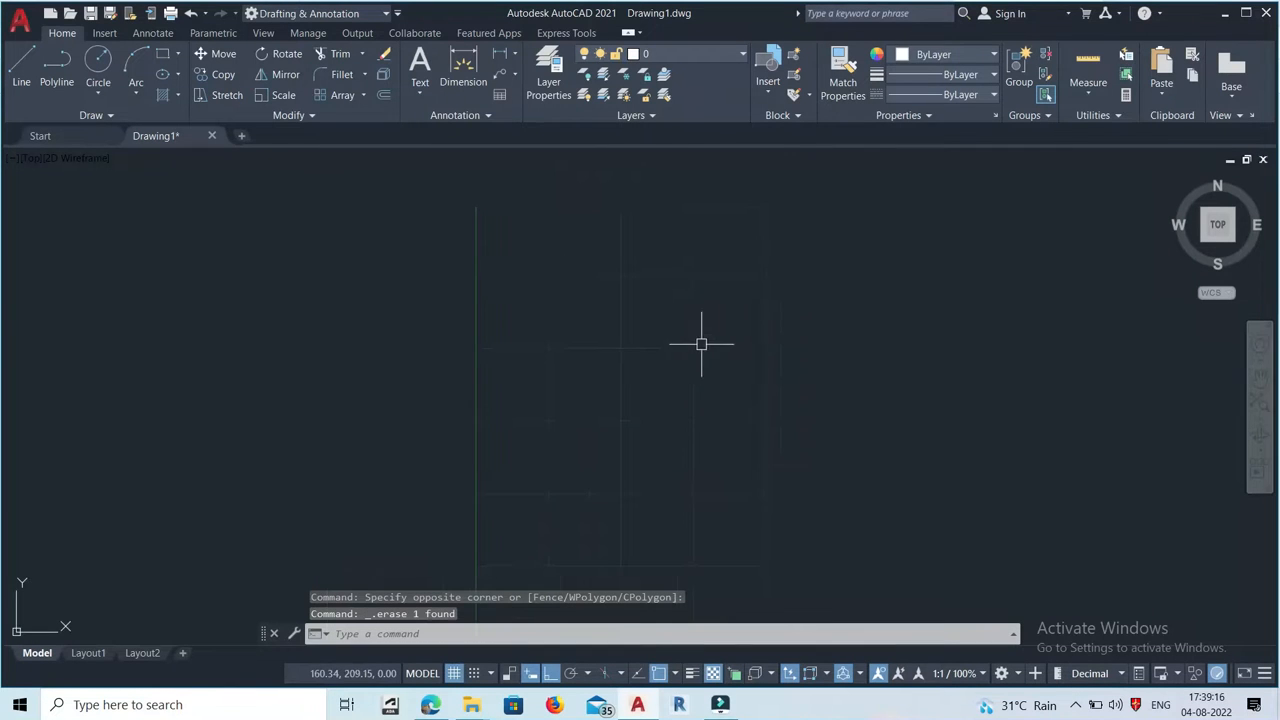
Step: Switch to the PRACTICE folder in File Explorer and open the poly PDF to examine the dimensioned polyline exercise
{"action": "mouse_move", "coordinate": [471, 704]}
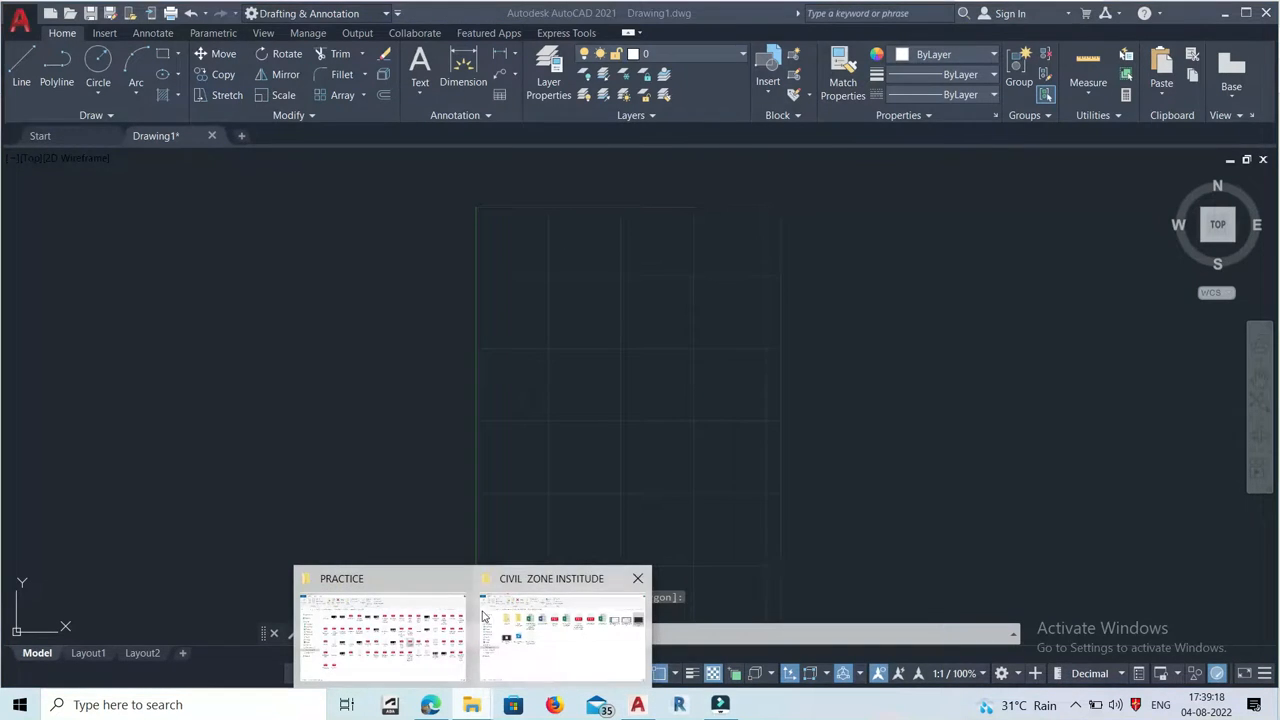
{"action": "left_click", "coordinate": [430, 615]}
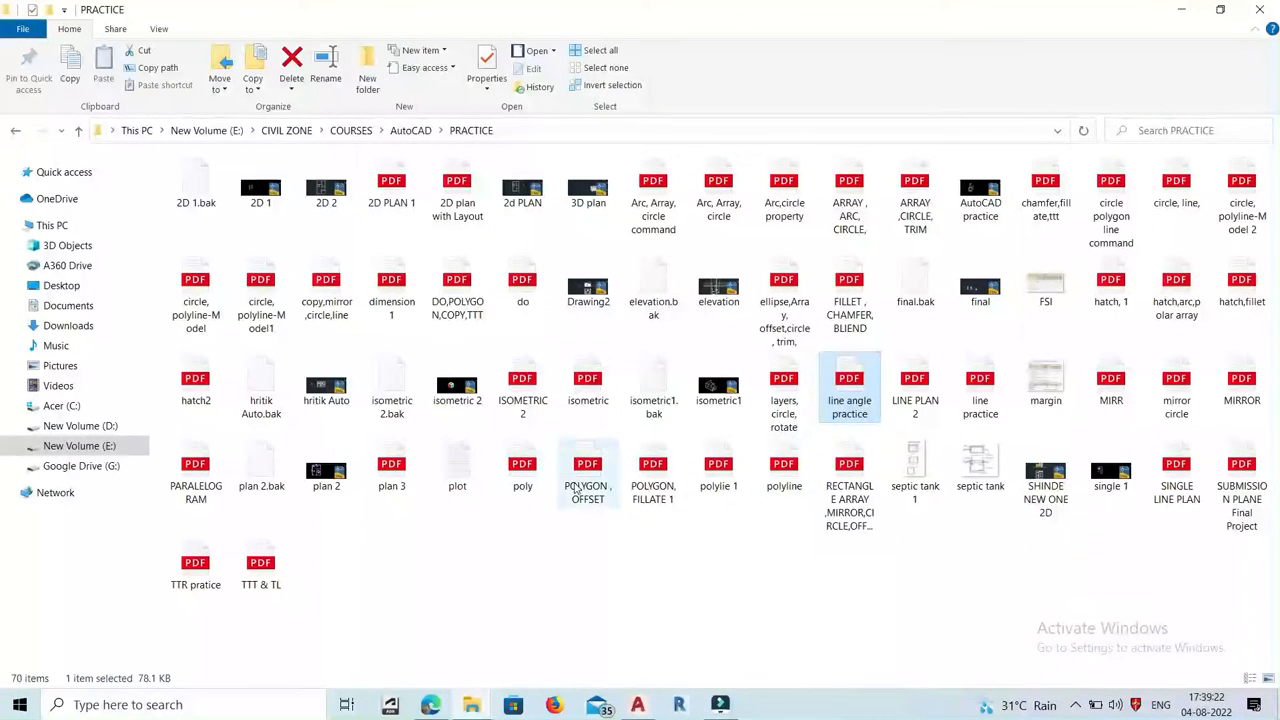
{"action": "left_click", "coordinate": [537, 475]}
{"action": "double_click", "coordinate": [537, 475]}
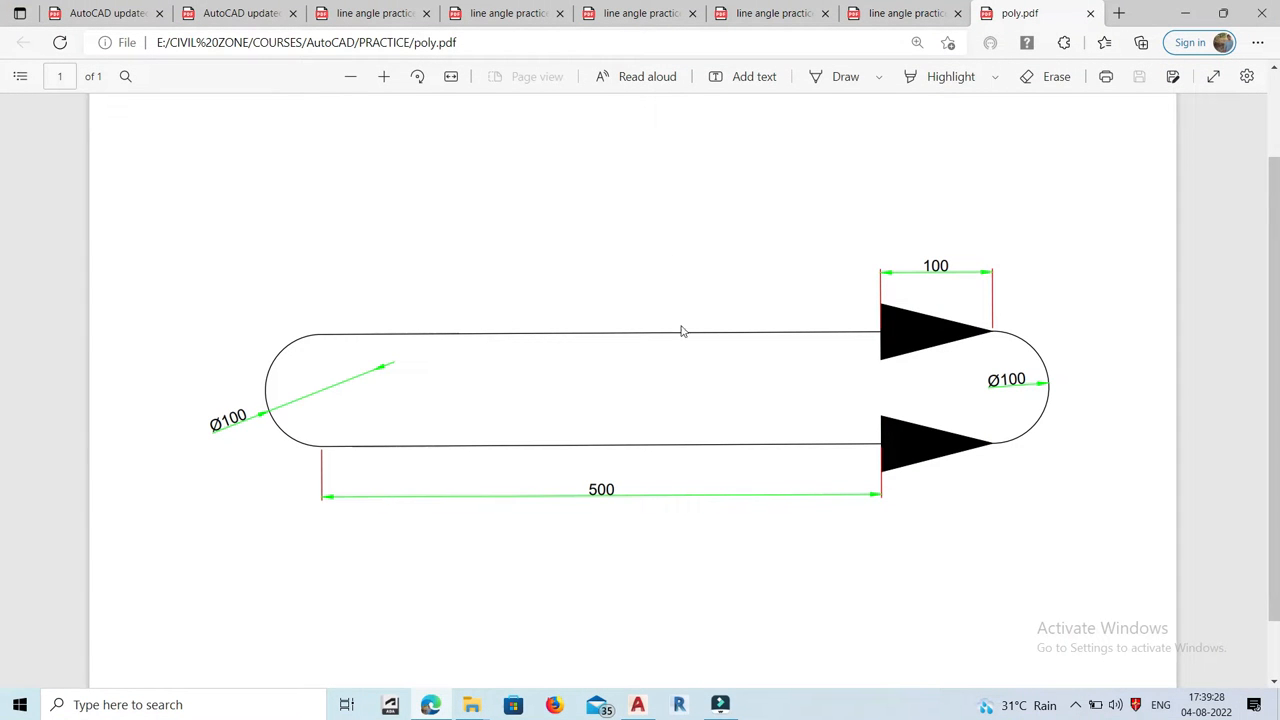
{"action": "left_click", "coordinate": [1169, 19]}
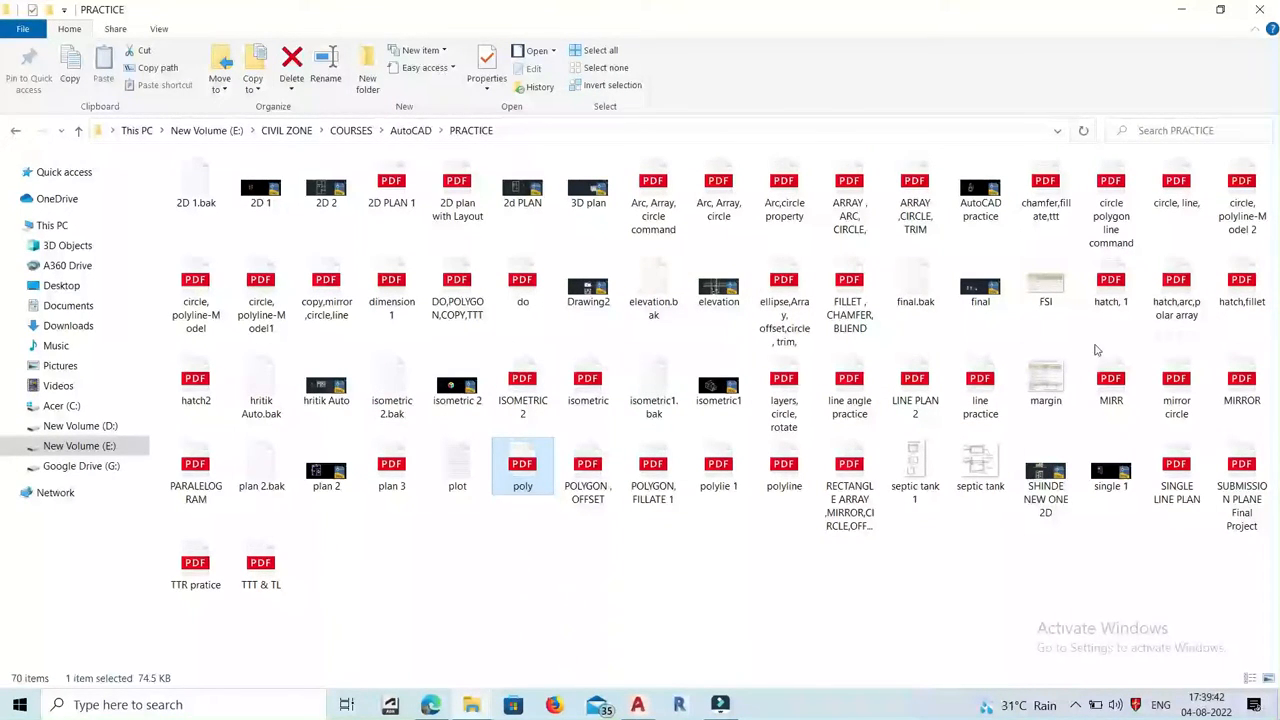
{"action": "double_click", "coordinate": [530, 482]}
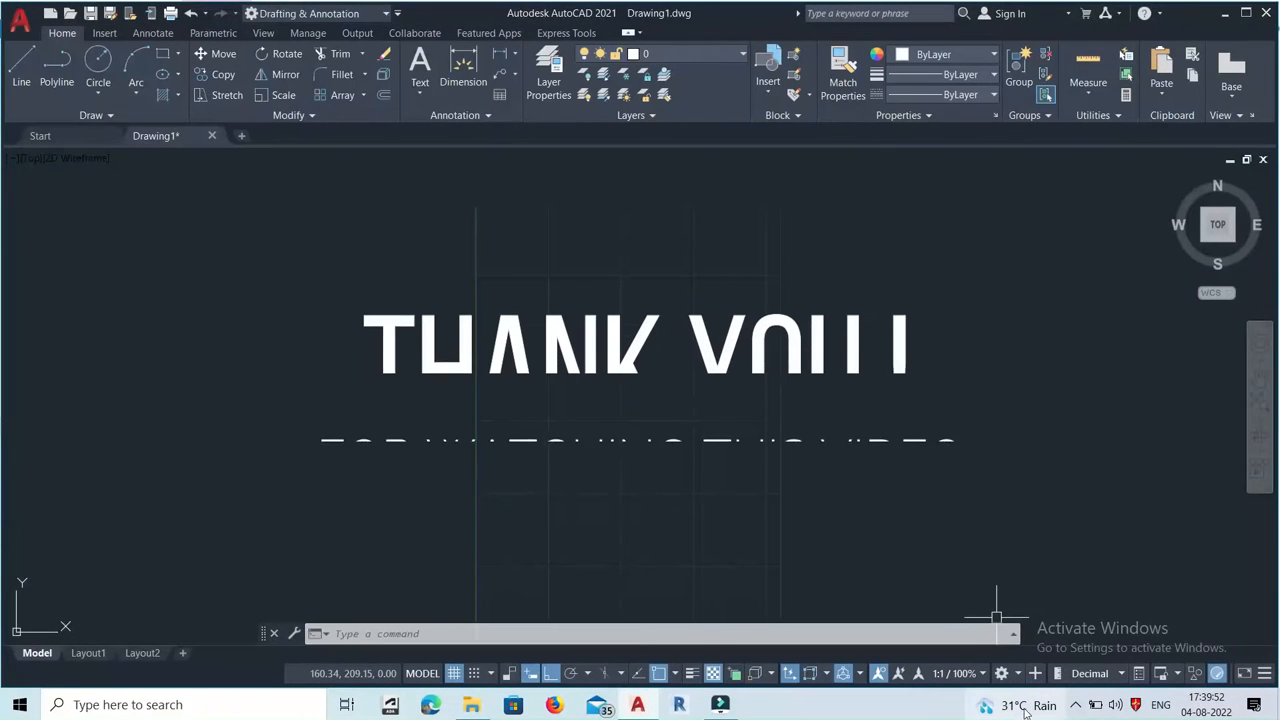
{"action": "left_click", "coordinate": [1077, 705]}
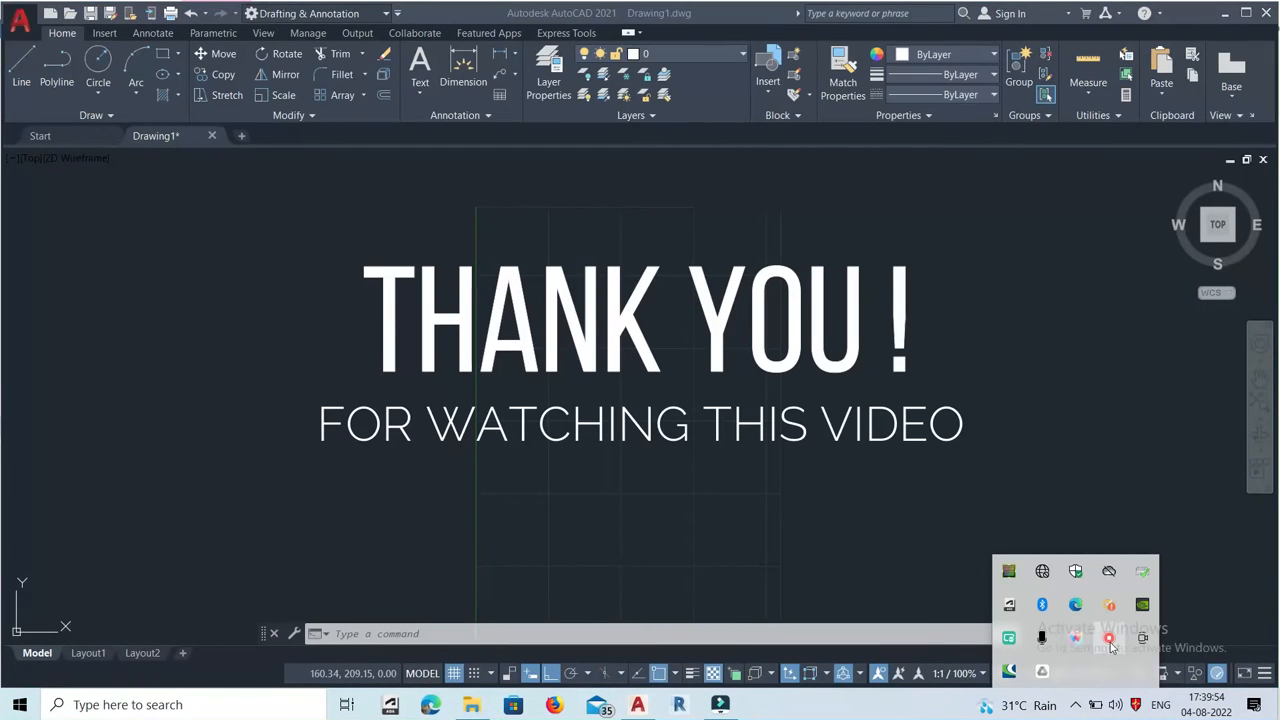
{"action": "left_click", "coordinate": [1117, 652]}
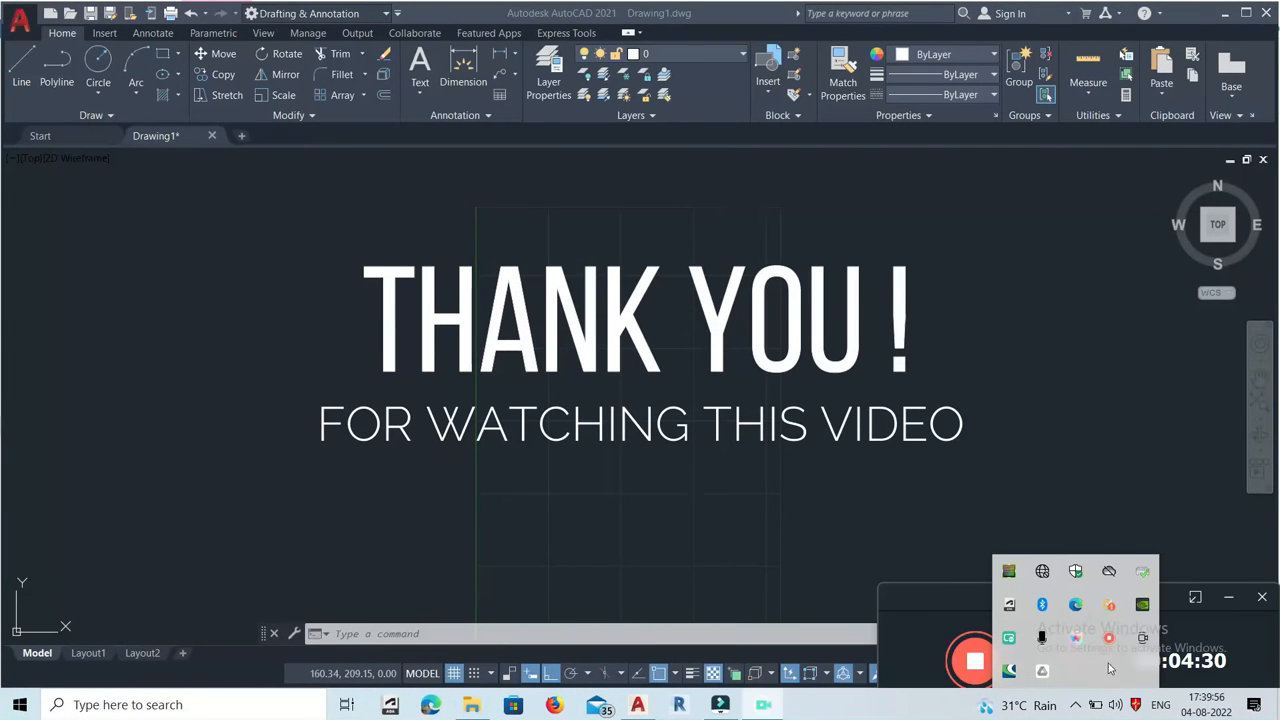